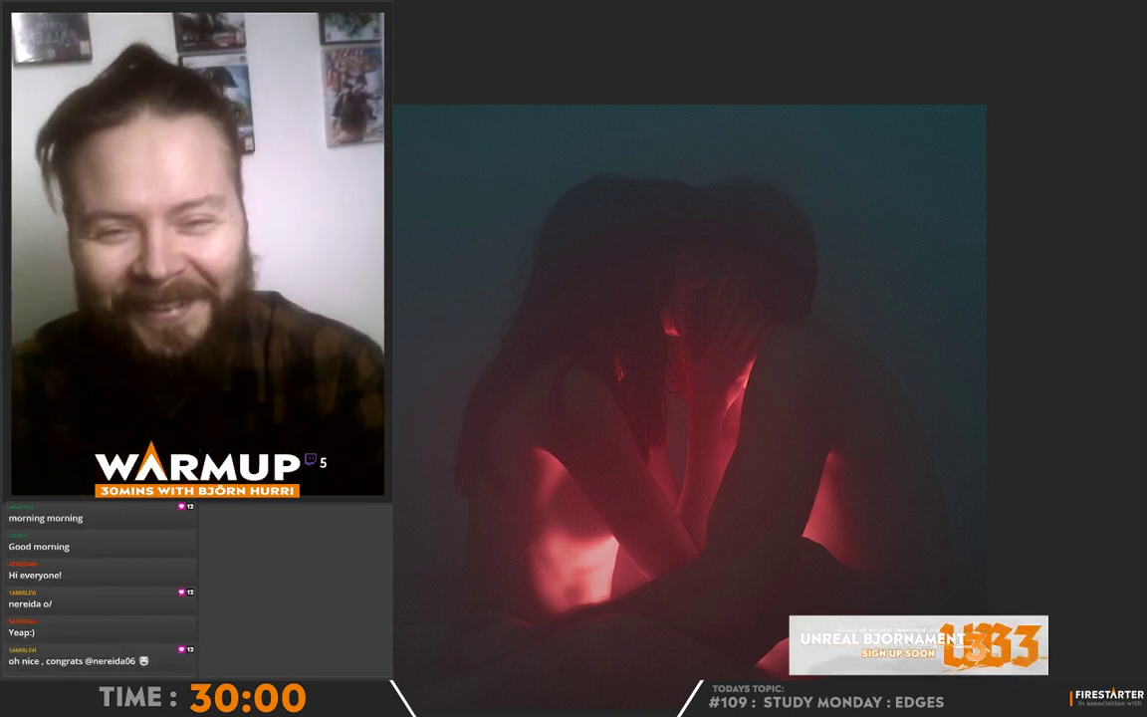
# Leave the full-screen view of the reference photo and move its window so the whole picture is visible.
pyautogui.press('Escape')
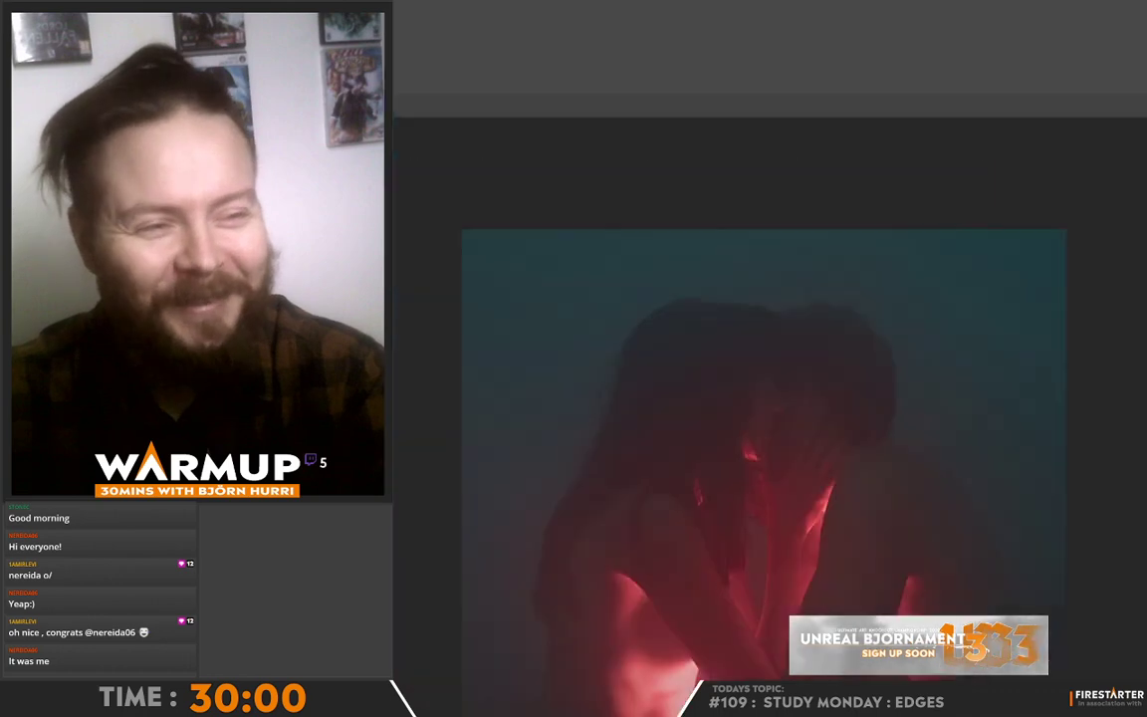
pyautogui.moveTo(771, 79); pyautogui.dragTo(776, 40)
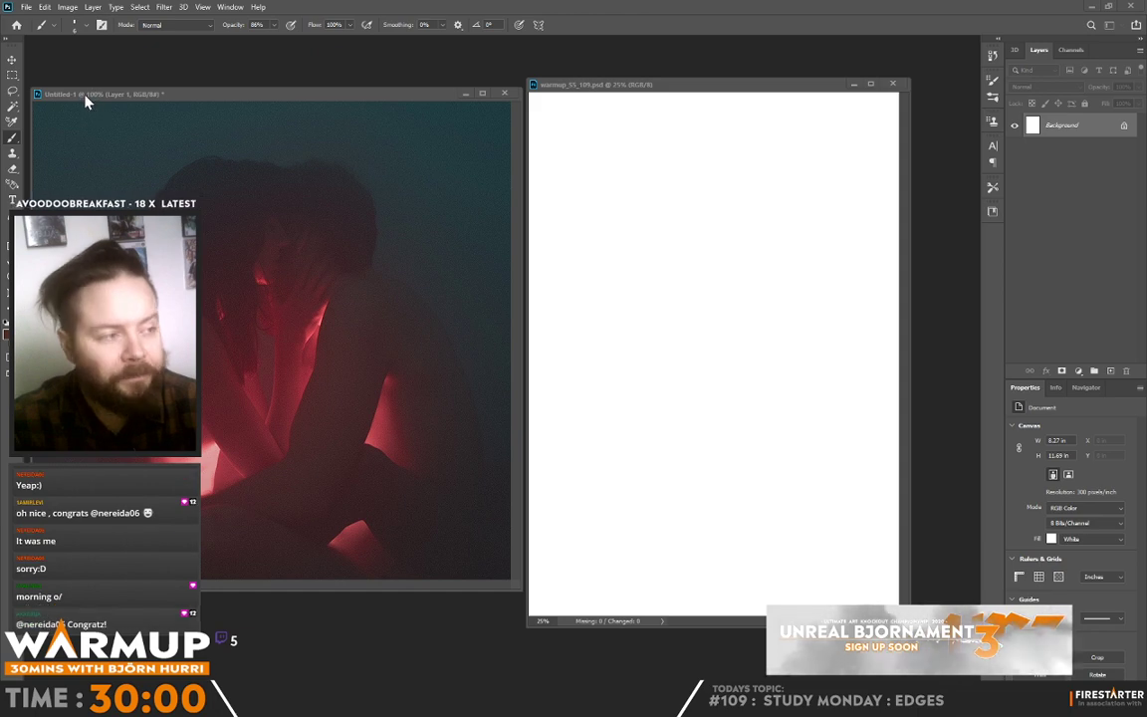
pyautogui.moveTo(86, 94); pyautogui.dragTo(266, 76)
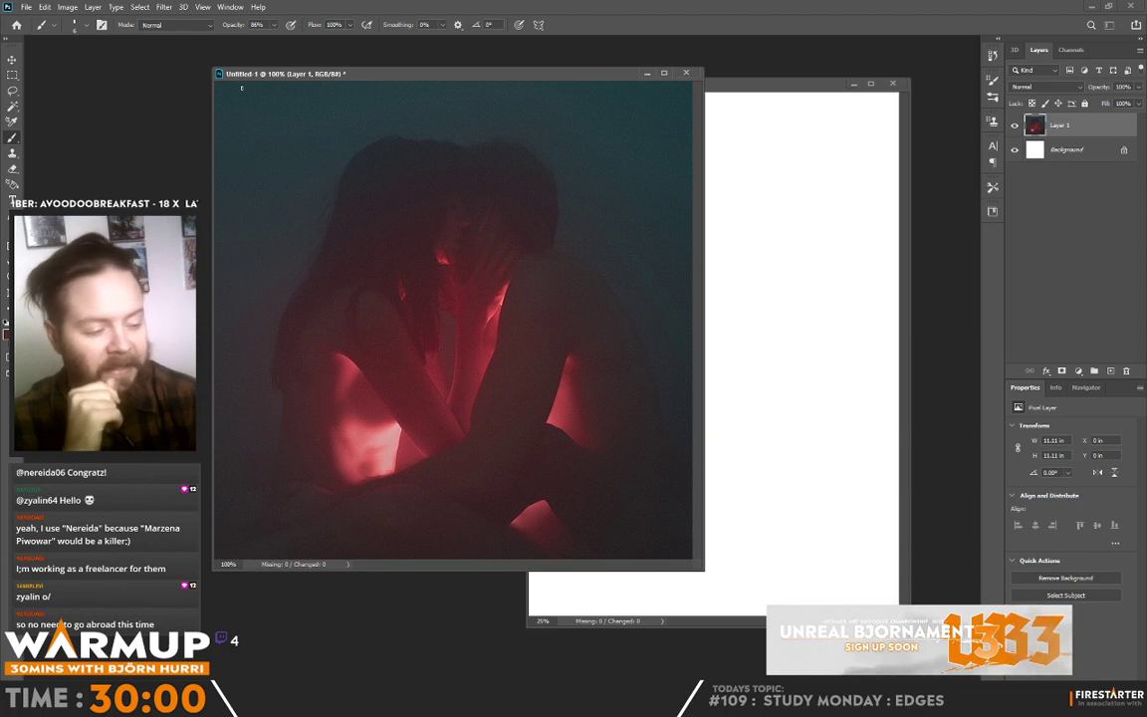
# Mark the figures' soft outer contours and the sharp edges around the red glow on the reference photo with rough brush strokes.
pyautogui.moveTo(287, 407)
pyautogui.mouseDown()
pyautogui.moveTo(286, 535)
pyautogui.moveTo(275, 532)
pyautogui.moveTo(259, 439)
pyautogui.mouseUp()
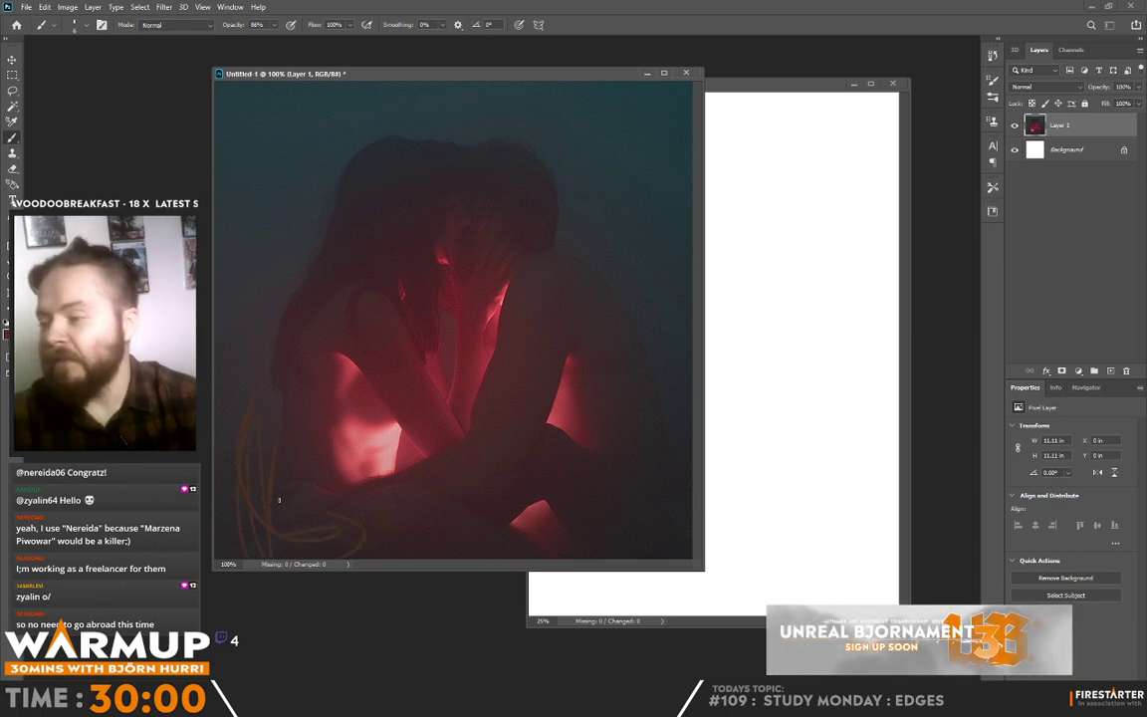
pyautogui.moveTo(735, 512)
pyautogui.mouseDown()
pyautogui.moveTo(637, 515)
pyautogui.moveTo(655, 402)
pyautogui.moveTo(637, 515)
pyautogui.moveTo(588, 240)
pyautogui.mouseUp()
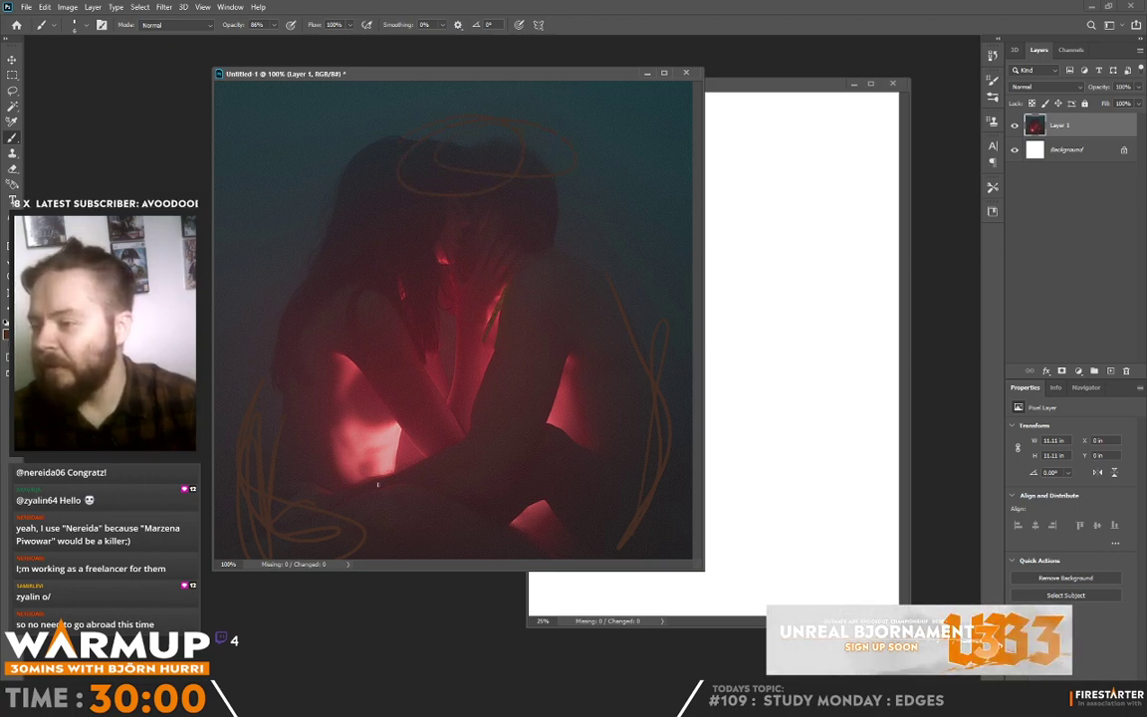
pyautogui.moveTo(392, 424); pyautogui.dragTo(395, 466)
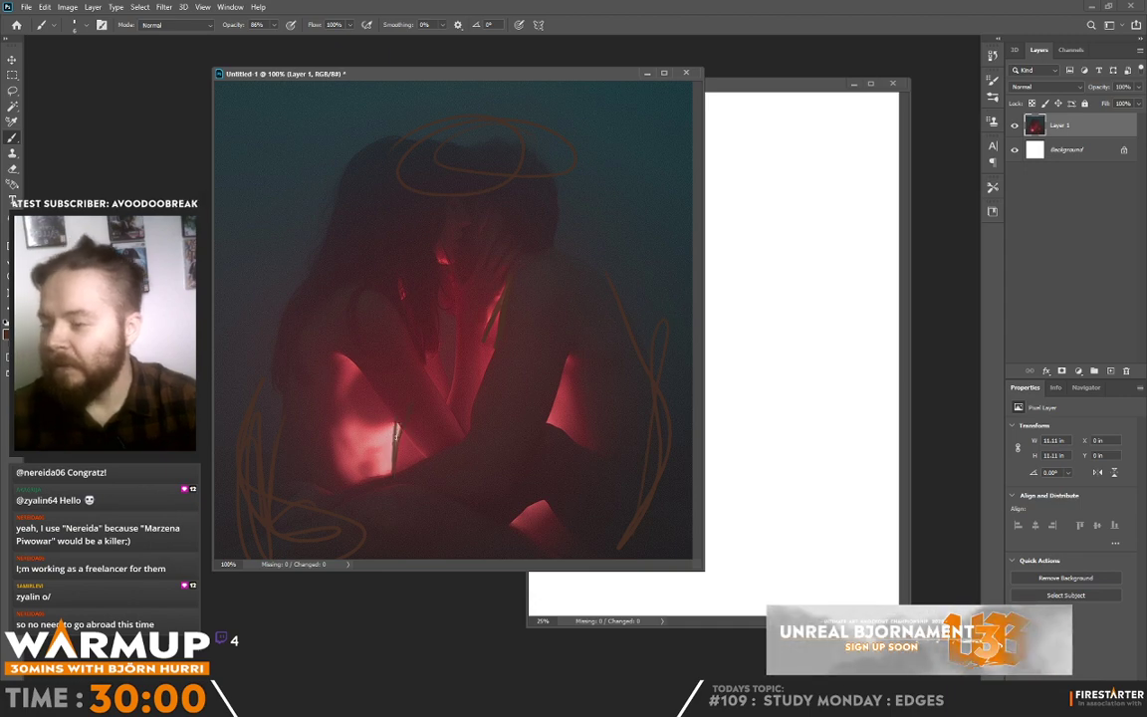
# Undo all the brush marks made on the reference photo.
pyautogui.hotkey('ctrl', 'z')
pyautogui.hotkey('ctrl', 'z')
pyautogui.hotkey('ctrl', 'z')
pyautogui.hotkey('ctrl', 'z')
pyautogui.hotkey('ctrl', 'z')
pyautogui.hotkey('ctrl', 'z')
pyautogui.hotkey('ctrl', 'z')
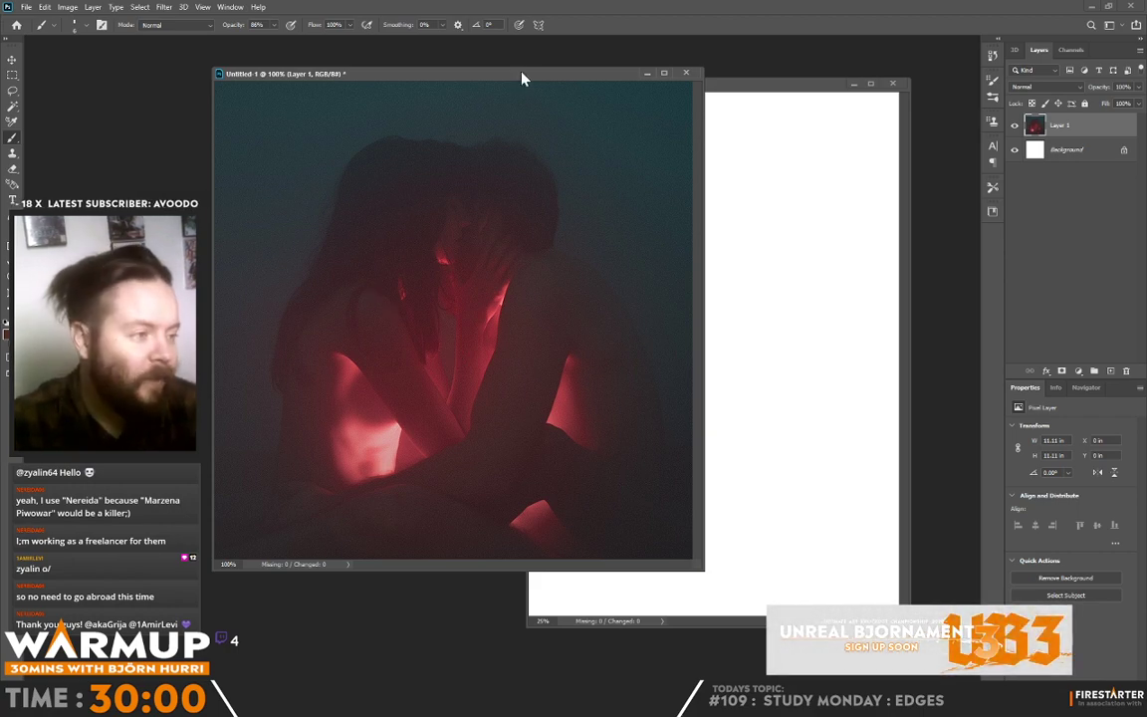
# Reposition the reference and warmup_S5_109.psd windows, and extend the blank canvas with the Crop tool to about 13.62 in wide.
pyautogui.moveTo(543, 86); pyautogui.dragTo(376, 73)
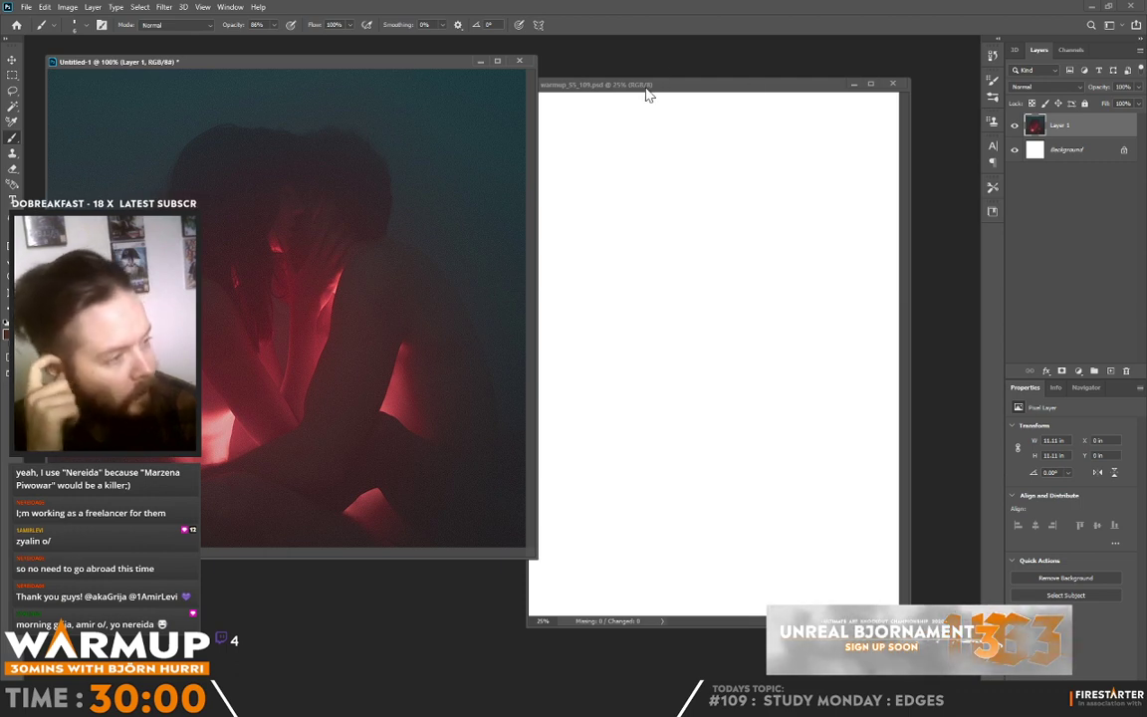
pyautogui.moveTo(656, 89); pyautogui.dragTo(584, 128)
pyautogui.hotkey('ctrl', '-')
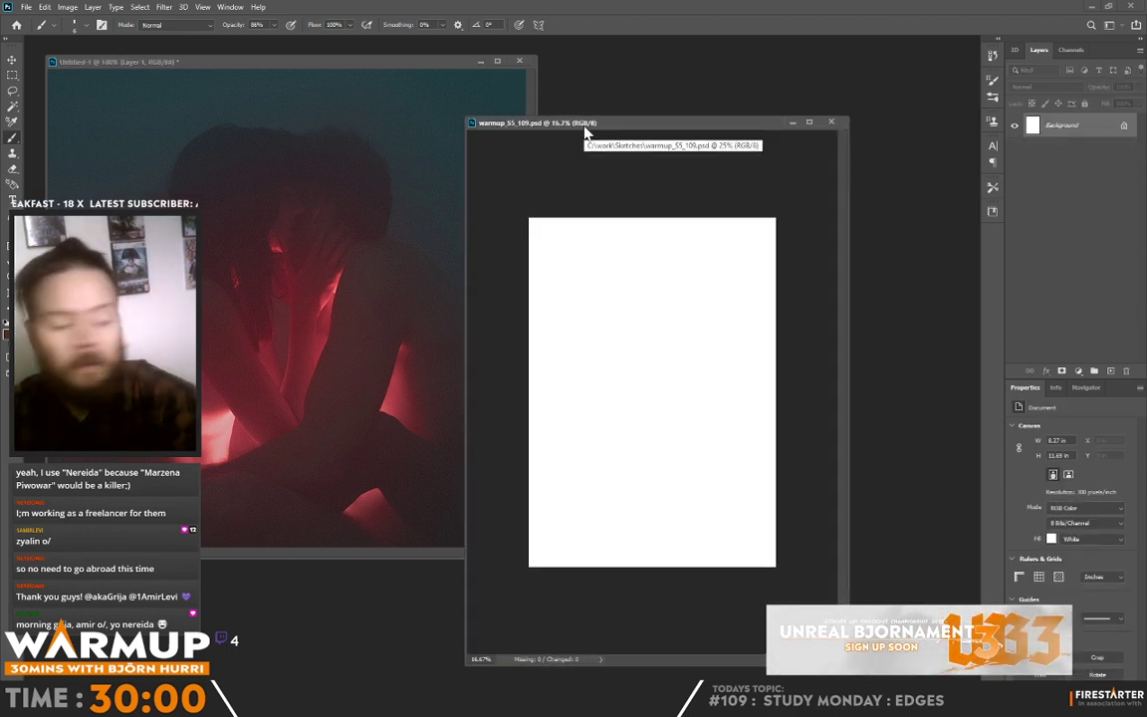
pyautogui.press('c')
pyautogui.moveTo(777, 399); pyautogui.dragTo(821, 408)
pyautogui.press('Return')
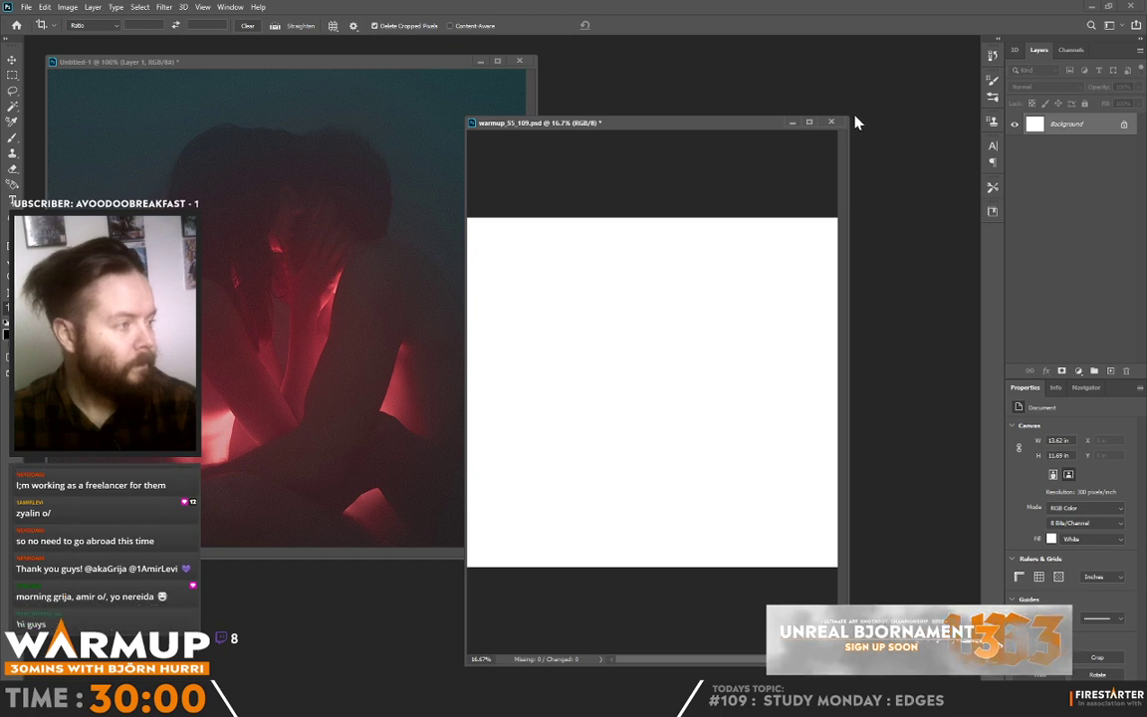
# Enlarge the warmup_S5_109.psd window and fit it beside the reference photo window so the two do not cover each other.
pyautogui.moveTo(846, 118); pyautogui.dragTo(973, 60)
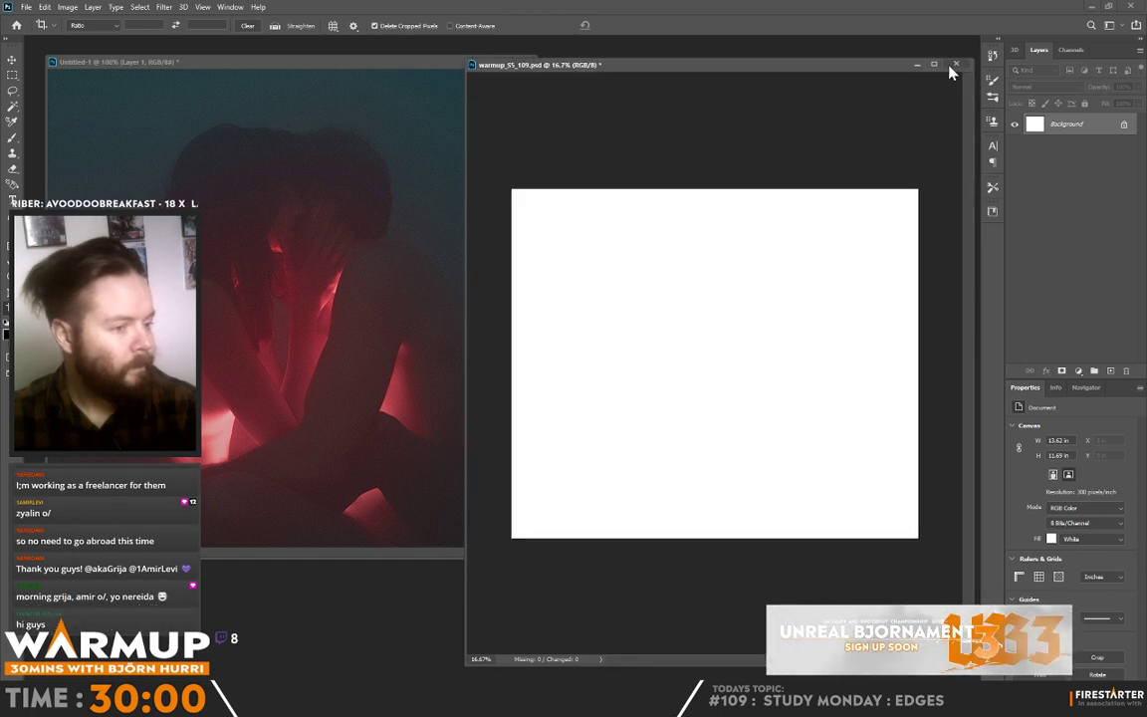
pyautogui.moveTo(391, 68); pyautogui.dragTo(366, 60)
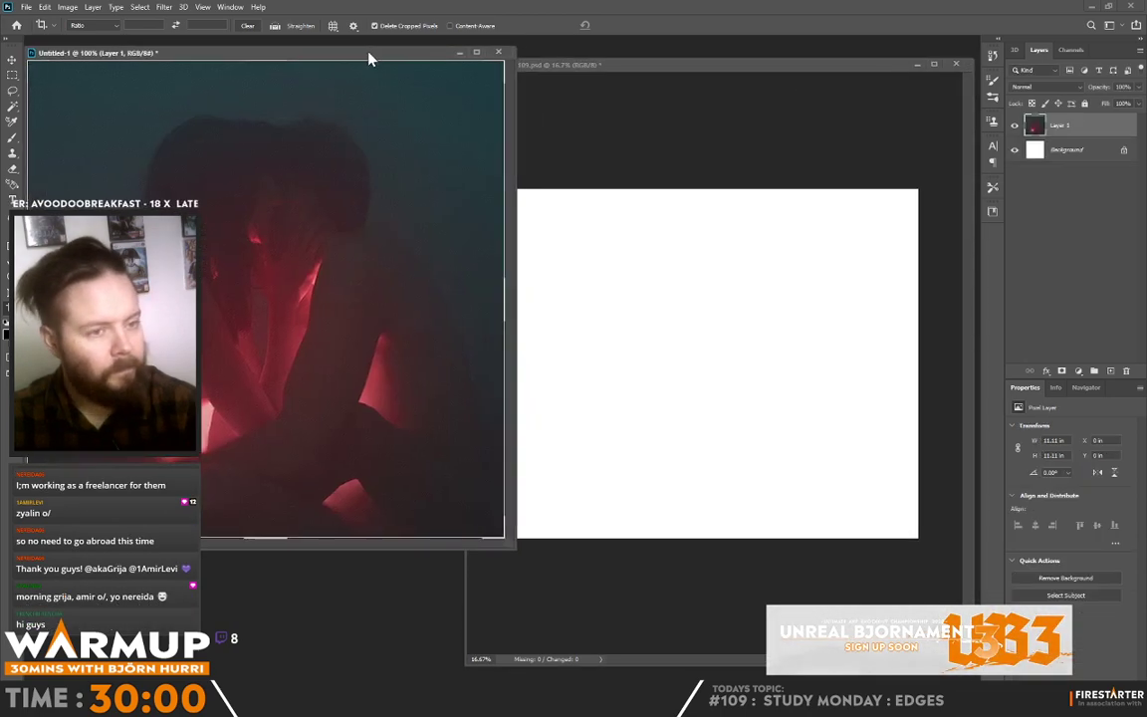
pyautogui.click(546, 69)
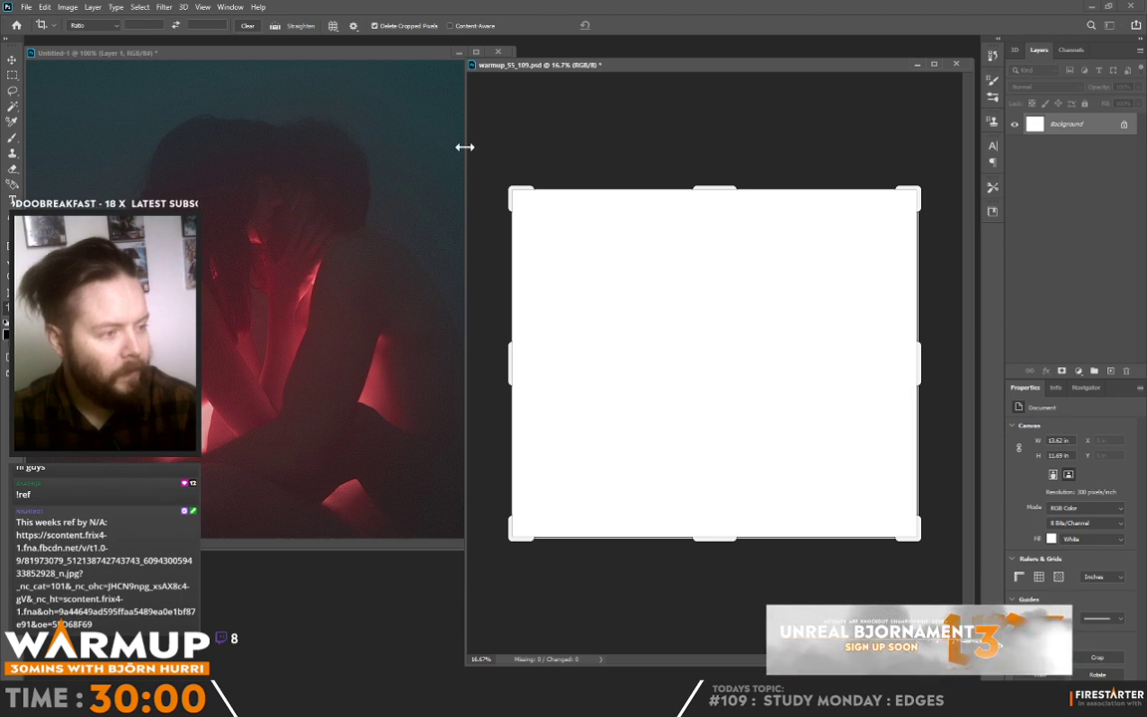
pyautogui.moveTo(466, 149); pyautogui.dragTo(502, 154)
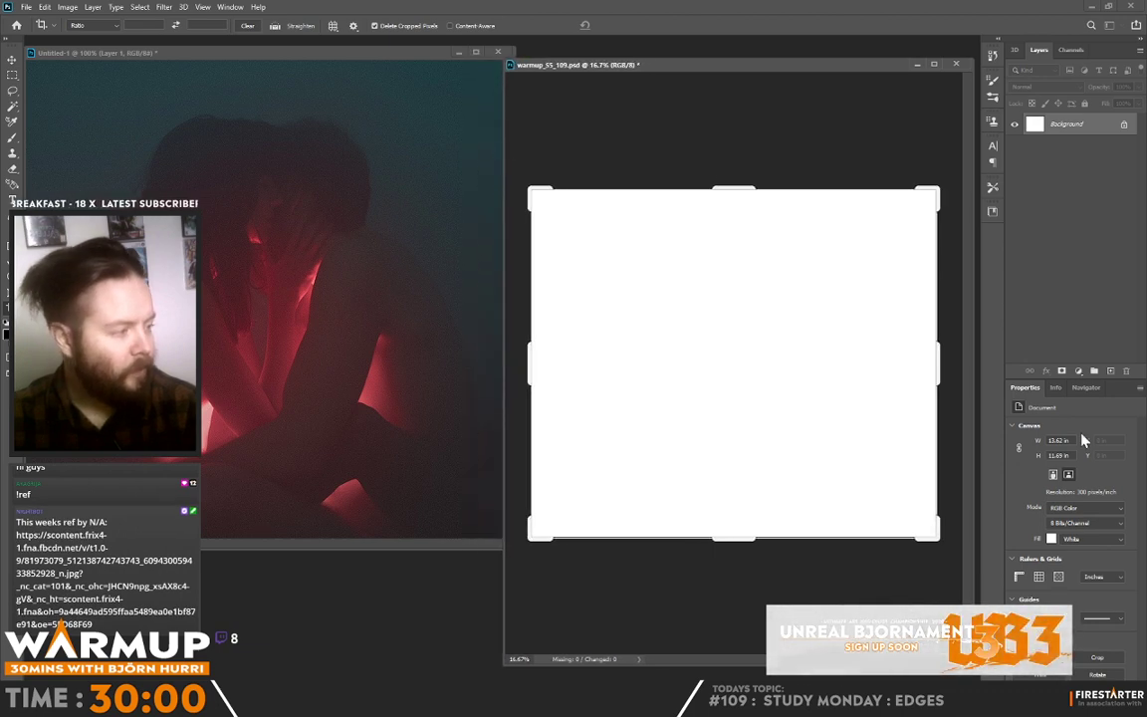
# Add a new layer above the Background and place a small test dot on it with the Brush.
pyautogui.click(1111, 370)
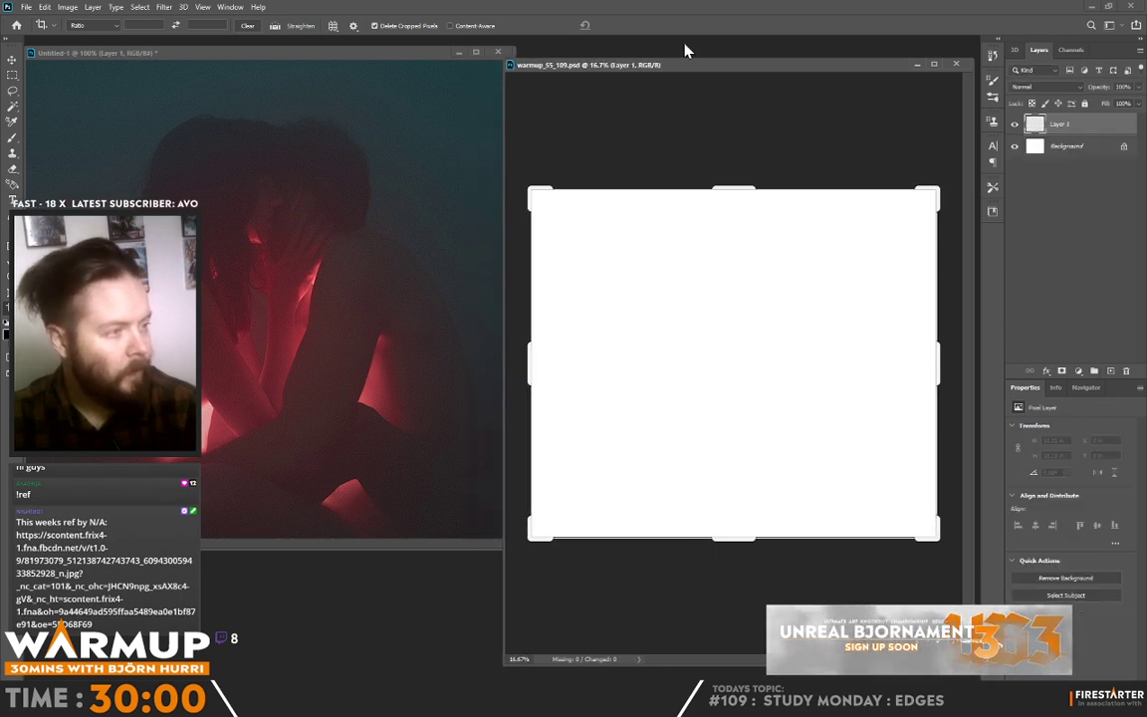
pyautogui.press('b')
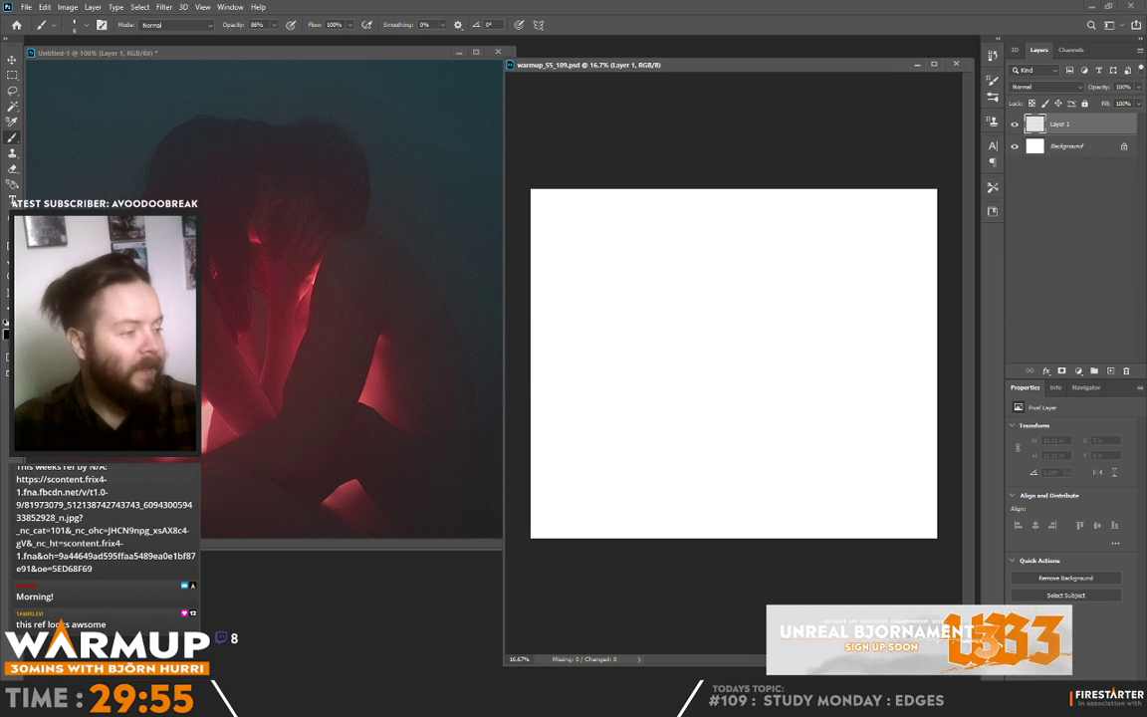
pyautogui.click(764, 301)
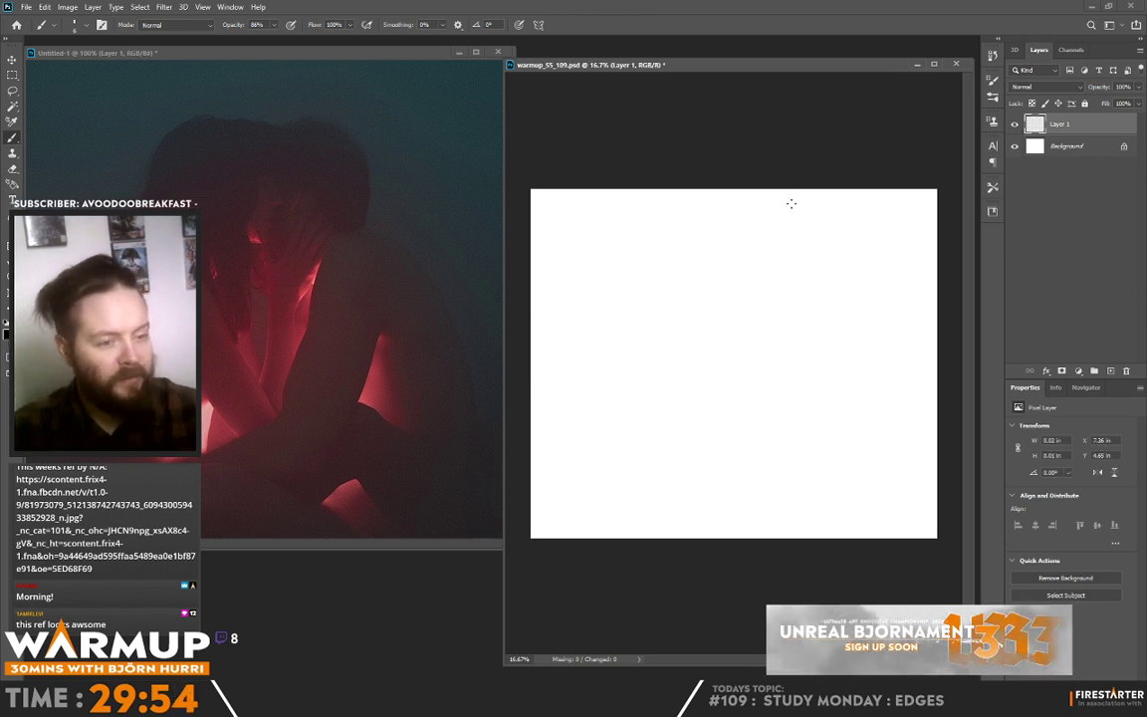
# Extend the canvas height with the Crop tool to about 12.93 in, making it nearly square.
pyautogui.press('c')
pyautogui.moveTo(733, 189); pyautogui.dragTo(737, 170)
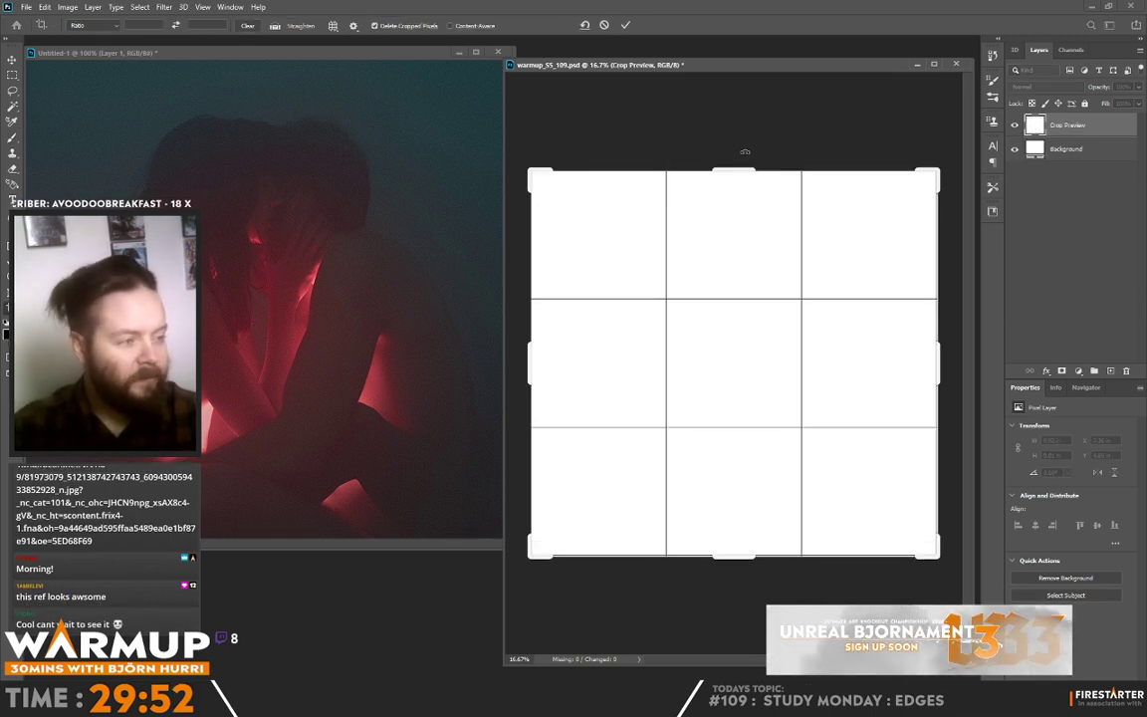
pyautogui.press('Return')
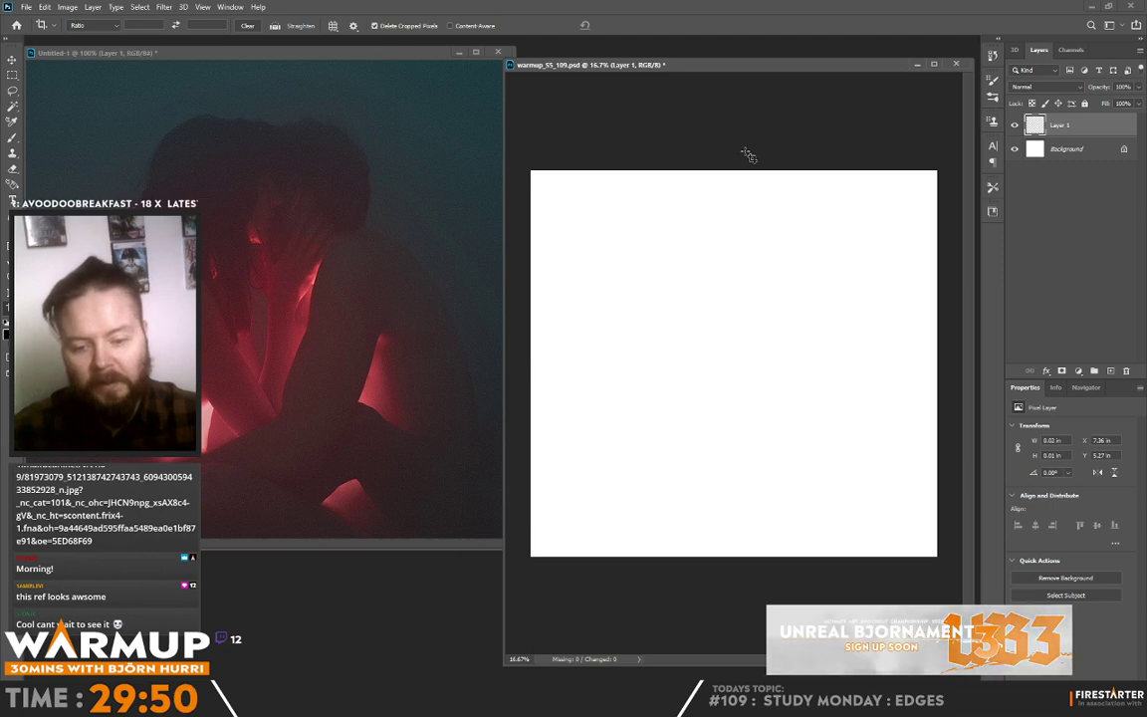
# Choose a dark teal foreground colour with a hue of 191° and fill Layer 1 with it.
pyautogui.press('b')
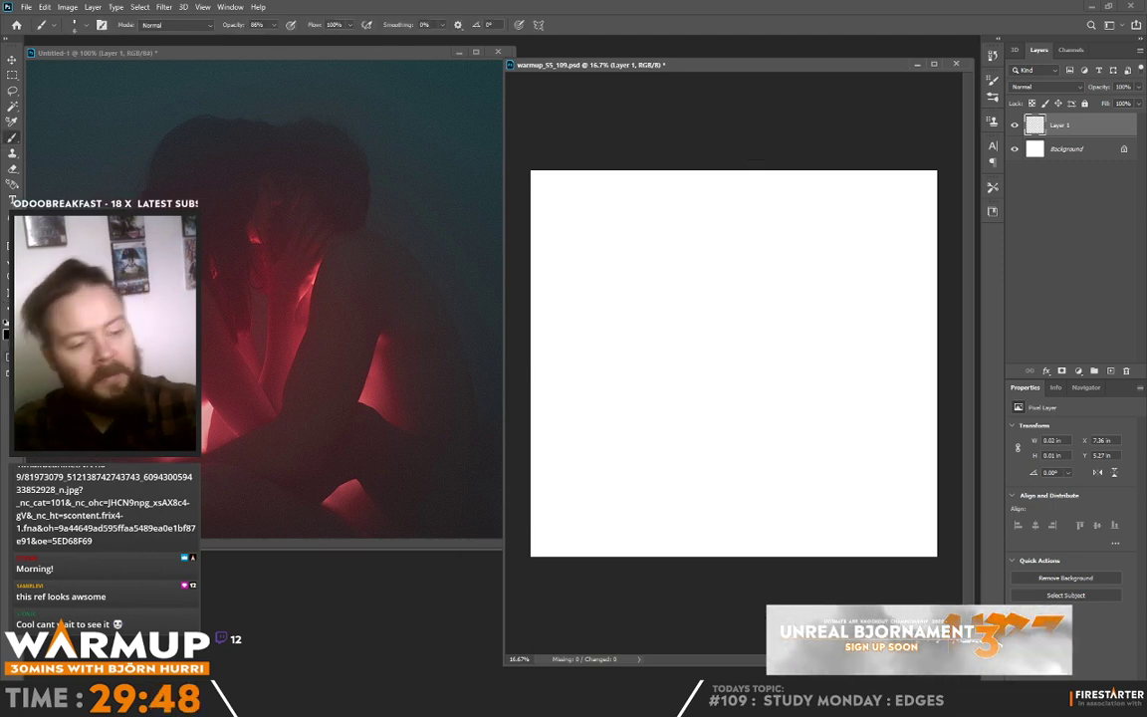
pyautogui.click(10, 334)
pyautogui.click(282, 438)
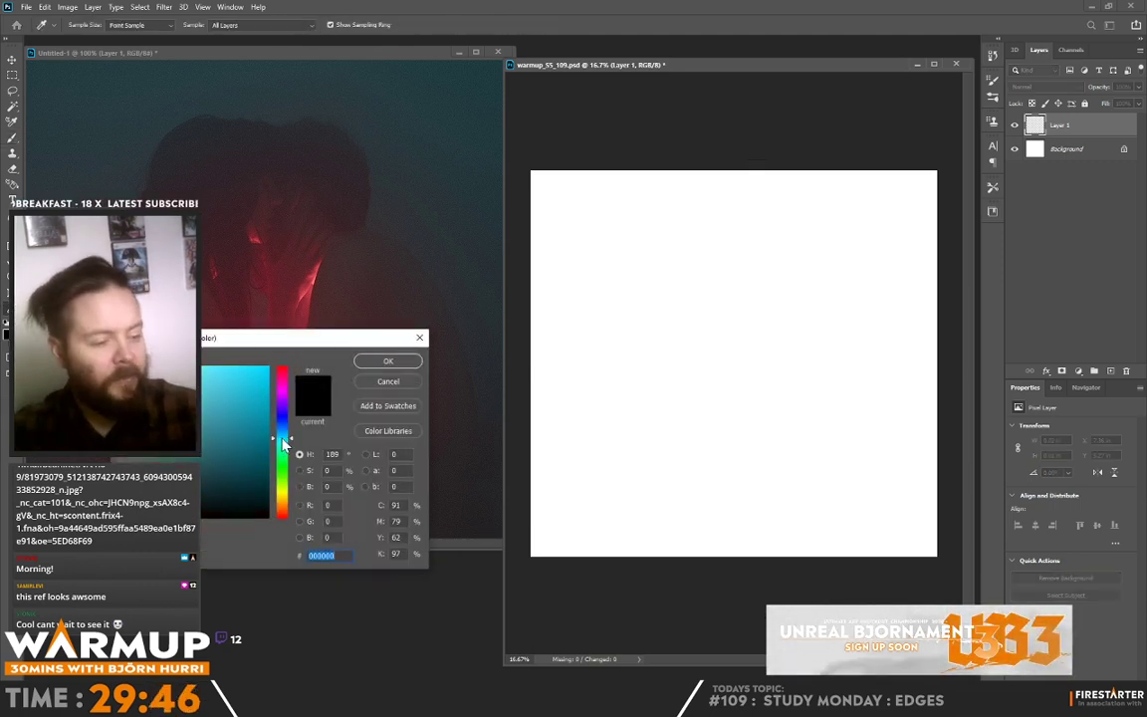
pyautogui.moveTo(283, 438); pyautogui.dragTo(283, 437)
pyautogui.moveTo(189, 428); pyautogui.dragTo(186, 464)
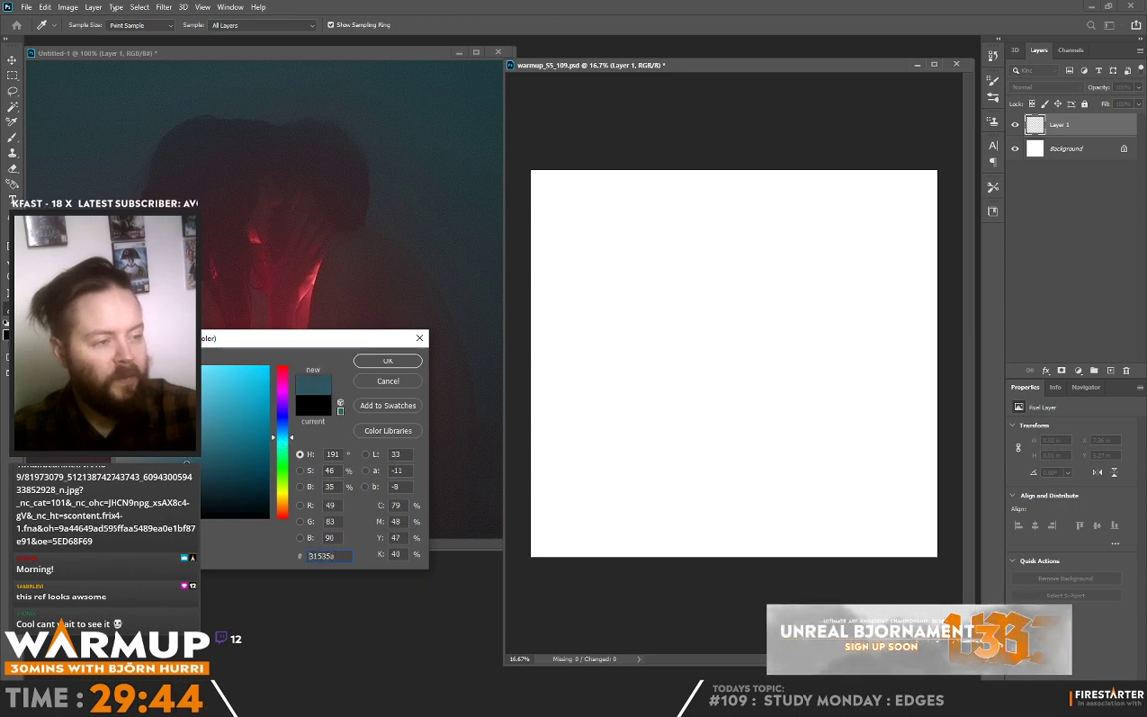
pyautogui.click(388, 361)
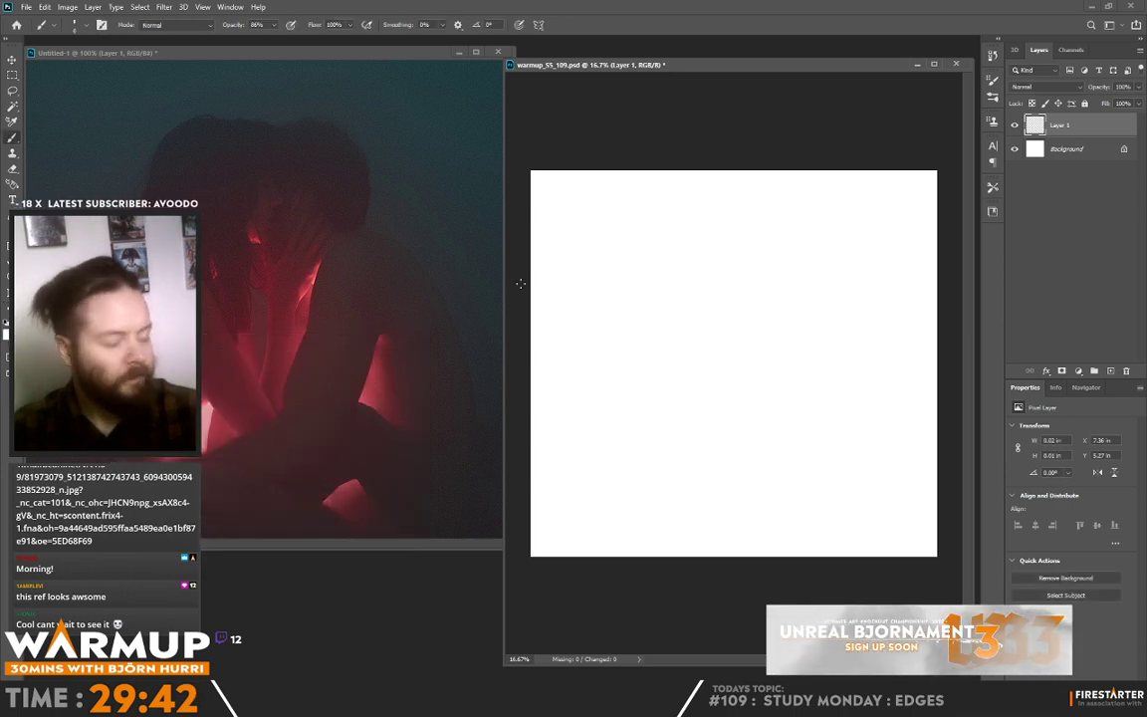
pyautogui.hotkey('alt', 'BackSpace')
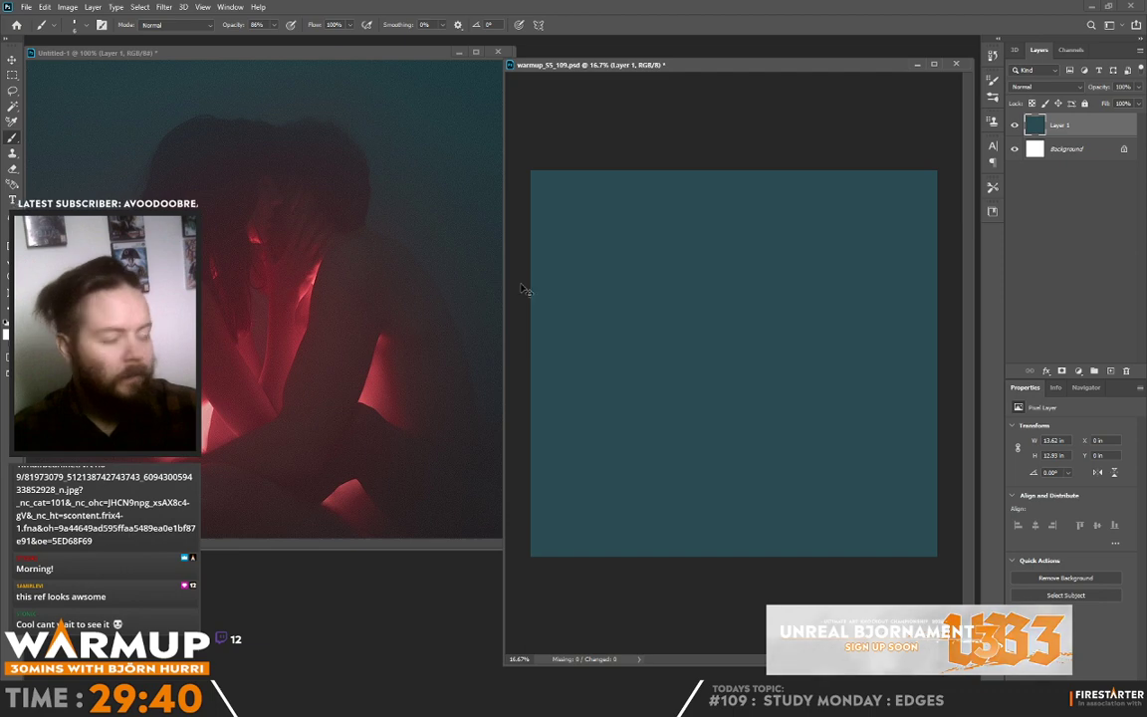
# Darken the teal fill with Hue/Saturation, setting Lightness to -14.
pyautogui.hotkey('ctrl', 'u')
pyautogui.moveTo(840, 276); pyautogui.dragTo(833, 278)
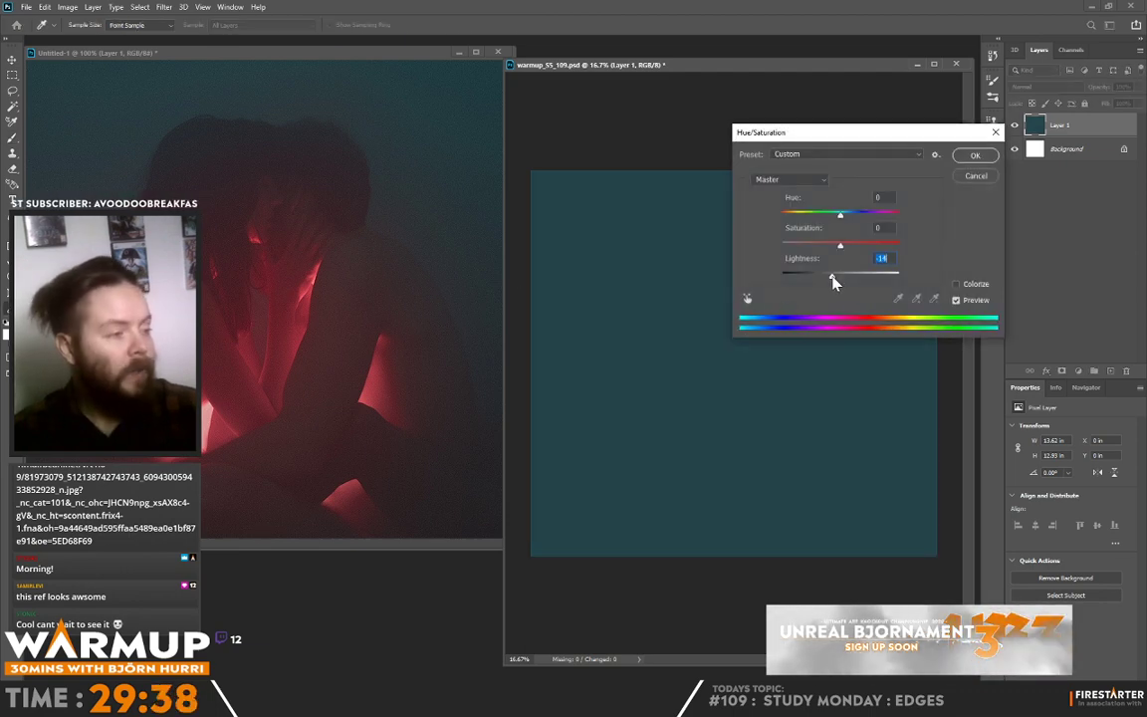
pyautogui.press('Return')
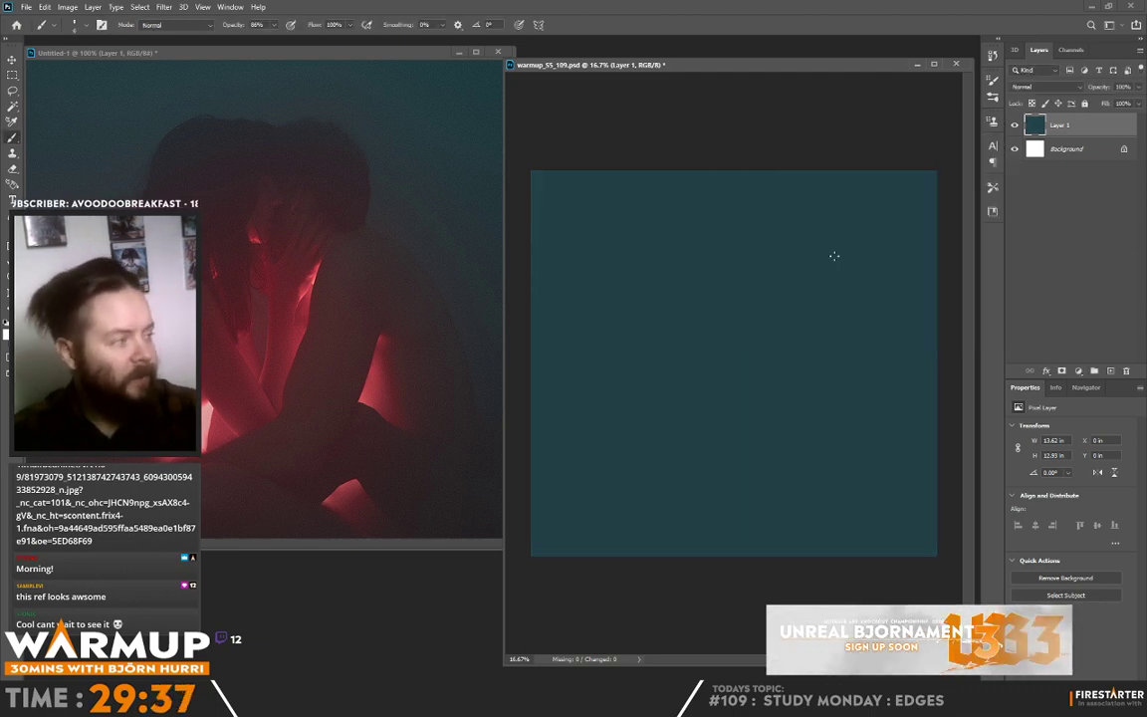
# Add a new layer above the teal fill and choose a dark muted red as the foreground colour.
pyautogui.click(1110, 371)
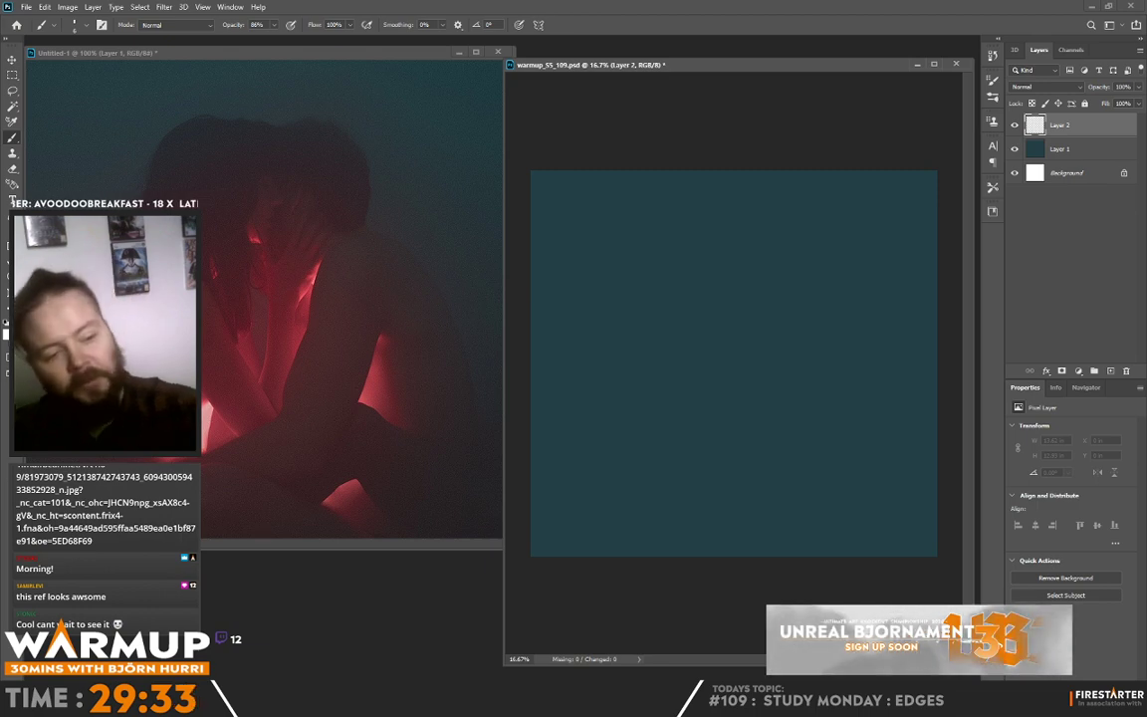
pyautogui.click(6, 335)
pyautogui.click(243, 469)
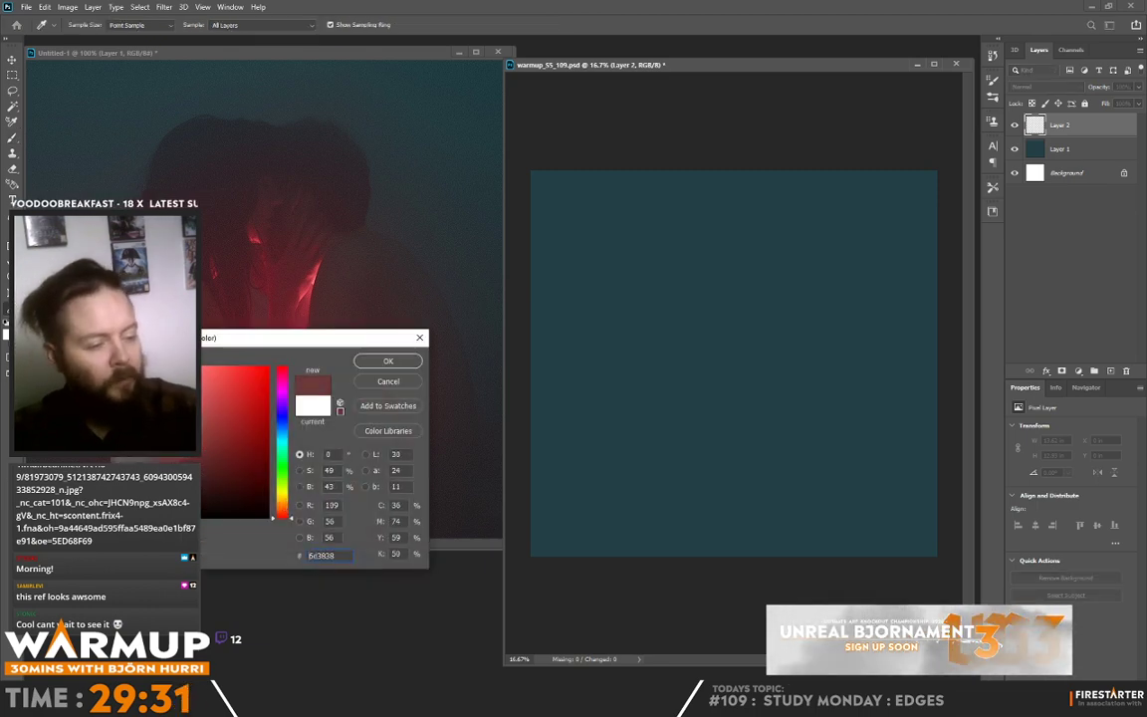
pyautogui.click(389, 360)
# Paint a soft dark red gradient over the lower part of the canvas with the large, 0% hardness sketcher brush, redoing the first attempt.
pyautogui.press('b')
pyautogui.rightClick(687, 300)
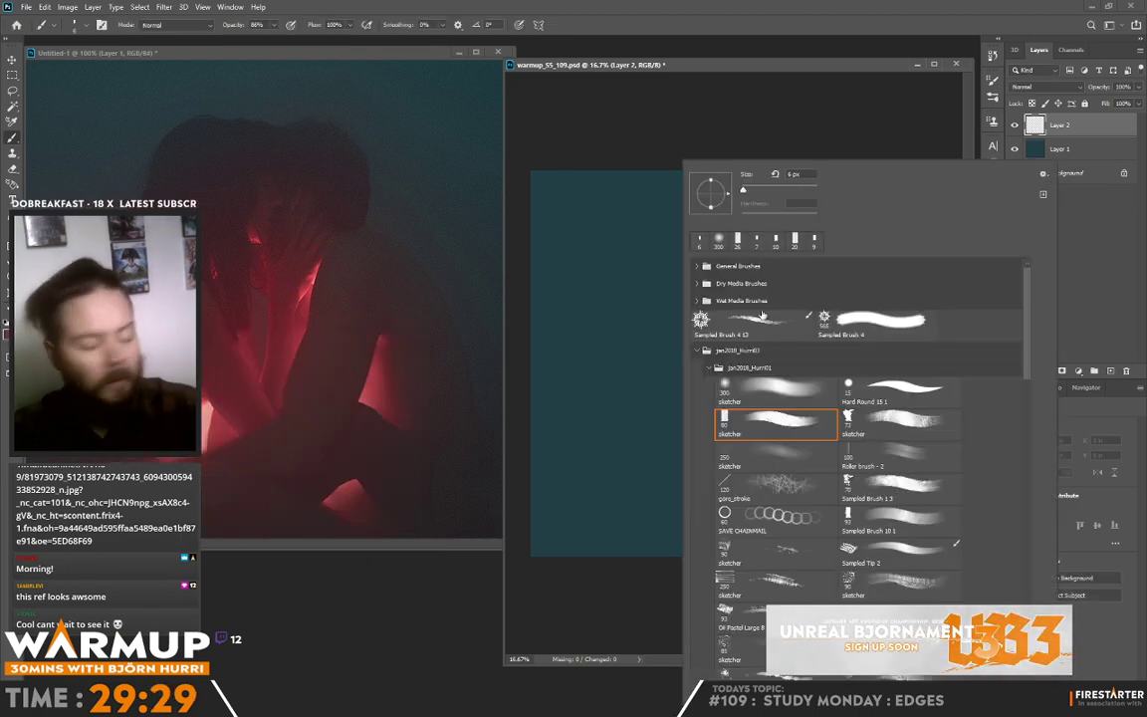
pyautogui.click(816, 390)
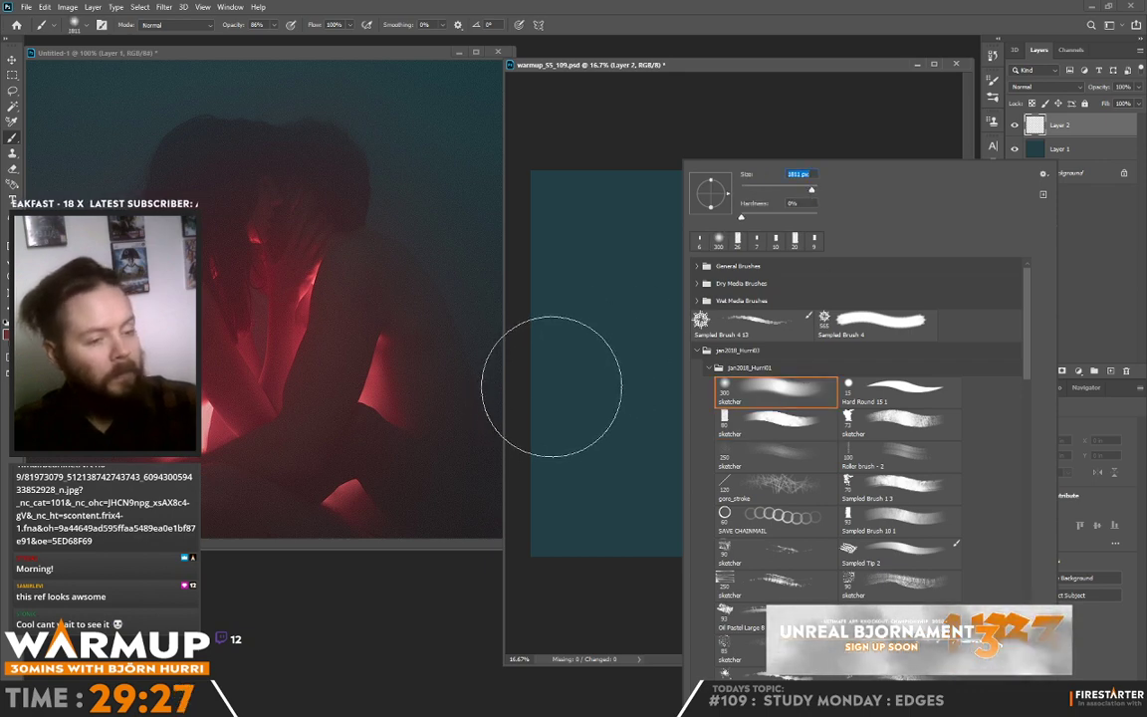
pyautogui.click(602, 400)
pyautogui.moveTo(603, 400)
pyautogui.mouseDown()
pyautogui.moveTo(876, 422)
pyautogui.moveTo(594, 461)
pyautogui.moveTo(927, 512)
pyautogui.moveTo(653, 319)
pyautogui.mouseUp()
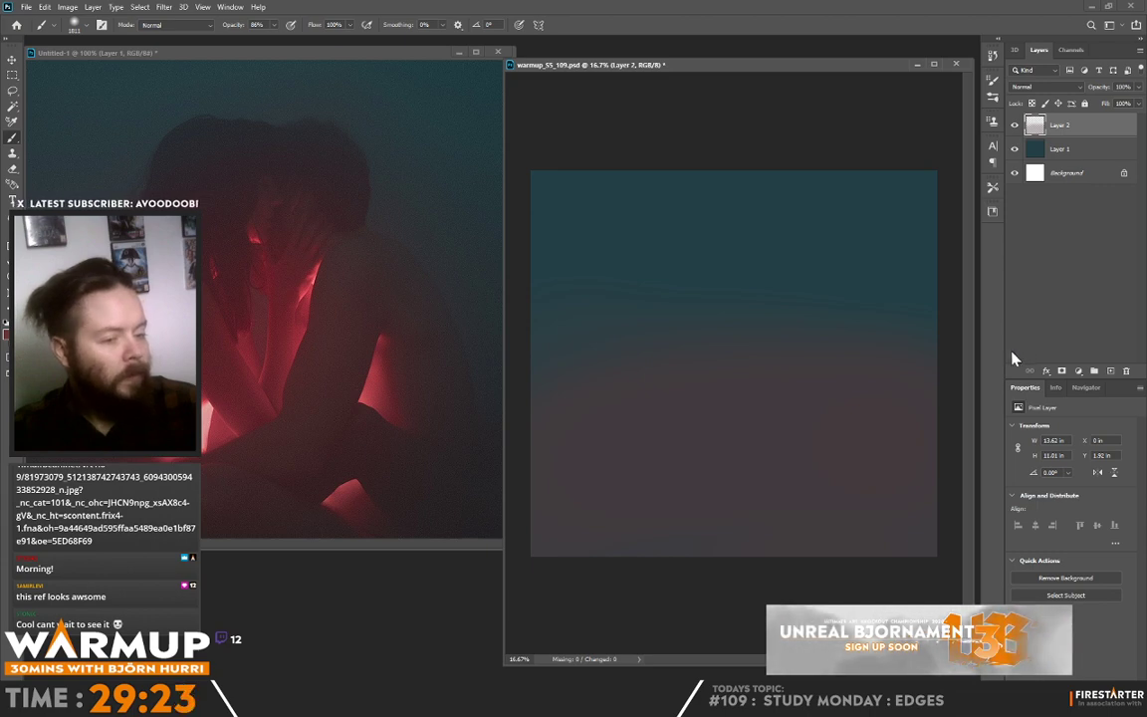
pyautogui.hotkey('ctrl', 'z')
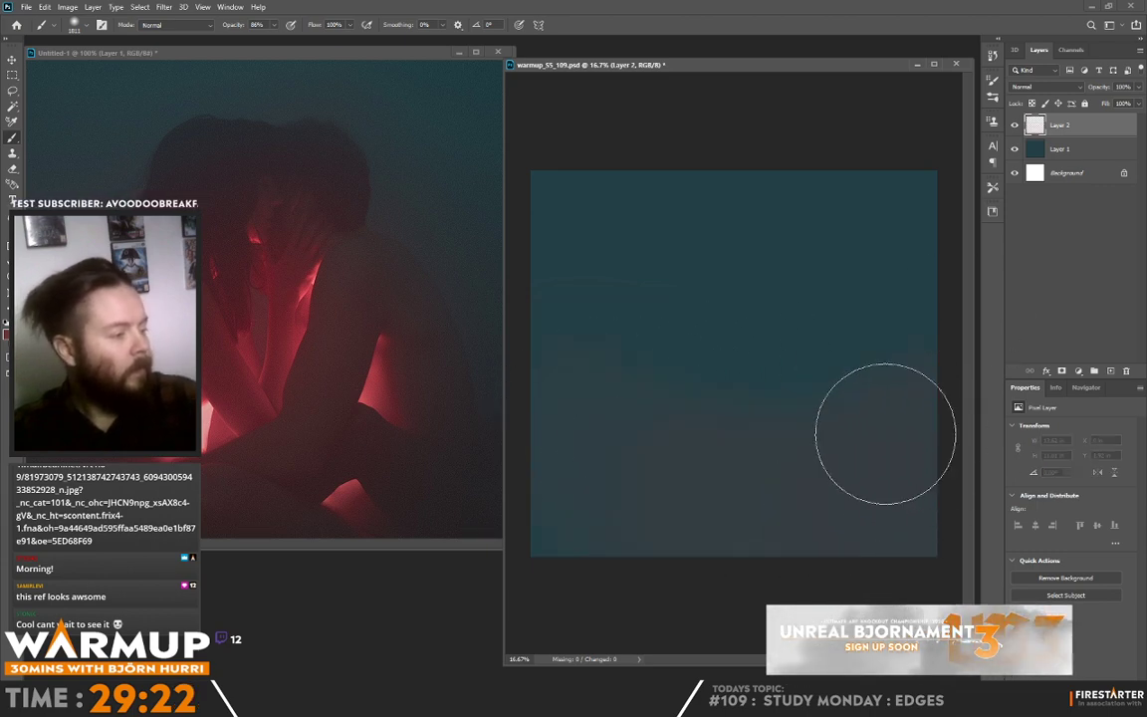
pyautogui.moveTo(583, 473)
pyautogui.mouseDown()
pyautogui.moveTo(595, 548)
pyautogui.moveTo(824, 579)
pyautogui.moveTo(935, 571)
pyautogui.moveTo(709, 585)
pyautogui.moveTo(564, 541)
pyautogui.moveTo(637, 492)
pyautogui.moveTo(847, 511)
pyautogui.moveTo(1027, 477)
pyautogui.moveTo(894, 447)
pyautogui.moveTo(631, 495)
pyautogui.mouseUp()
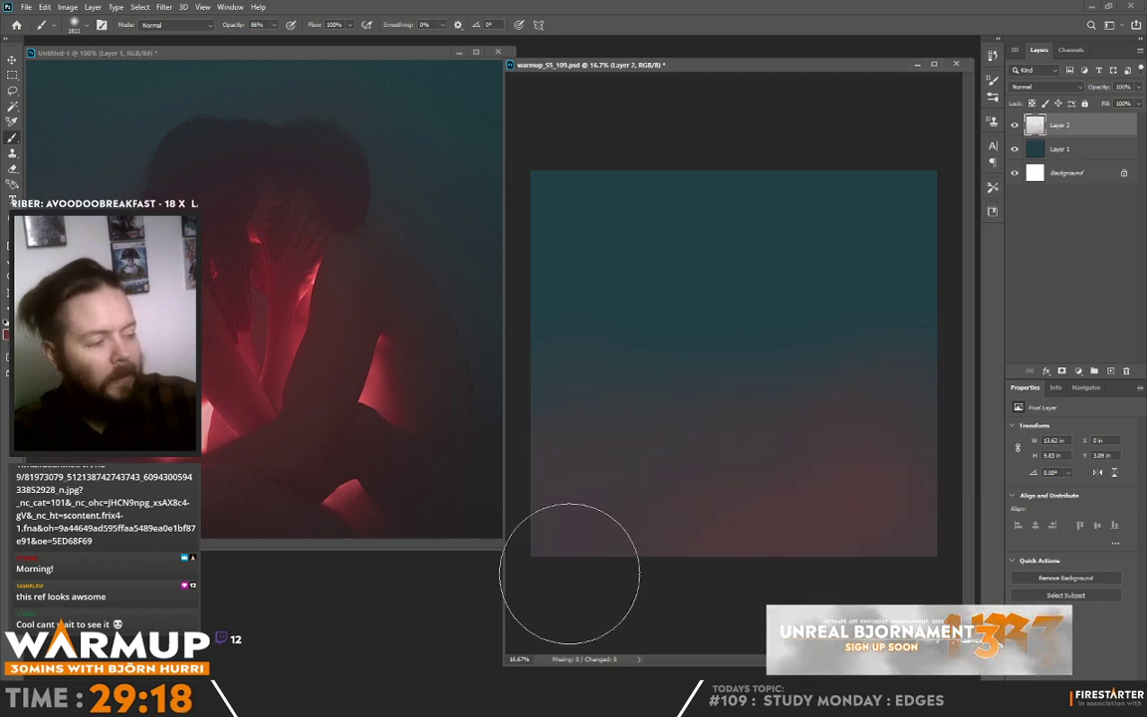
# On a new layer, rough in the two heads and outer body contours in soft dark tones with the sketcher brush at 190 px.
pyautogui.click(1109, 372)
pyautogui.rightClick(695, 167)
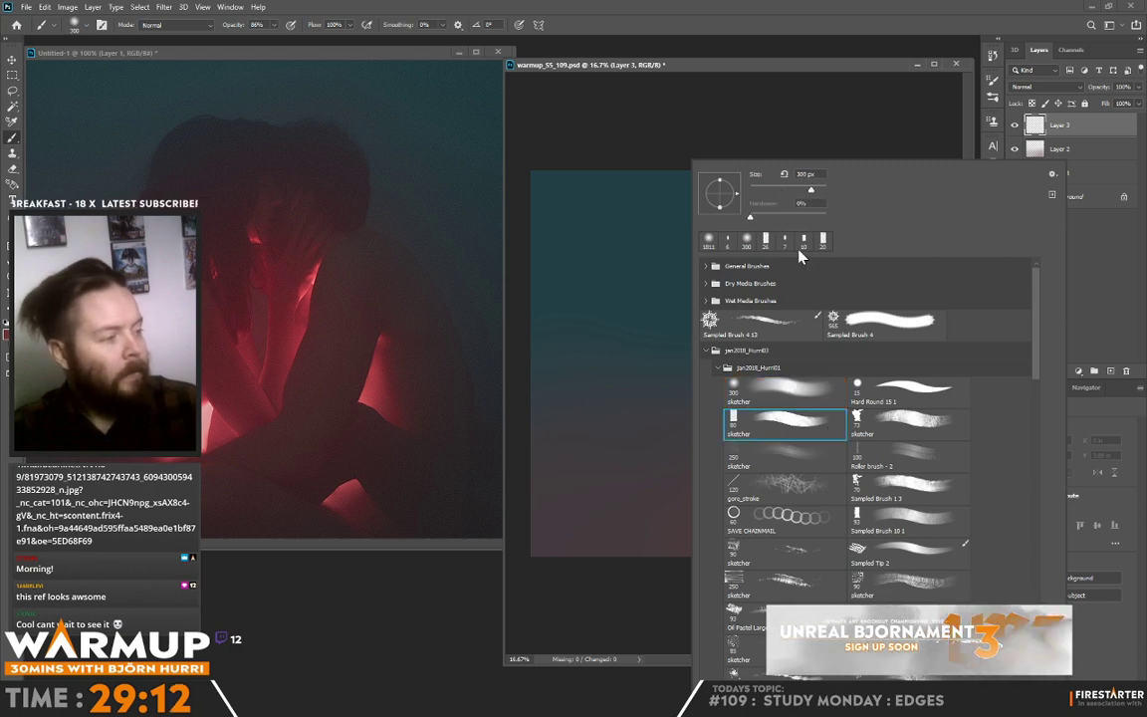
pyautogui.click(785, 391)
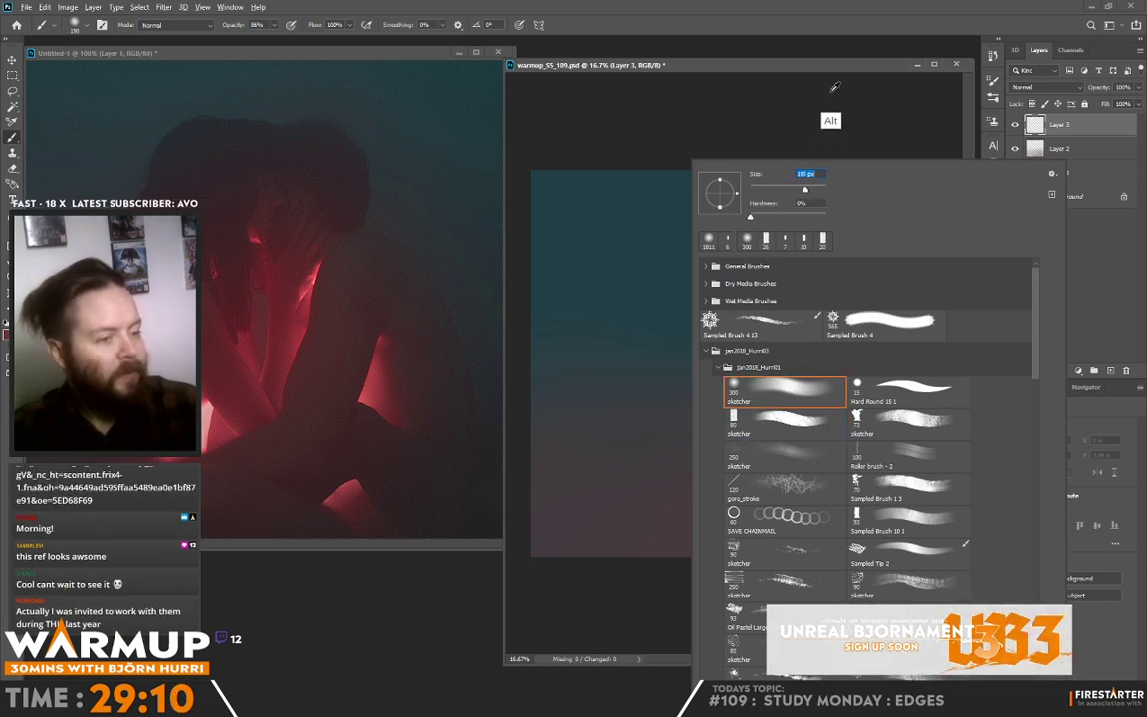
pyautogui.click(828, 117)
pyautogui.moveTo(727, 218); pyautogui.dragTo(663, 246)
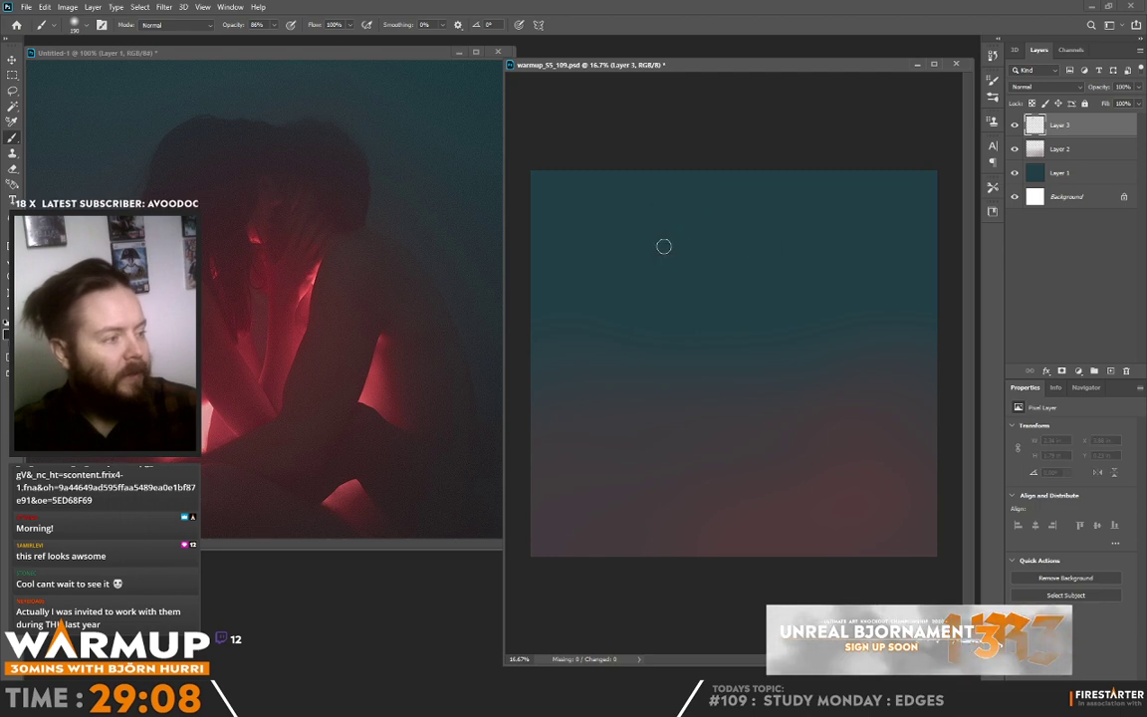
pyautogui.moveTo(640, 295)
pyautogui.mouseDown()
pyautogui.moveTo(618, 381)
pyautogui.moveTo(611, 354)
pyautogui.mouseUp()
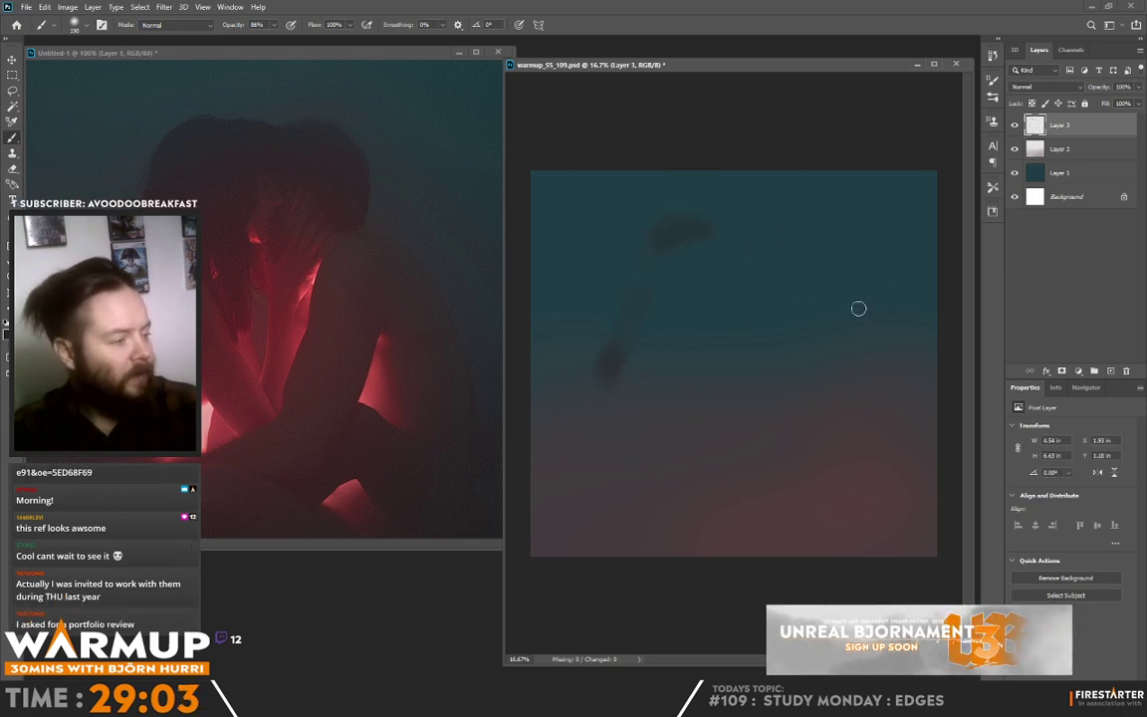
pyautogui.moveTo(844, 291); pyautogui.dragTo(870, 400)
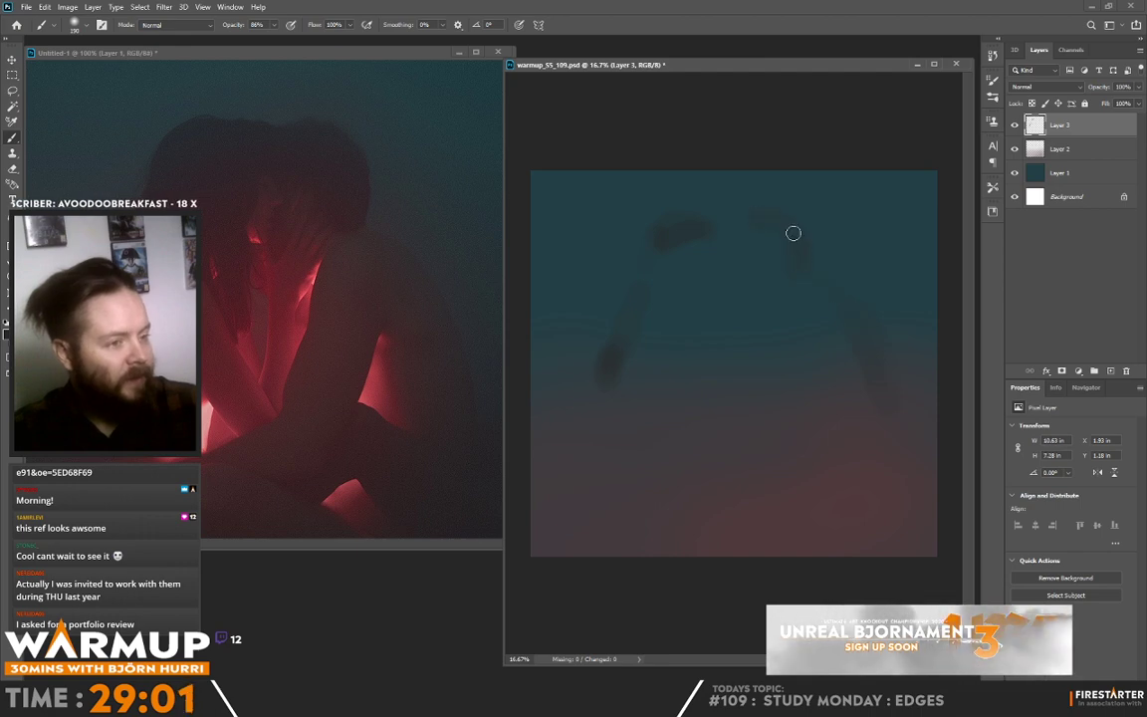
pyautogui.moveTo(757, 213); pyautogui.dragTo(798, 269)
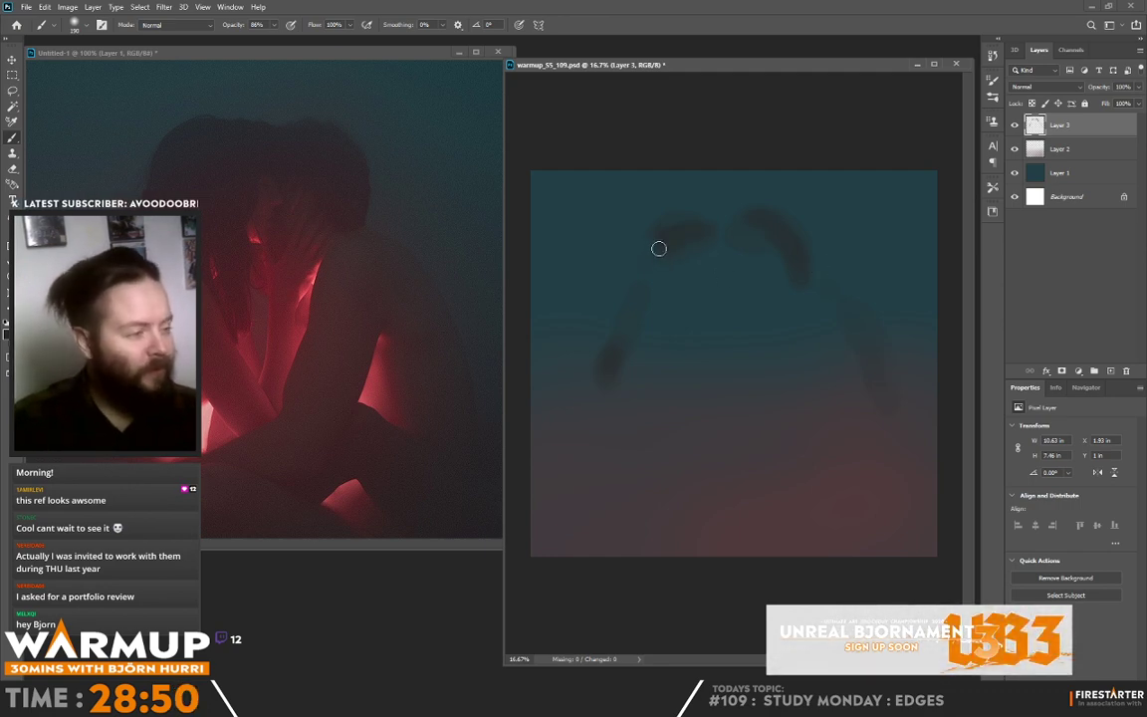
pyautogui.moveTo(654, 301)
pyautogui.mouseDown()
pyautogui.moveTo(686, 276)
pyautogui.moveTo(772, 250)
pyautogui.moveTo(805, 270)
pyautogui.moveTo(757, 272)
pyautogui.moveTo(784, 277)
pyautogui.moveTo(764, 247)
pyautogui.mouseUp()
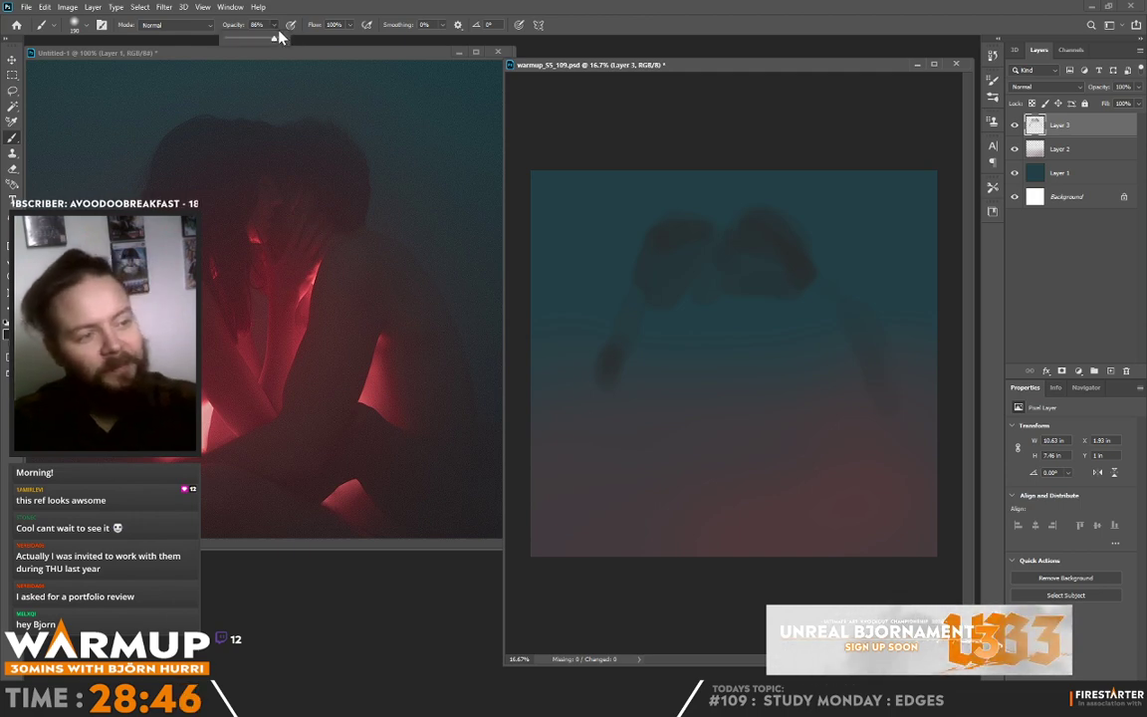
# Raise the brush opacity to 100% and block in the left figure's hair, the right figure's back and the diagonal arm.
pyautogui.moveTo(279, 37); pyautogui.dragTo(517, 71)
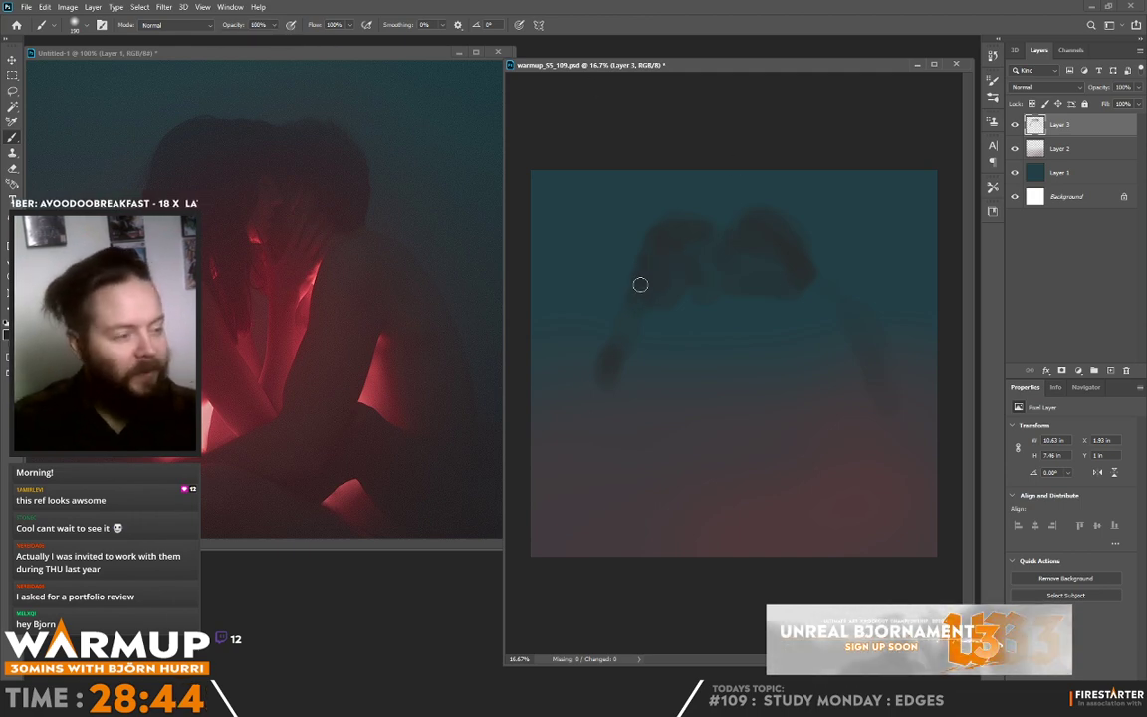
pyautogui.moveTo(613, 329)
pyautogui.mouseDown()
pyautogui.moveTo(599, 346)
pyautogui.moveTo(607, 404)
pyautogui.mouseUp()
pyautogui.keyDown('alt'); pyautogui.click(697, 520); pyautogui.keyUp('alt')
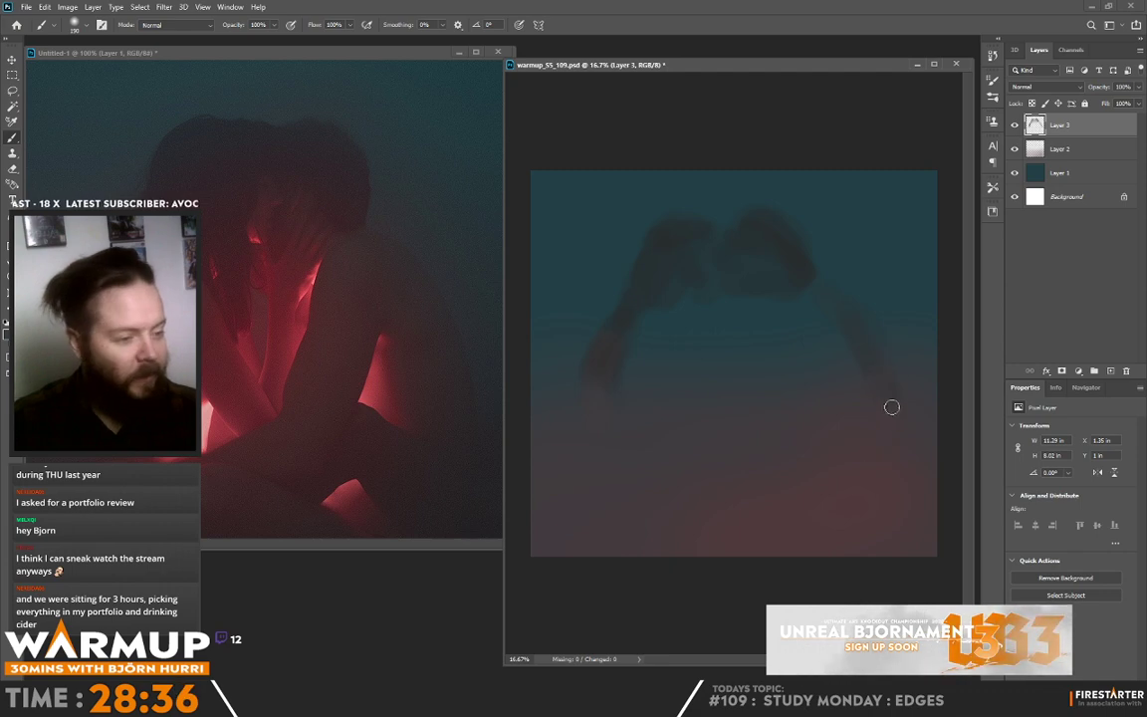
pyautogui.moveTo(856, 328)
pyautogui.mouseDown()
pyautogui.moveTo(816, 311)
pyautogui.moveTo(844, 318)
pyautogui.moveTo(816, 314)
pyautogui.moveTo(786, 332)
pyautogui.mouseUp()
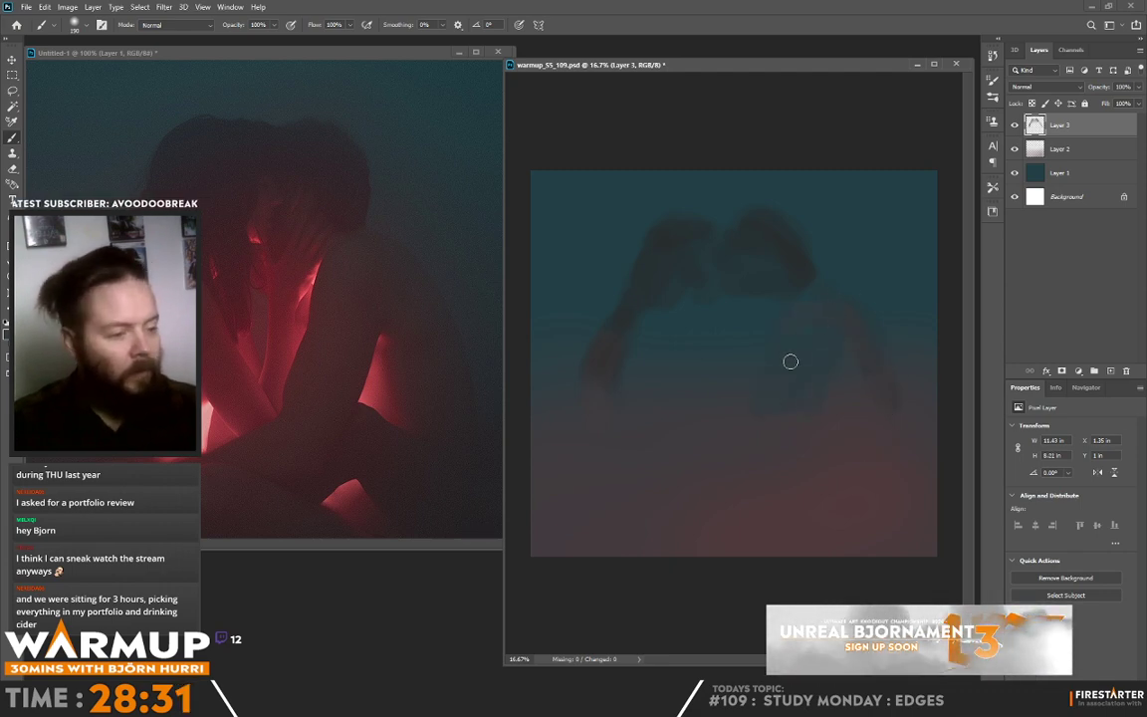
pyautogui.moveTo(783, 430); pyautogui.dragTo(802, 480)
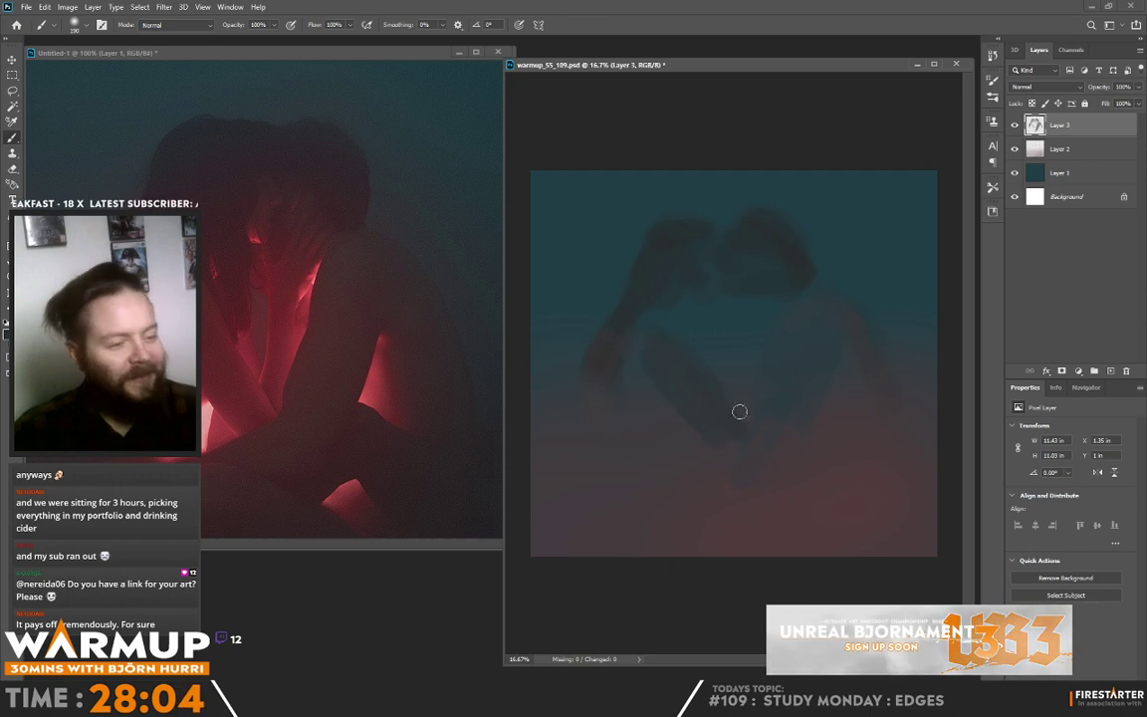
# Sample tones from the canvas to merge the two heads and fill in the arms, hair and right shoulder.
pyautogui.keyDown('alt'); pyautogui.click(745, 470); pyautogui.keyUp('alt')
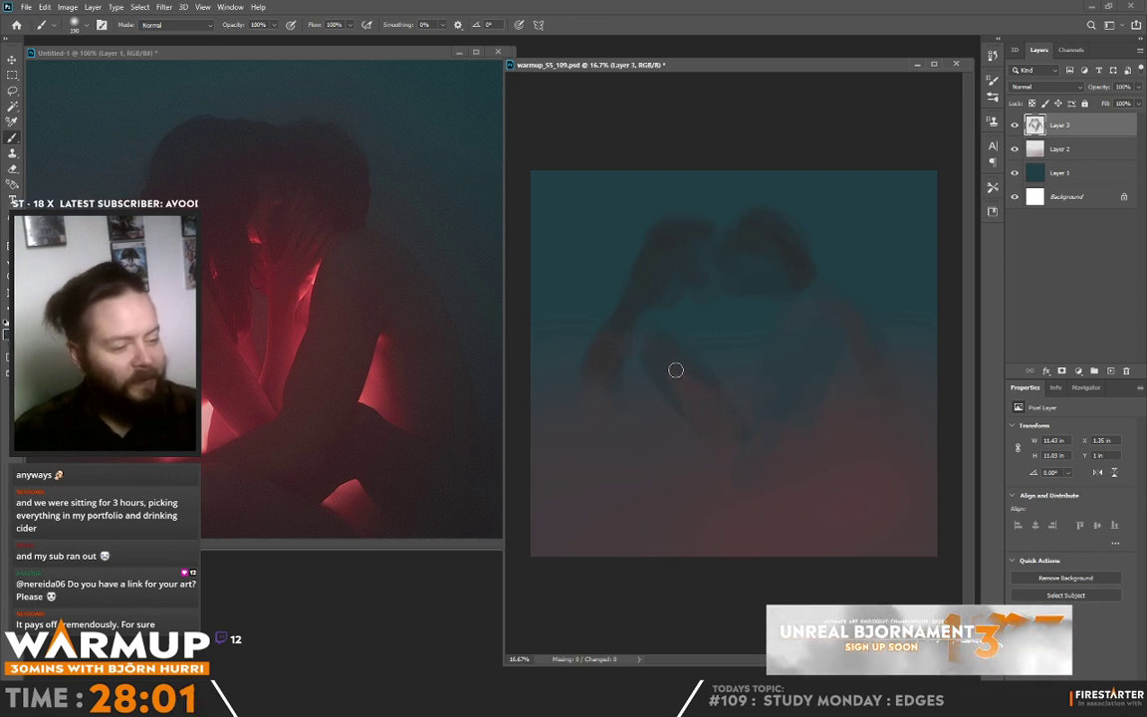
pyautogui.keyDown('alt'); pyautogui.click(603, 370); pyautogui.keyUp('alt')
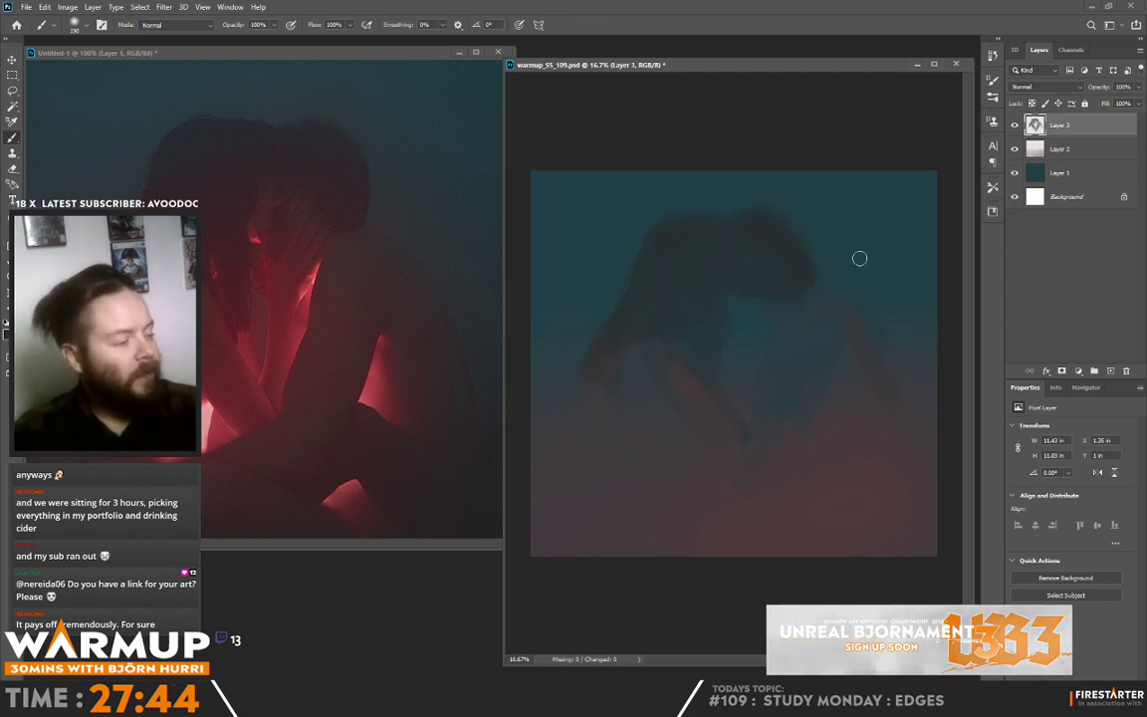
pyautogui.keyDown('alt'); pyautogui.click(814, 291); pyautogui.keyUp('alt')
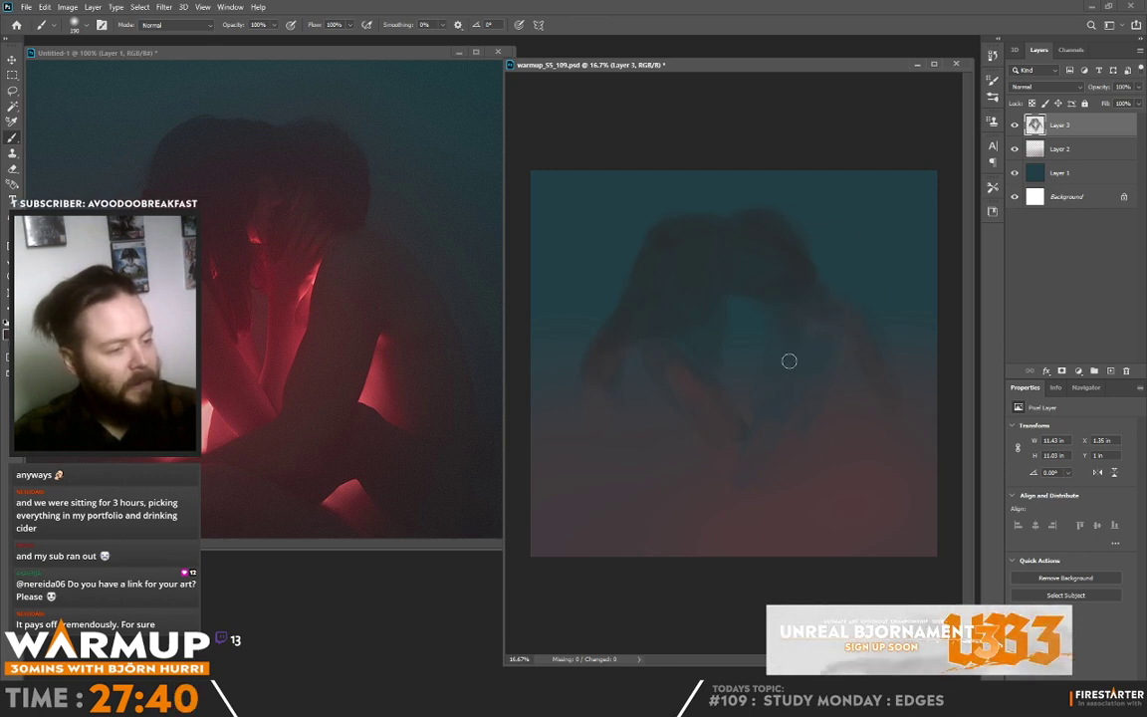
pyautogui.keyDown('alt'); pyautogui.click(697, 416); pyautogui.keyUp('alt')
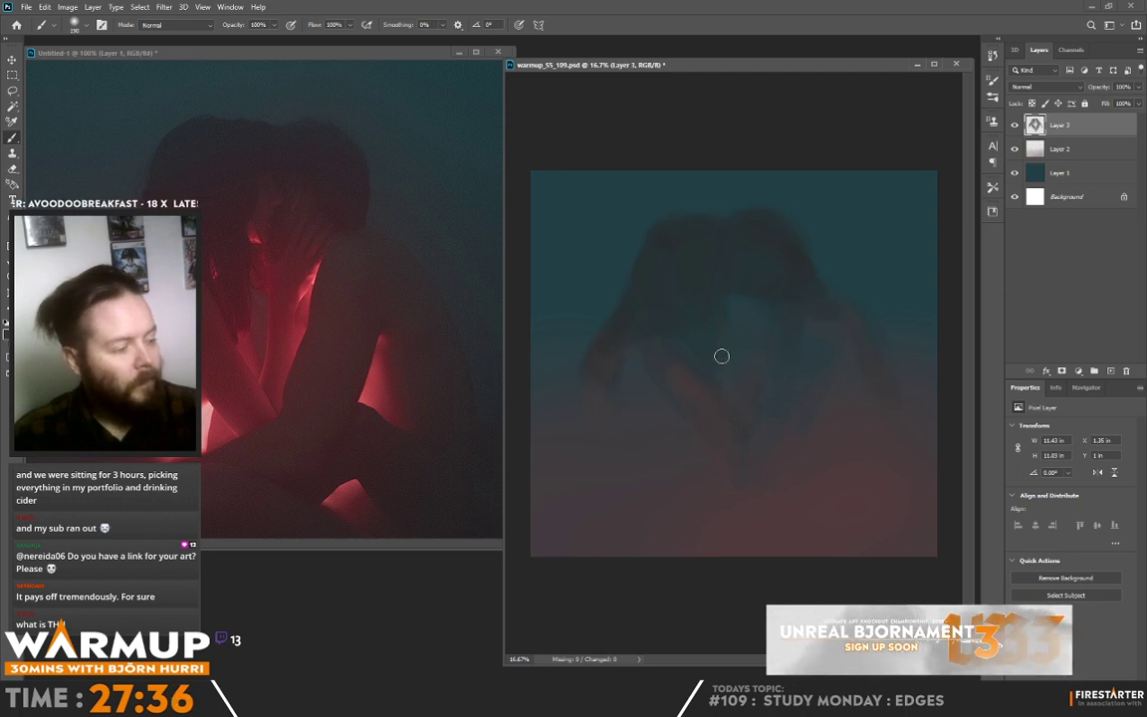
# Paint the dark shapes of the crossed legs along the lower part of the figures.
pyautogui.moveTo(689, 440); pyautogui.dragTo(705, 501)
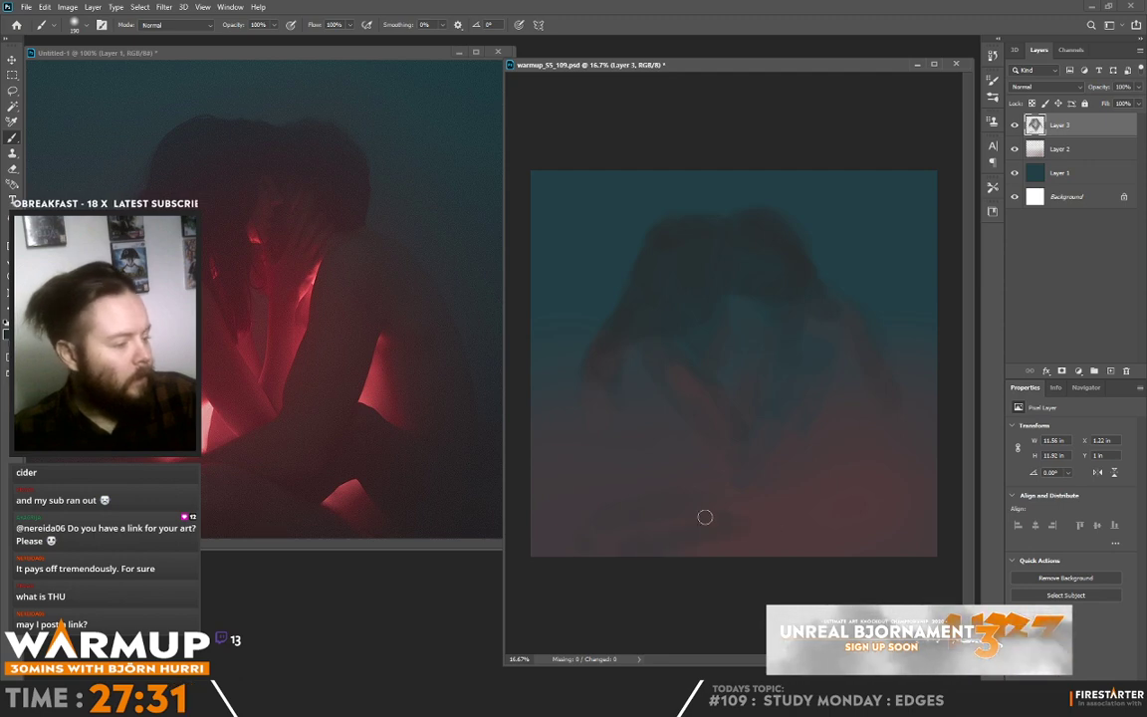
pyautogui.moveTo(668, 494); pyautogui.dragTo(757, 534)
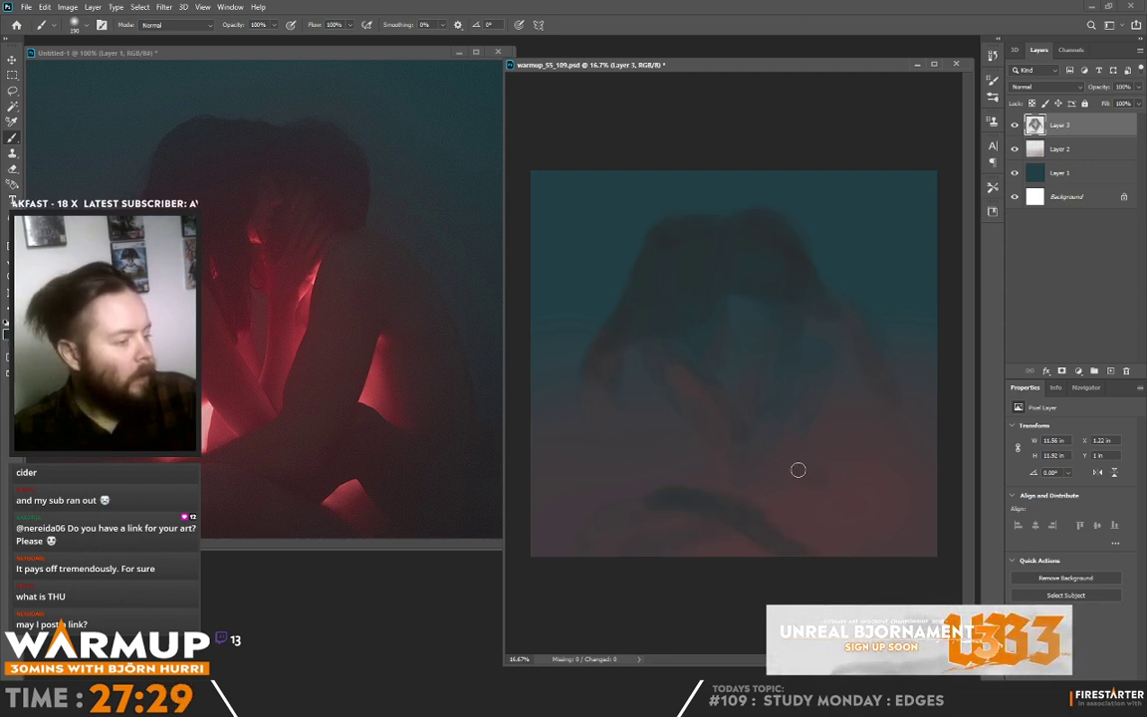
pyautogui.moveTo(803, 466)
pyautogui.mouseDown()
pyautogui.moveTo(788, 415)
pyautogui.moveTo(772, 478)
pyautogui.moveTo(815, 457)
pyautogui.mouseUp()
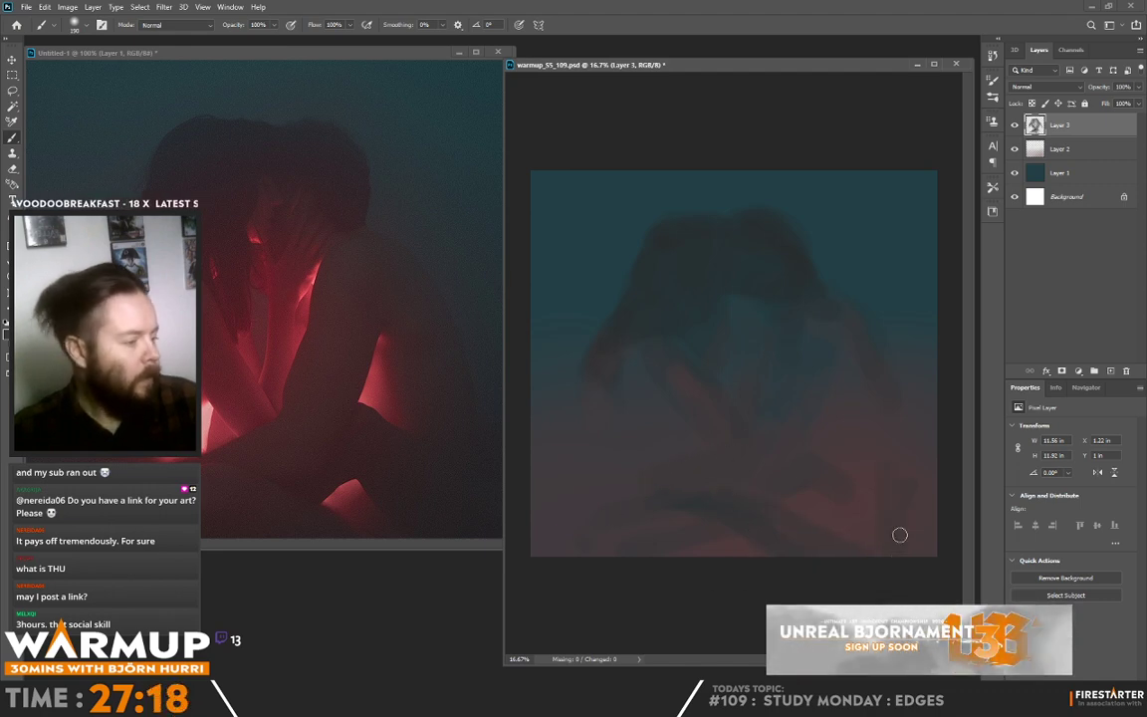
# Enlarge the sketcher brush to 495 px and softly darken the lower right side of the canvas behind the figure's back.
pyautogui.rightClick(852, 504)
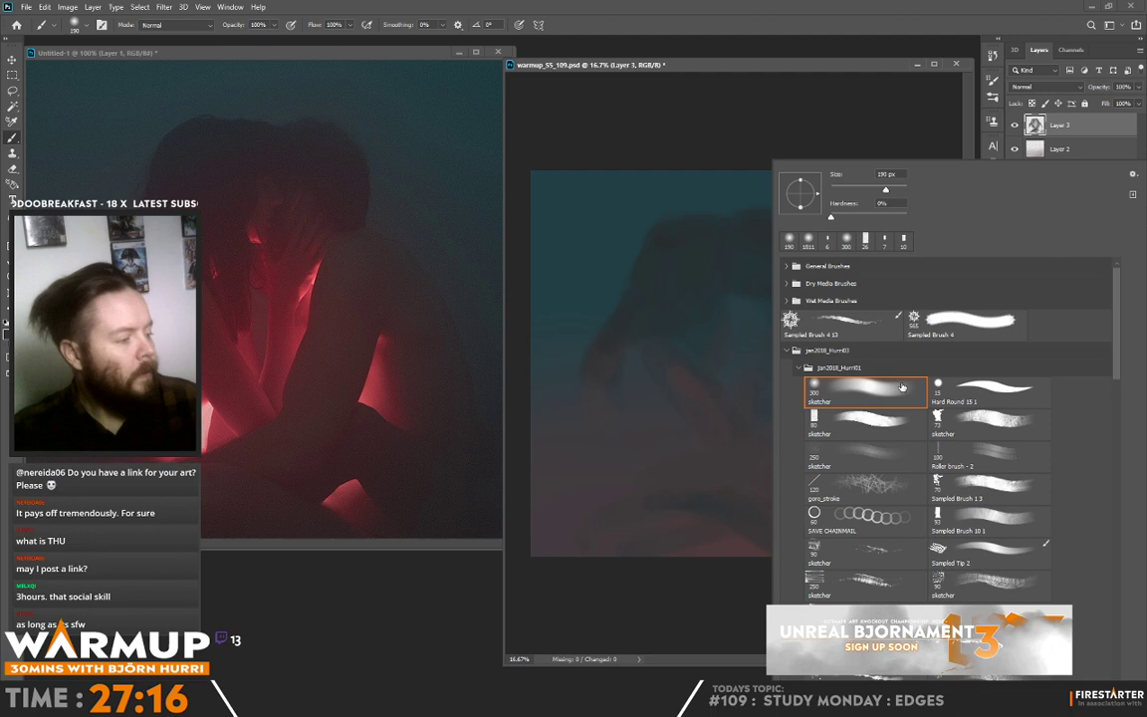
pyautogui.click(892, 191)
pyautogui.keyDown('alt'); pyautogui.click(841, 139); pyautogui.keyUp('alt')
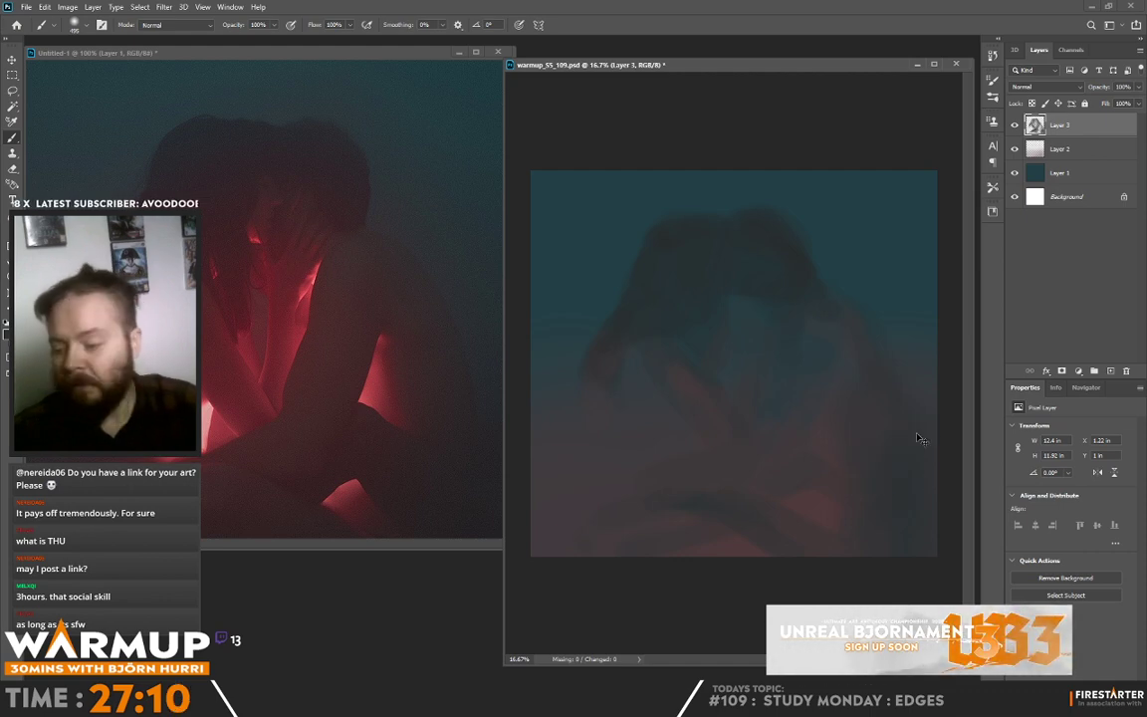
# Flip both the painting and the reference photo horizontally and return to the painting.
pyautogui.hotkey('ctrl', 'f')
pyautogui.click(289, 54)
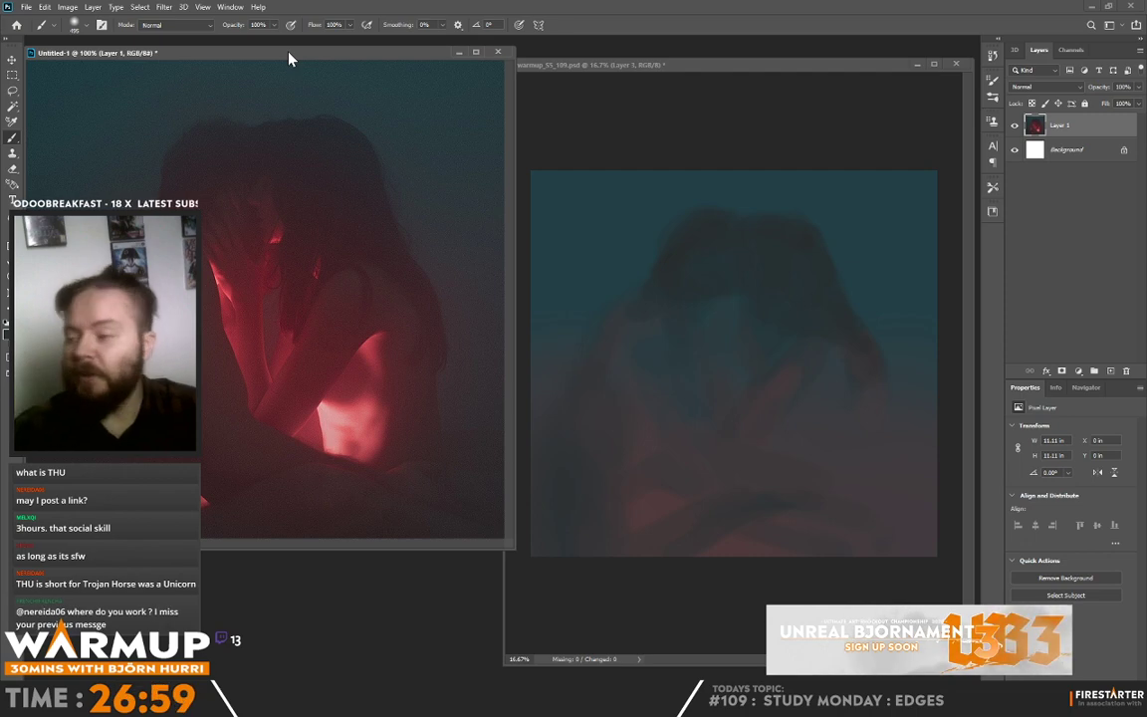
pyautogui.click(762, 372)
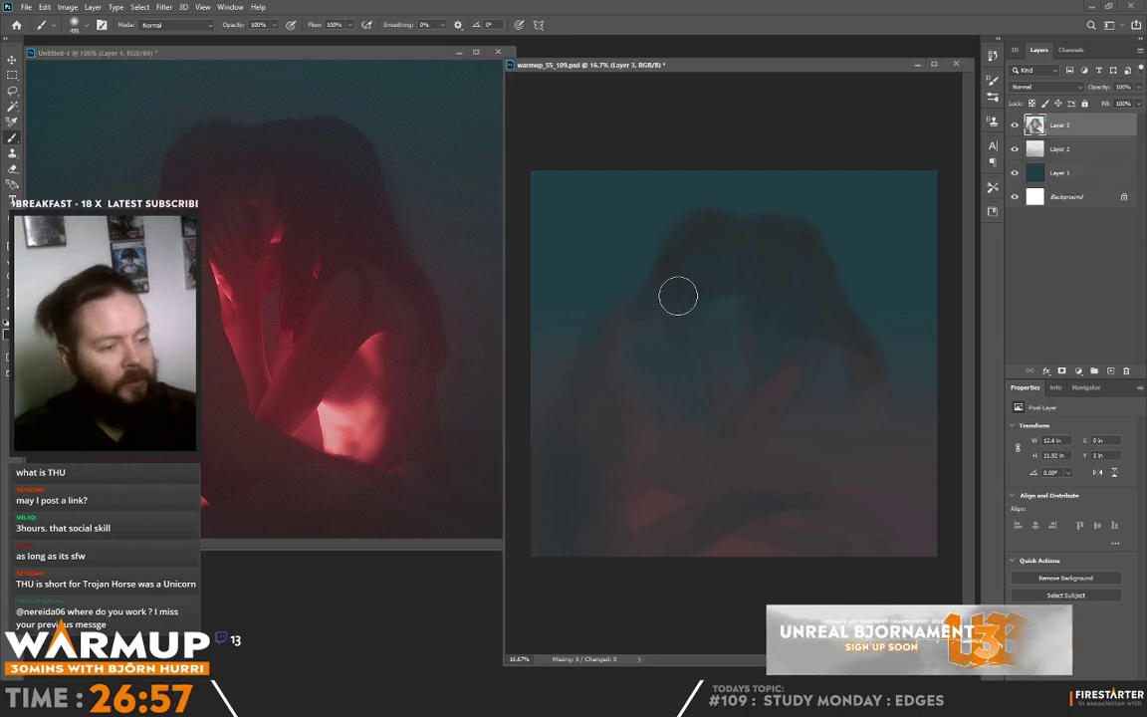
# Refine the left figure's head and shoulder silhouette with background teal, using the soft sketcher brush at 66 px and 99 px.
pyautogui.rightClick(761, 278)
pyautogui.click(717, 251)
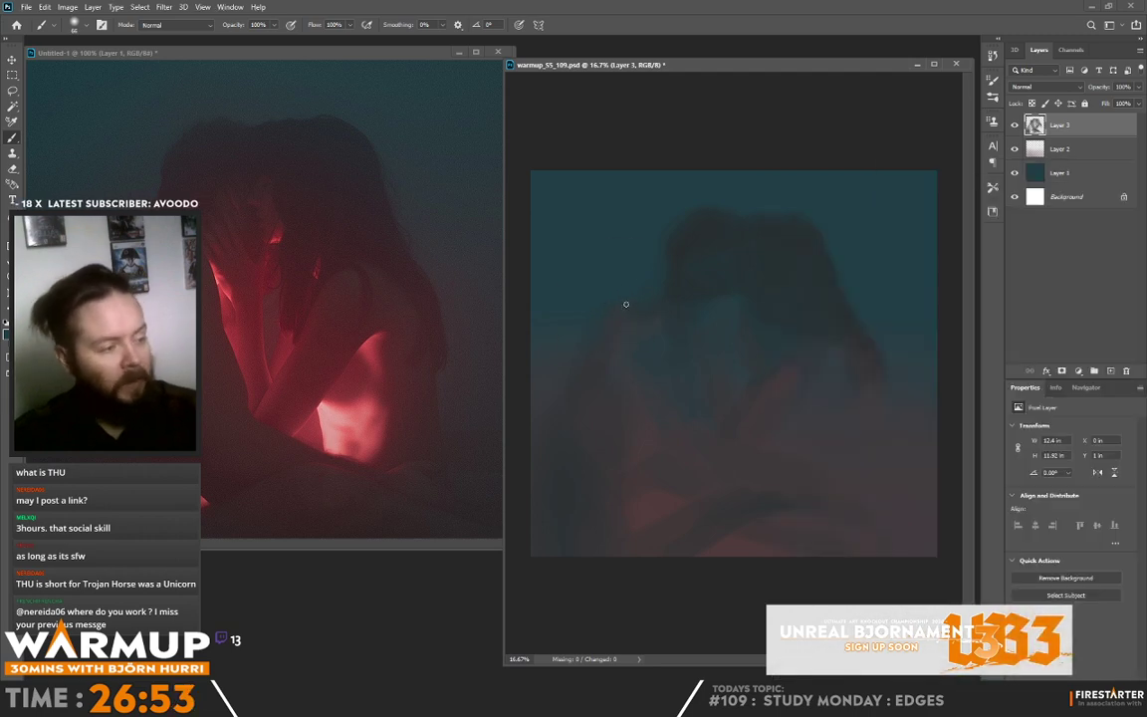
pyautogui.rightClick(647, 305)
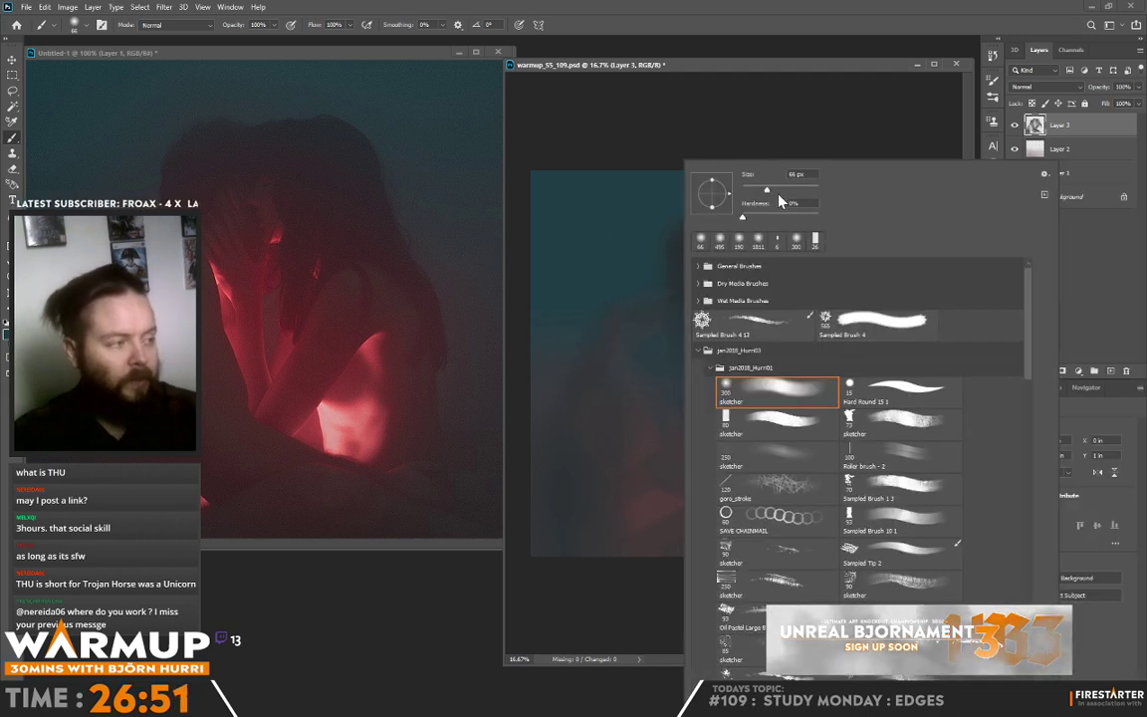
pyautogui.press('alt')
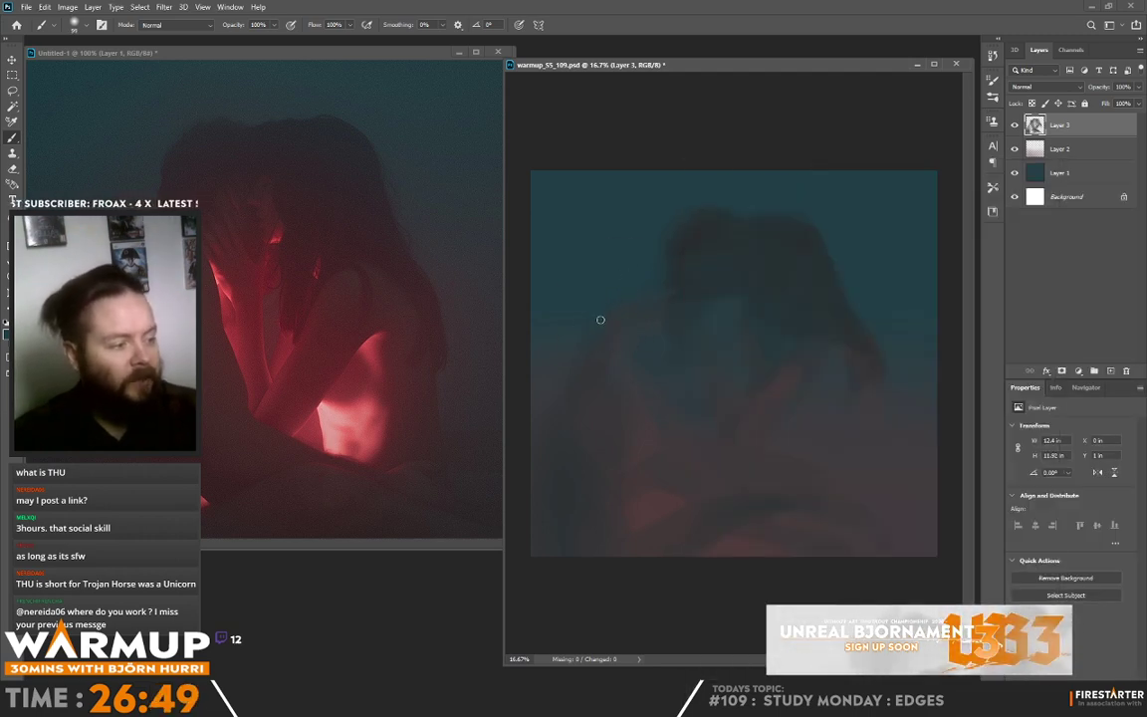
pyautogui.rightClick(676, 287)
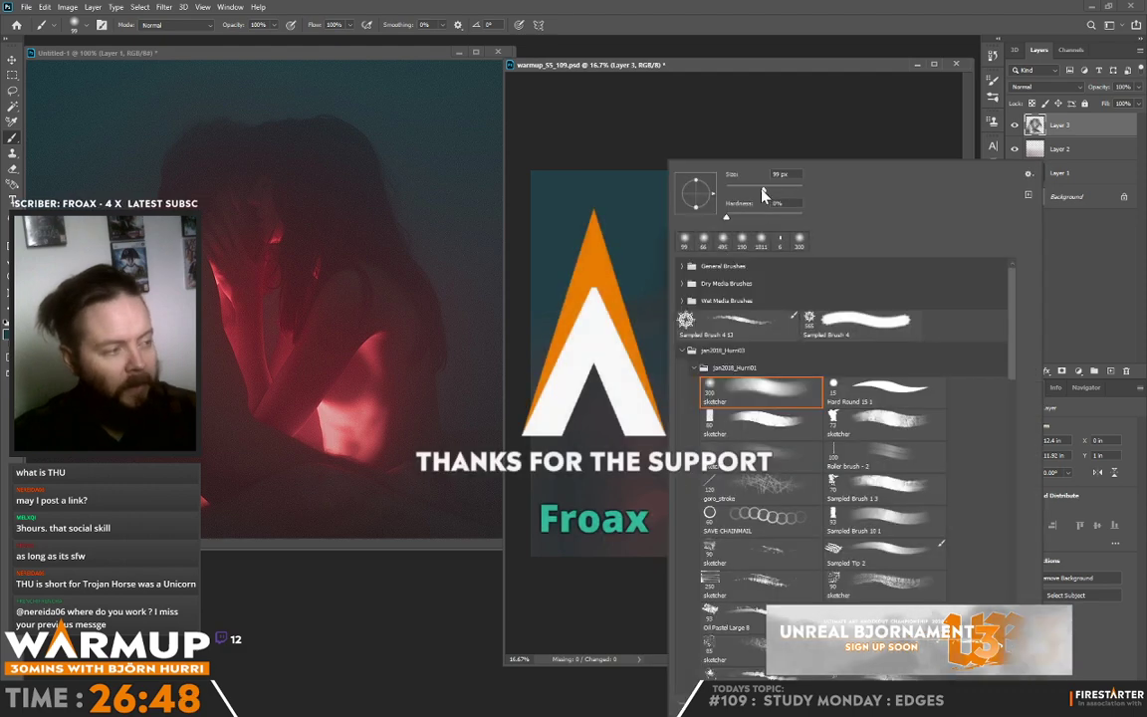
pyautogui.press('alt')
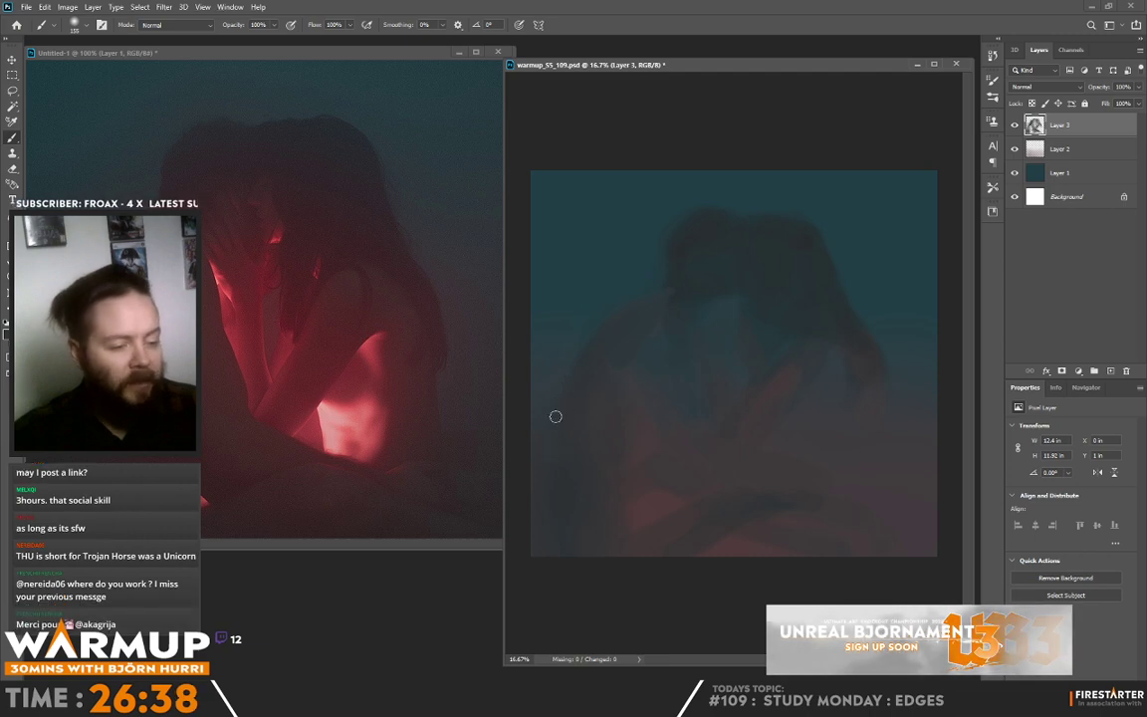
# Define the left figure's arm, the forearms and the legs with dark and muted red tones sampled from the canvas.
pyautogui.press('alt')
pyautogui.keyDown('alt'); pyautogui.click(517, 372); pyautogui.keyUp('alt')
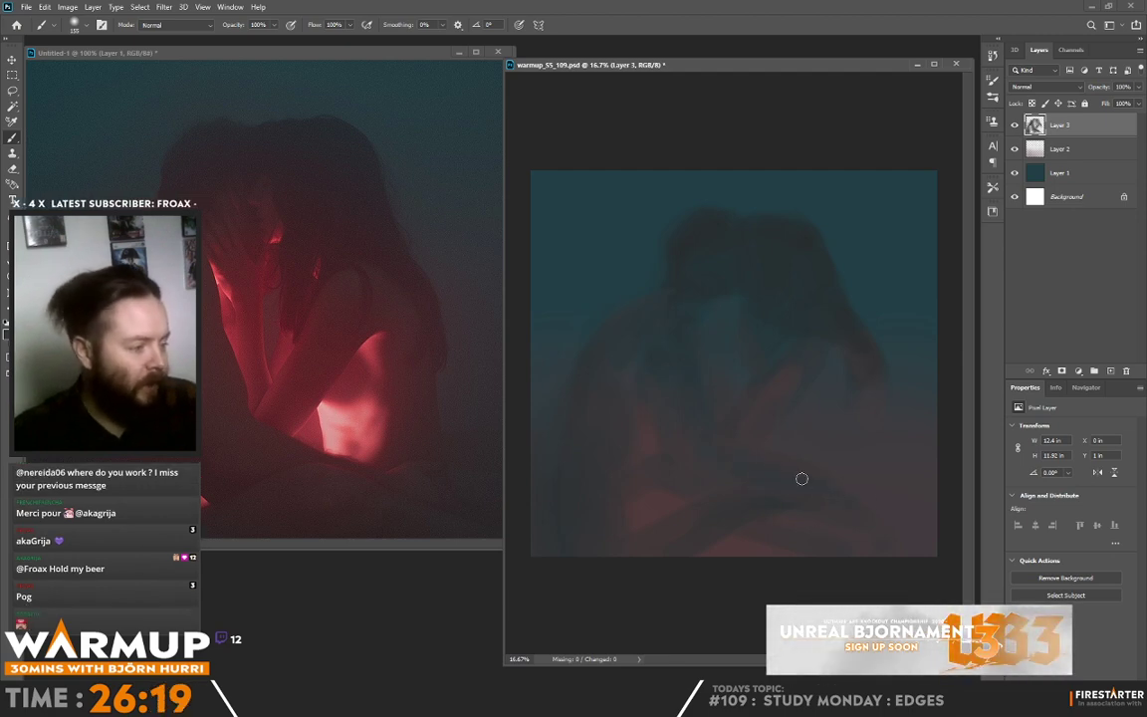
pyautogui.press('alt')
pyautogui.keyDown('alt'); pyautogui.click(751, 444); pyautogui.keyUp('alt')
pyautogui.moveTo(750, 446); pyautogui.dragTo(855, 494)
pyautogui.keyDown('alt'); pyautogui.click(654, 507); pyautogui.keyUp('alt')
pyautogui.moveTo(654, 508); pyautogui.dragTo(805, 481)
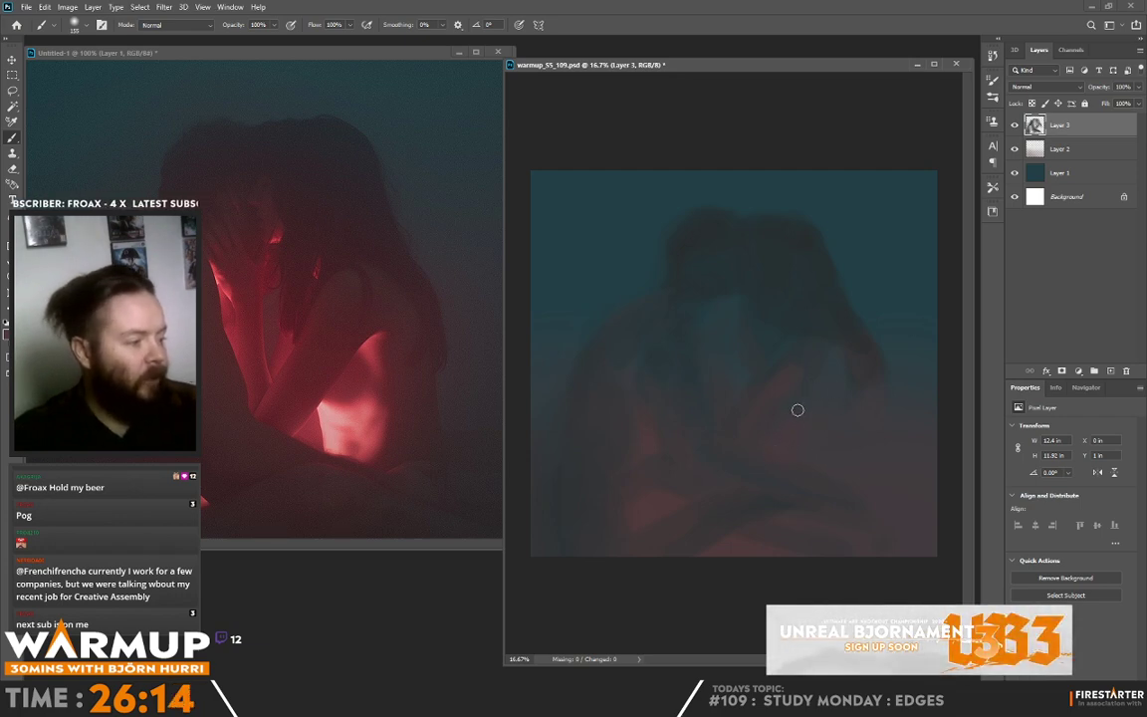
# Extend the right figure's dark hair down along the back using a tone sampled from the hair.
pyautogui.keyDown('alt'); pyautogui.click(846, 331); pyautogui.keyUp('alt')
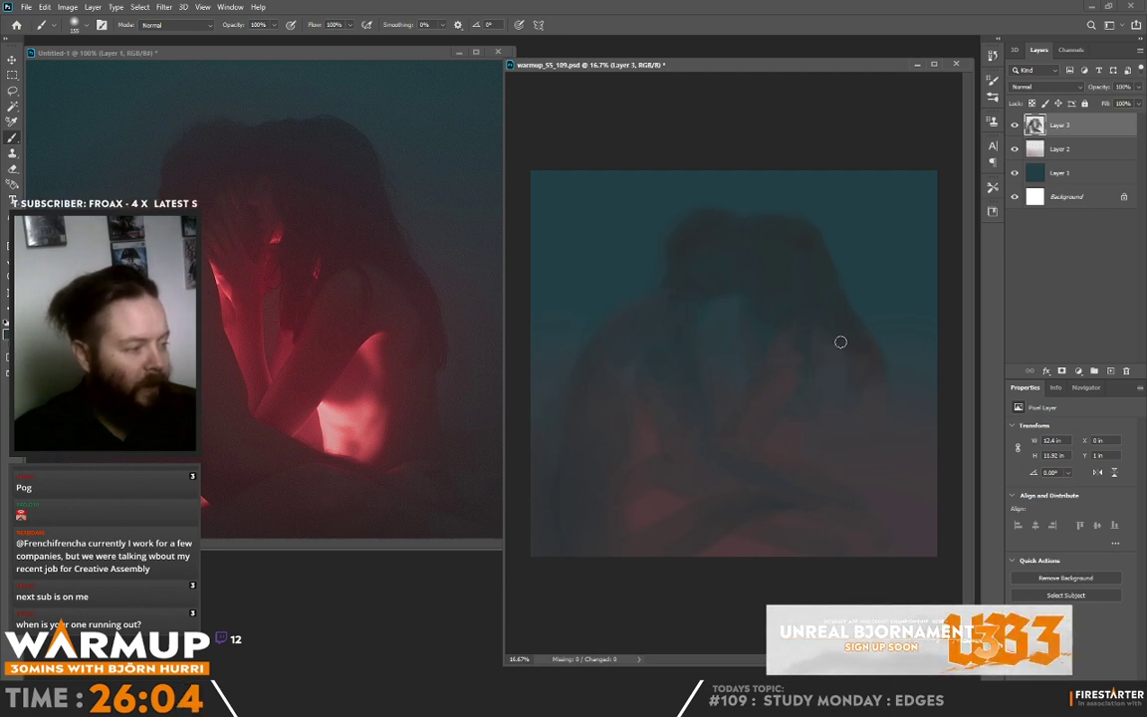
pyautogui.moveTo(839, 341); pyautogui.dragTo(878, 379)
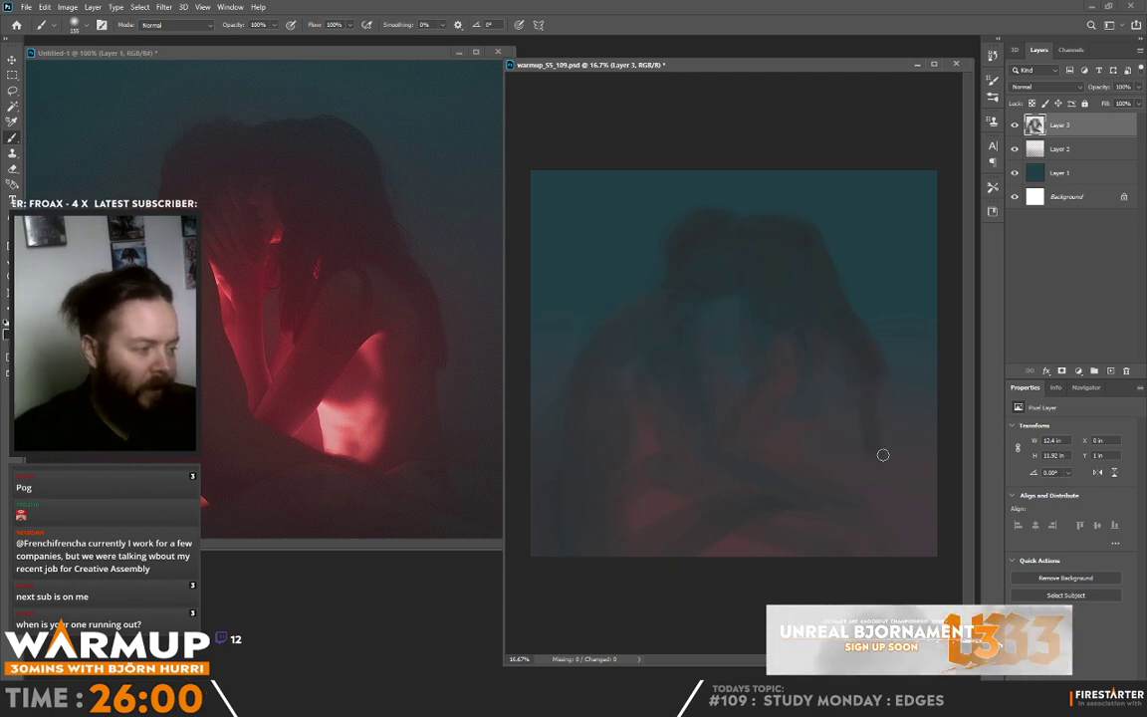
pyautogui.moveTo(872, 471)
pyautogui.mouseDown()
pyautogui.moveTo(889, 482)
pyautogui.moveTo(880, 471)
pyautogui.mouseUp()
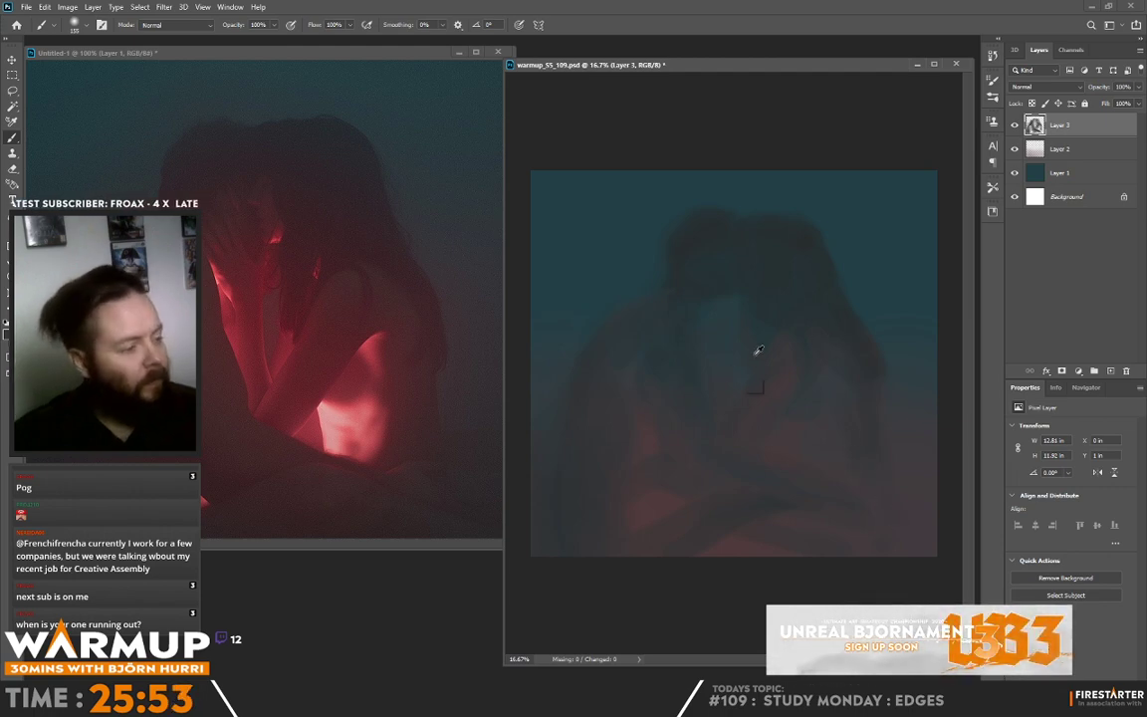
# Sample the muted red from the lower body and, on a new layer, paint soft red light strokes between the two figures.
pyautogui.keyDown('alt'); pyautogui.click(673, 497); pyautogui.keyUp('alt')
pyautogui.click(1110, 370)
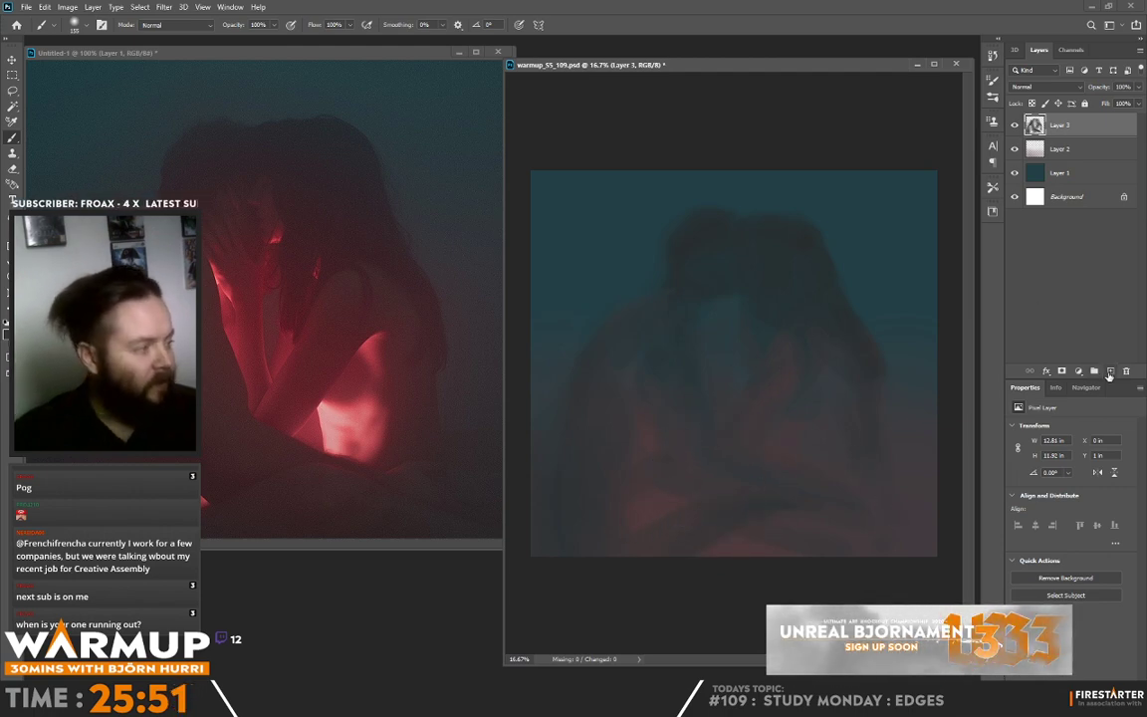
pyautogui.moveTo(696, 362)
pyautogui.mouseDown()
pyautogui.moveTo(678, 328)
pyautogui.moveTo(708, 366)
pyautogui.moveTo(710, 304)
pyautogui.mouseUp()
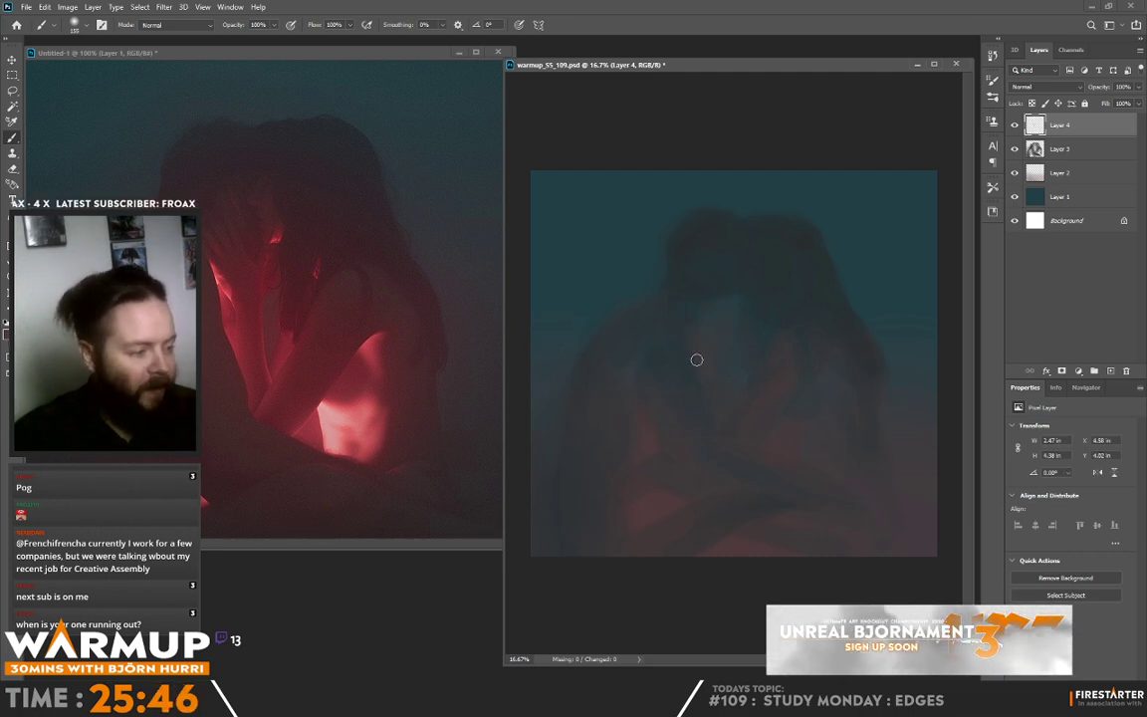
pyautogui.moveTo(696, 359)
pyautogui.mouseDown()
pyautogui.moveTo(708, 427)
pyautogui.moveTo(698, 363)
pyautogui.mouseUp()
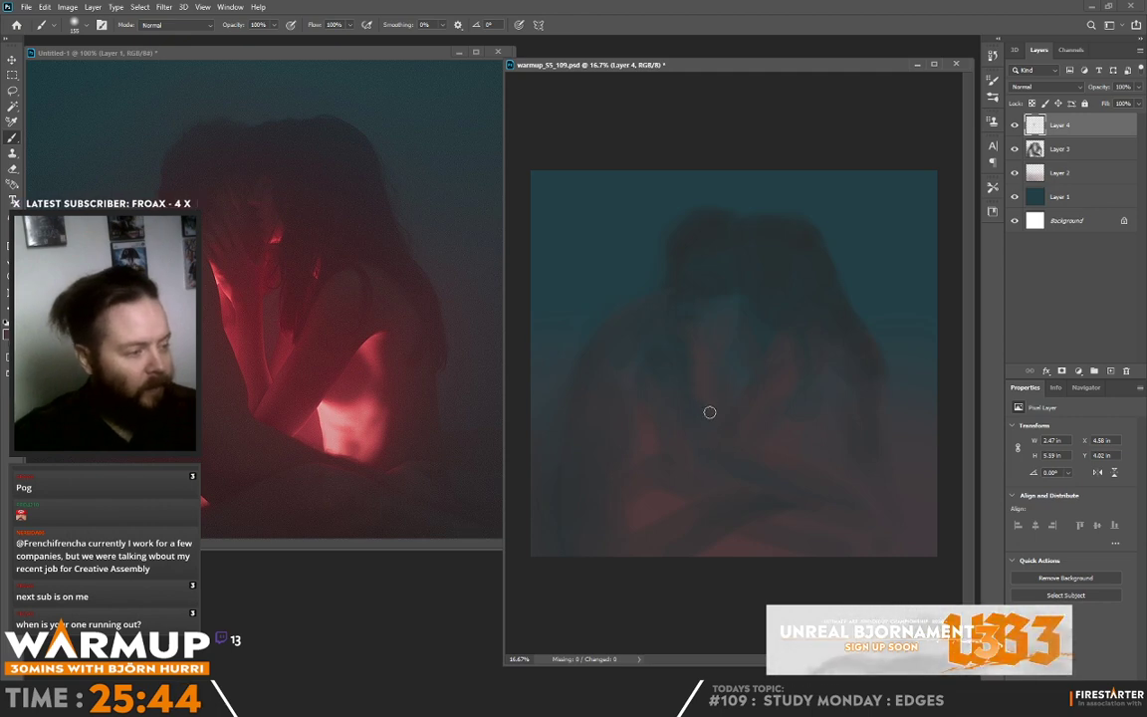
# Soften the arms and the right figure with more muted red strokes on Layer 4, and merge Layers 2, 3 and 4 into one.
pyautogui.moveTo(724, 450); pyautogui.dragTo(844, 305)
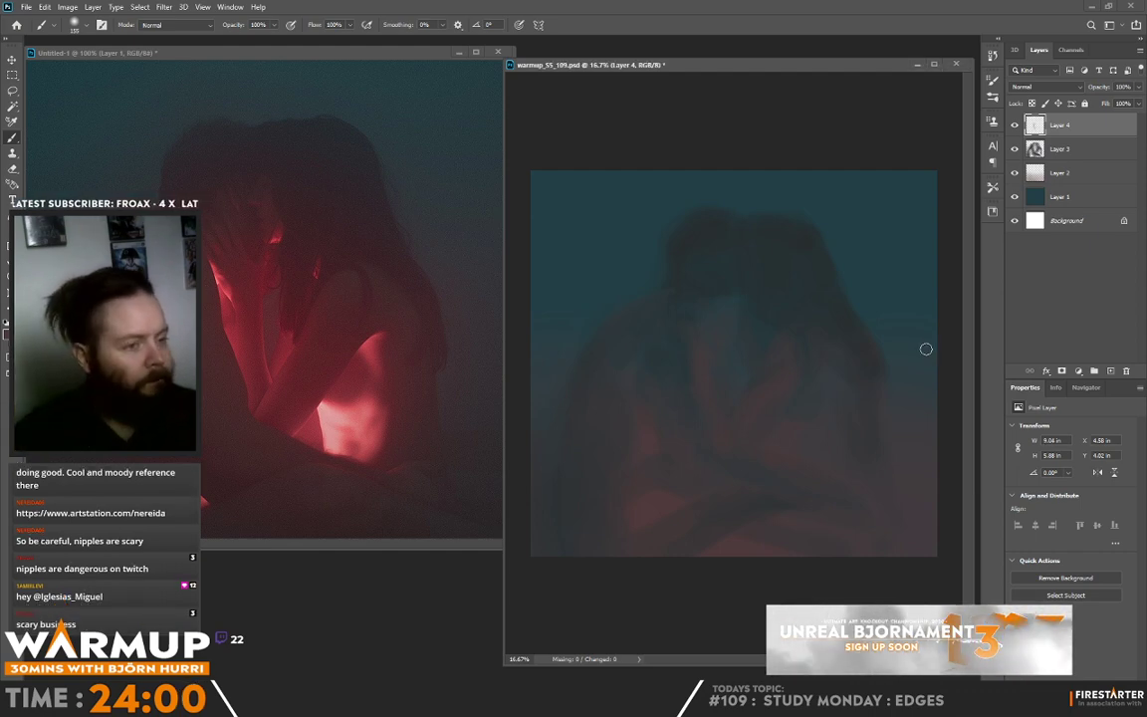
pyautogui.press('ctrl')
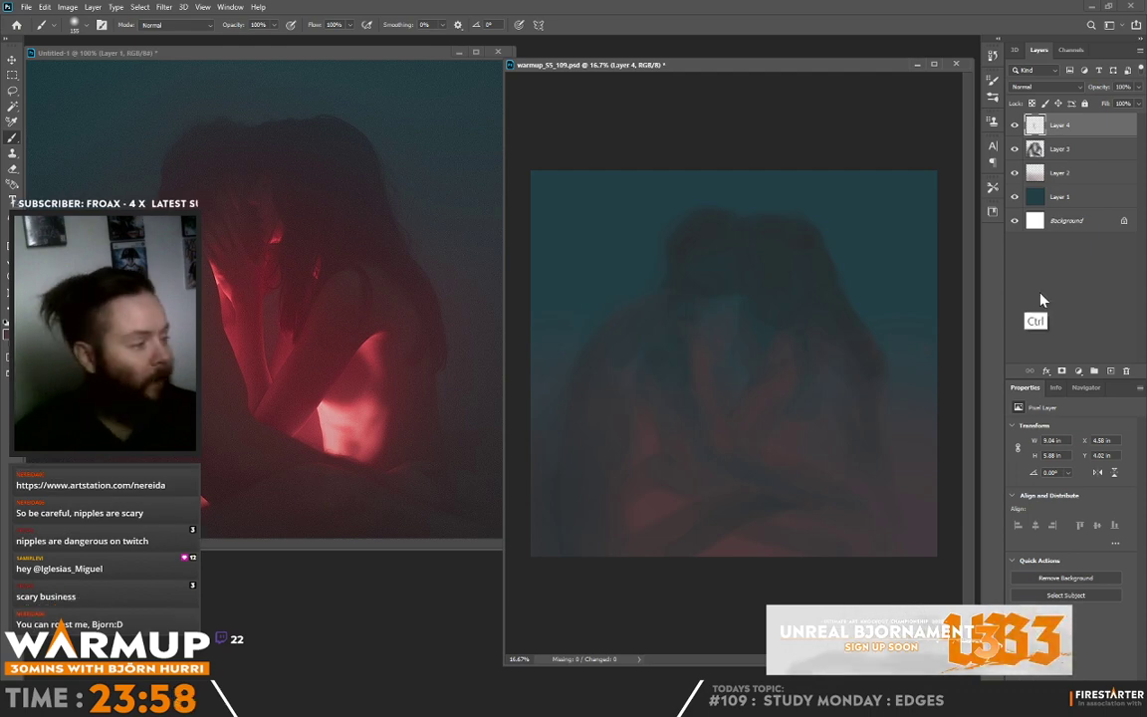
pyautogui.press('ctrl')
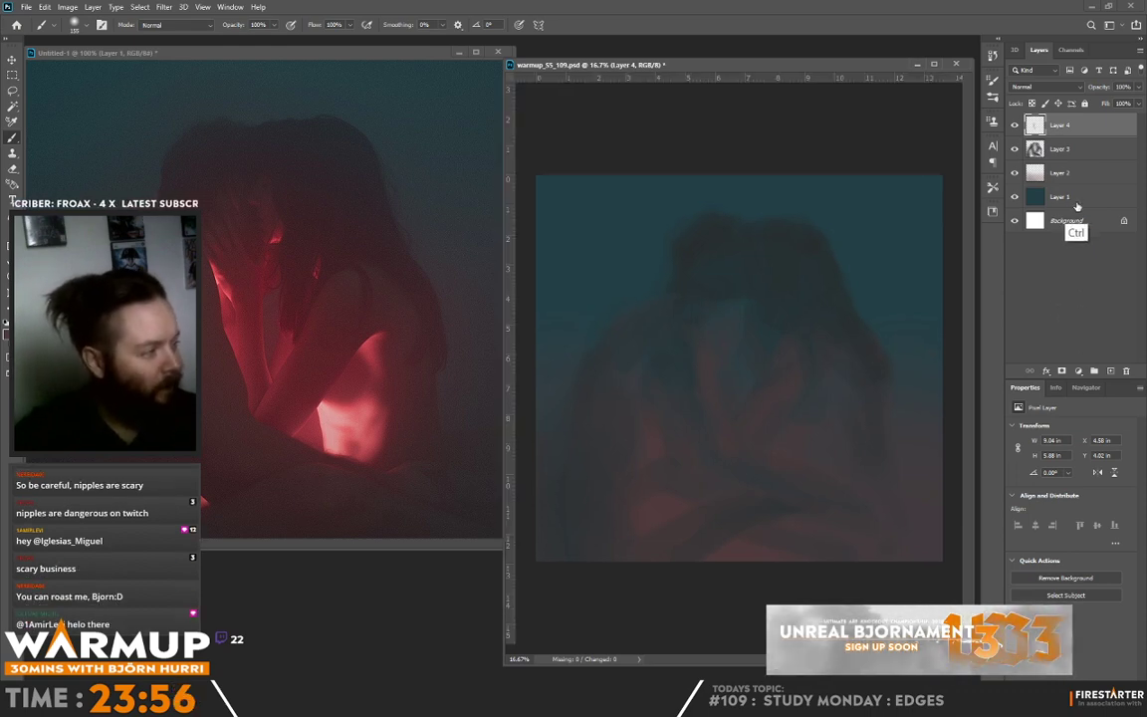
pyautogui.keyDown('ctrl'); pyautogui.click(1059, 148); pyautogui.keyUp('ctrl')
pyautogui.keyDown('ctrl'); pyautogui.click(1059, 172); pyautogui.keyUp('ctrl')
pyautogui.hotkey('ctrl', 'e')
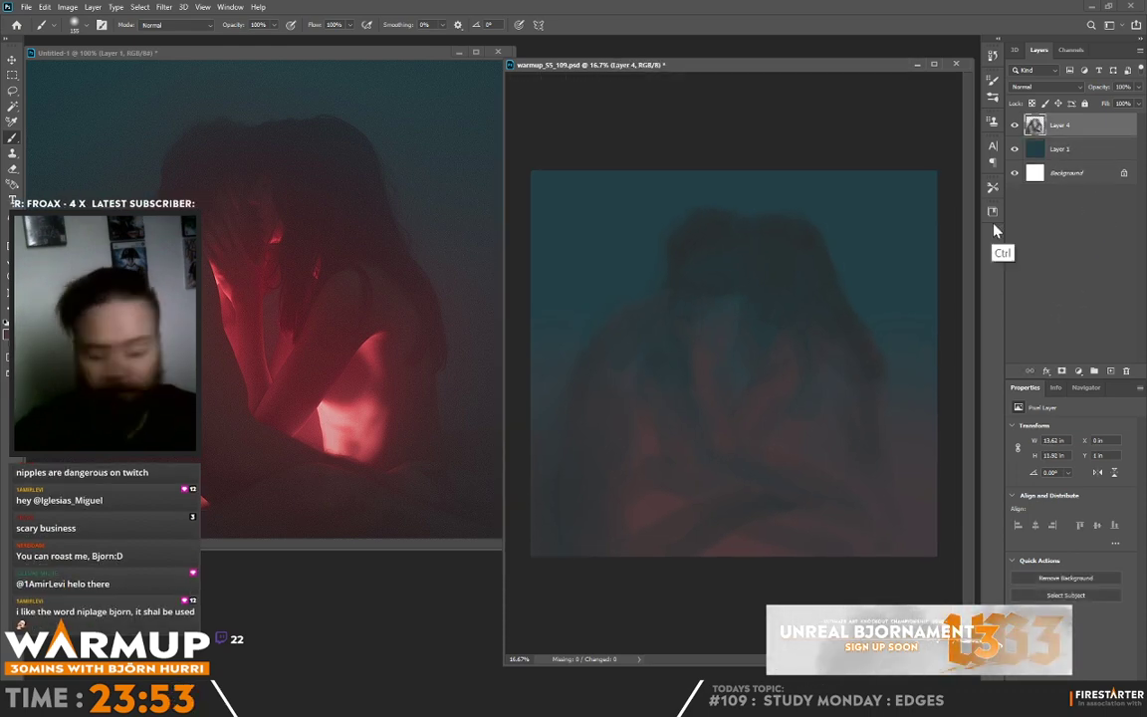
# Warp the merged figures layer slightly to adjust the shape of the heads and shoulders, and apply the transformation.
pyautogui.hotkey('ctrl', 't')
pyautogui.moveTo(759, 171); pyautogui.dragTo(780, 189)
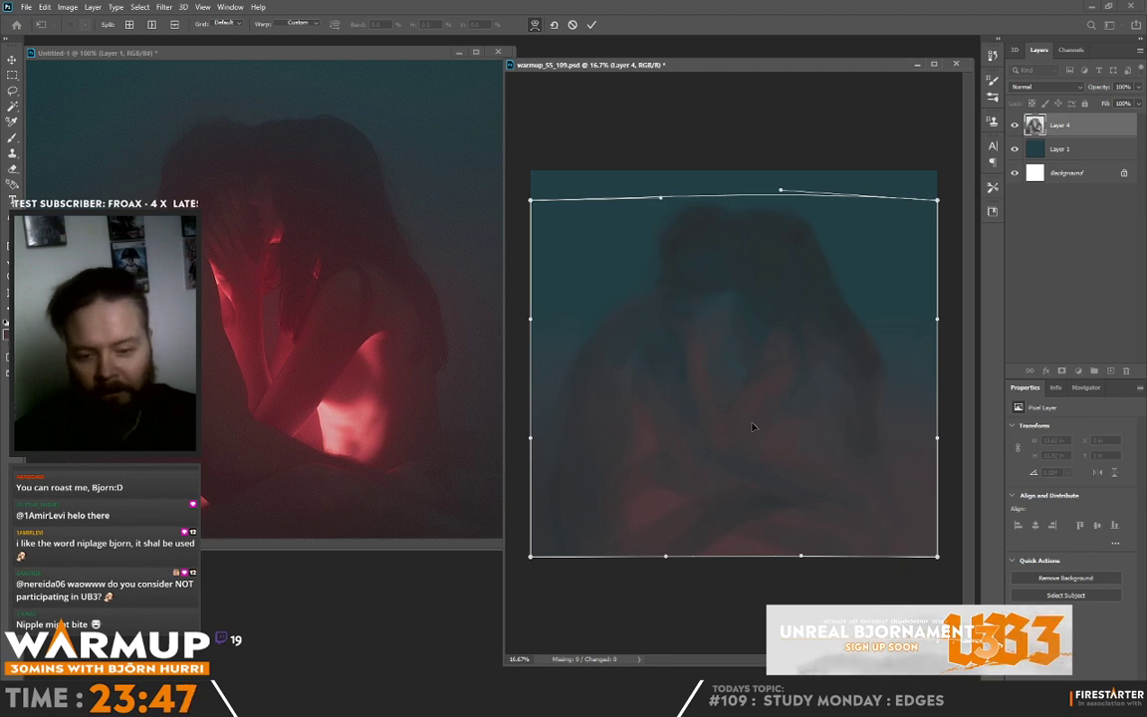
pyautogui.press('Return')
pyautogui.press('b')
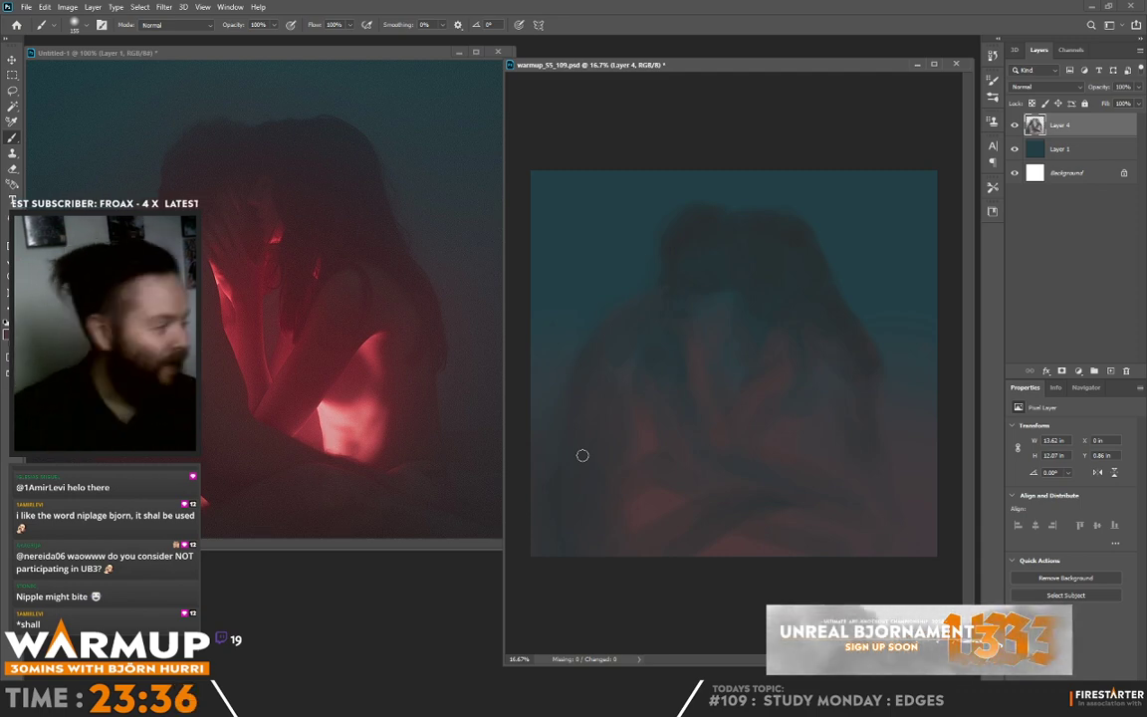
# Add a new layer above the figures in Overlay blend mode and test it with a dab on the hair.
pyautogui.click(1110, 371)
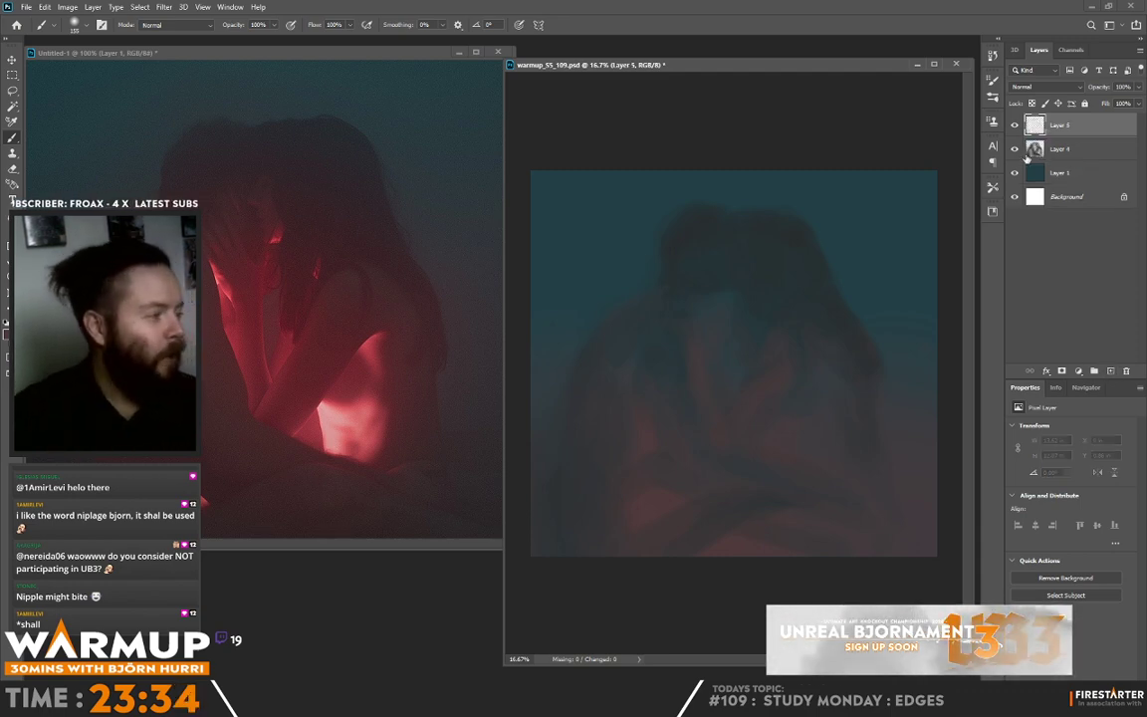
pyautogui.click(1043, 87)
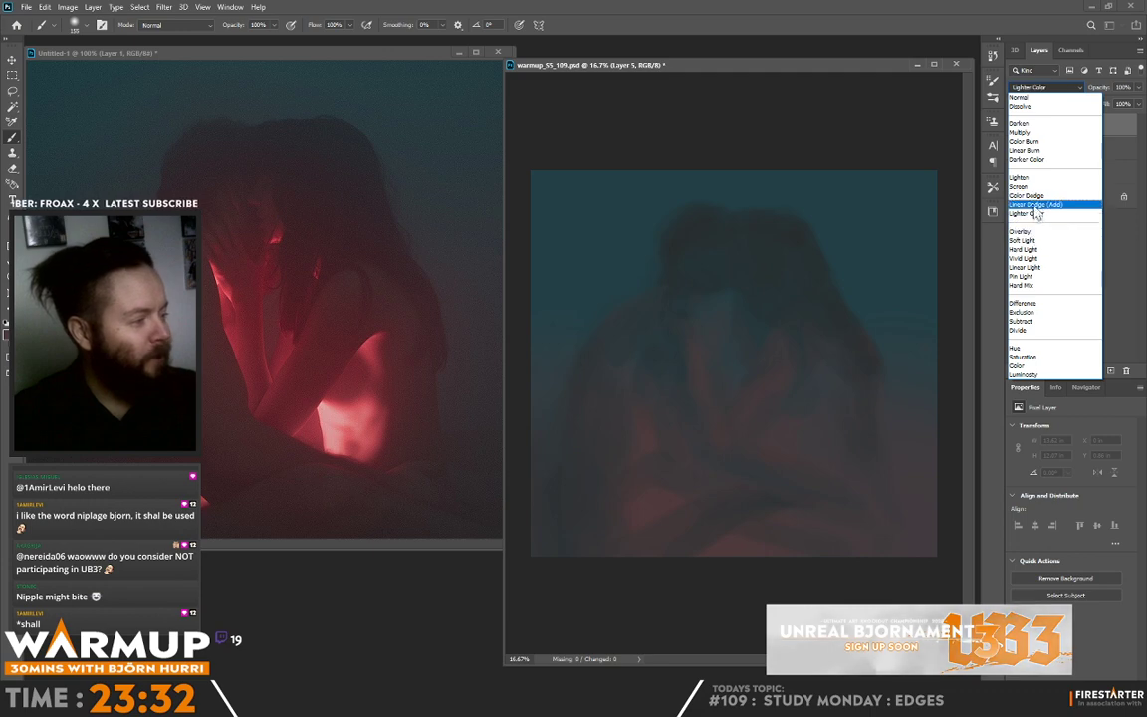
pyautogui.click(1023, 231)
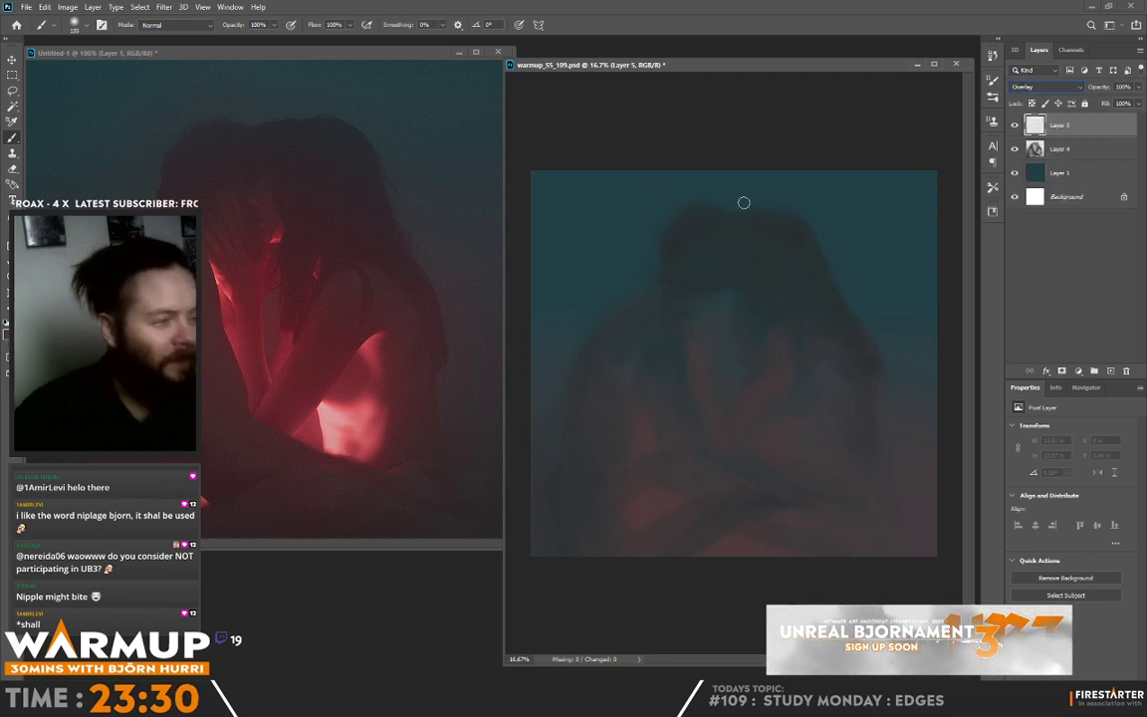
pyautogui.click(740, 256)
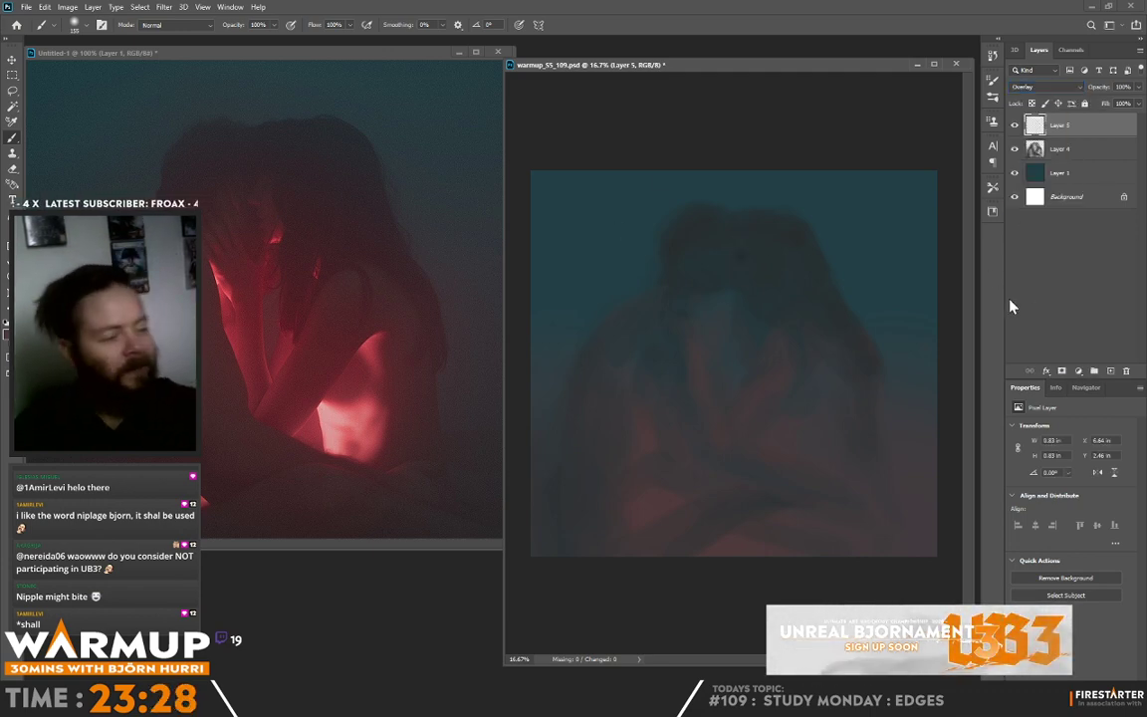
# Choose a brighter, more saturated red as the paint colour, trying it out with strokes on the forearm between the figures.
pyautogui.click(5, 334)
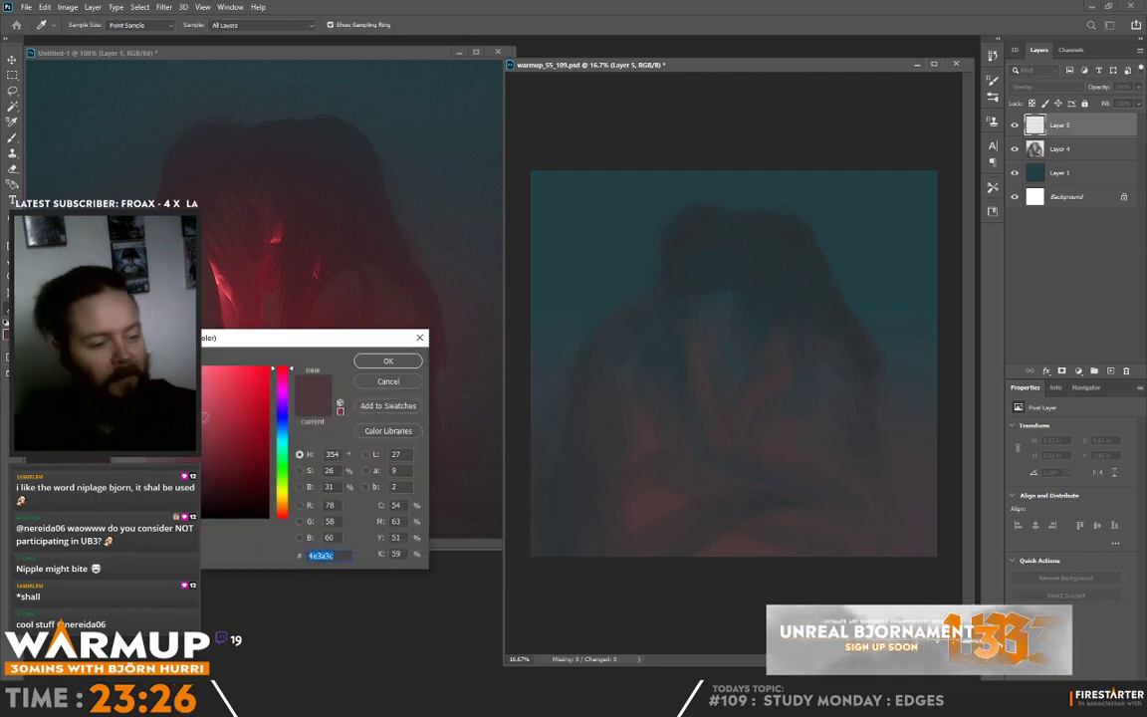
pyautogui.click(202, 406)
pyautogui.click(387, 361)
pyautogui.press('b')
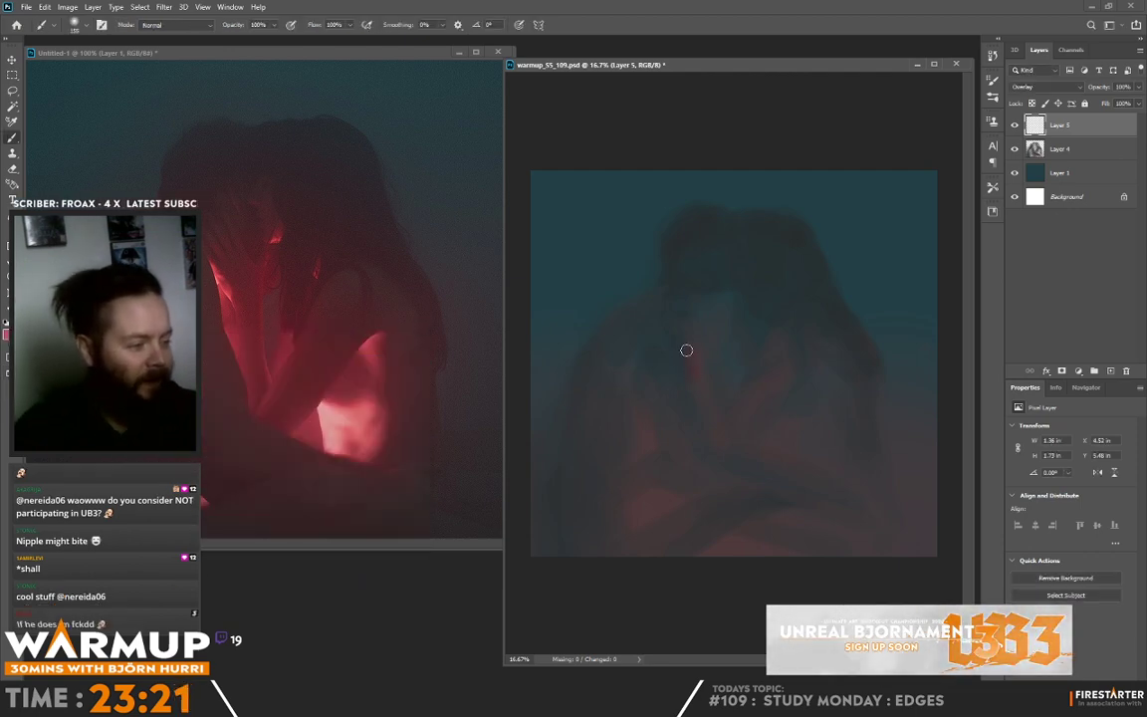
pyautogui.moveTo(683, 349)
pyautogui.mouseDown()
pyautogui.moveTo(691, 363)
pyautogui.moveTo(704, 333)
pyautogui.mouseUp()
pyautogui.hotkey('ctrl', 'z')
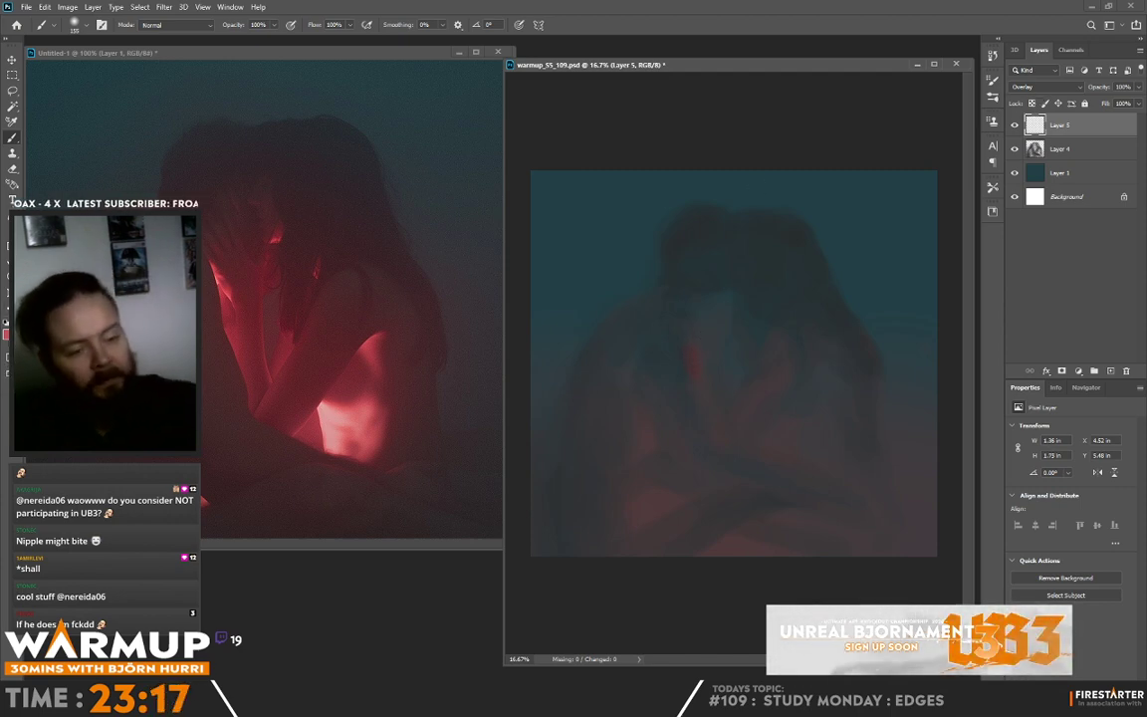
pyautogui.click(7, 332)
pyautogui.click(398, 360)
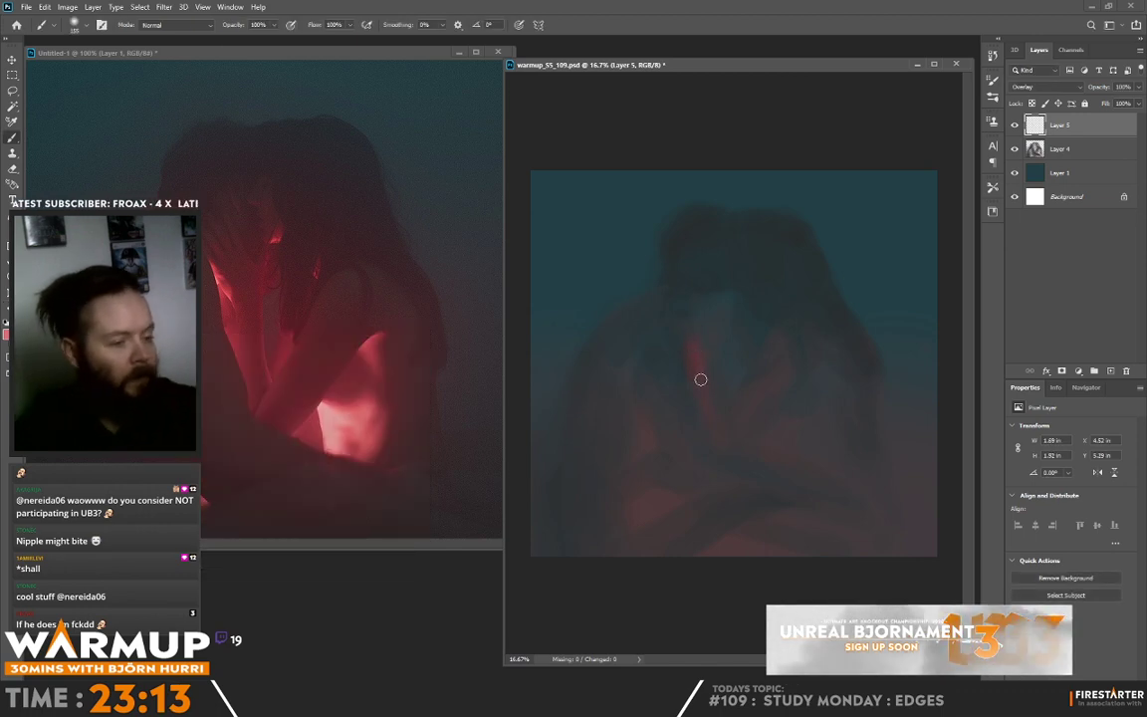
# Paint glowing red light on the forearm, both torsos, the lower leg and the gap between the faces on the Overlay layer.
pyautogui.moveTo(711, 418)
pyautogui.mouseDown()
pyautogui.moveTo(705, 365)
pyautogui.moveTo(722, 414)
pyautogui.moveTo(732, 400)
pyautogui.moveTo(730, 433)
pyautogui.moveTo(758, 415)
pyautogui.moveTo(726, 423)
pyautogui.moveTo(747, 451)
pyautogui.moveTo(807, 402)
pyautogui.mouseUp()
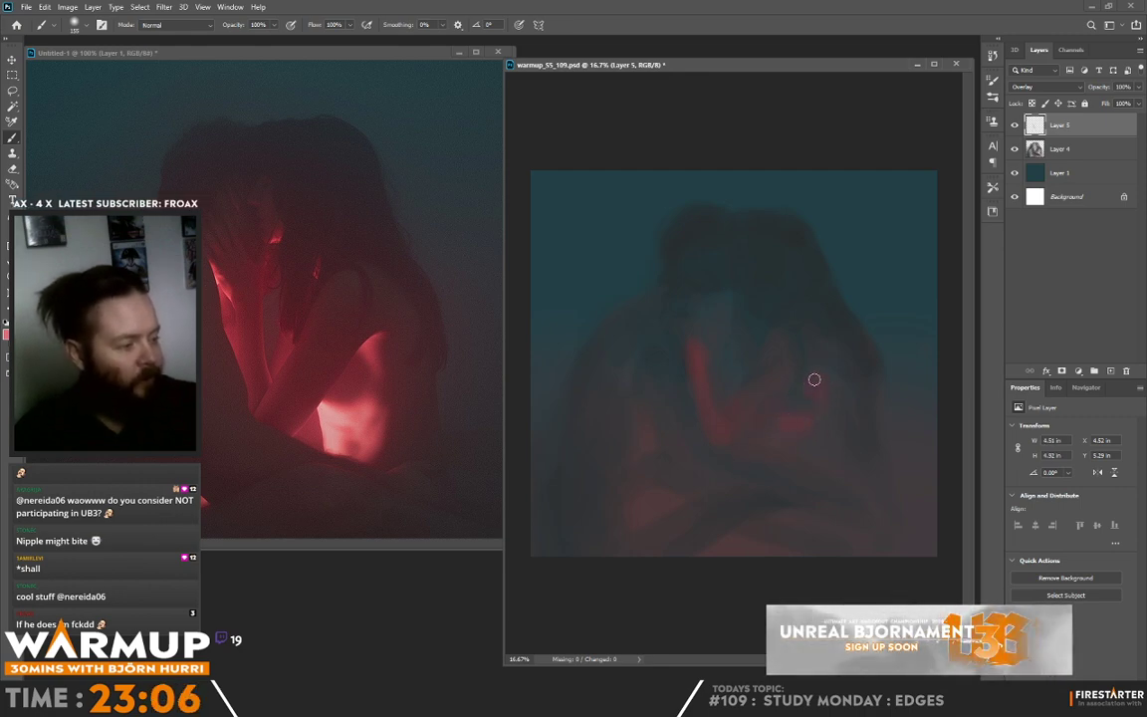
pyautogui.moveTo(814, 379); pyautogui.dragTo(805, 385)
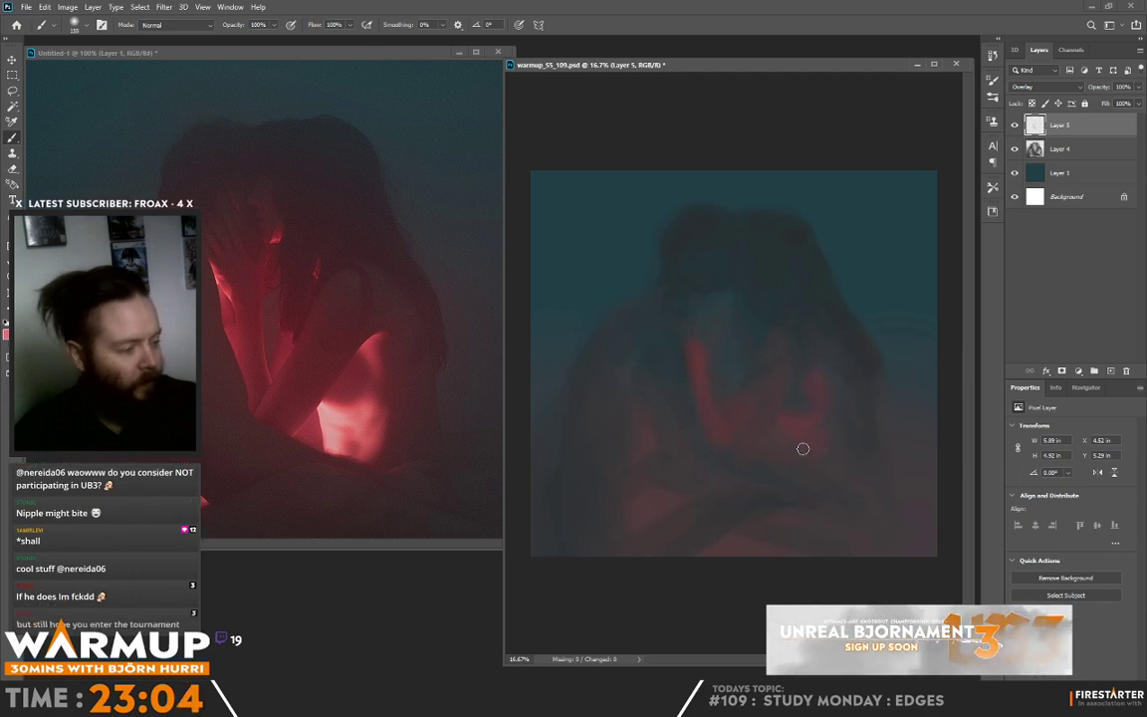
pyautogui.moveTo(801, 462); pyautogui.dragTo(828, 464)
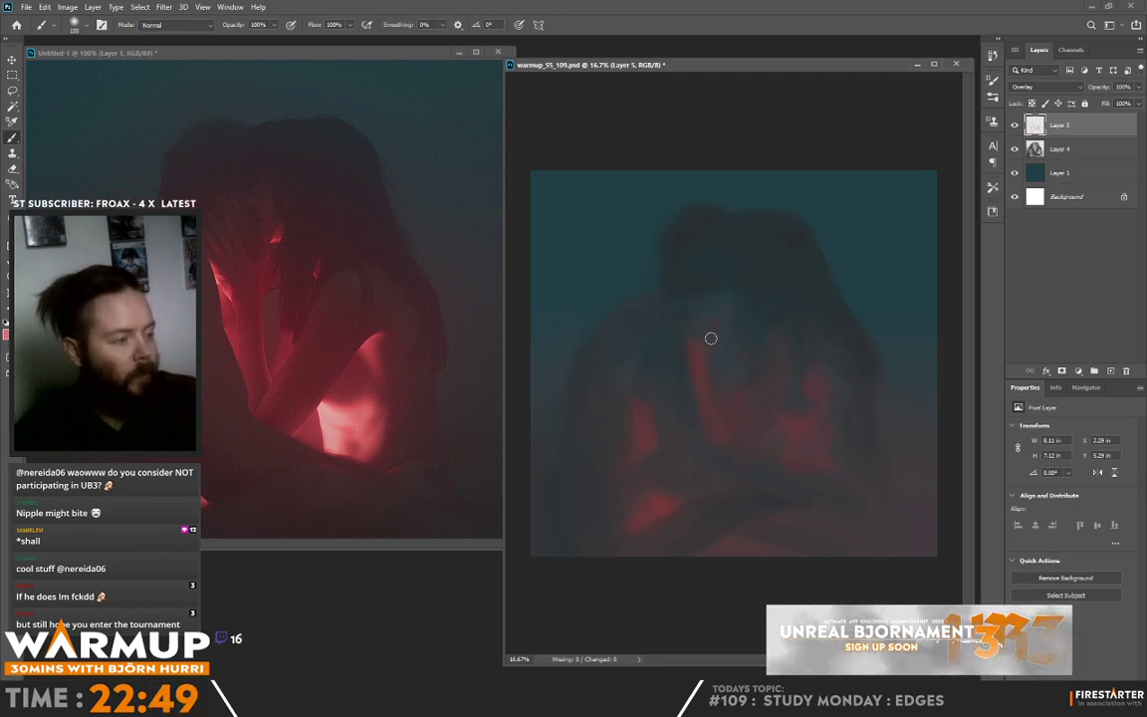
pyautogui.moveTo(712, 337)
pyautogui.mouseDown()
pyautogui.moveTo(746, 287)
pyautogui.moveTo(720, 278)
pyautogui.moveTo(728, 268)
pyautogui.moveTo(735, 303)
pyautogui.mouseUp()
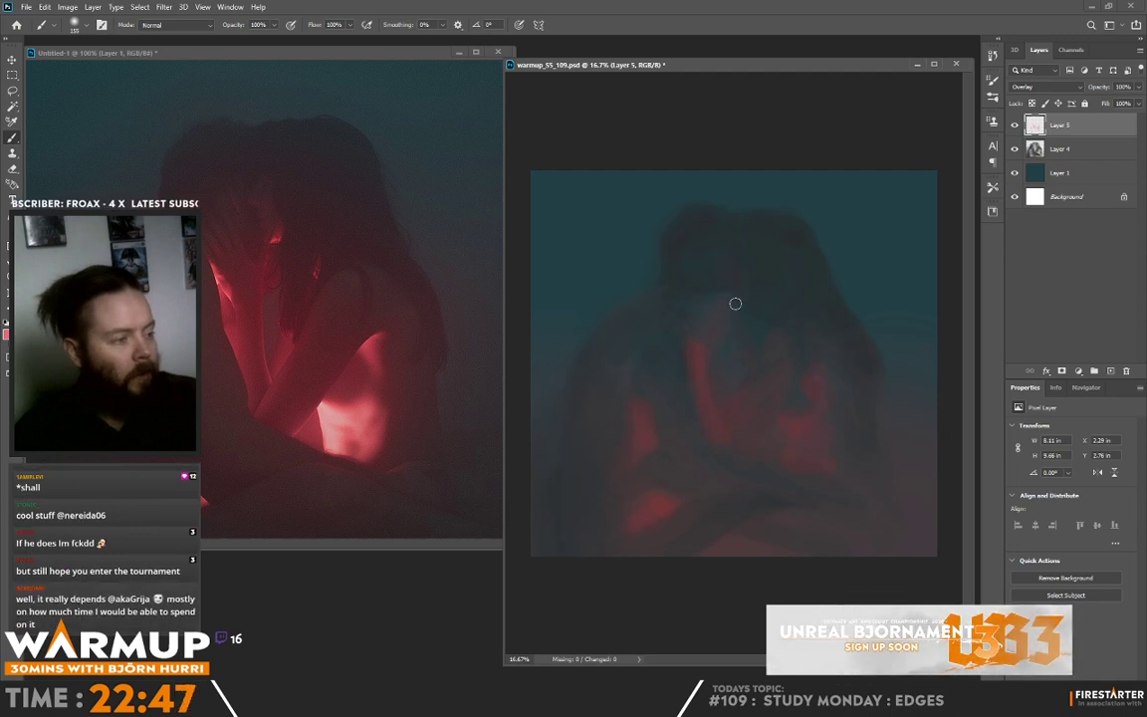
# Paint a small sharp red highlight between the faces with the soft sketcher brush at 40 px, continuing it on a new Normal layer.
pyautogui.rightClick(778, 299)
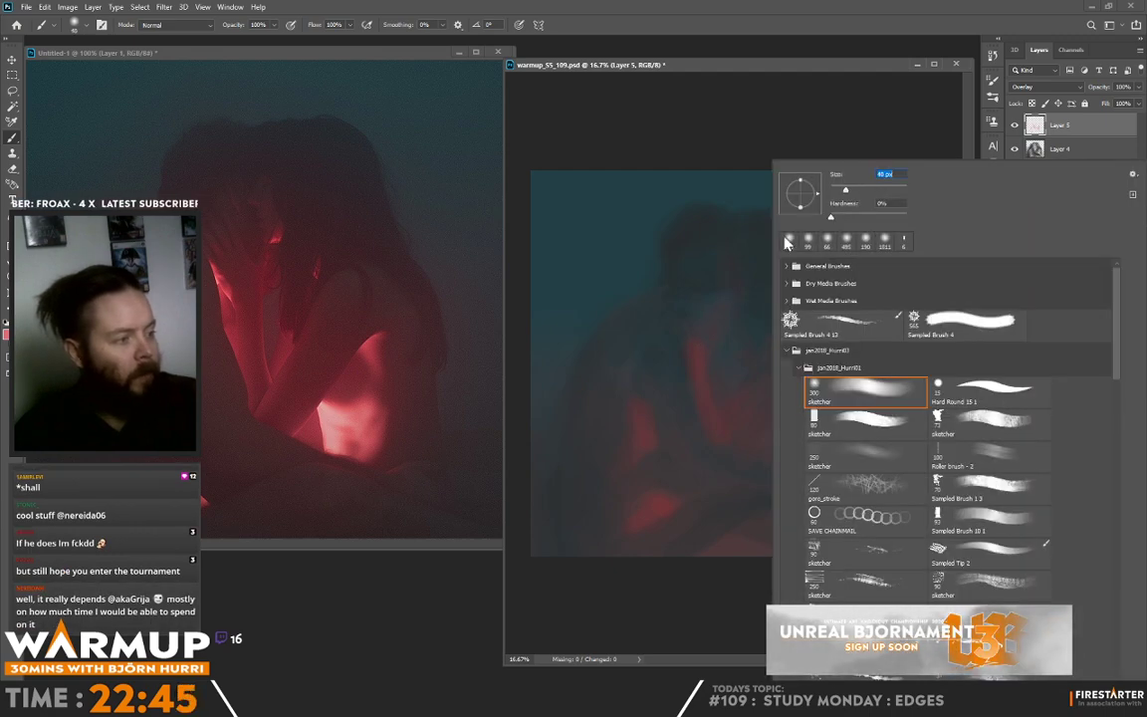
pyautogui.click(732, 295)
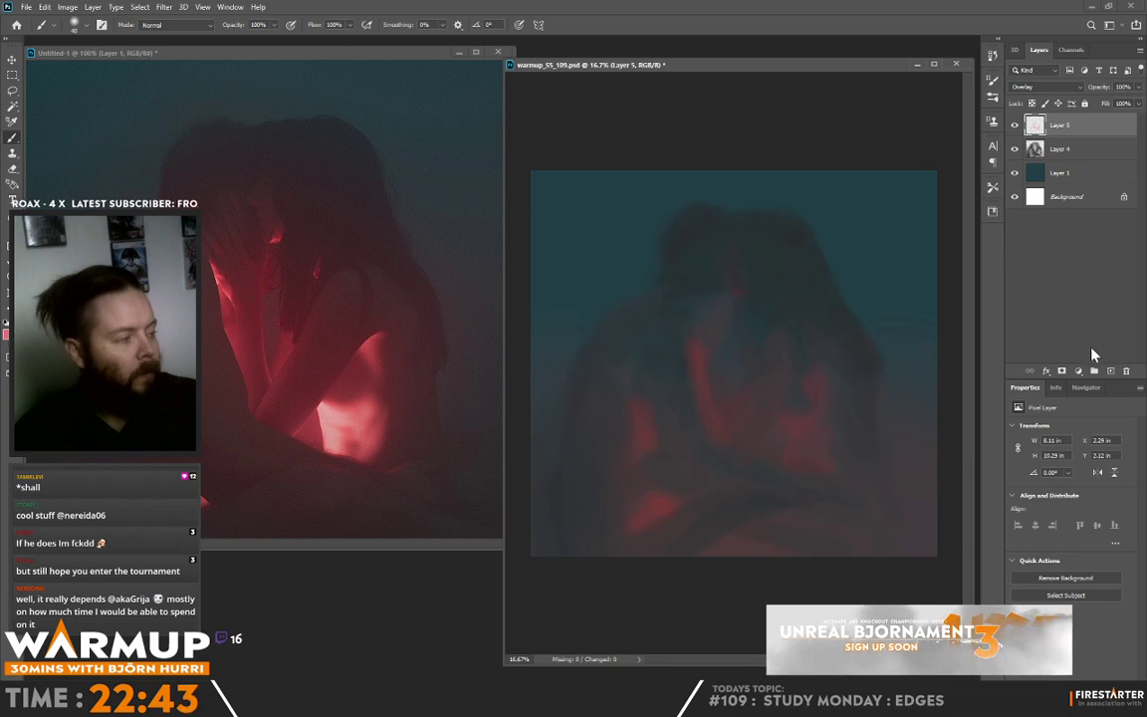
pyautogui.click(1109, 370)
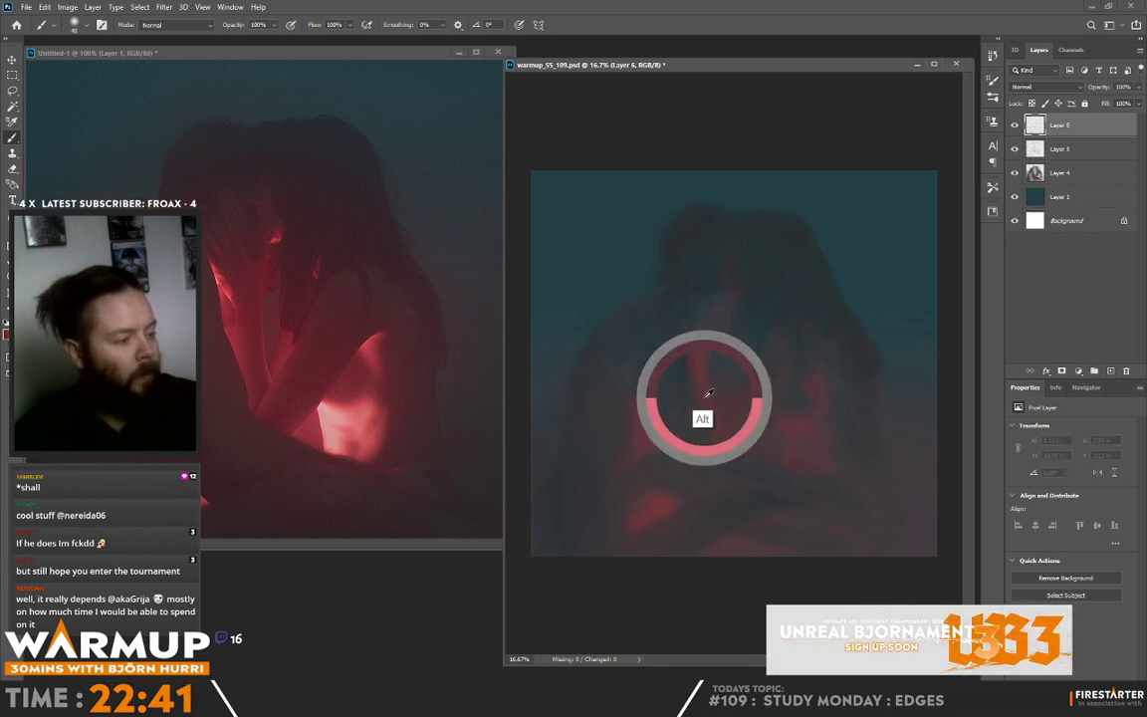
pyautogui.click(737, 294)
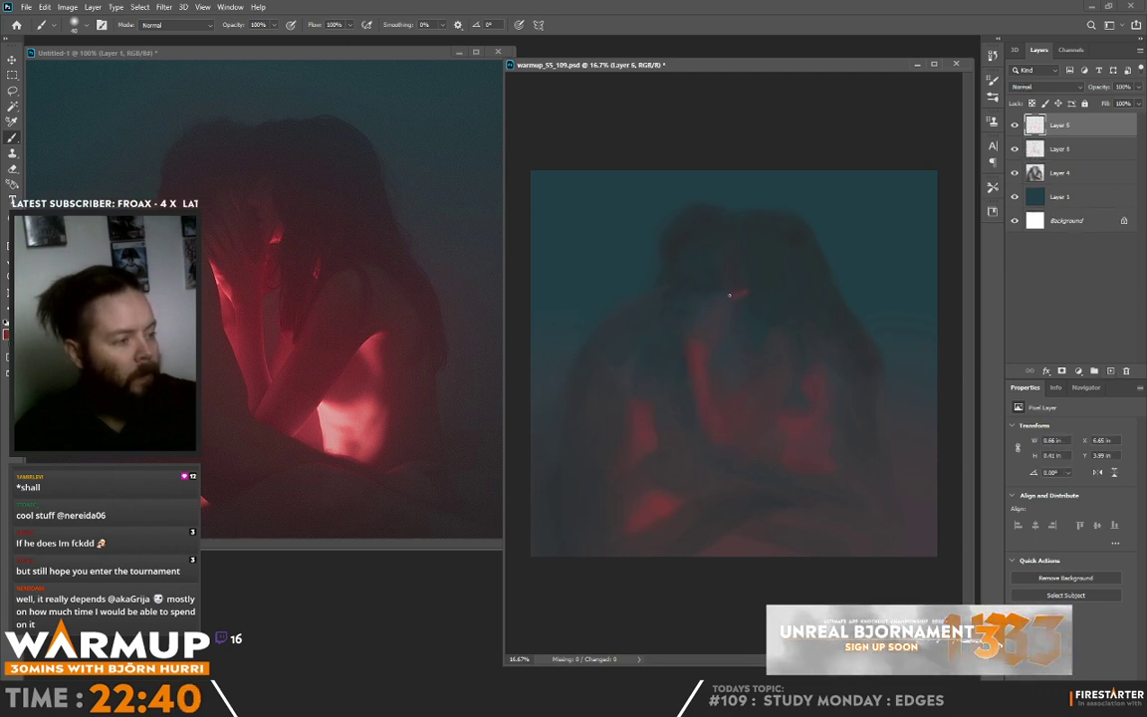
pyautogui.moveTo(728, 295); pyautogui.dragTo(742, 290)
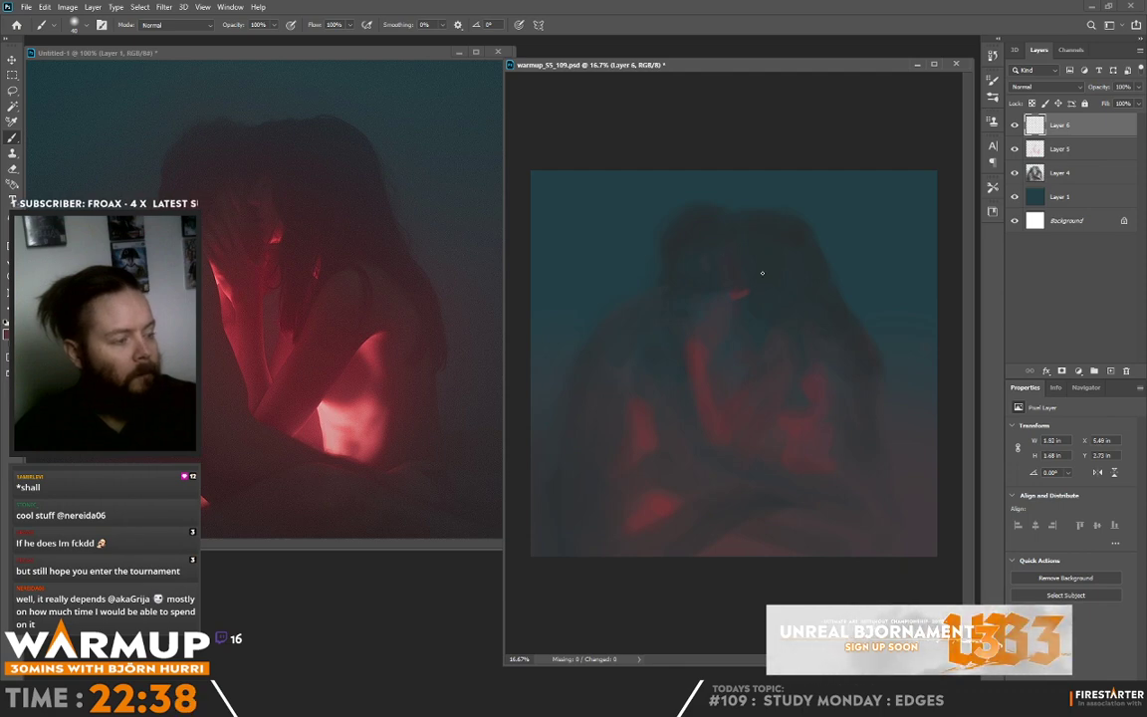
# Define the edges of the left face, hands, forearms and left figure's arm and leg with small strokes in tones sampled from the canvas.
pyautogui.moveTo(681, 304)
pyautogui.mouseDown()
pyautogui.moveTo(715, 328)
pyautogui.moveTo(732, 389)
pyautogui.moveTo(690, 358)
pyautogui.moveTo(687, 315)
pyautogui.moveTo(746, 390)
pyautogui.mouseUp()
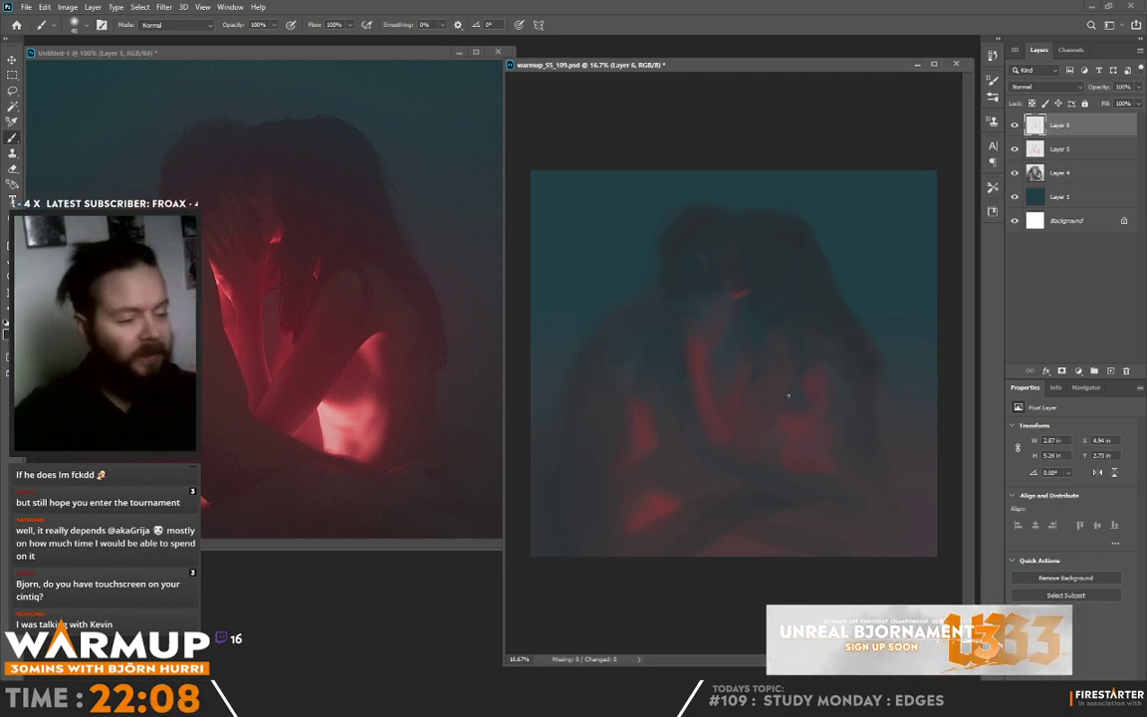
pyautogui.press('alt')
pyautogui.keyDown('alt'); pyautogui.click(692, 354); pyautogui.keyUp('alt')
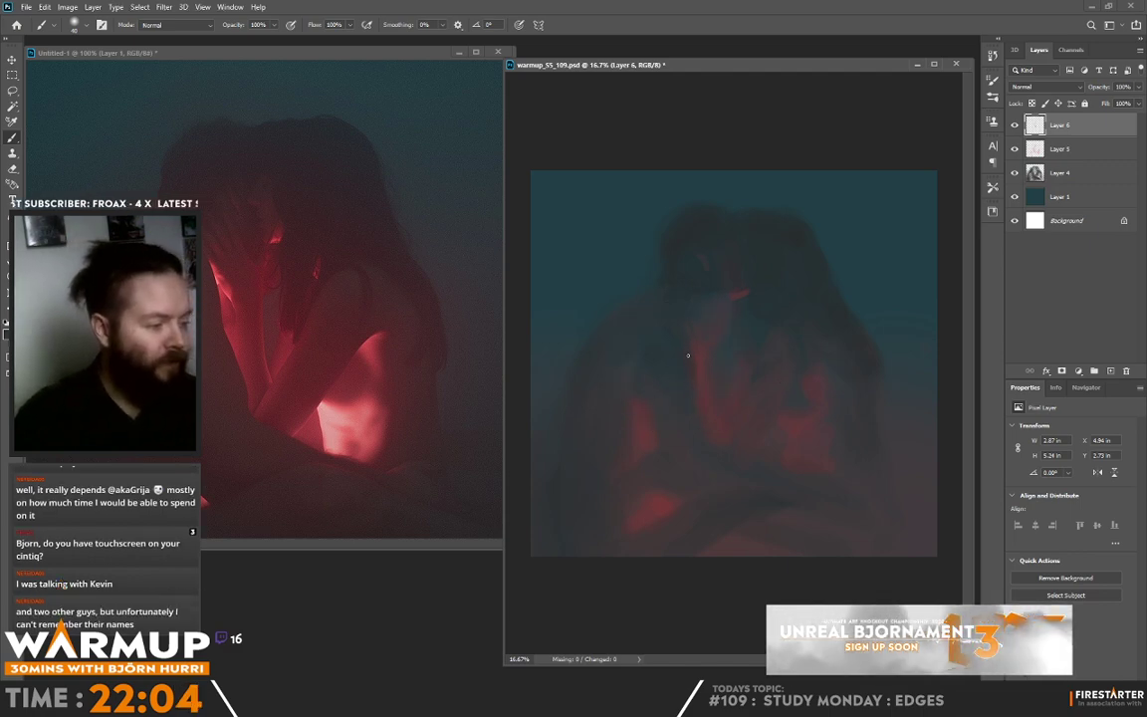
pyautogui.moveTo(687, 355)
pyautogui.mouseDown()
pyautogui.moveTo(691, 372)
pyautogui.moveTo(648, 382)
pyautogui.moveTo(657, 384)
pyautogui.moveTo(646, 410)
pyautogui.mouseUp()
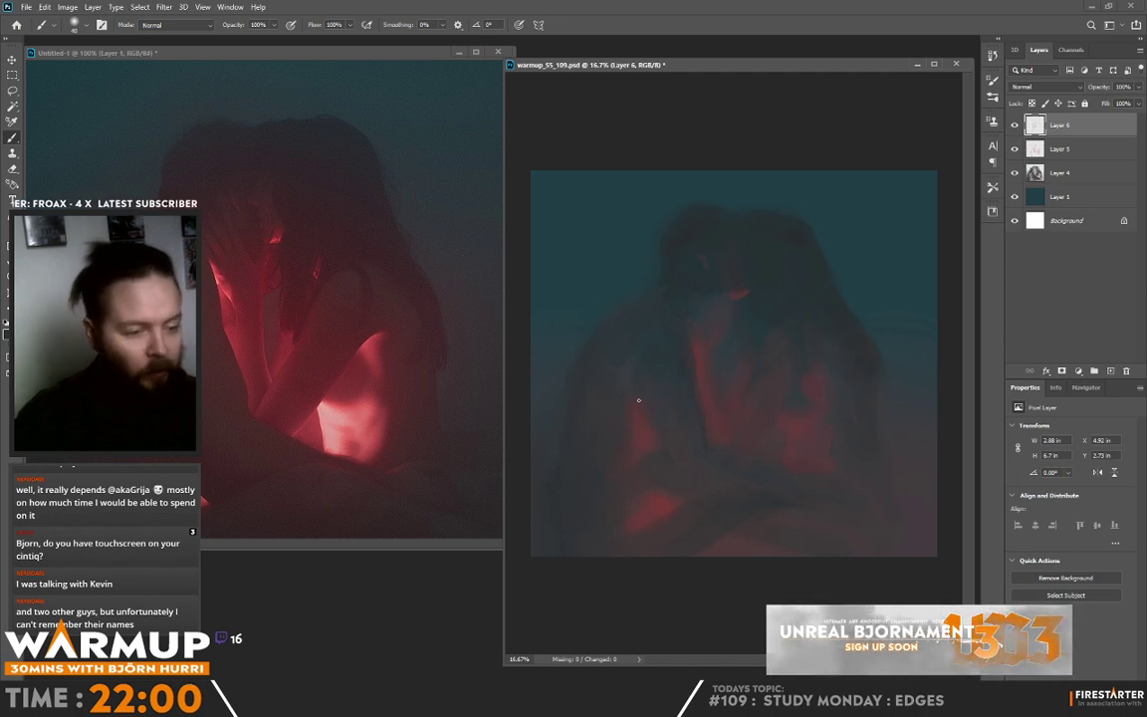
pyautogui.moveTo(626, 352); pyautogui.dragTo(632, 323)
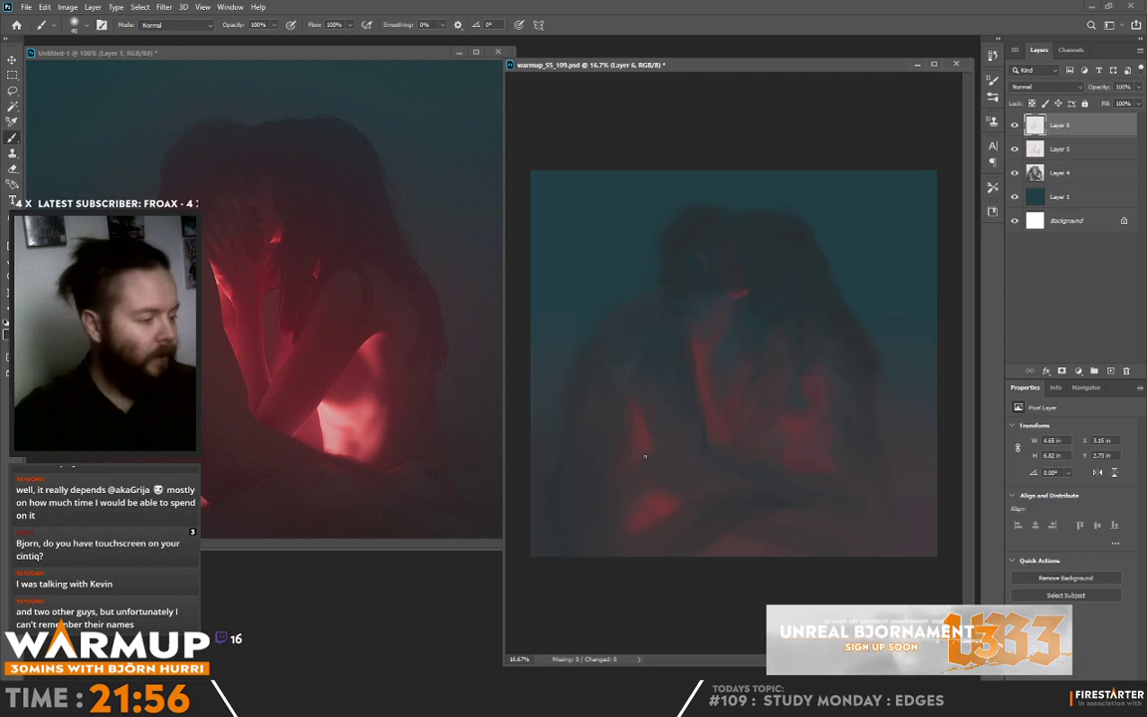
pyautogui.moveTo(645, 456); pyautogui.dragTo(656, 490)
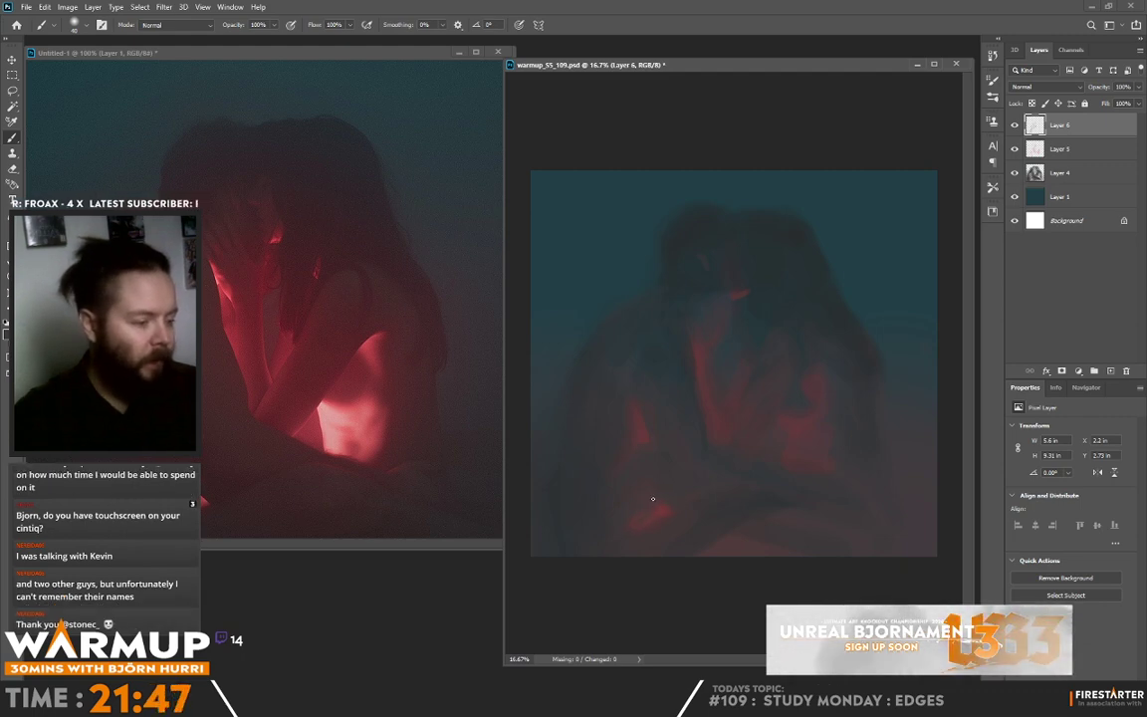
# Darken and simplify the crossed legs with broad strokes, using Roller brush - 2 at 464 px.
pyautogui.rightClick(724, 503)
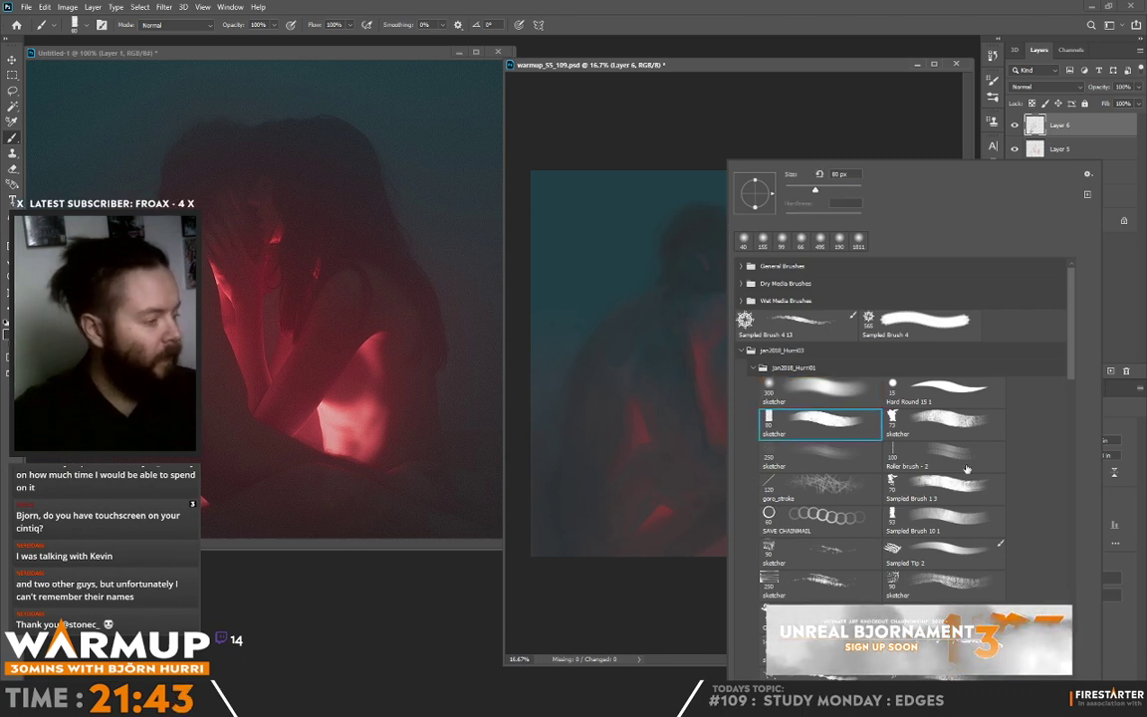
pyautogui.click(941, 453)
pyautogui.click(673, 495)
pyautogui.moveTo(673, 495)
pyautogui.mouseDown()
pyautogui.moveTo(734, 502)
pyautogui.moveTo(725, 541)
pyautogui.moveTo(703, 537)
pyautogui.moveTo(737, 513)
pyautogui.moveTo(704, 542)
pyautogui.mouseUp()
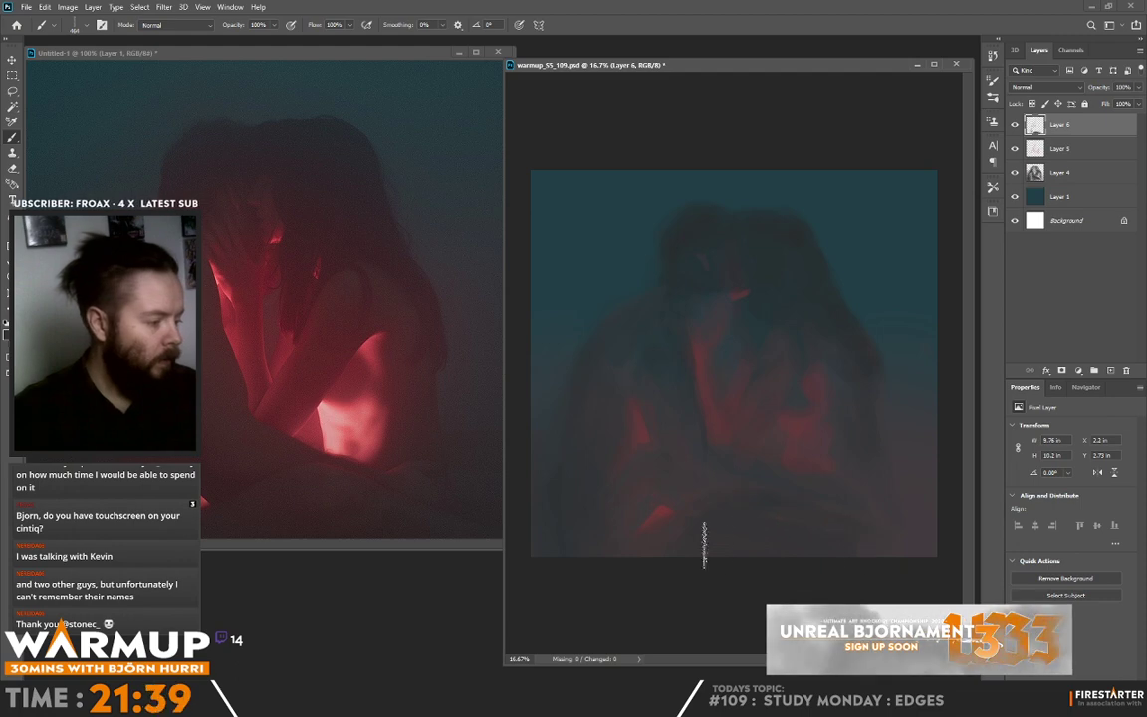
pyautogui.click(839, 502)
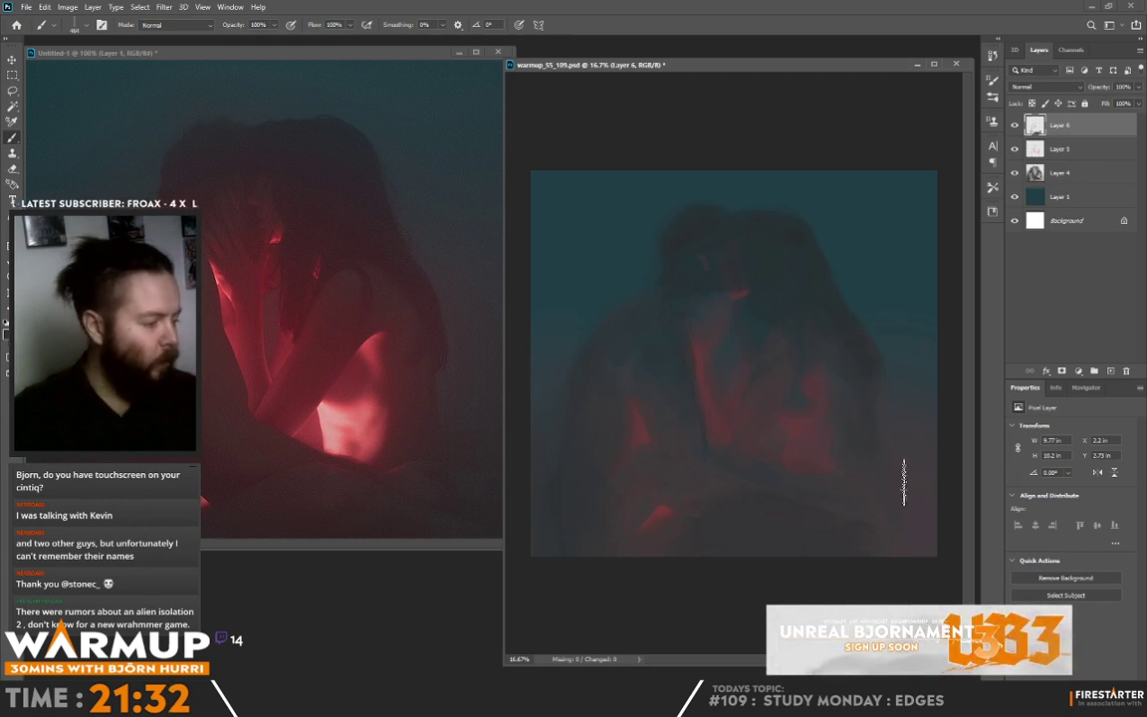
# Refine the forearms, torsos and hair with reds and dark tones sampled from the canvas, using Roller brush - 2 at 127 px.
pyautogui.press('alt')
pyautogui.keyDown('alt'); pyautogui.click(707, 365); pyautogui.keyUp('alt')
pyautogui.rightClick(762, 162)
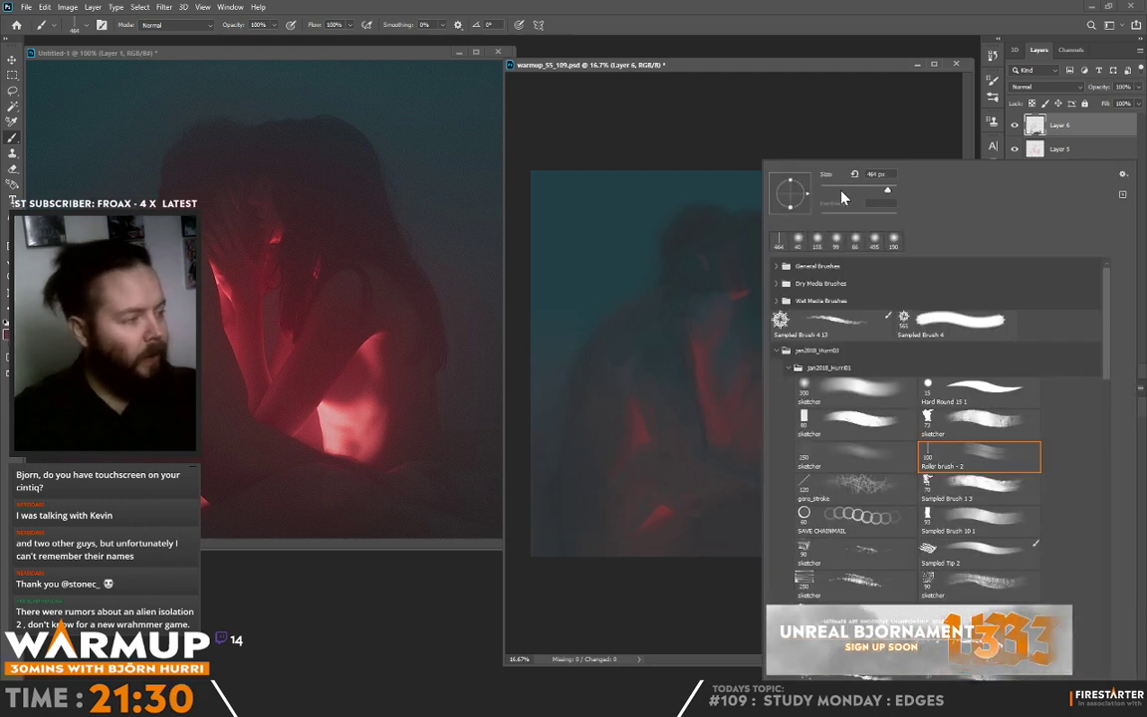
pyautogui.press('Escape')
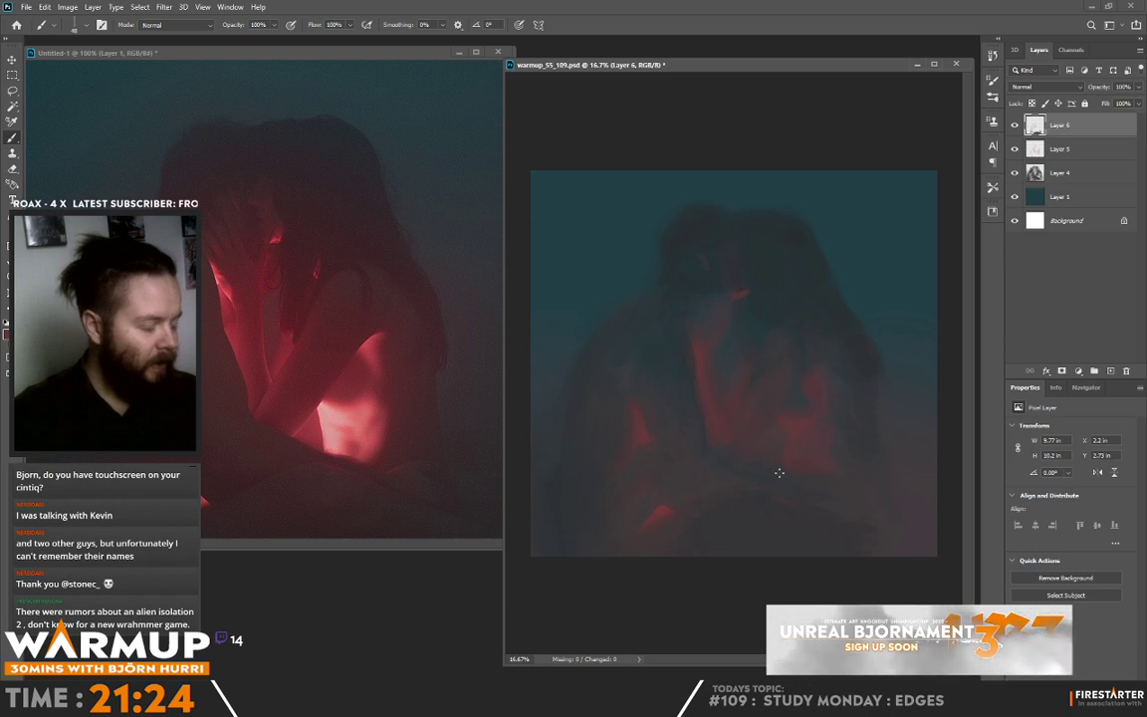
pyautogui.rightClick(778, 472)
pyautogui.press('Escape')
pyautogui.press('alt')
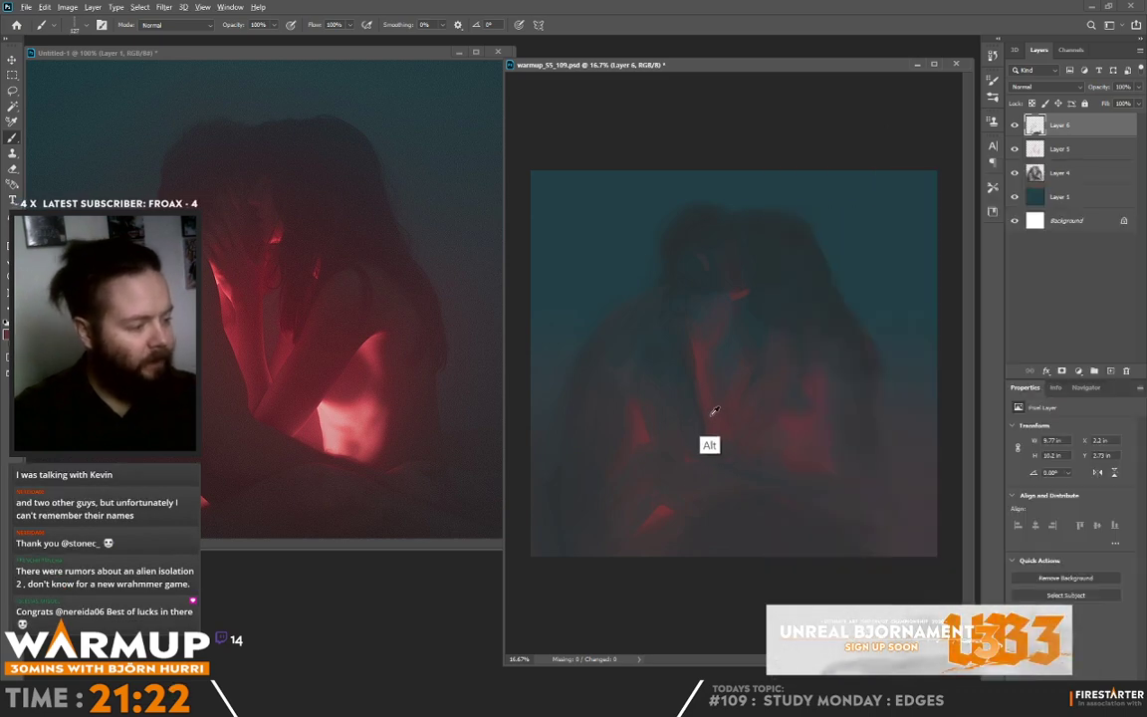
pyautogui.keyDown('alt'); pyautogui.click(637, 423); pyautogui.keyUp('alt')
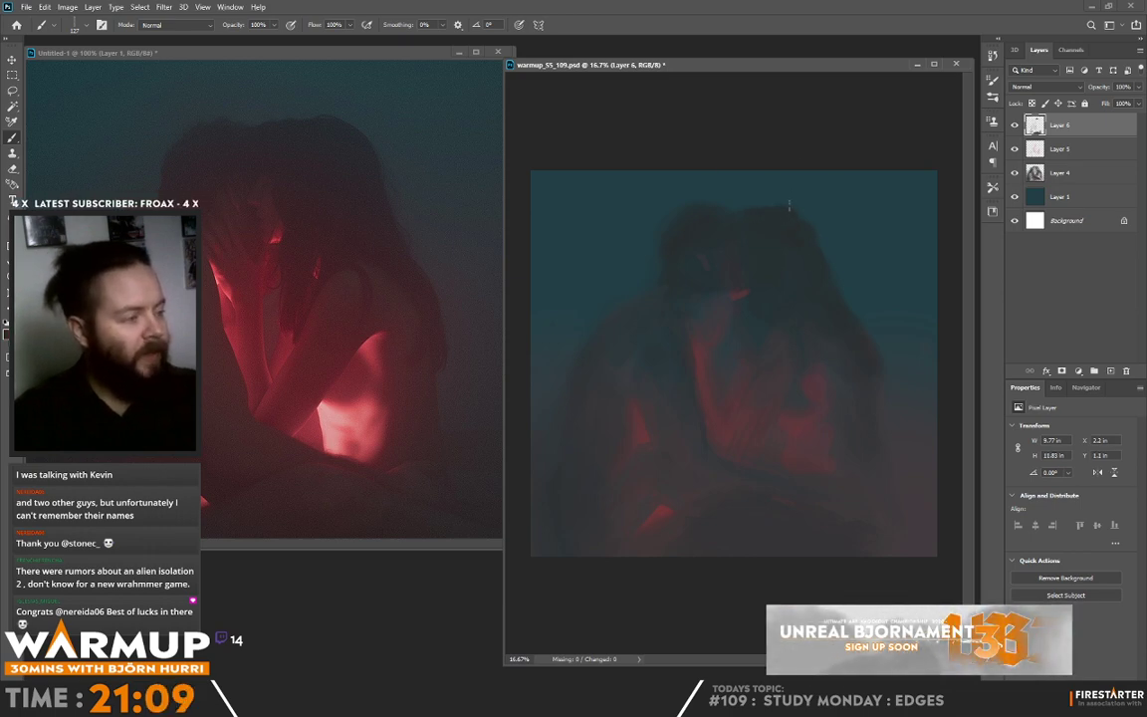
# Refine the edge of the right figure's hair and back against the background, using teal and dark tones sampled around it.
pyautogui.moveTo(815, 261); pyautogui.dragTo(820, 261)
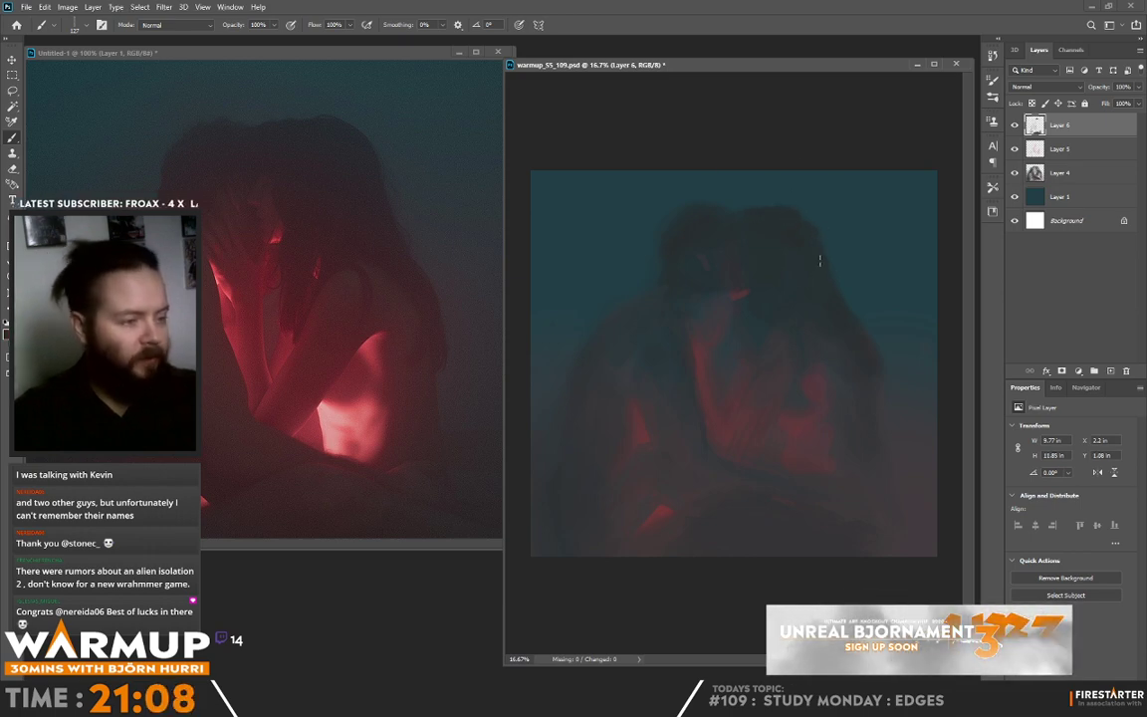
pyautogui.keyDown('alt'); pyautogui.click(893, 371); pyautogui.keyUp('alt')
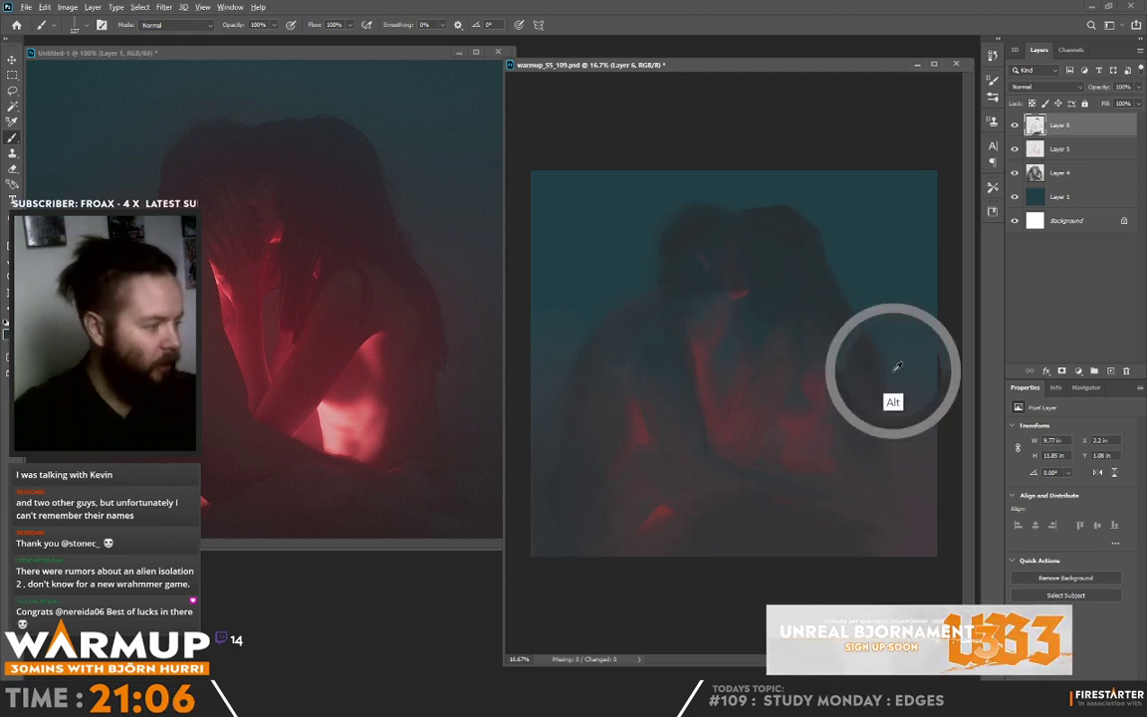
pyautogui.moveTo(890, 374); pyautogui.dragTo(882, 411)
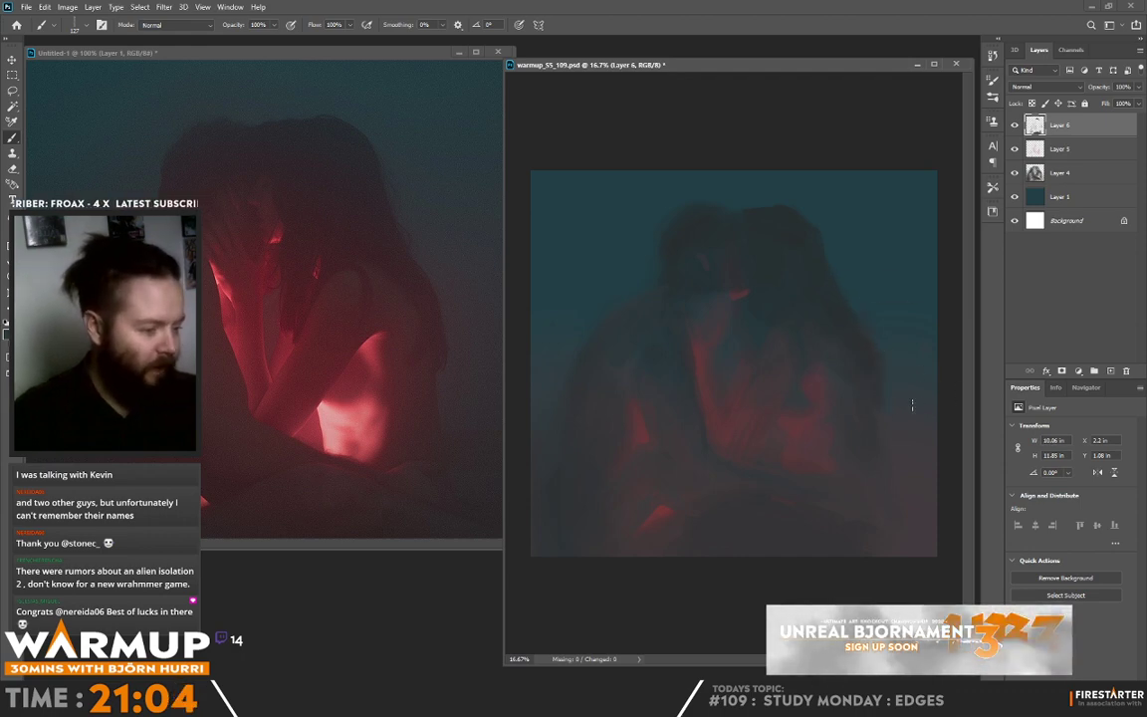
pyautogui.keyDown('alt'); pyautogui.click(895, 490); pyautogui.keyUp('alt')
pyautogui.moveTo(918, 460)
pyautogui.mouseDown()
pyautogui.moveTo(894, 480)
pyautogui.moveTo(940, 489)
pyautogui.moveTo(908, 490)
pyautogui.moveTo(935, 465)
pyautogui.mouseUp()
pyautogui.keyDown('alt'); pyautogui.click(940, 482); pyautogui.keyUp('alt')
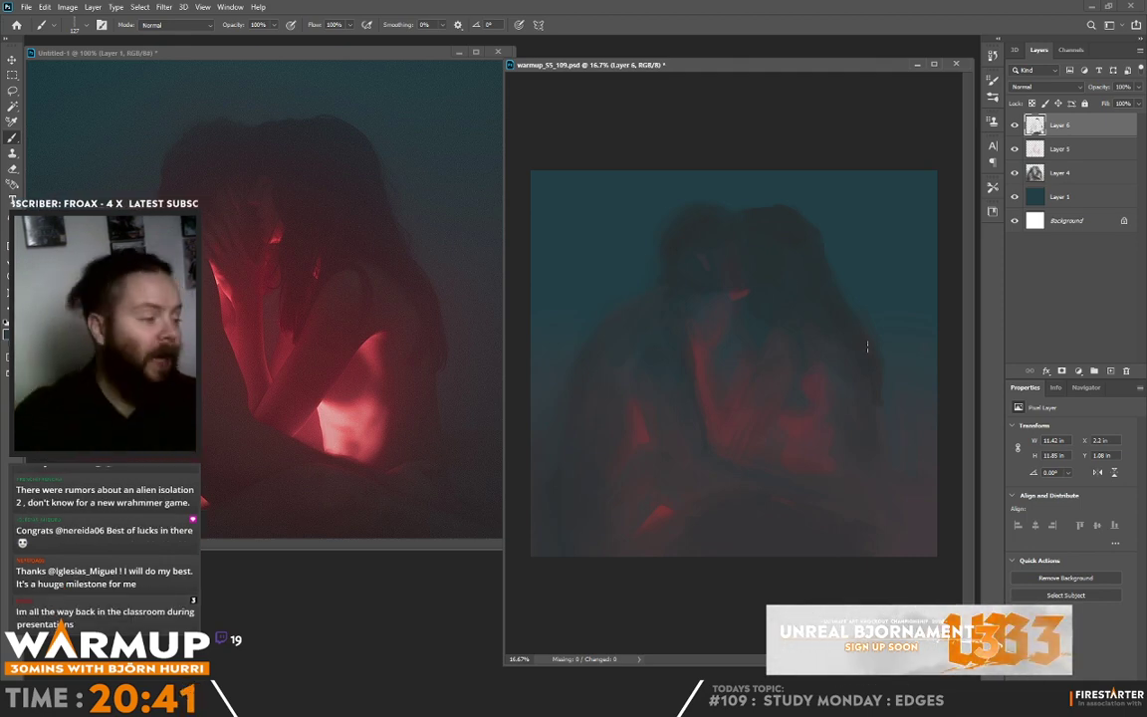
# Soften the left figure's shoulder and back into the background with sampled tones, finishing with broad 417 px strokes beside the lower body.
pyautogui.press('alt')
pyautogui.keyDown('alt'); pyautogui.click(701, 349); pyautogui.keyUp('alt')
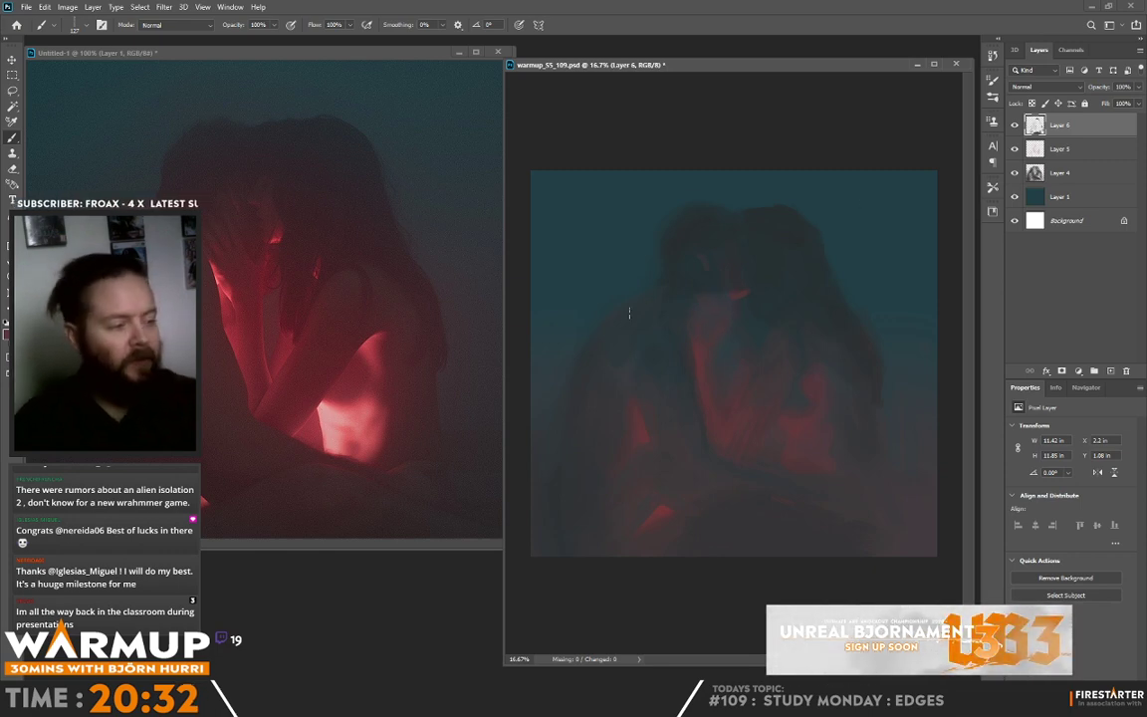
pyautogui.press('alt')
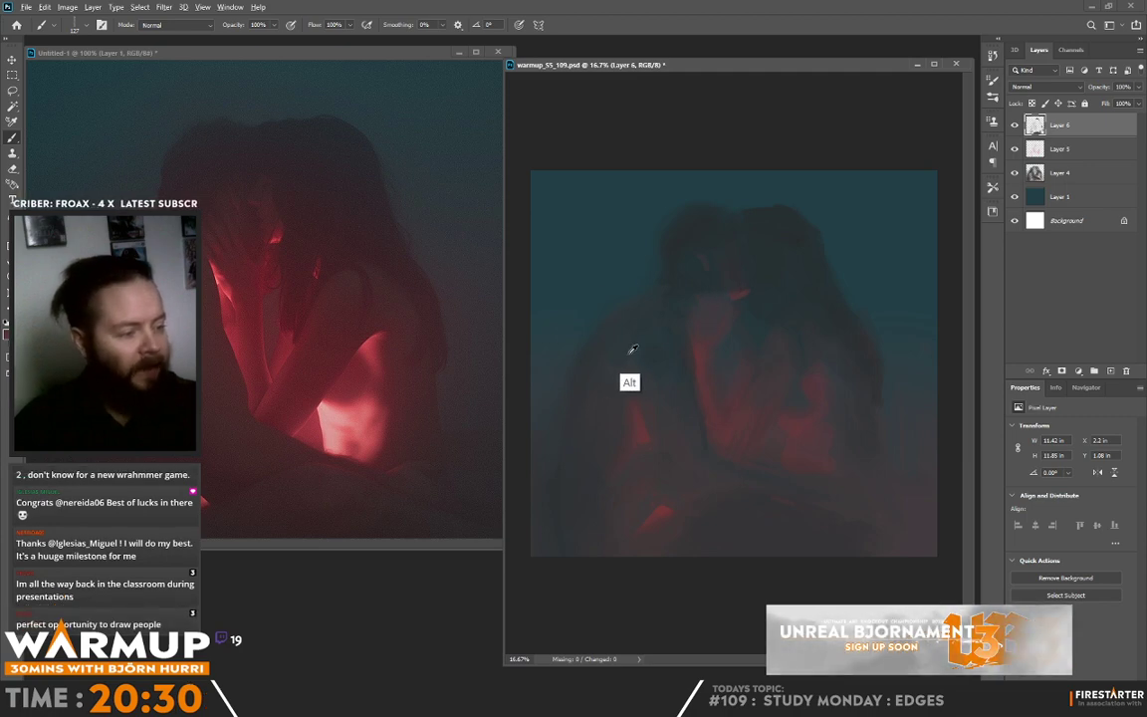
pyautogui.keyDown('alt'); pyautogui.click(631, 348); pyautogui.keyUp('alt')
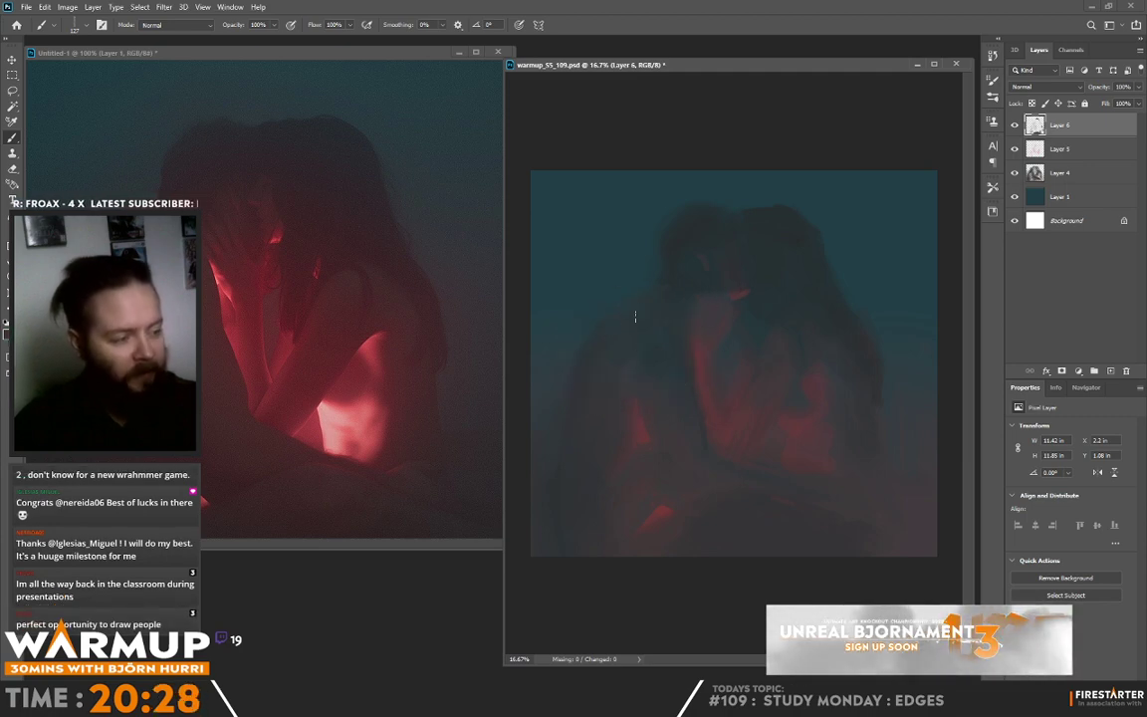
pyautogui.moveTo(598, 340)
pyautogui.mouseDown()
pyautogui.moveTo(556, 452)
pyautogui.moveTo(589, 369)
pyautogui.moveTo(558, 396)
pyautogui.mouseUp()
pyautogui.keyDown('alt'); pyautogui.click(516, 346); pyautogui.keyUp('alt')
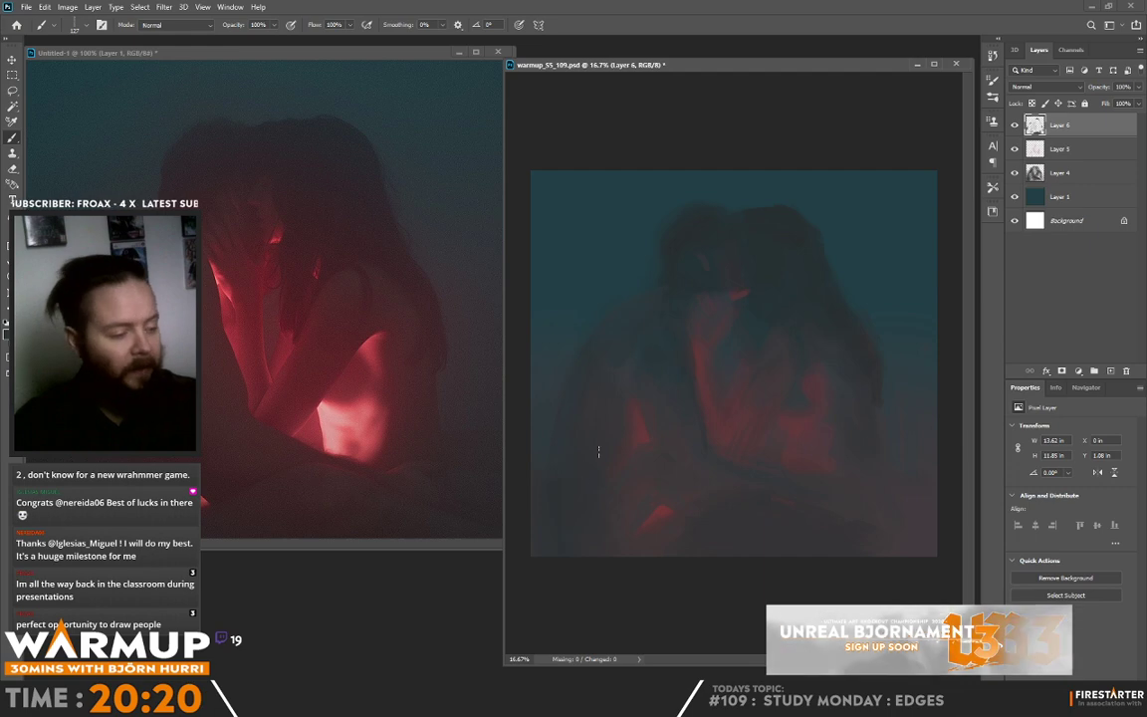
pyautogui.rightClick(604, 161)
pyautogui.click(559, 474)
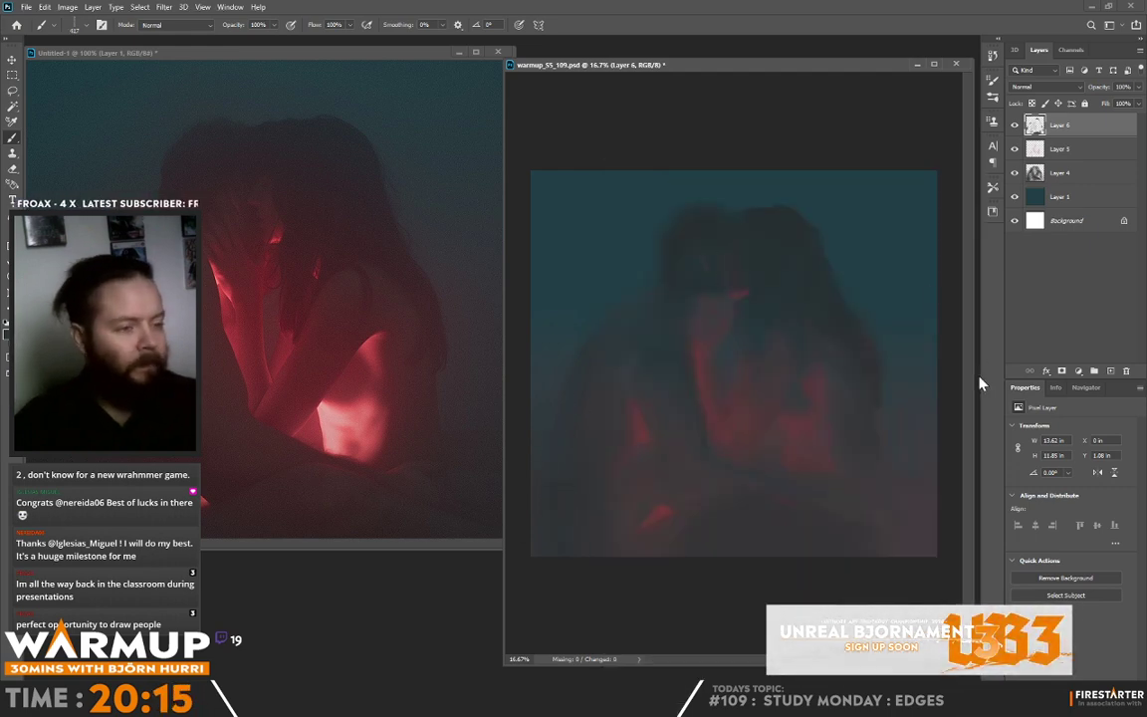
# Reshape the tops of both heads and the left head's hair outline with Roller brush - 2, reduced to 97 px.
pyautogui.moveTo(755, 231)
pyautogui.mouseDown()
pyautogui.moveTo(724, 189)
pyautogui.moveTo(678, 228)
pyautogui.moveTo(734, 217)
pyautogui.mouseUp()
pyautogui.rightClick(734, 209)
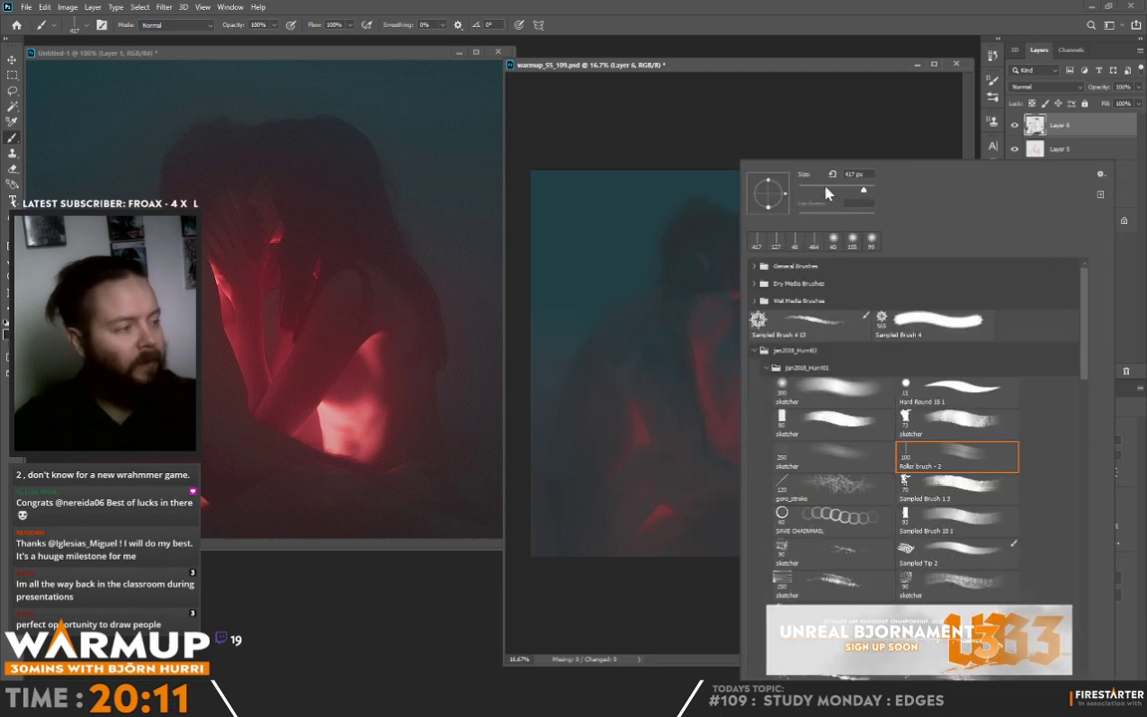
pyautogui.doubleClick(959, 456)
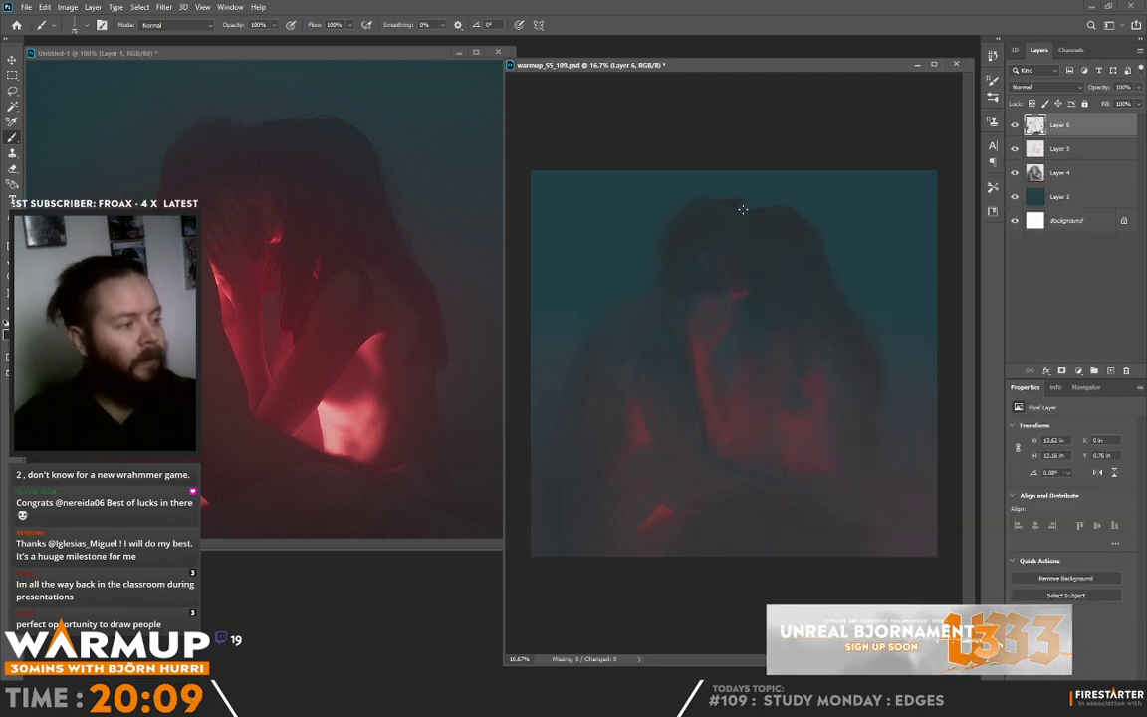
pyautogui.rightClick(743, 210)
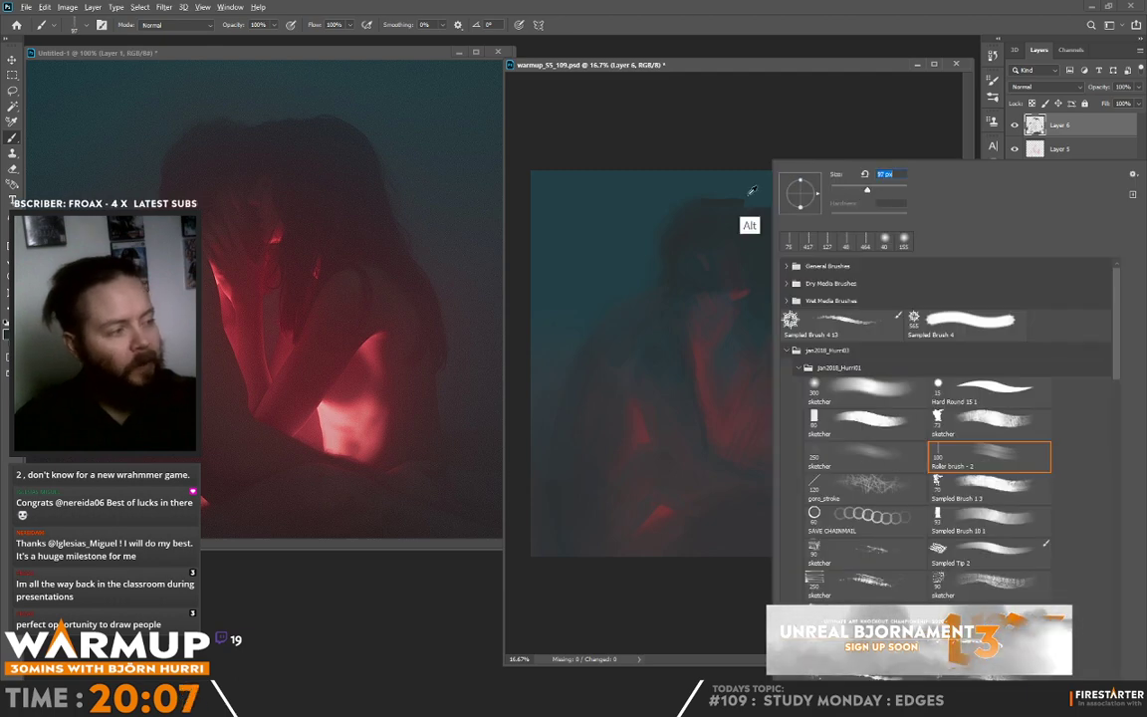
pyautogui.click(673, 202)
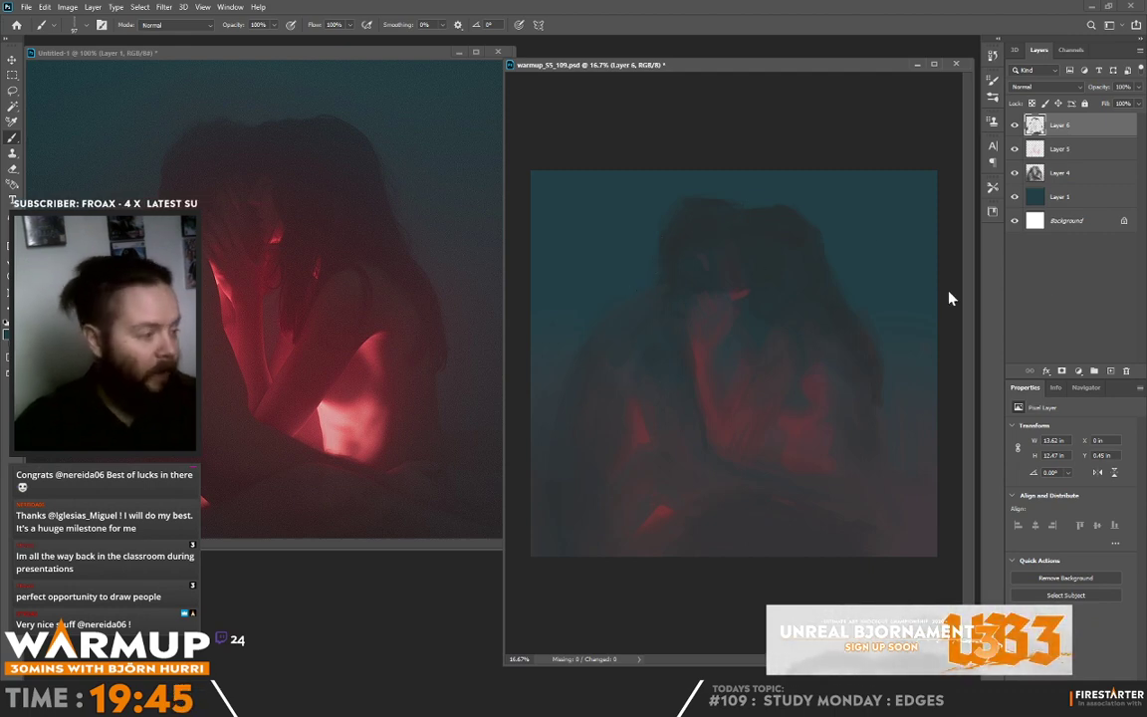
# Refine the right figure's hanging hair, both forearms and the left figure's arm with dark and red tones sampled from the canvas.
pyautogui.press('alt')
pyautogui.keyDown('alt'); pyautogui.click(762, 272); pyautogui.keyUp('alt')
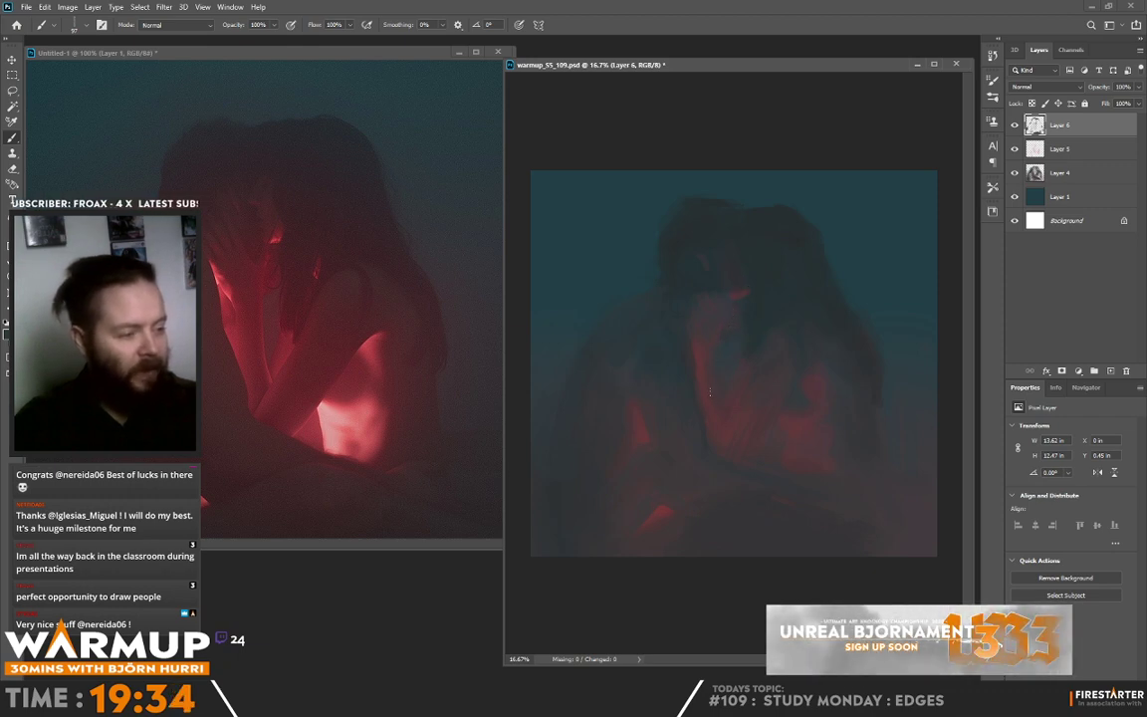
pyautogui.keyDown('alt'); pyautogui.click(709, 319); pyautogui.keyUp('alt')
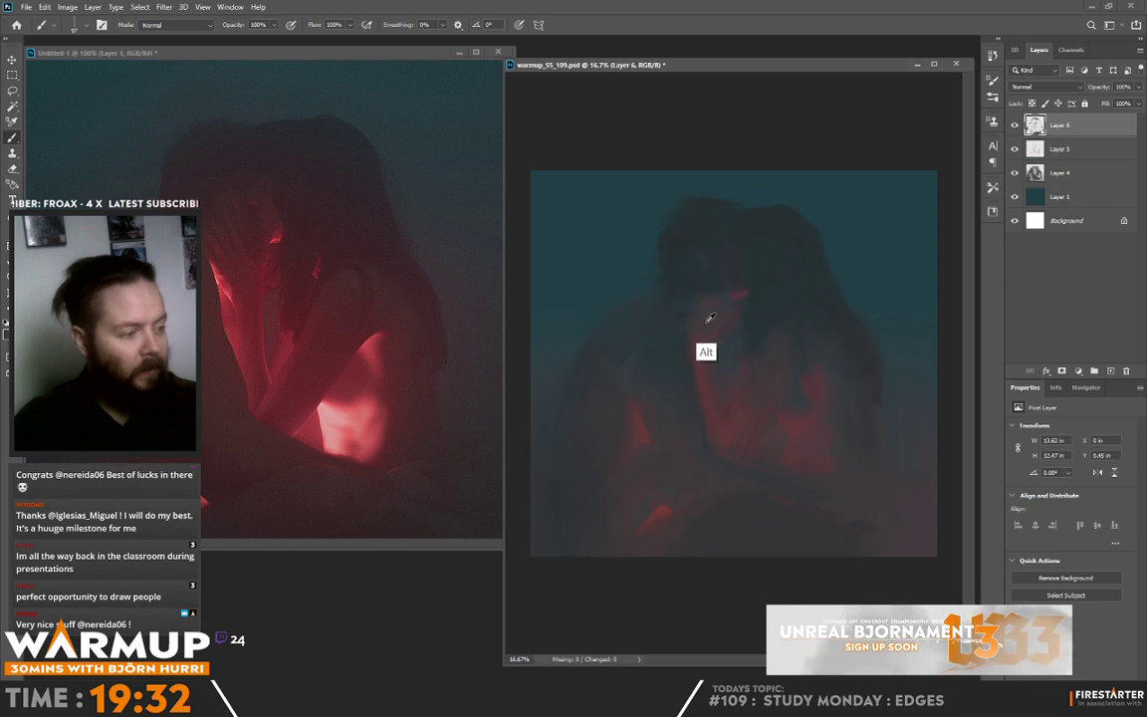
pyautogui.keyDown('alt'); pyautogui.click(716, 386); pyautogui.keyUp('alt')
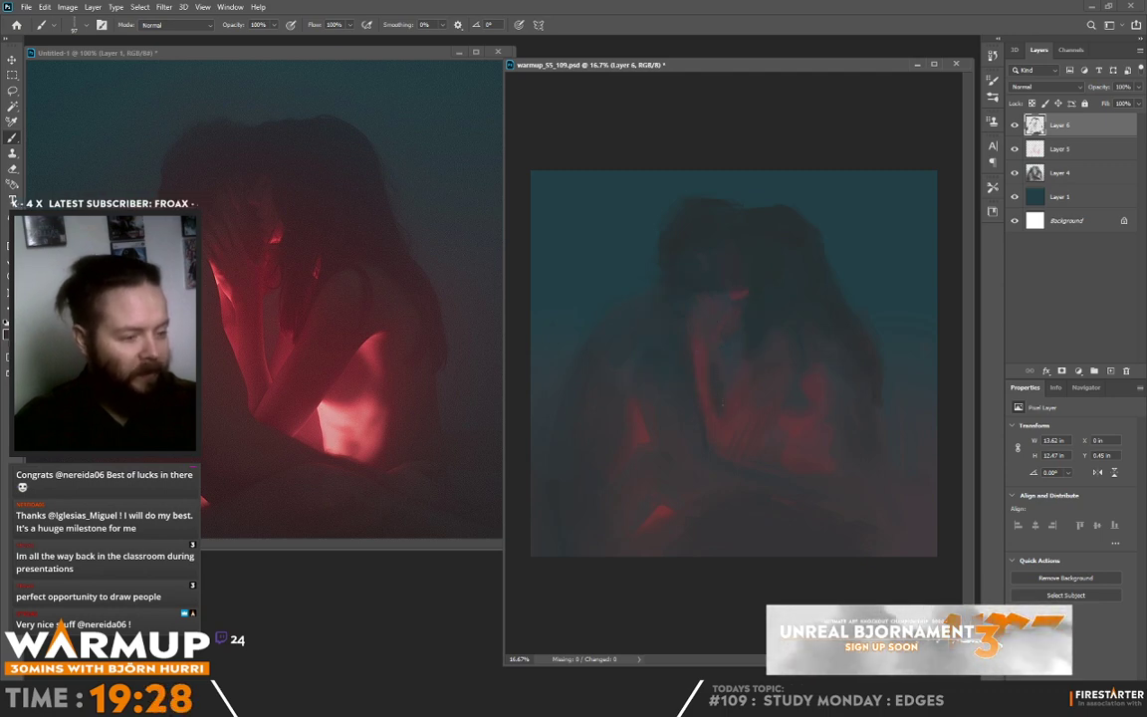
pyautogui.keyDown('alt'); pyautogui.click(701, 360); pyautogui.keyUp('alt')
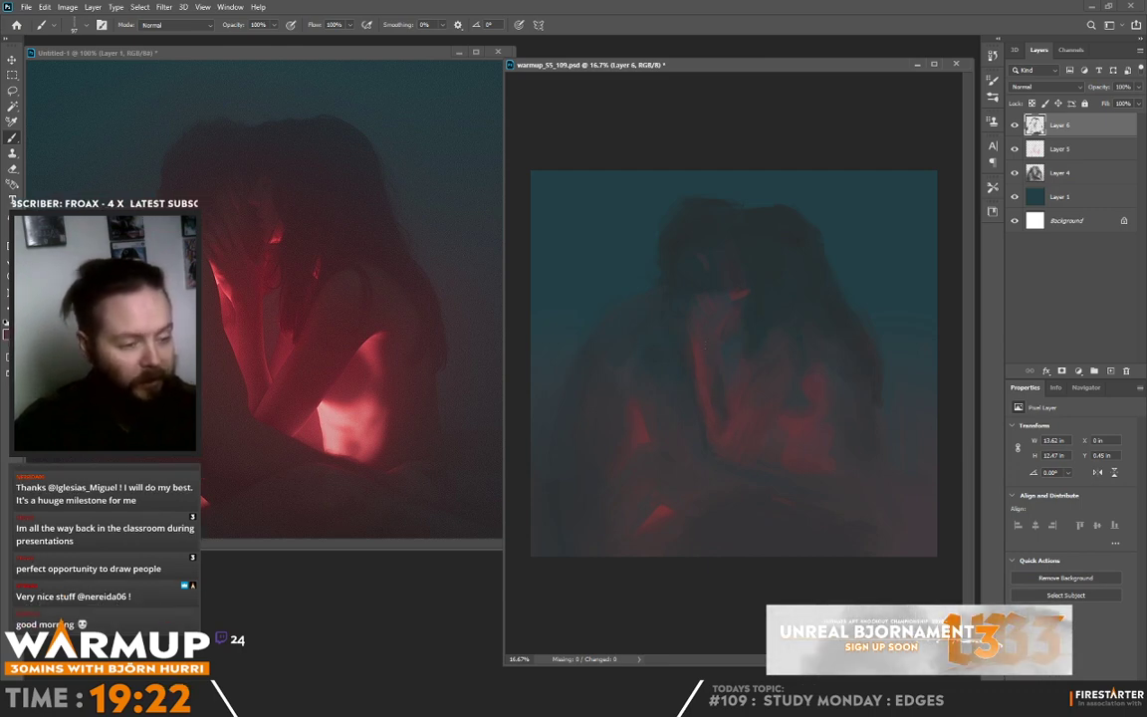
pyautogui.keyDown('alt'); pyautogui.click(702, 344); pyautogui.keyUp('alt')
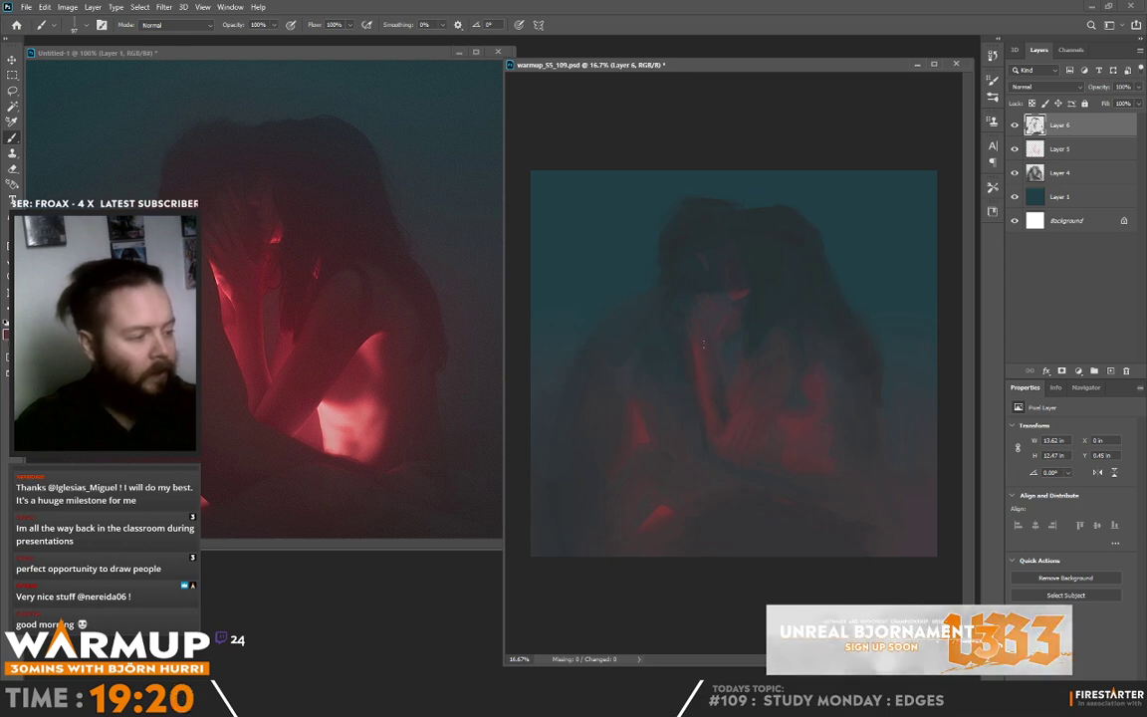
pyautogui.keyDown('alt'); pyautogui.click(714, 391); pyautogui.keyUp('alt')
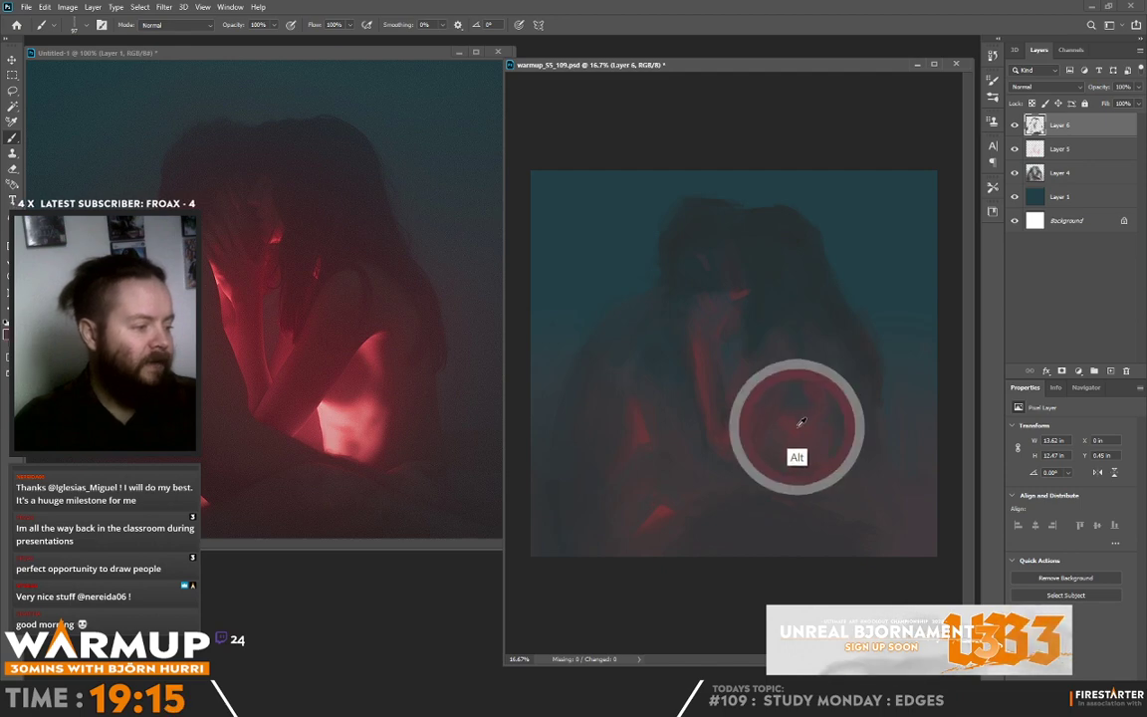
pyautogui.keyDown('alt'); pyautogui.click(747, 370); pyautogui.keyUp('alt')
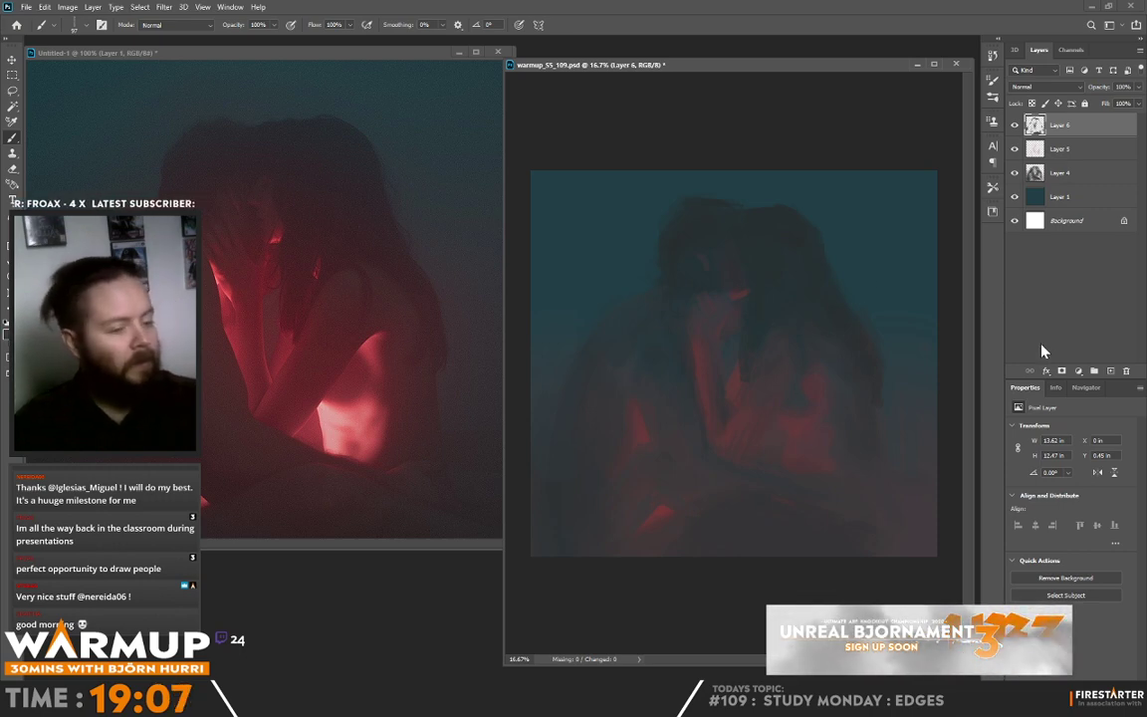
pyautogui.keyDown('alt'); pyautogui.click(629, 399); pyautogui.keyUp('alt')
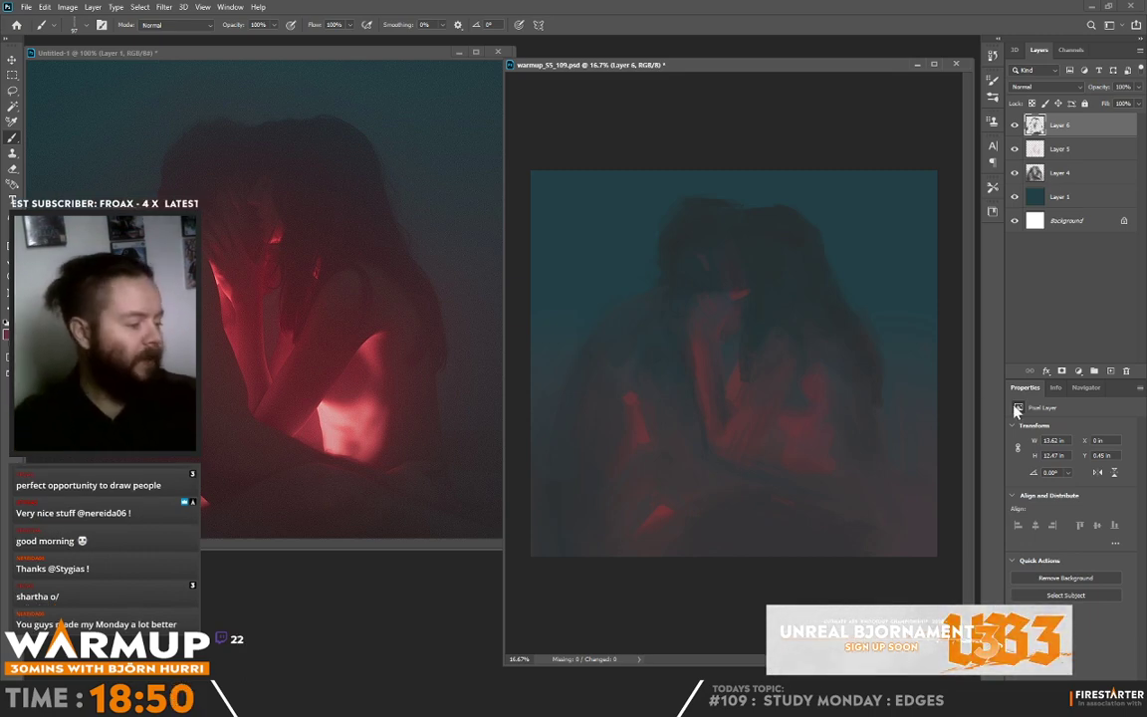
# Add a new layer in Color Dodge mode and ready the soft 300 px sketcher brush with a red sampled from the right torso.
pyautogui.click(1110, 371)
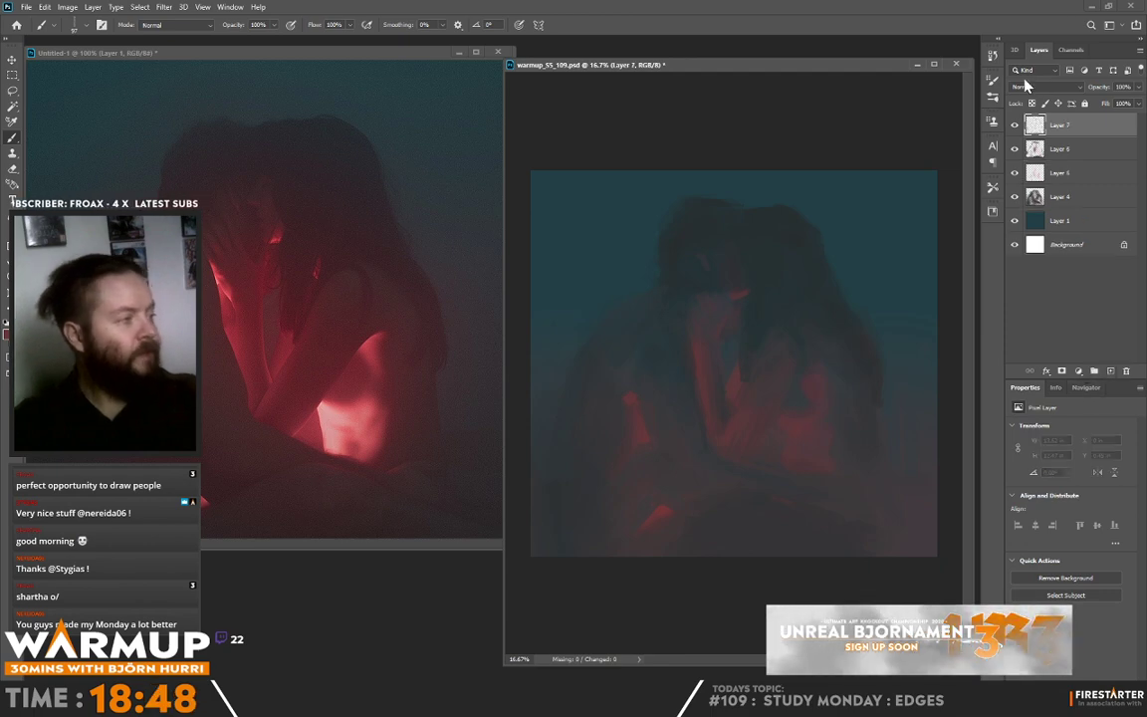
pyautogui.click(1045, 87)
pyautogui.click(1027, 195)
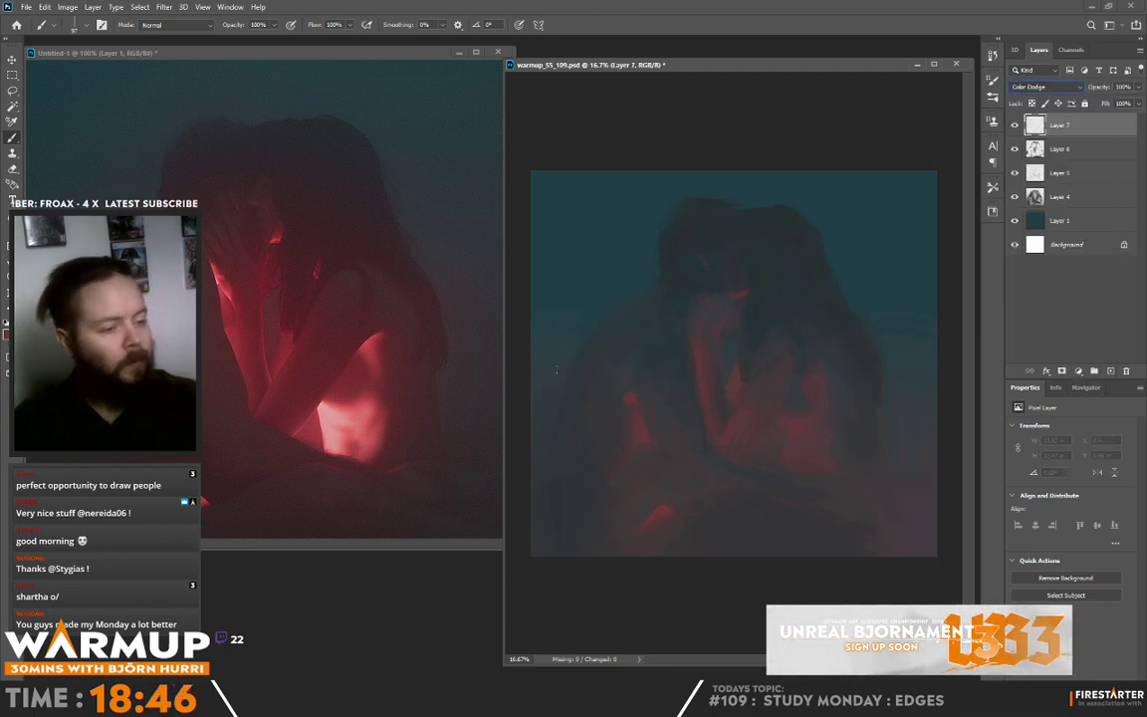
pyautogui.press('alt')
pyautogui.keyDown('alt'); pyautogui.click(798, 428); pyautogui.keyUp('alt')
pyautogui.rightClick(801, 426)
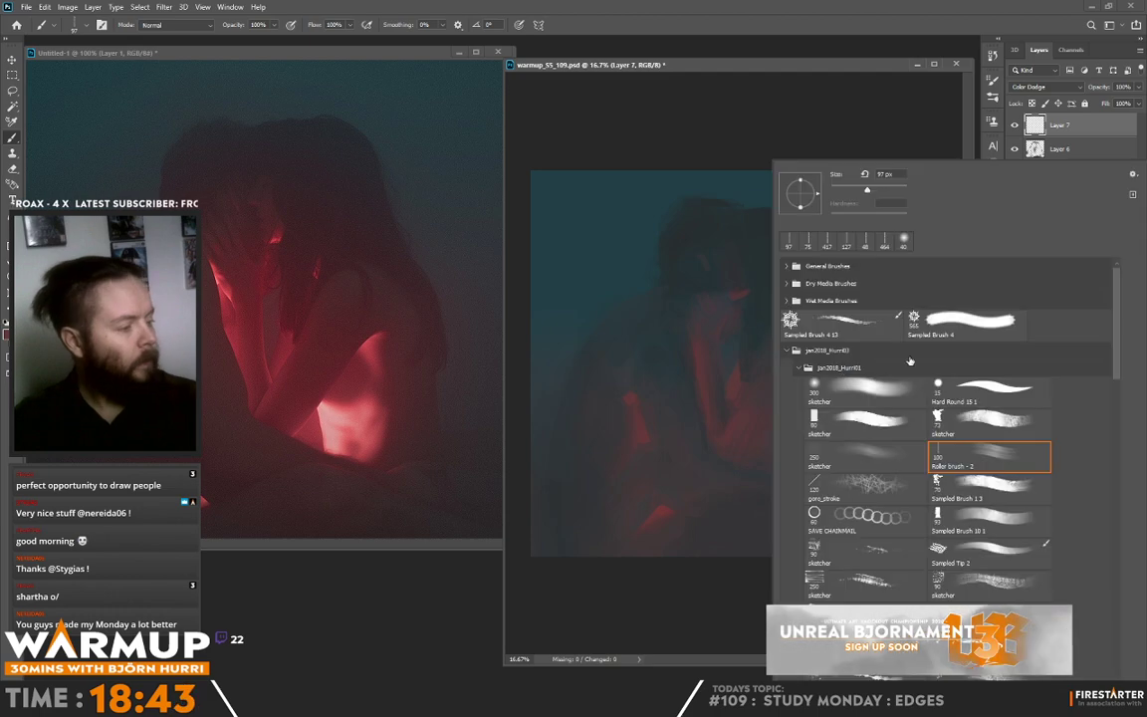
pyautogui.doubleClick(895, 394)
# Try a soft red glow over the right figure's torso, and undo its strokes.
pyautogui.moveTo(801, 418)
pyautogui.mouseDown()
pyautogui.moveTo(799, 438)
pyautogui.moveTo(793, 427)
pyautogui.moveTo(815, 440)
pyautogui.moveTo(807, 454)
pyautogui.mouseUp()
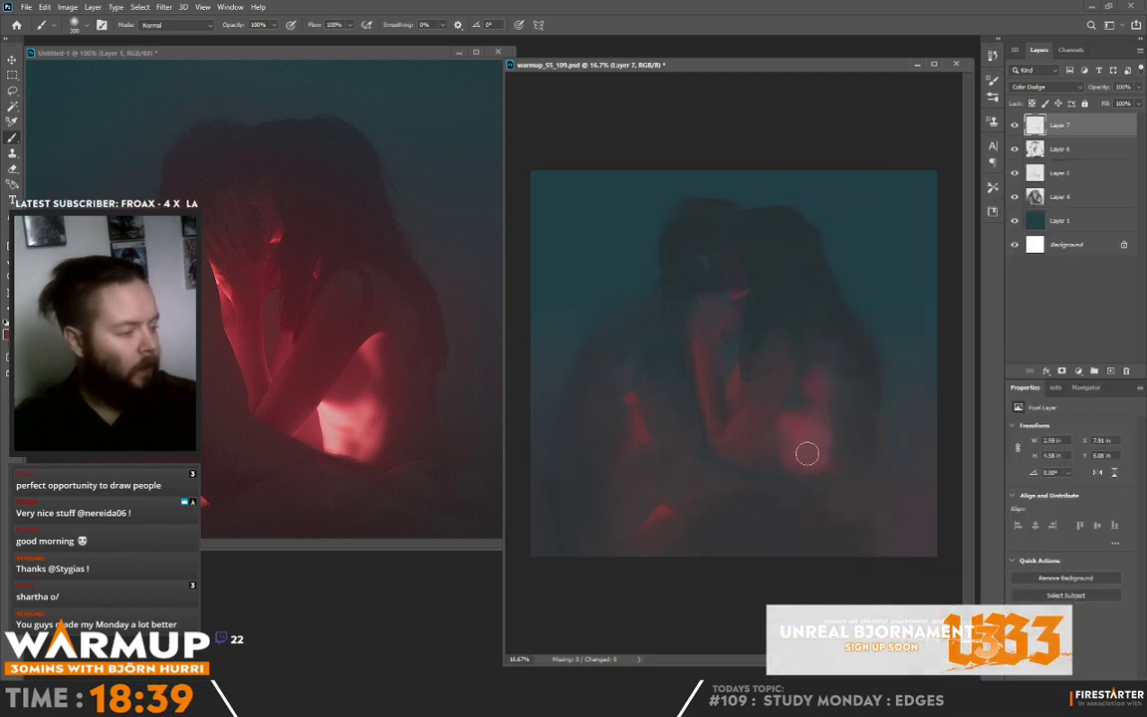
pyautogui.hotkey('ctrl', 'z')
pyautogui.hotkey('ctrl', 'z')
pyautogui.hotkey('ctrl', 'z')
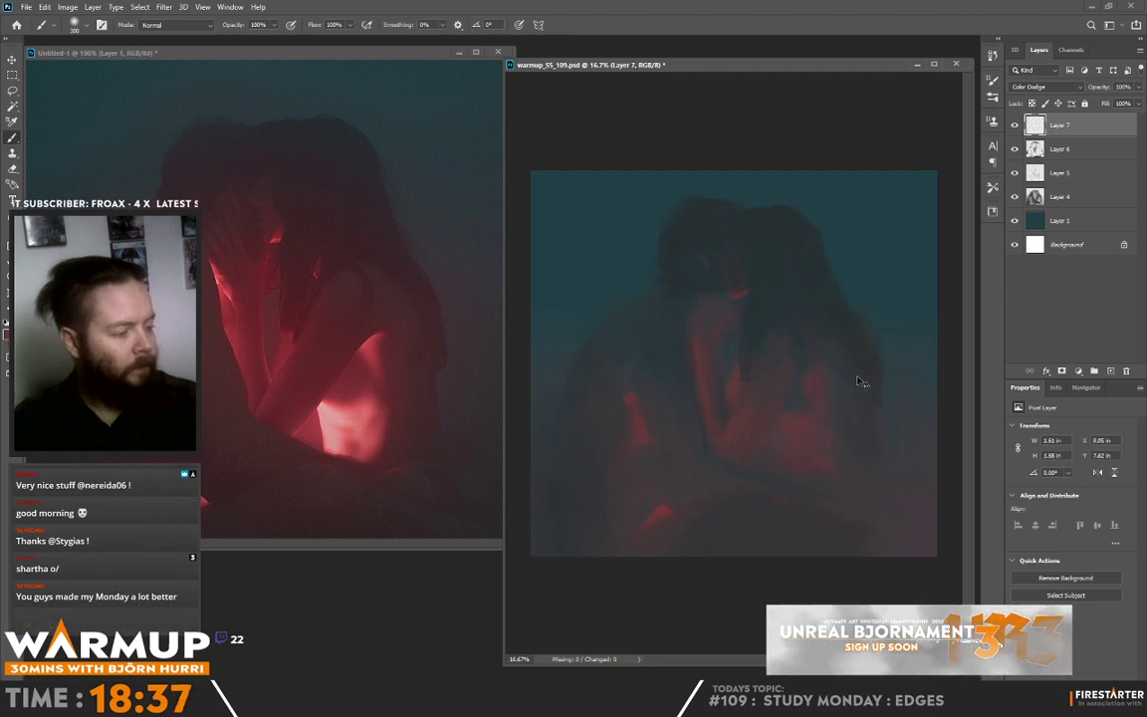
# Set the foreground colour to red 80111d and brush a soft glow over the right torso, the forearms and the spot between the faces.
pyautogui.click(8, 333)
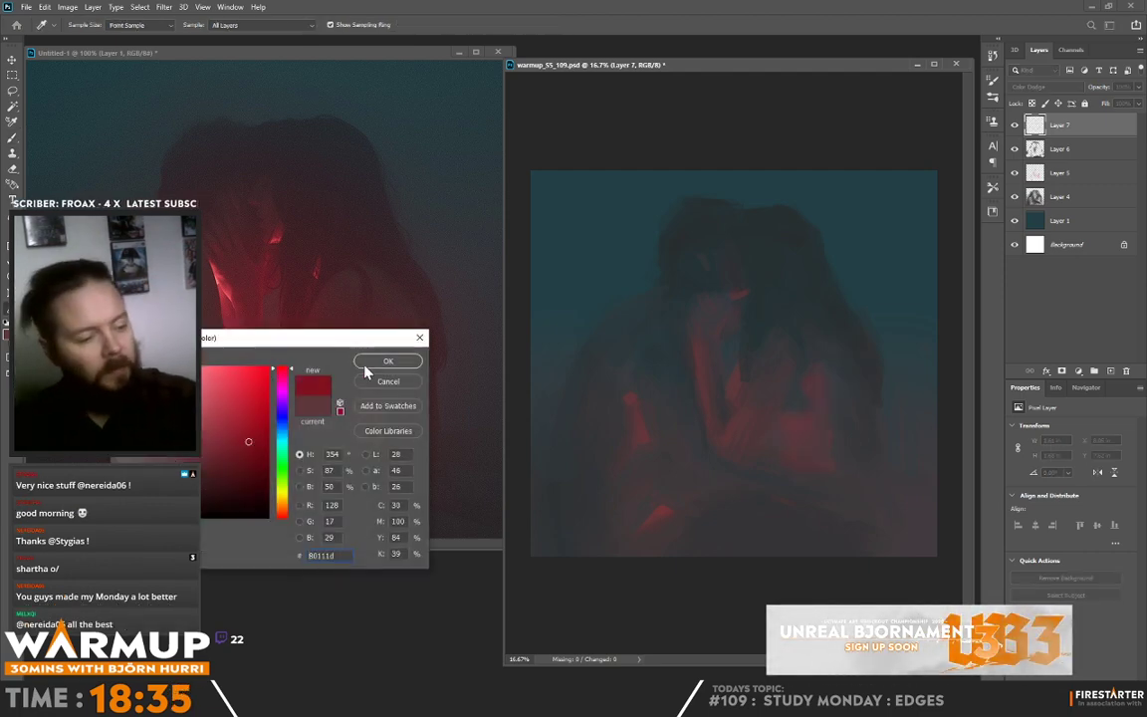
pyautogui.click(385, 359)
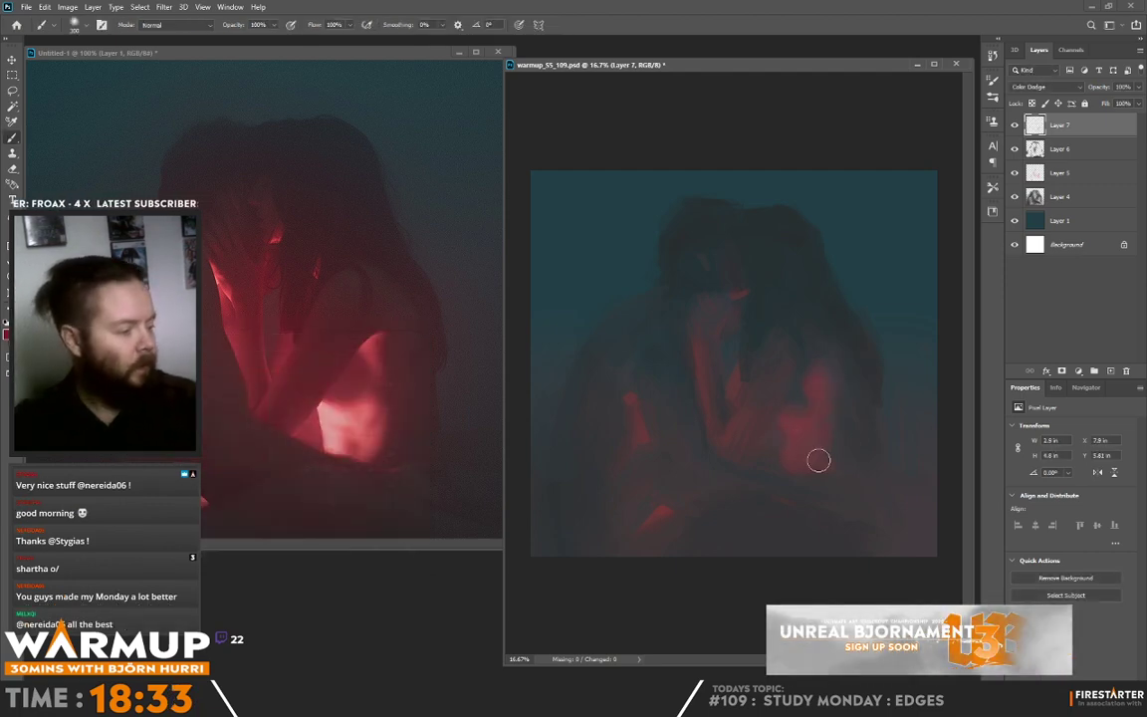
pyautogui.moveTo(819, 461)
pyautogui.mouseDown()
pyautogui.moveTo(758, 393)
pyautogui.moveTo(730, 393)
pyautogui.moveTo(744, 367)
pyautogui.moveTo(719, 428)
pyautogui.moveTo(733, 435)
pyautogui.moveTo(755, 389)
pyautogui.moveTo(724, 441)
pyautogui.moveTo(703, 355)
pyautogui.moveTo(708, 387)
pyautogui.moveTo(701, 316)
pyautogui.moveTo(784, 284)
pyautogui.moveTo(749, 298)
pyautogui.moveTo(788, 247)
pyautogui.mouseUp()
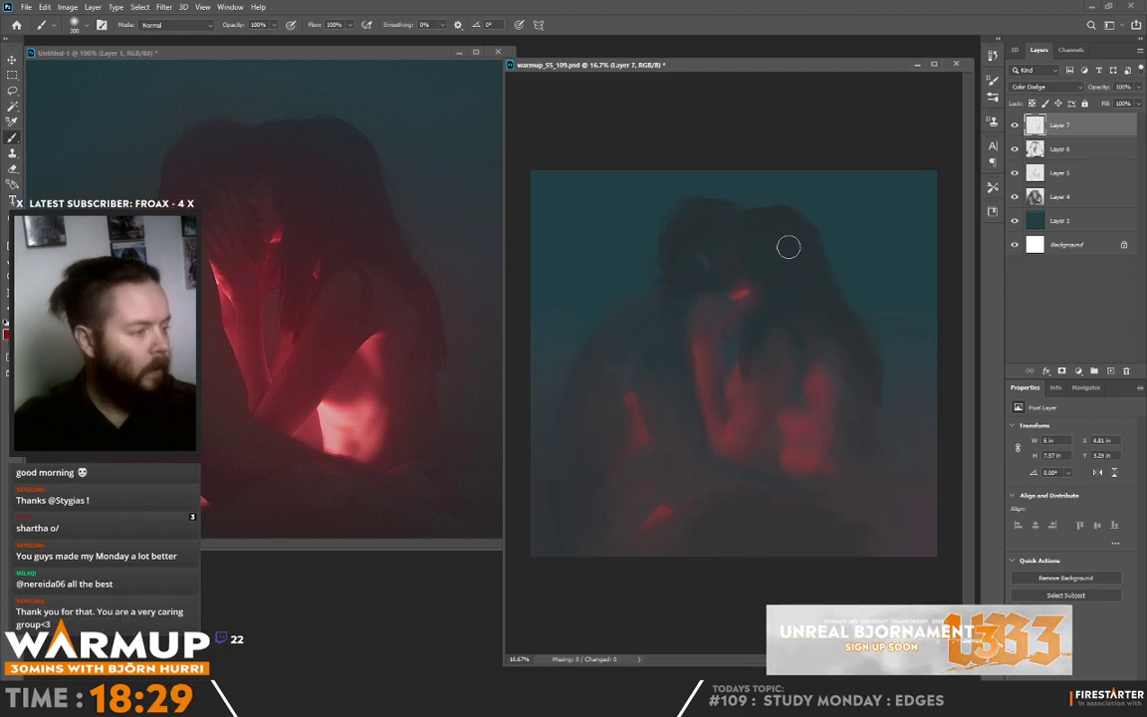
# Paint a small bright highlight near the left wrist with the soft brush at 37 px, sharpening it with the rectangular sketcher brush at 23 px.
pyautogui.rightClick(721, 331)
pyautogui.click(691, 341)
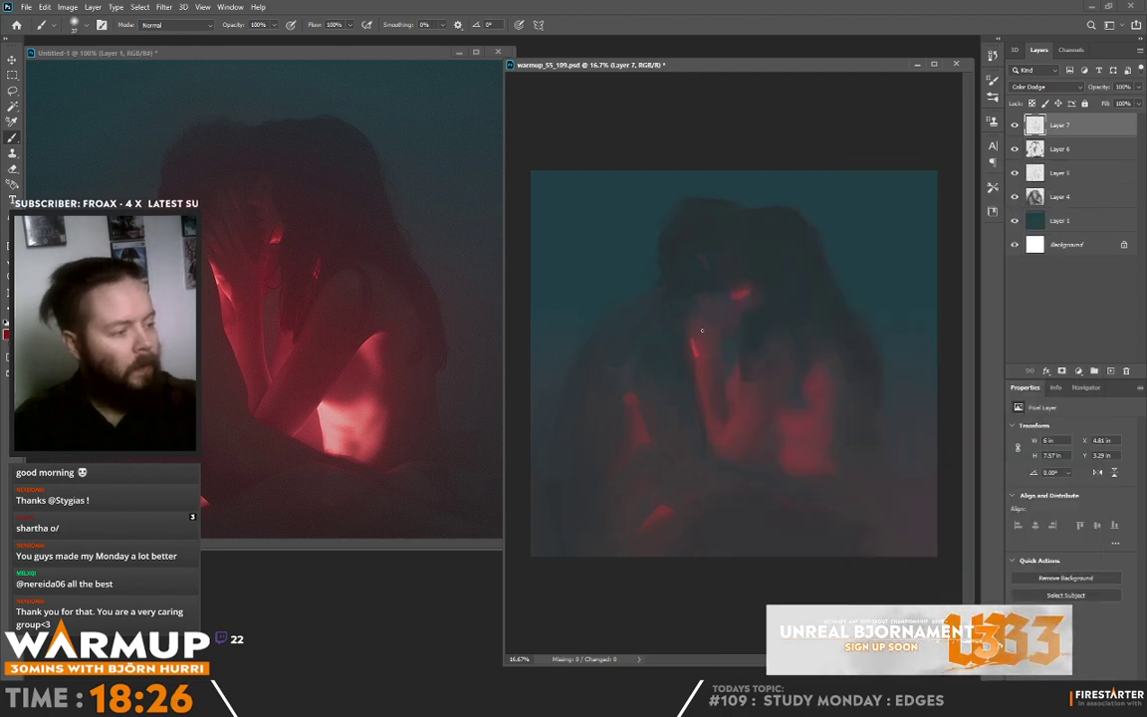
pyautogui.rightClick(701, 330)
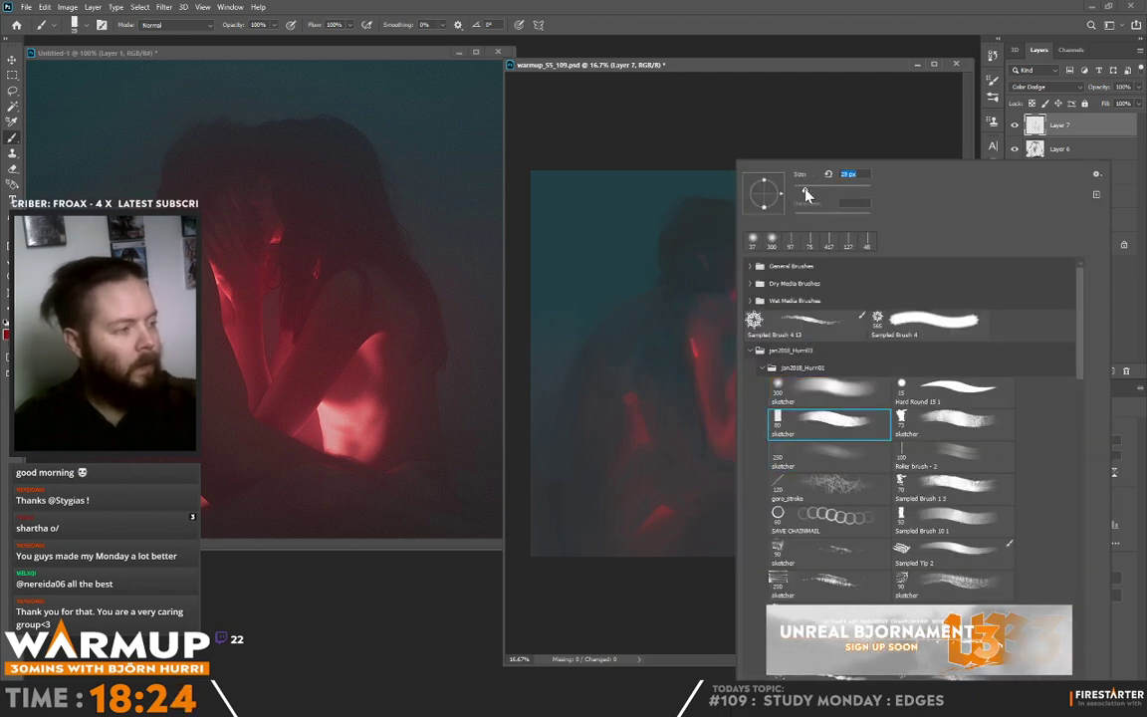
pyautogui.click(821, 420)
pyautogui.click(691, 334)
# Paint crisp glowing highlights at the left figure's elbow, the lower leg, the forearms and the right torso's edge with an enlarged rectangular sketcher brush.
pyautogui.rightClick(691, 334)
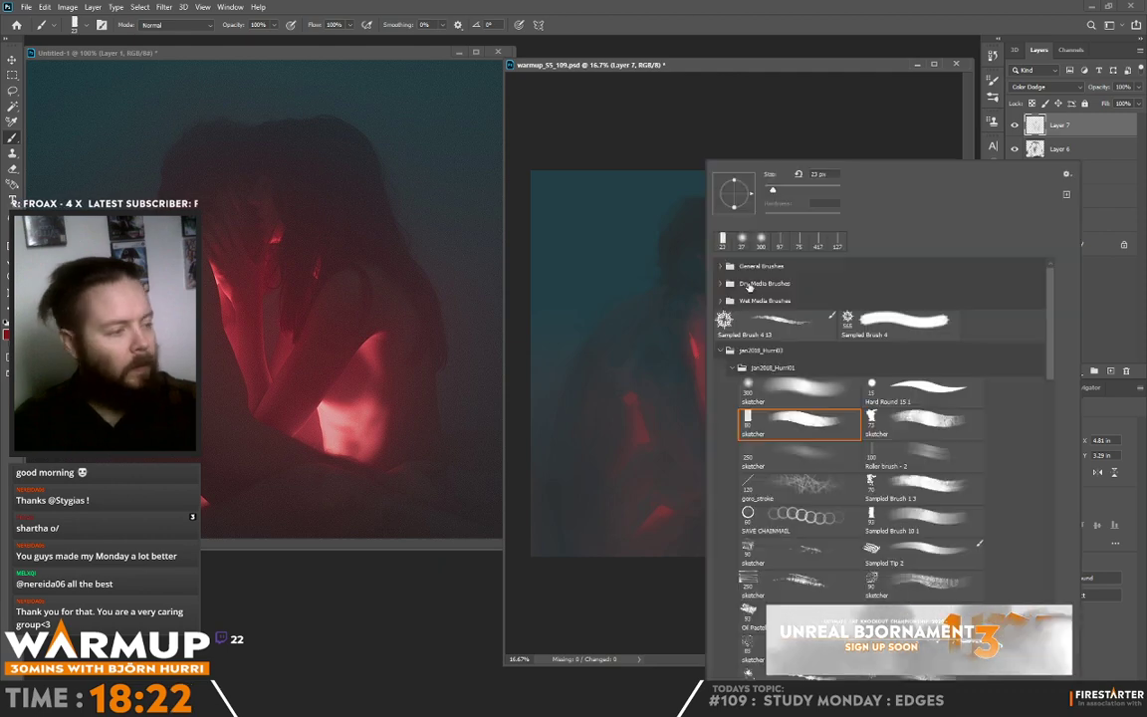
pyautogui.click(642, 441)
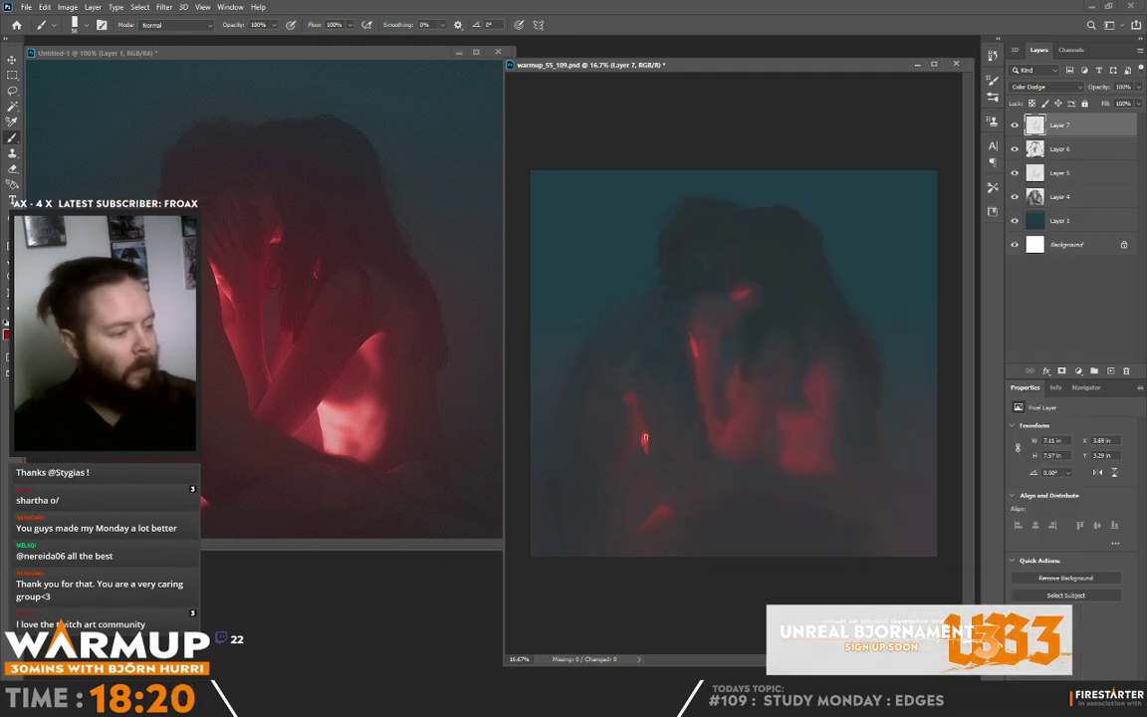
pyautogui.moveTo(634, 455)
pyautogui.mouseDown()
pyautogui.moveTo(642, 430)
pyautogui.moveTo(635, 453)
pyautogui.mouseUp()
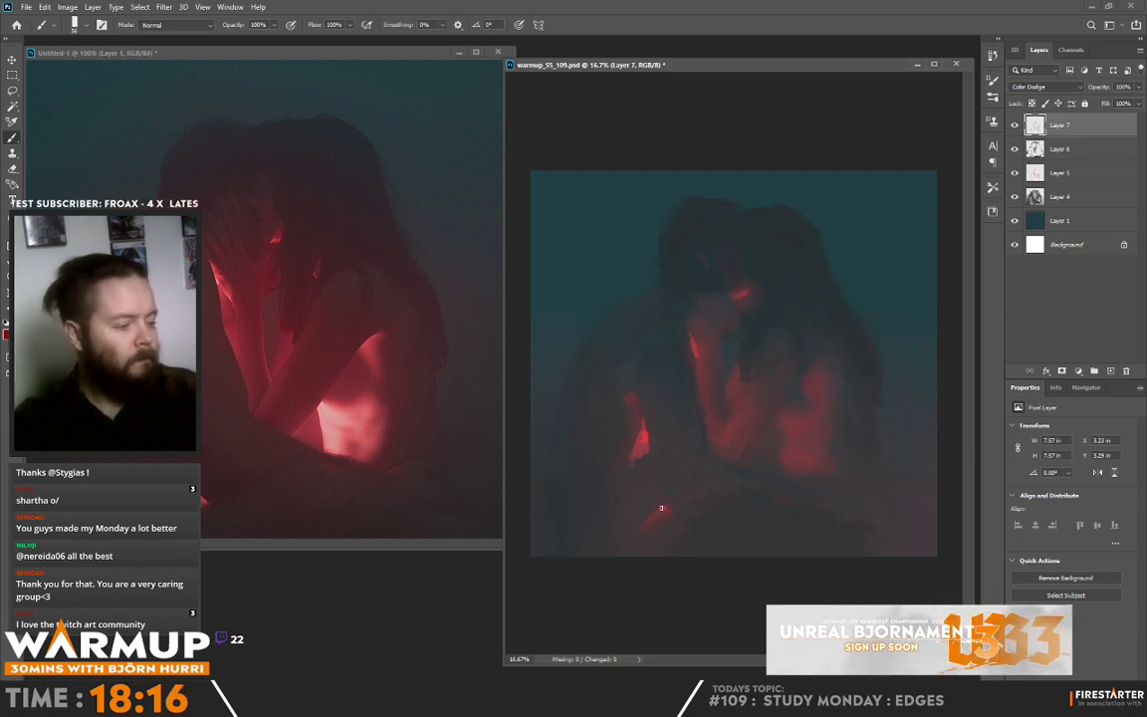
pyautogui.moveTo(661, 509); pyautogui.dragTo(659, 513)
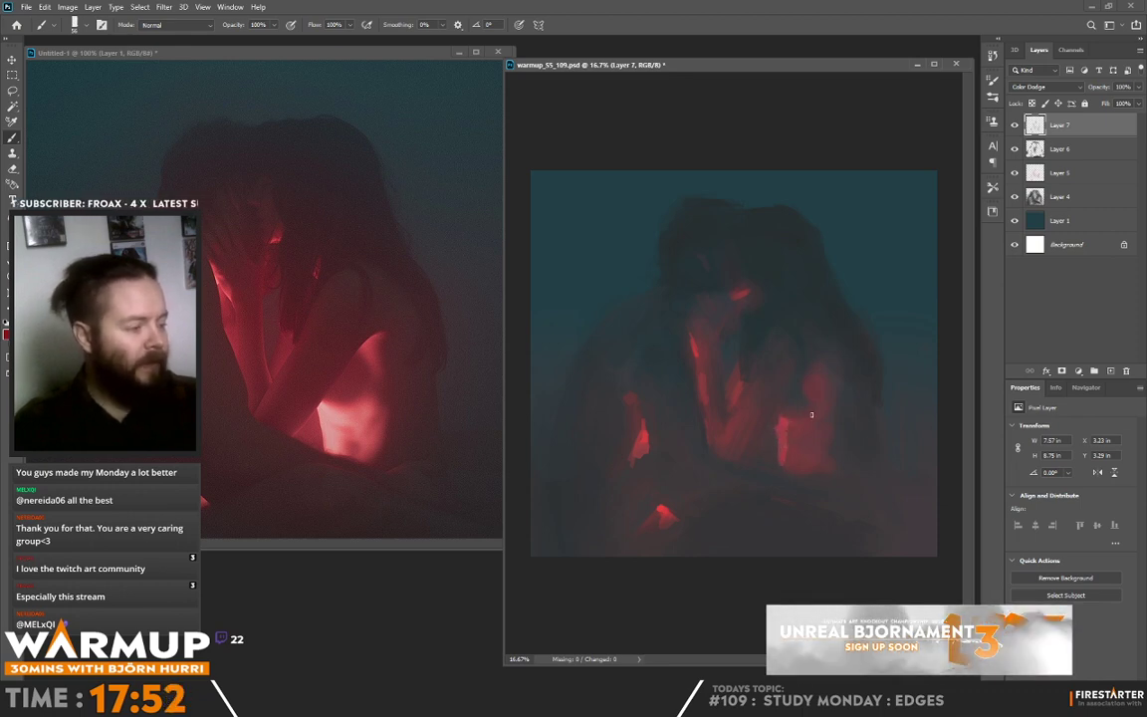
# Paint crisp red highlights across the right torso, the forearms and the spot between the faces, resizing the rectangular sketcher brush as needed.
pyautogui.rightClick(811, 414)
pyautogui.press('Escape')
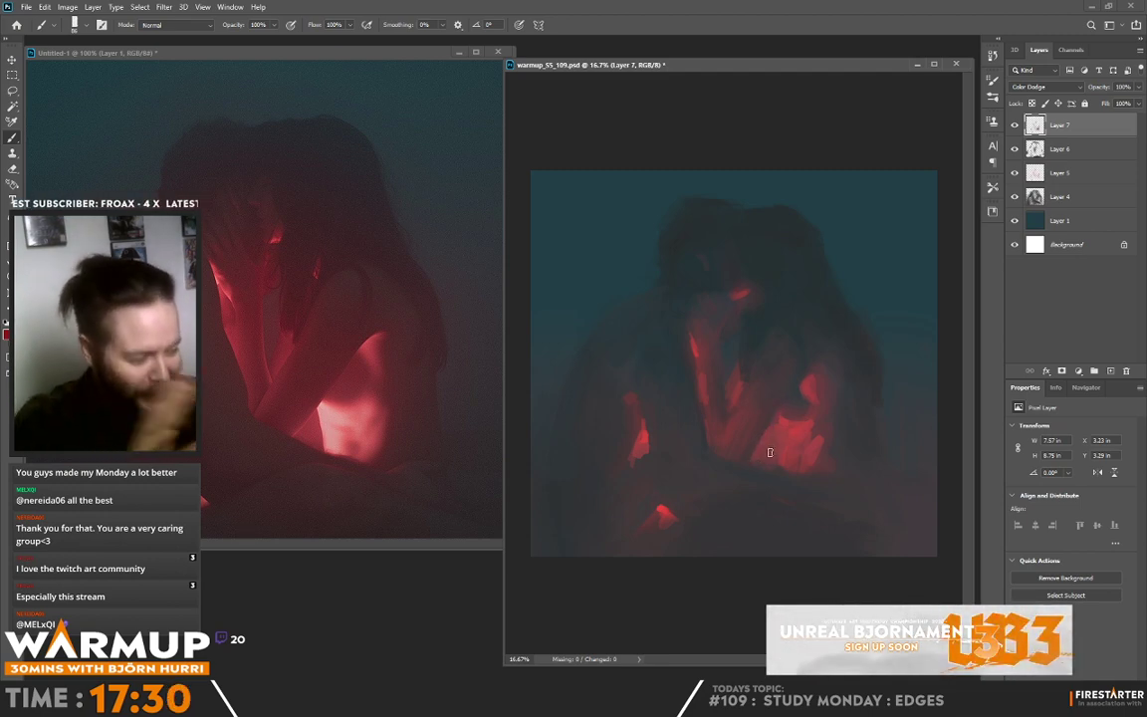
pyautogui.rightClick(779, 165)
pyautogui.press('Return')
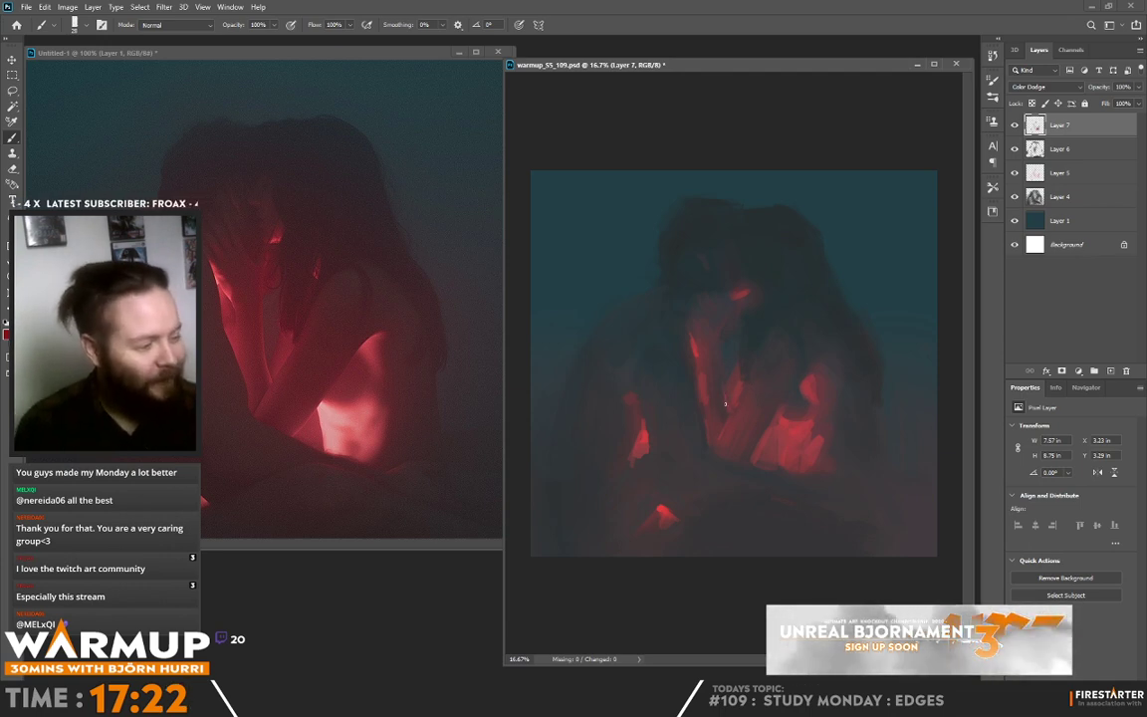
pyautogui.rightClick(745, 303)
pyautogui.press('Escape')
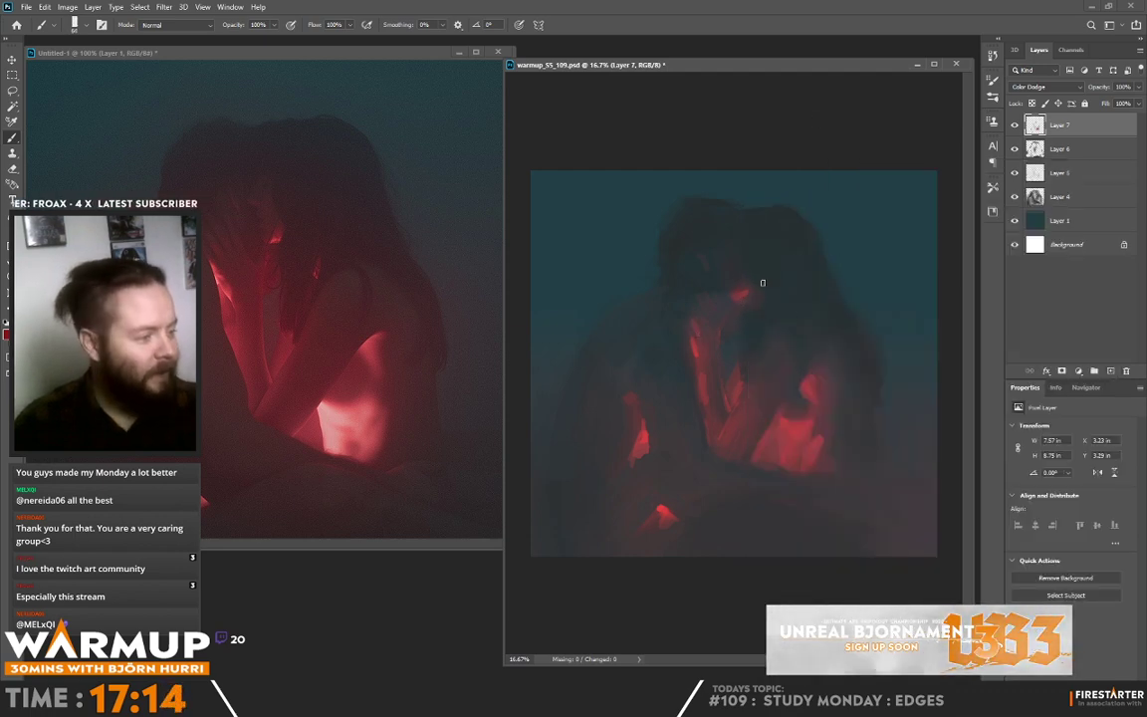
pyautogui.moveTo(749, 296); pyautogui.dragTo(777, 257)
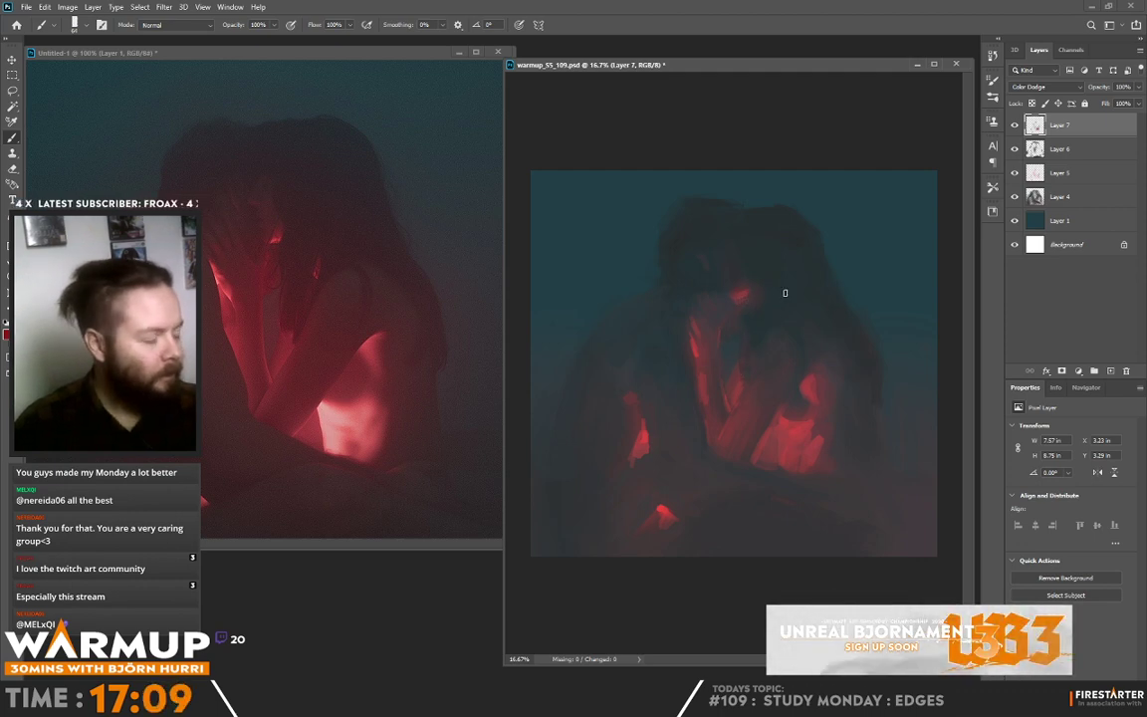
# Paint thin strands into the right figure's hair using Roller brush - 2 at 100 px and a colour sampled between the heads.
pyautogui.rightClick(801, 378)
pyautogui.click(1014, 461)
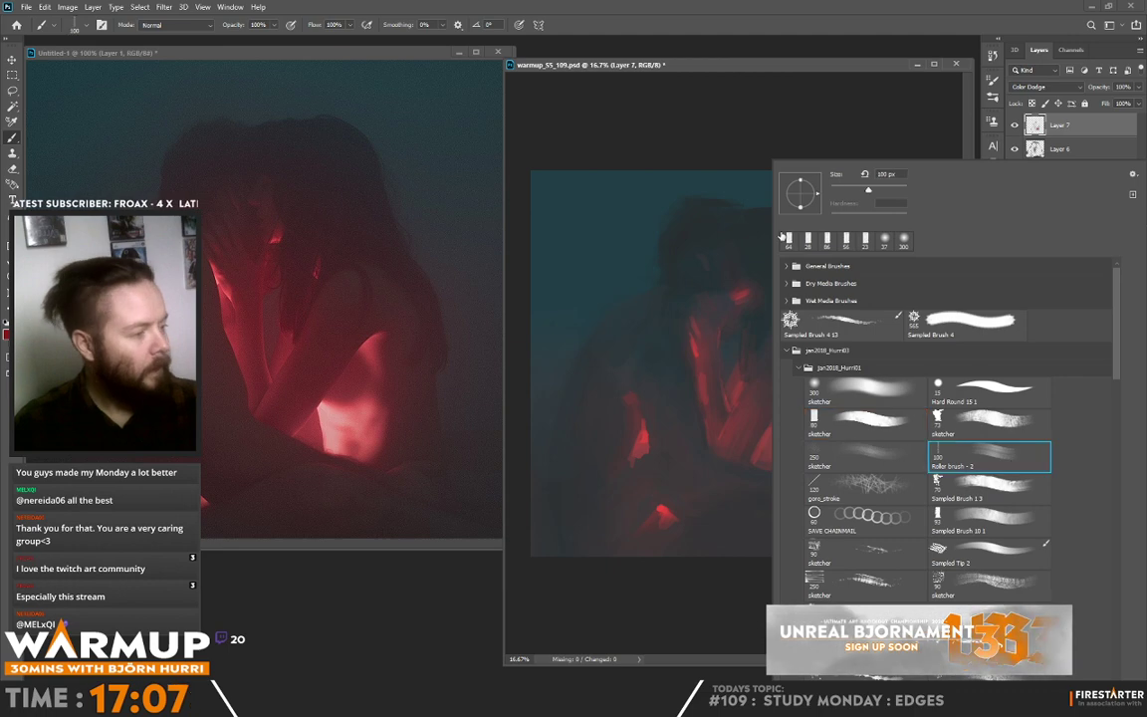
pyautogui.press('Return')
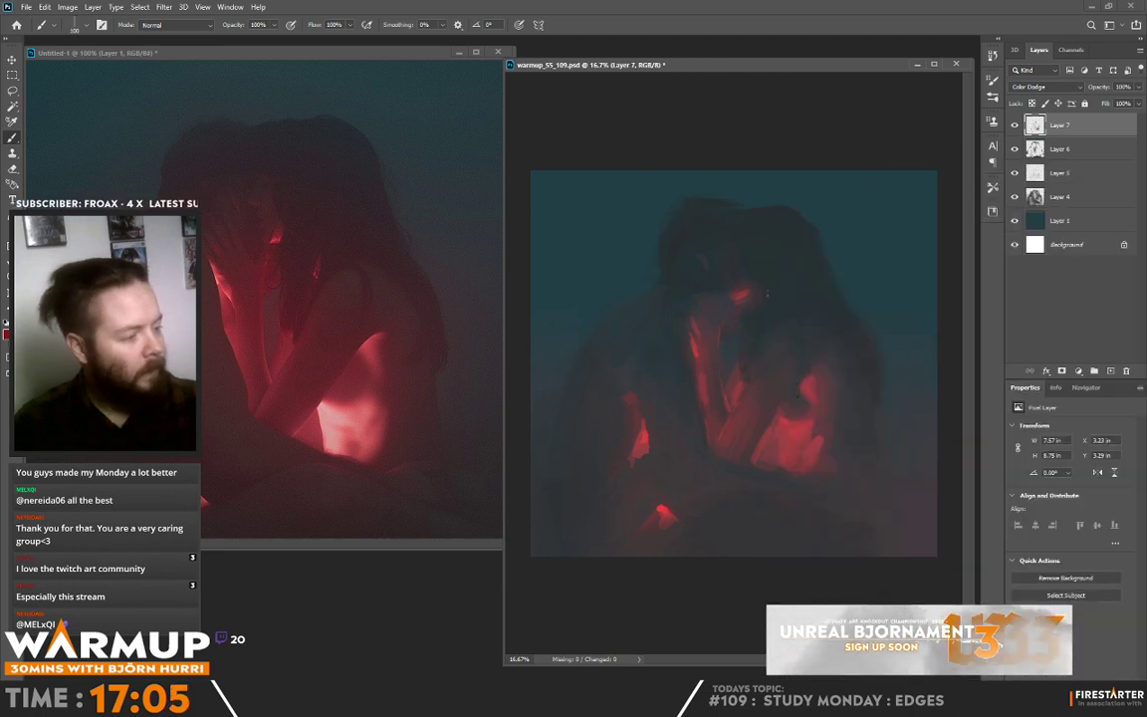
pyautogui.keyDown('alt'); pyautogui.click(742, 283); pyautogui.keyUp('alt')
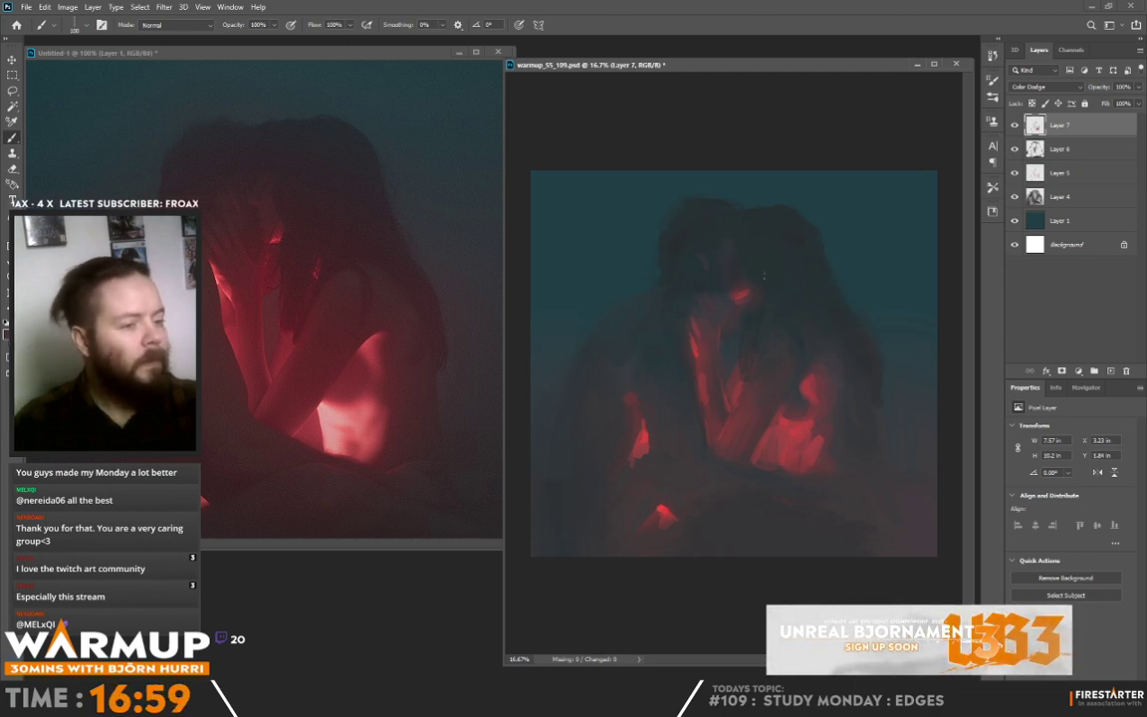
# Brush sampled tones over the left figure's hair and head outline with Roller brush - 2 at 37 px and 88 px.
pyautogui.rightClick(766, 162)
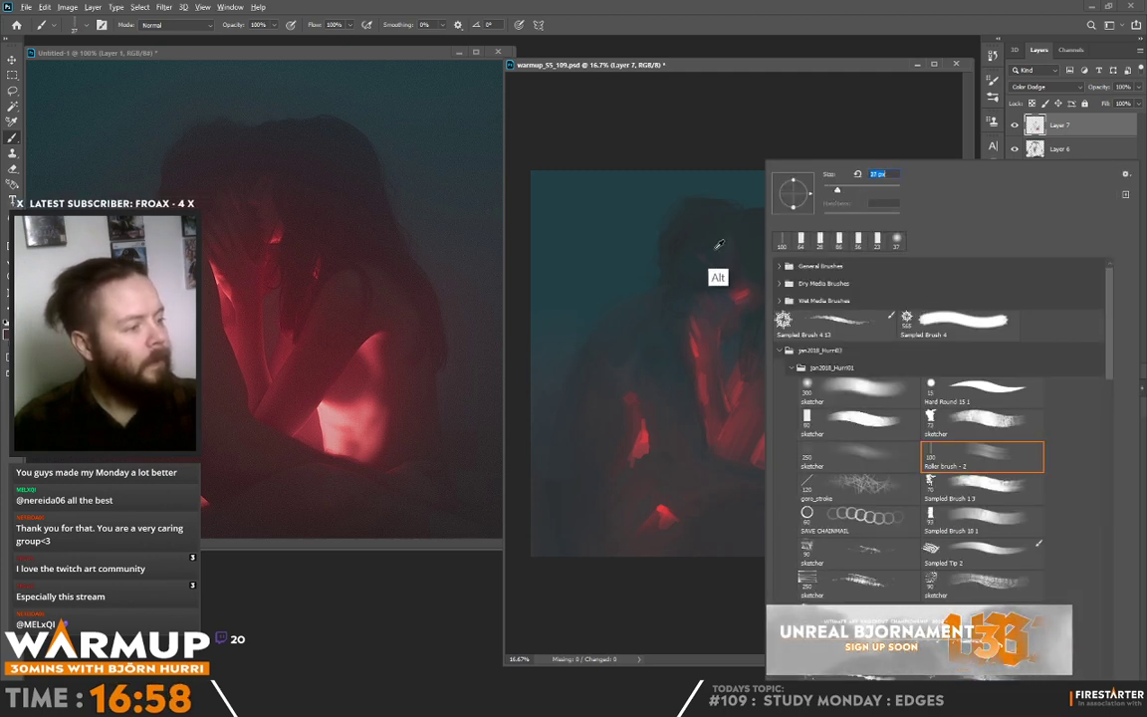
pyautogui.click(703, 251)
pyautogui.rightClick(772, 176)
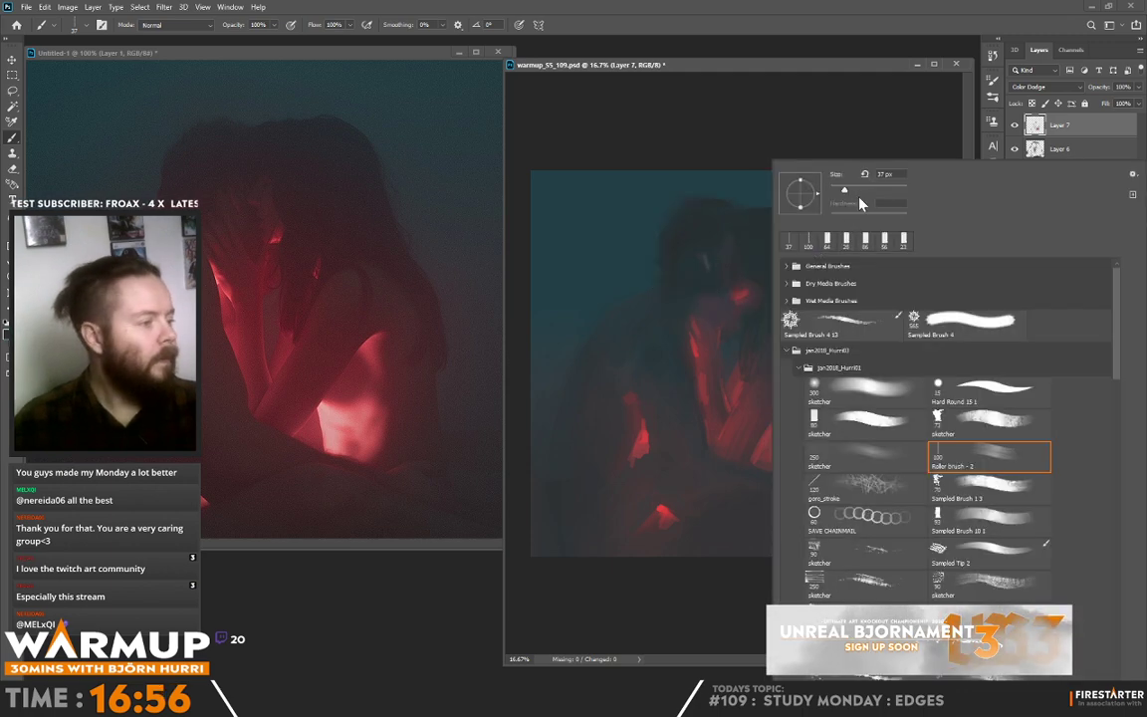
pyautogui.keyDown('alt'); pyautogui.click(697, 208); pyautogui.keyUp('alt')
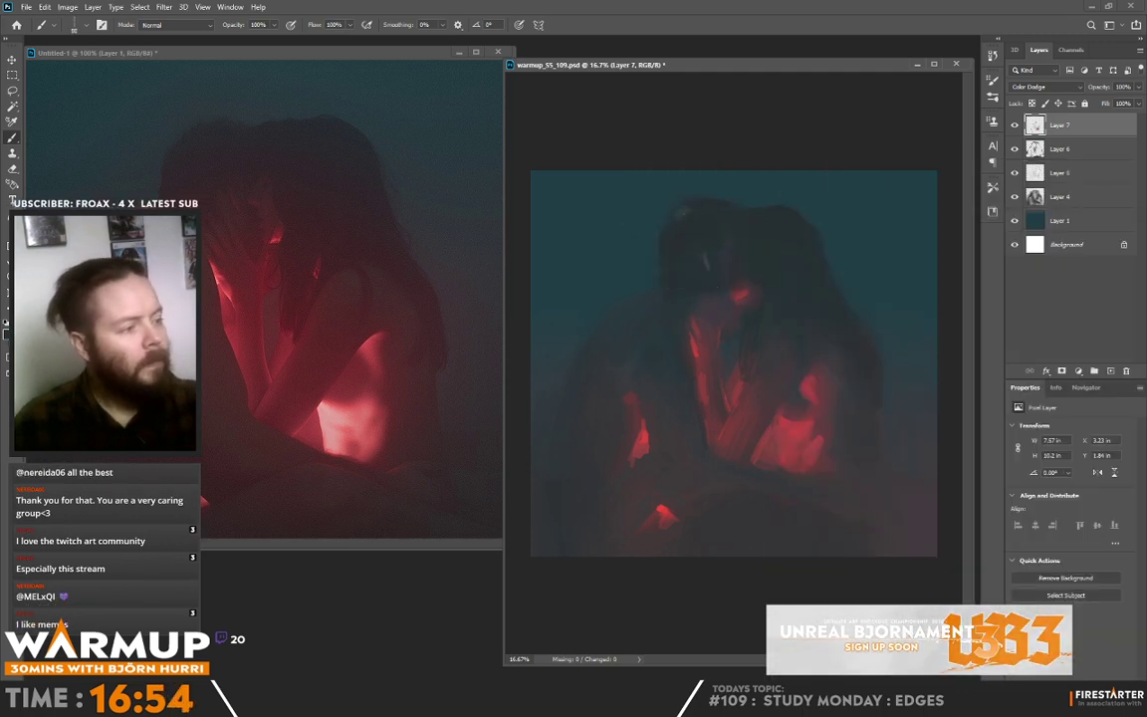
pyautogui.moveTo(629, 204); pyautogui.dragTo(627, 229)
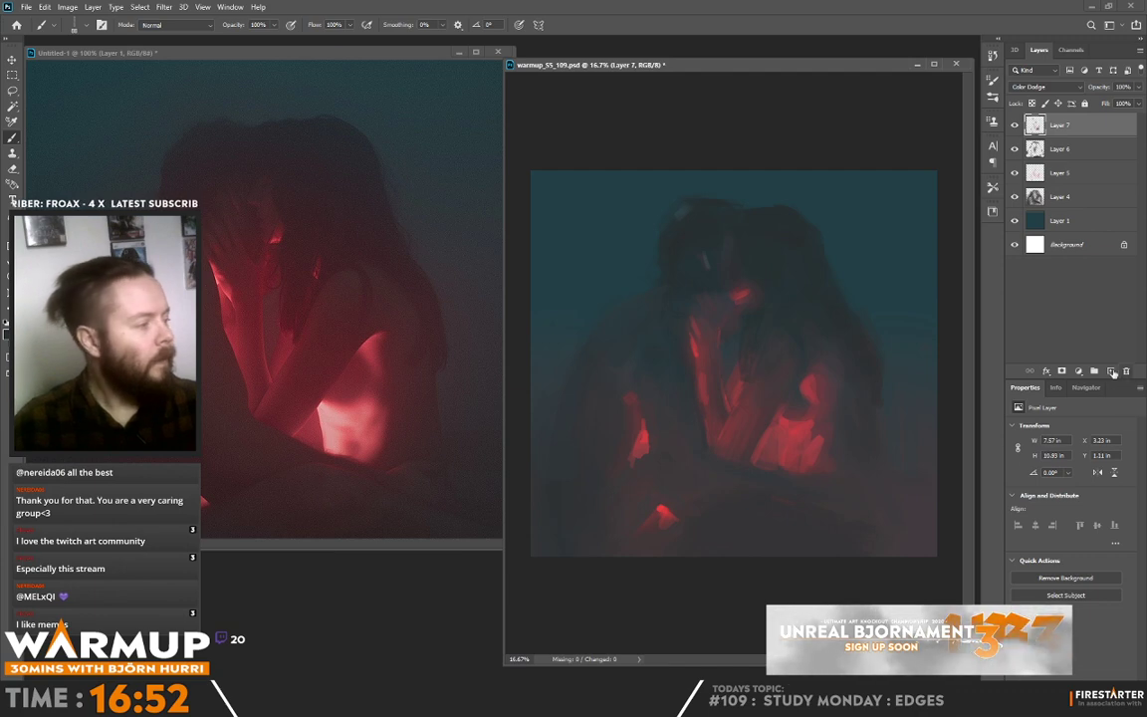
# Add a new Normal layer and darken the left figure's hair and face with sampled tones, reducing the roller brush to 61 px.
pyautogui.click(1112, 372)
pyautogui.keyDown('alt'); pyautogui.click(686, 210); pyautogui.keyUp('alt')
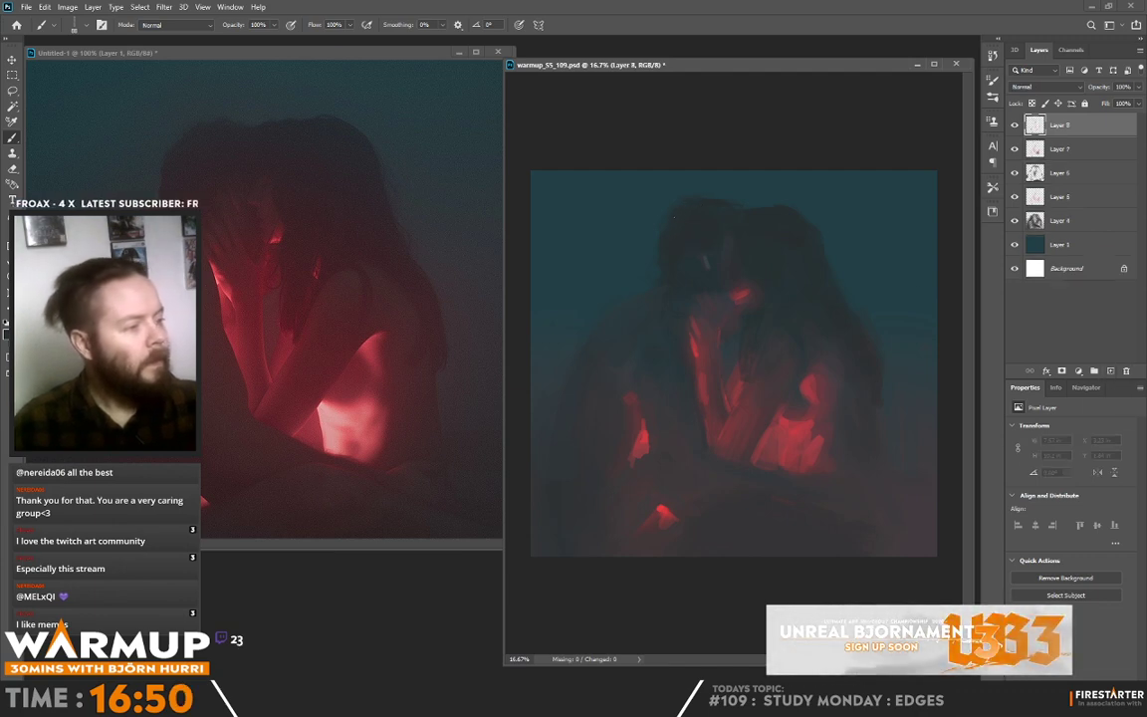
pyautogui.moveTo(707, 273); pyautogui.dragTo(701, 308)
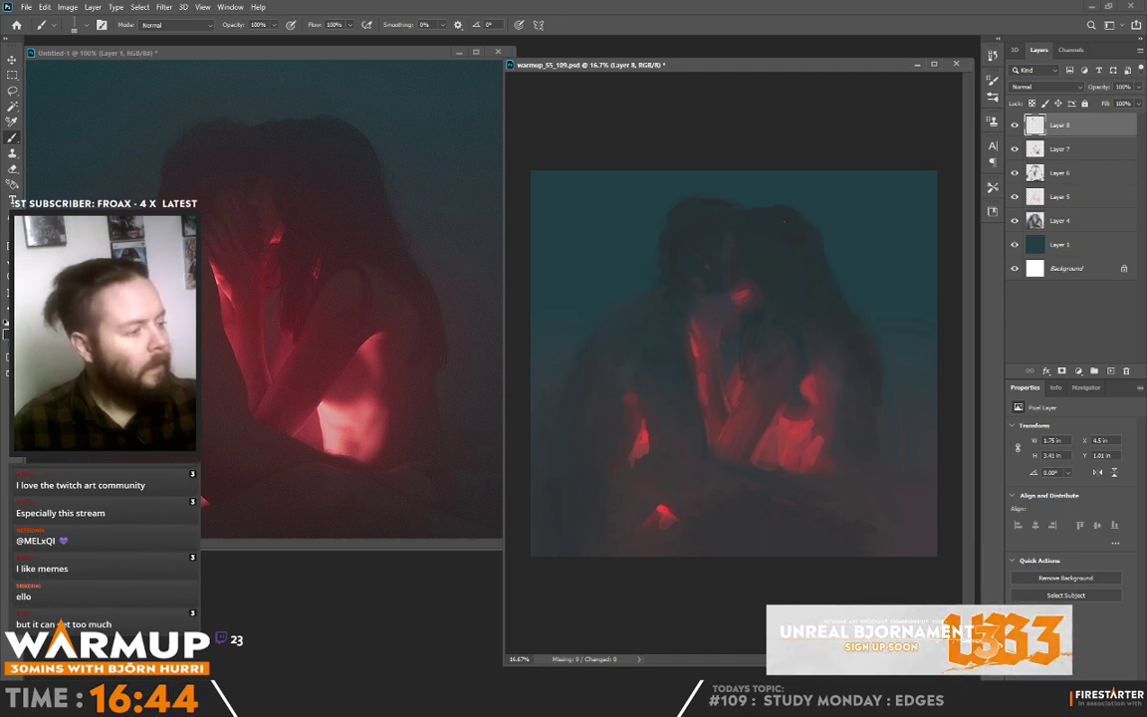
pyautogui.rightClick(739, 165)
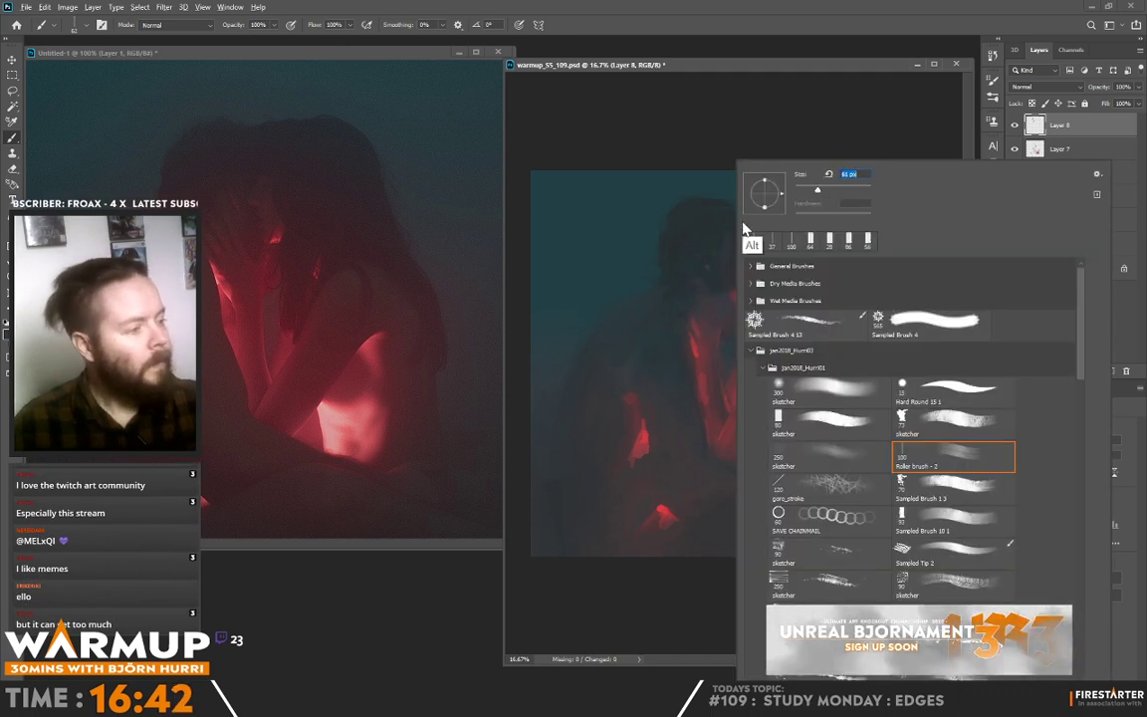
pyautogui.click(725, 301)
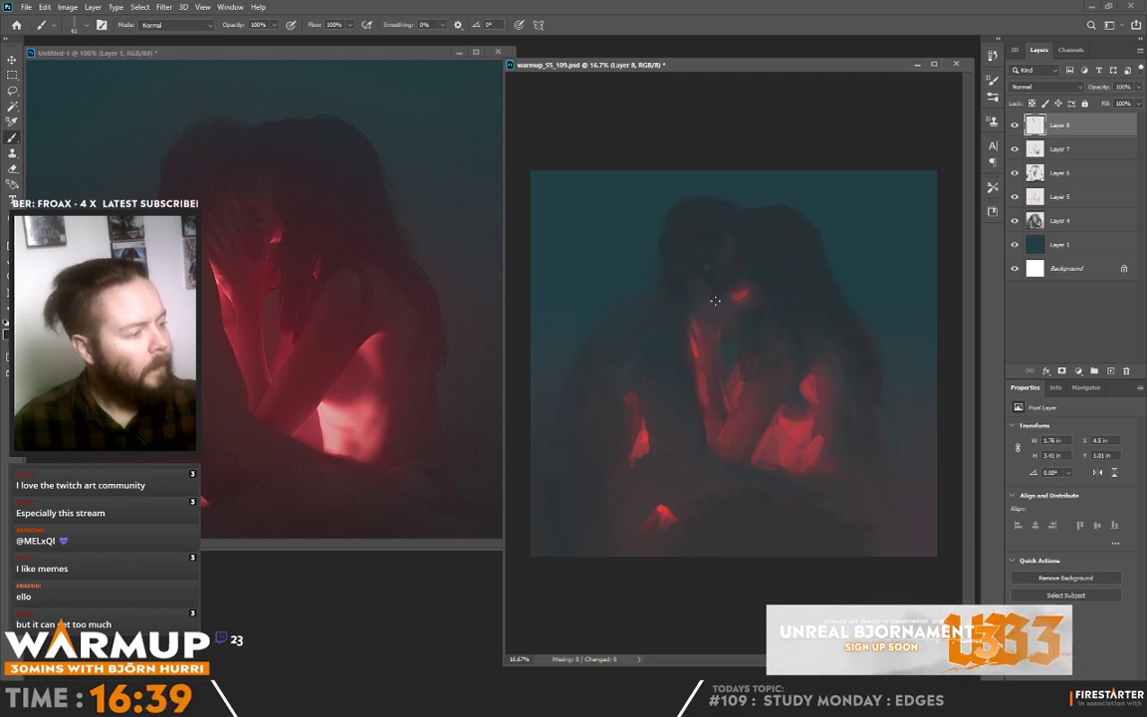
# Refine the gap between the two heads with sampled hair and background colours, then soften the hair with the roller brush at 130 px.
pyautogui.keyDown('alt'); pyautogui.click(734, 239); pyautogui.keyUp('alt')
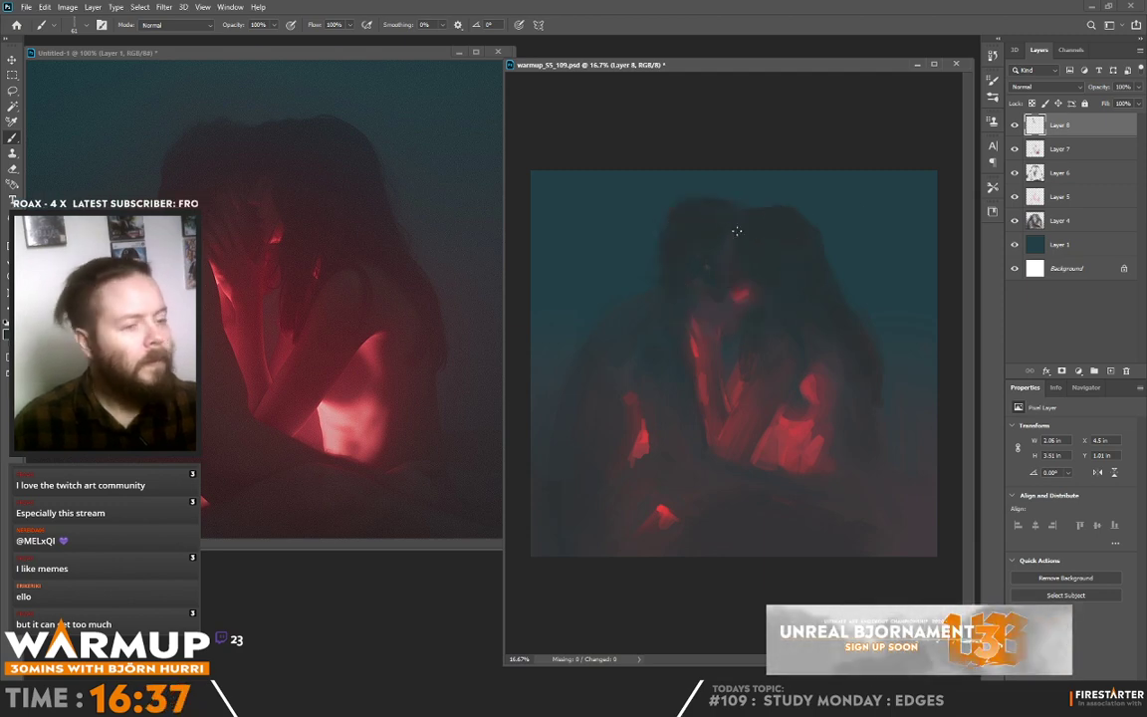
pyautogui.keyDown('alt'); pyautogui.click(809, 189); pyautogui.keyUp('alt')
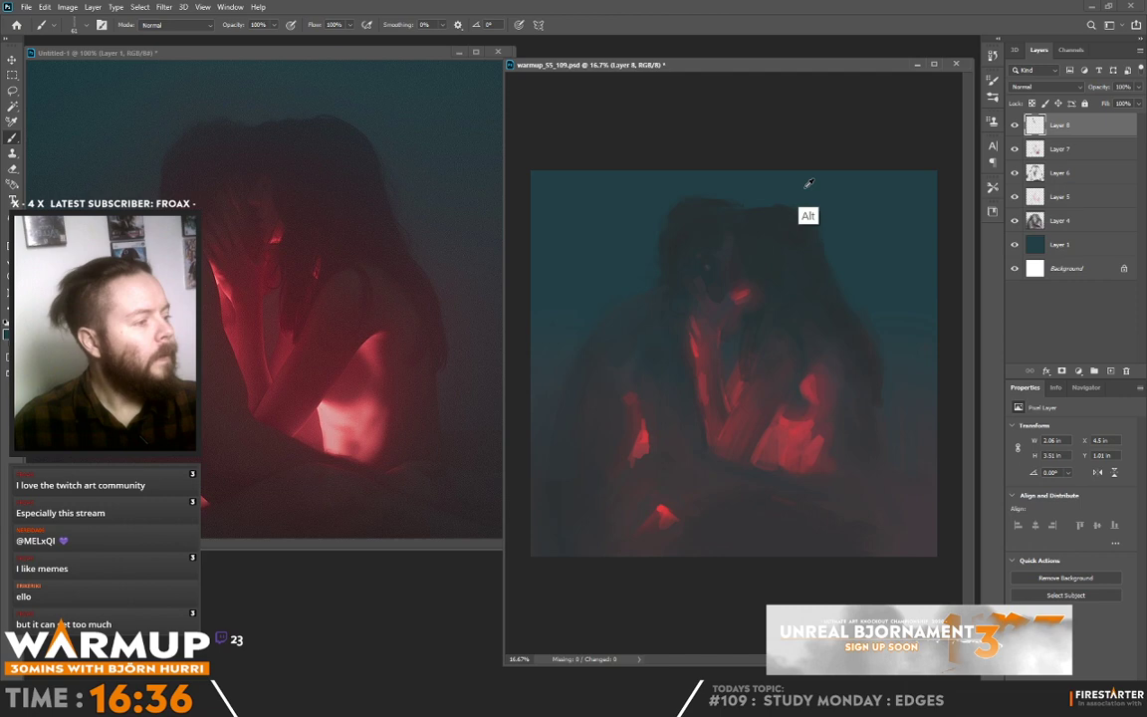
pyautogui.keyDown('alt'); pyautogui.click(721, 251); pyautogui.keyUp('alt')
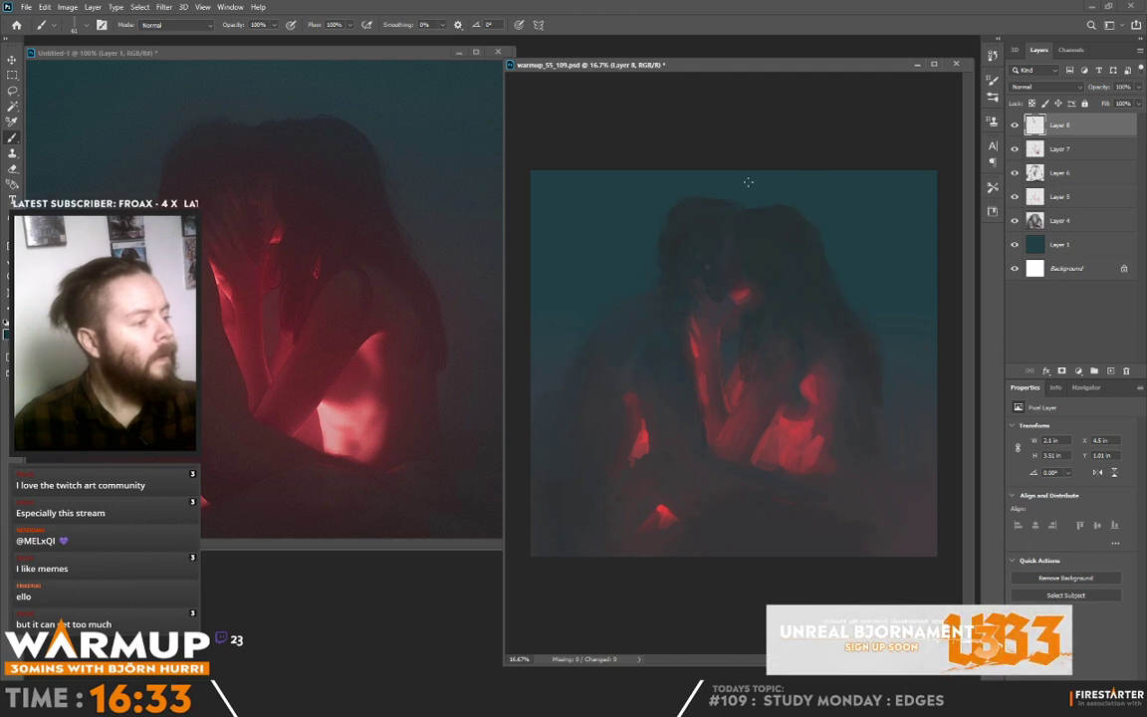
pyautogui.keyDown('alt'); pyautogui.click(730, 242); pyautogui.keyUp('alt')
pyautogui.keyDown('alt'); pyautogui.click(719, 227); pyautogui.keyUp('alt')
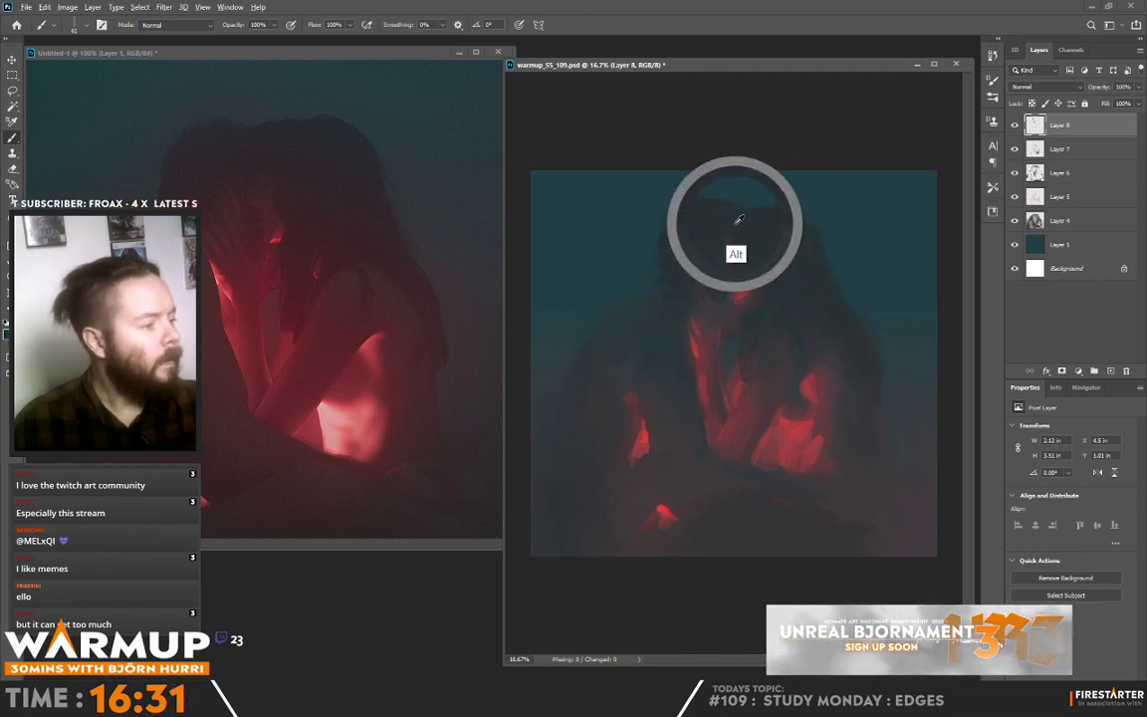
pyautogui.rightClick(758, 182)
pyautogui.keyDown('alt'); pyautogui.click(742, 204); pyautogui.keyUp('alt')
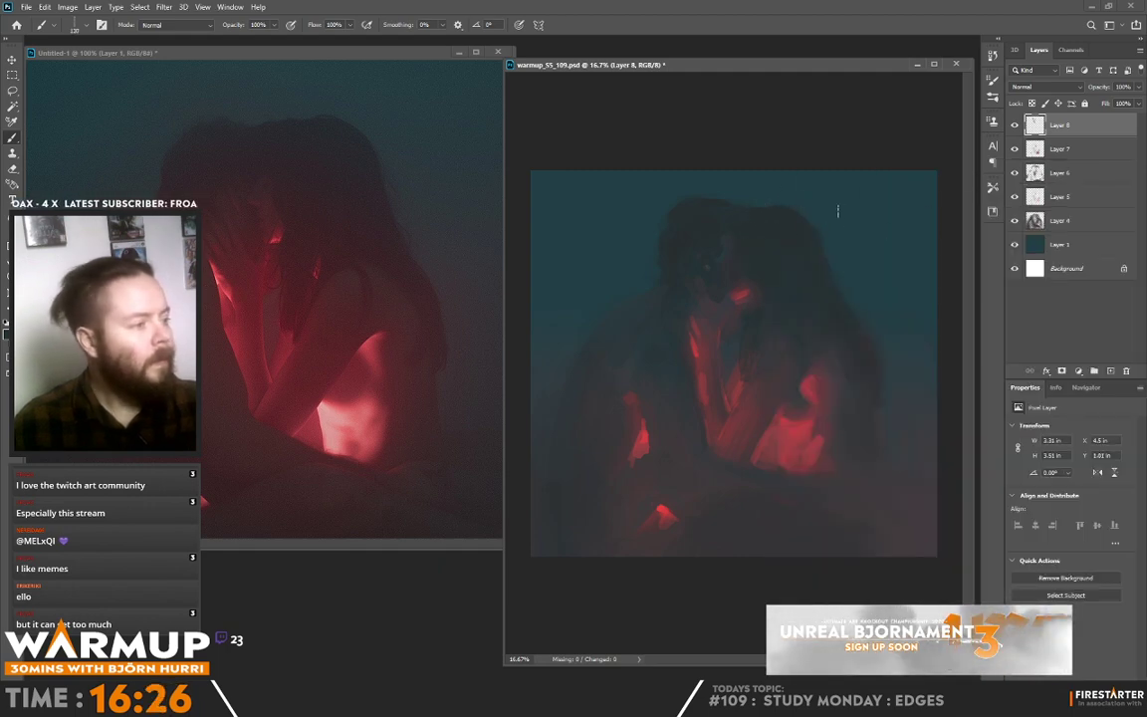
# Paint fine hair edges on the right and left heads with the rectangular sketcher brush, starting at 18 px and enlarging it to 26 px.
pyautogui.rightClick(878, 197)
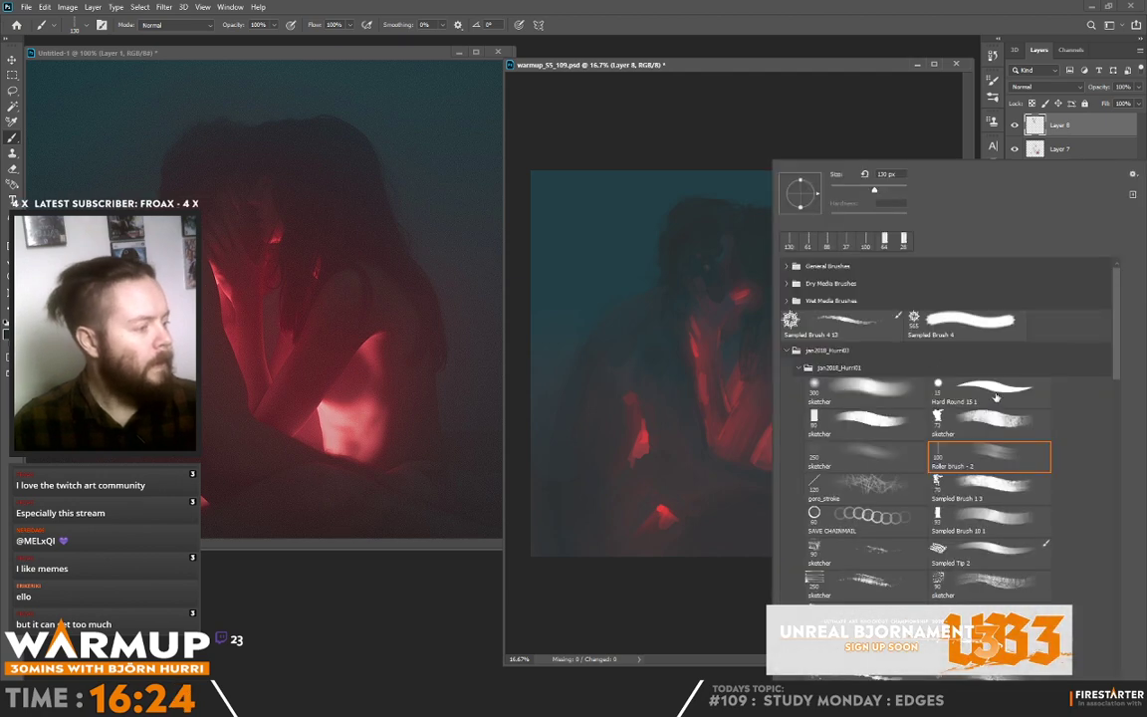
pyautogui.click(886, 425)
pyautogui.press('Return')
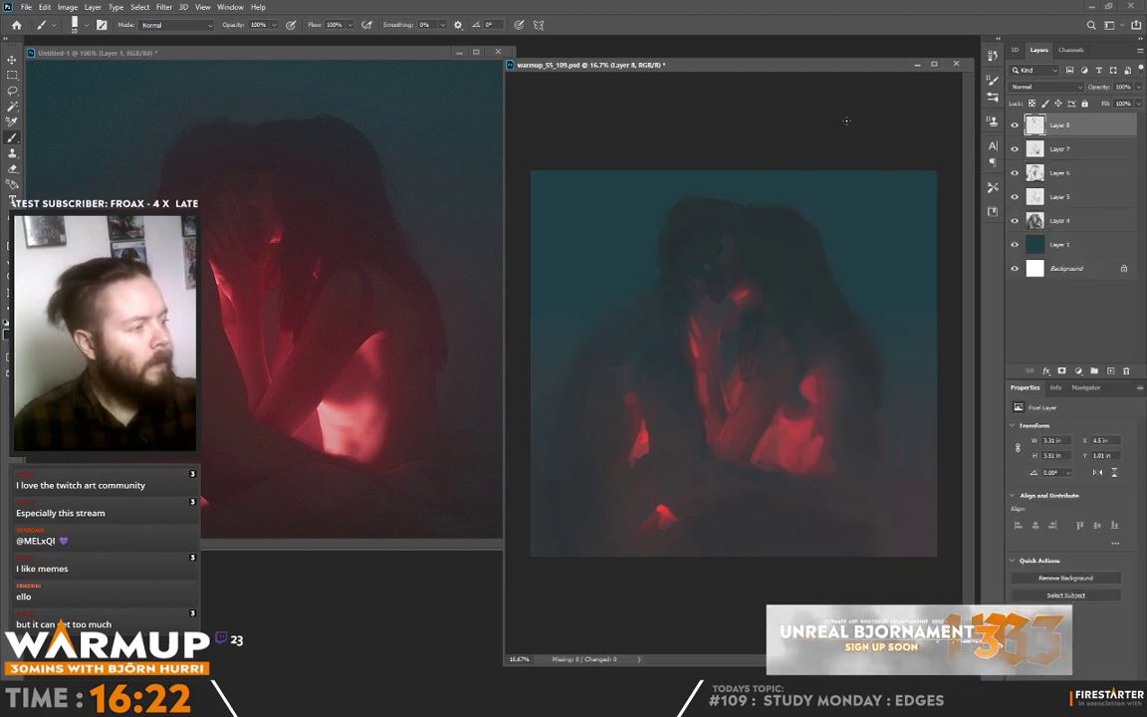
pyautogui.moveTo(815, 239); pyautogui.dragTo(819, 232)
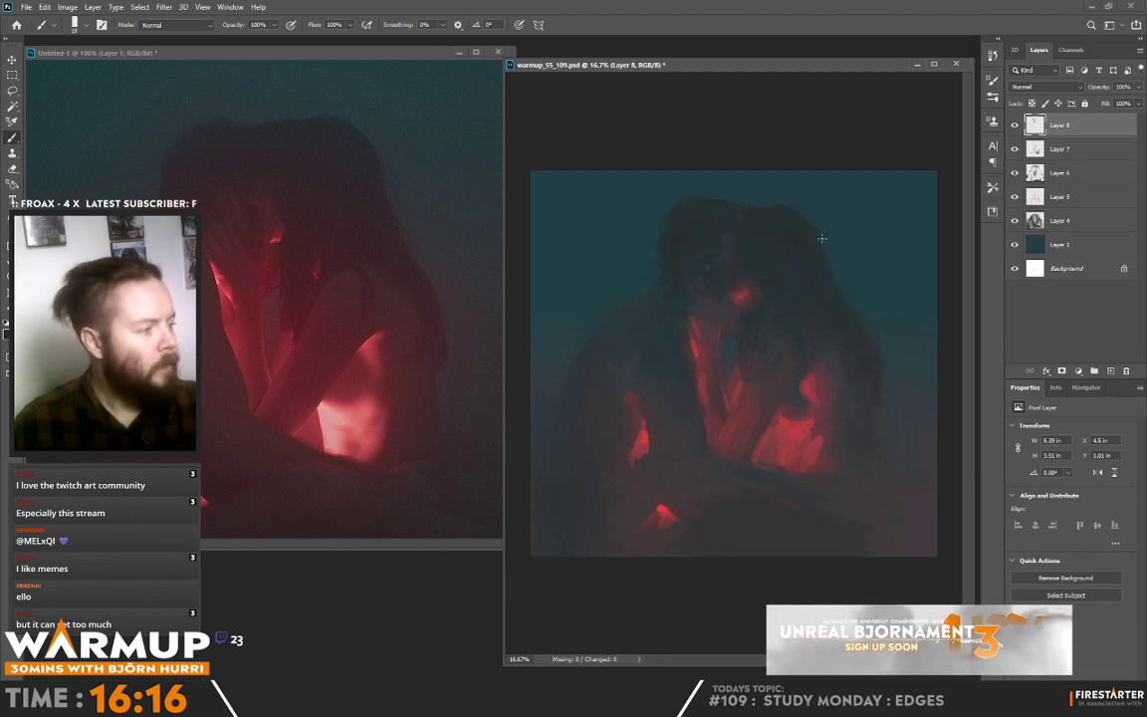
pyautogui.moveTo(822, 238); pyautogui.dragTo(829, 264)
pyautogui.hotkey('ctrl', 'z')
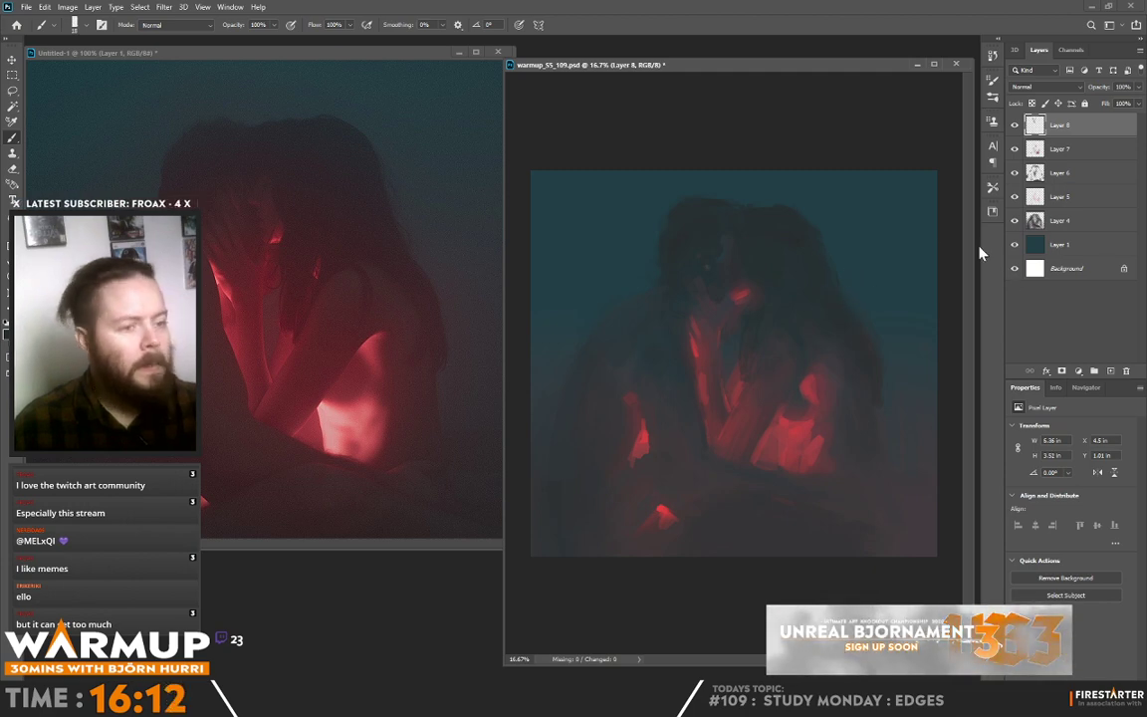
pyautogui.moveTo(701, 198); pyautogui.dragTo(678, 199)
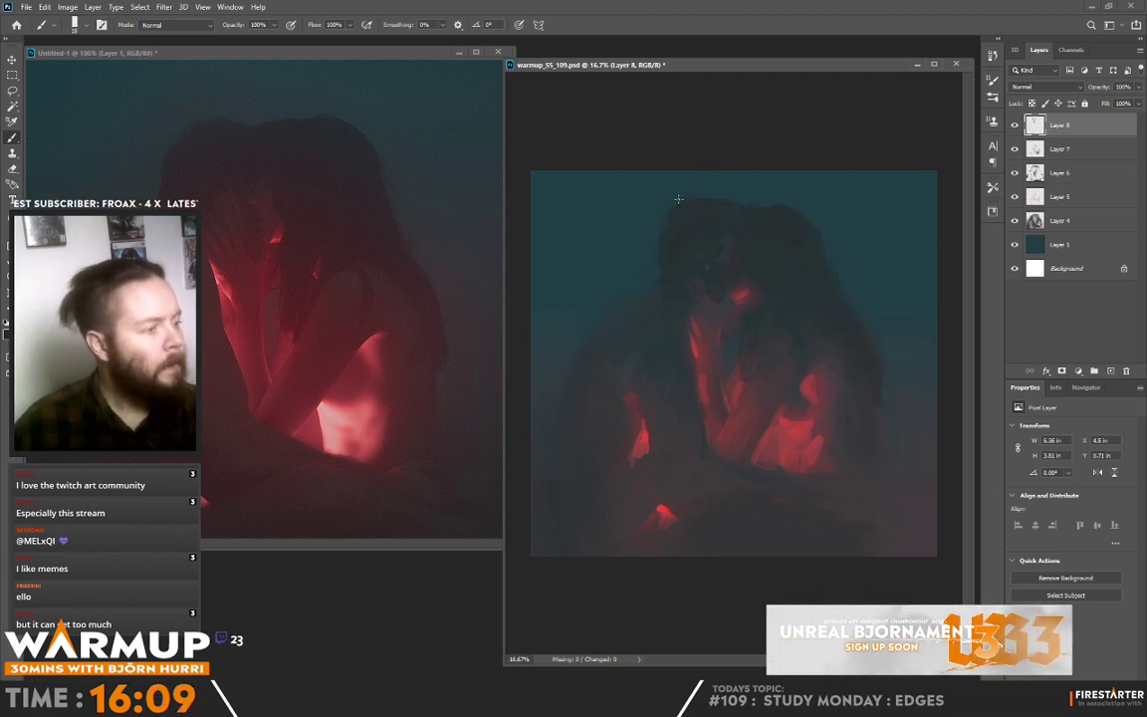
pyautogui.rightClick(717, 155)
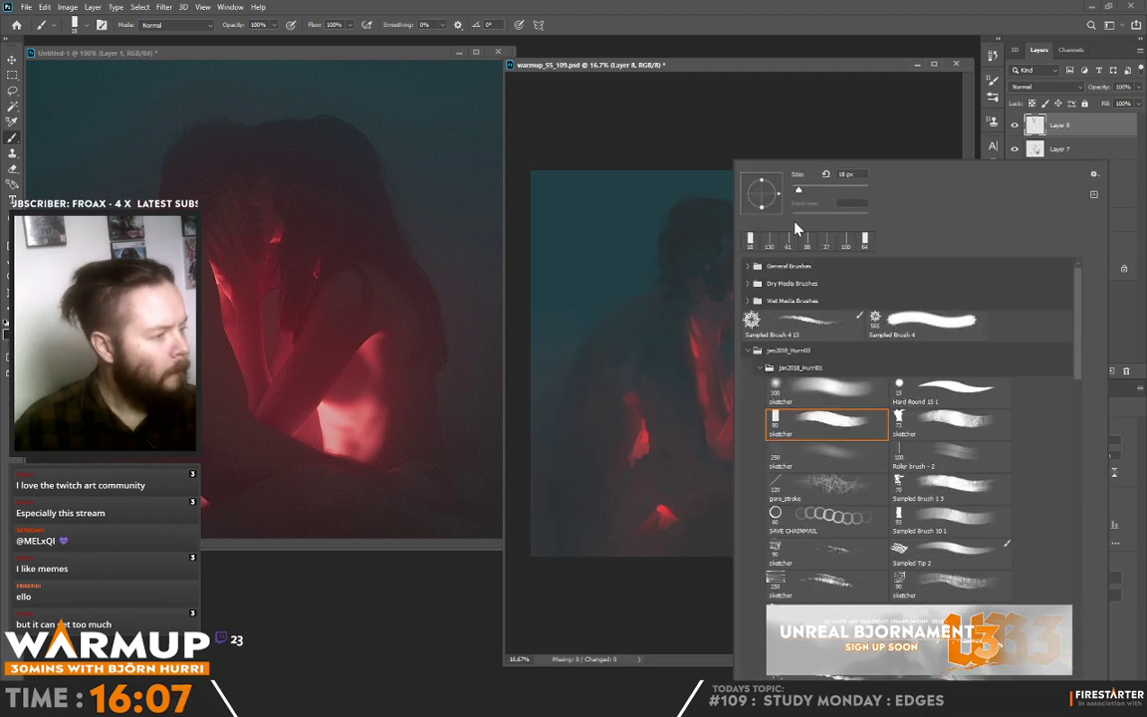
pyautogui.press('Escape')
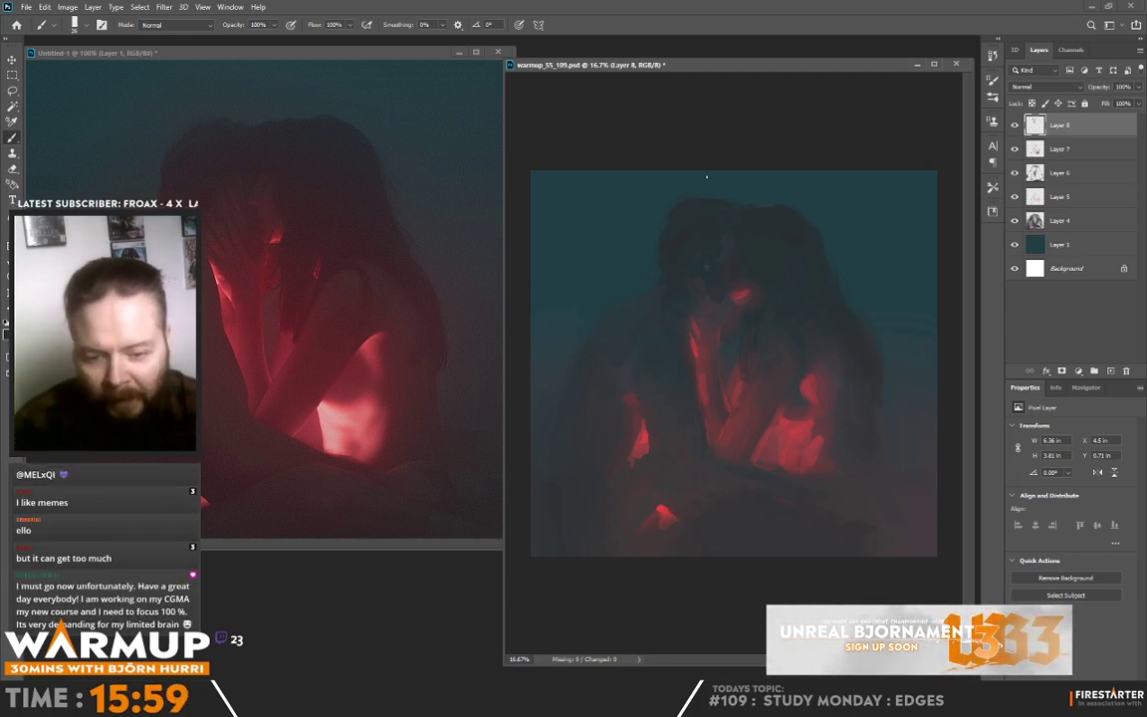
# Reshape the left figure's neck, shoulder and back edge with sampled dark and background tones using the sketcher brush at 61 px.
pyautogui.rightClick(741, 291)
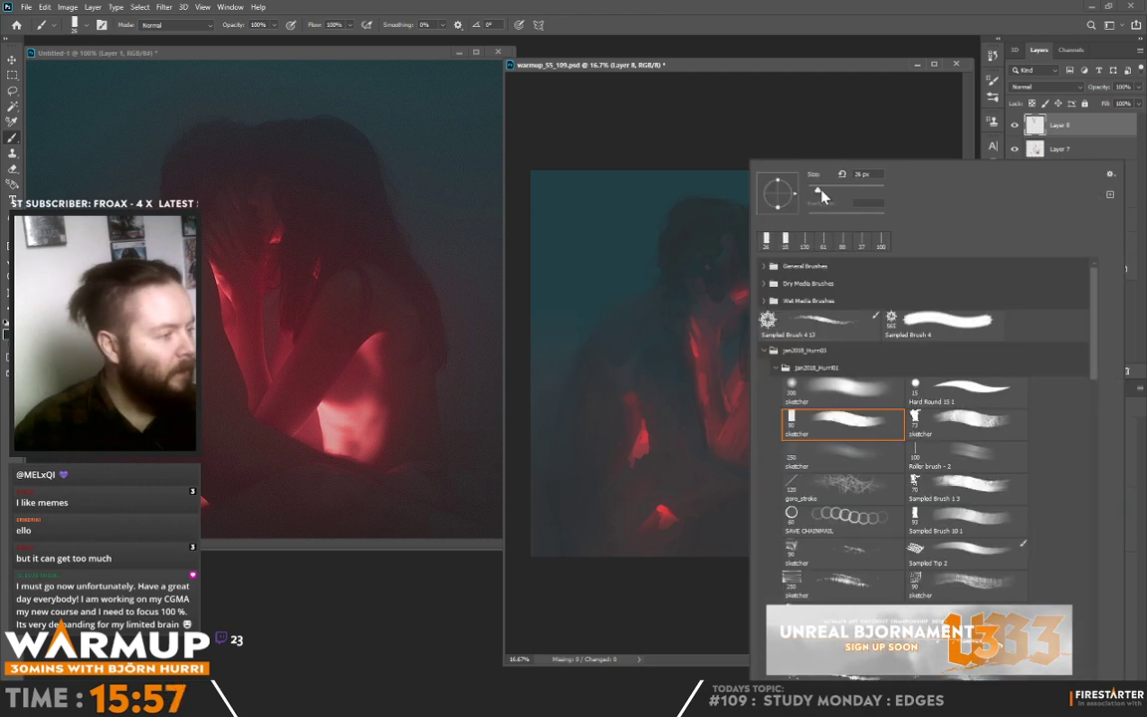
pyautogui.moveTo(820, 190); pyautogui.dragTo(829, 189)
pyautogui.keyDown('alt'); pyautogui.click(663, 263); pyautogui.keyUp('alt')
pyautogui.moveTo(663, 261); pyautogui.dragTo(668, 290)
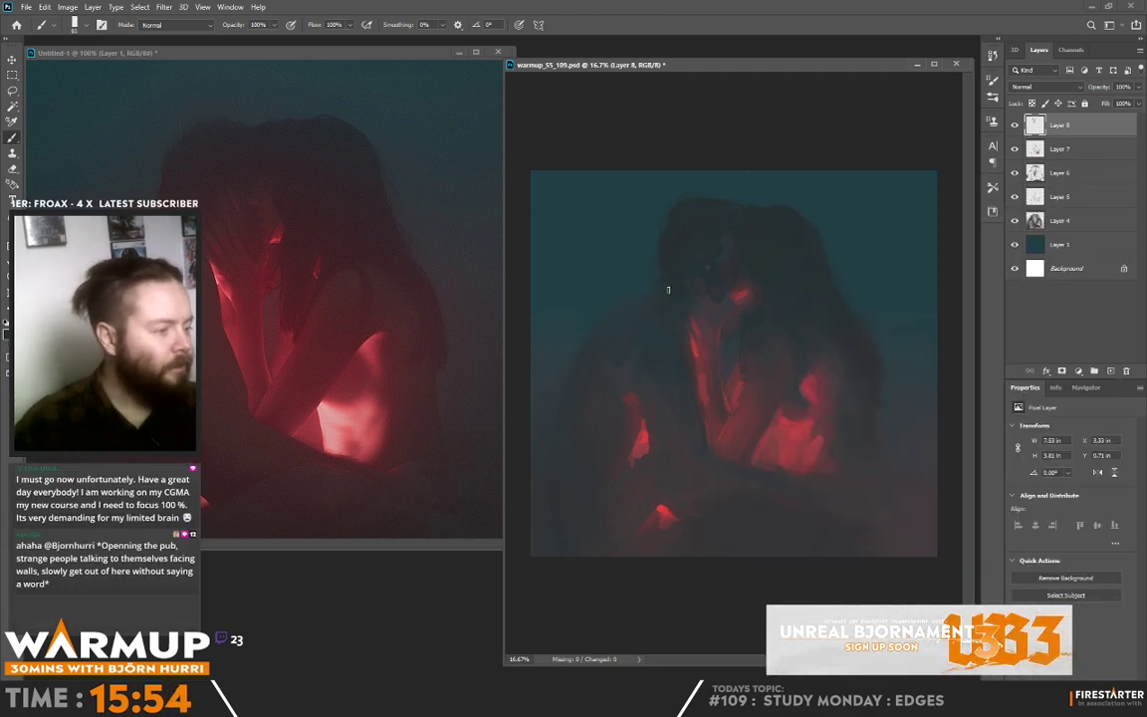
pyautogui.moveTo(594, 301)
pyautogui.mouseDown()
pyautogui.moveTo(609, 289)
pyautogui.moveTo(622, 309)
pyautogui.mouseUp()
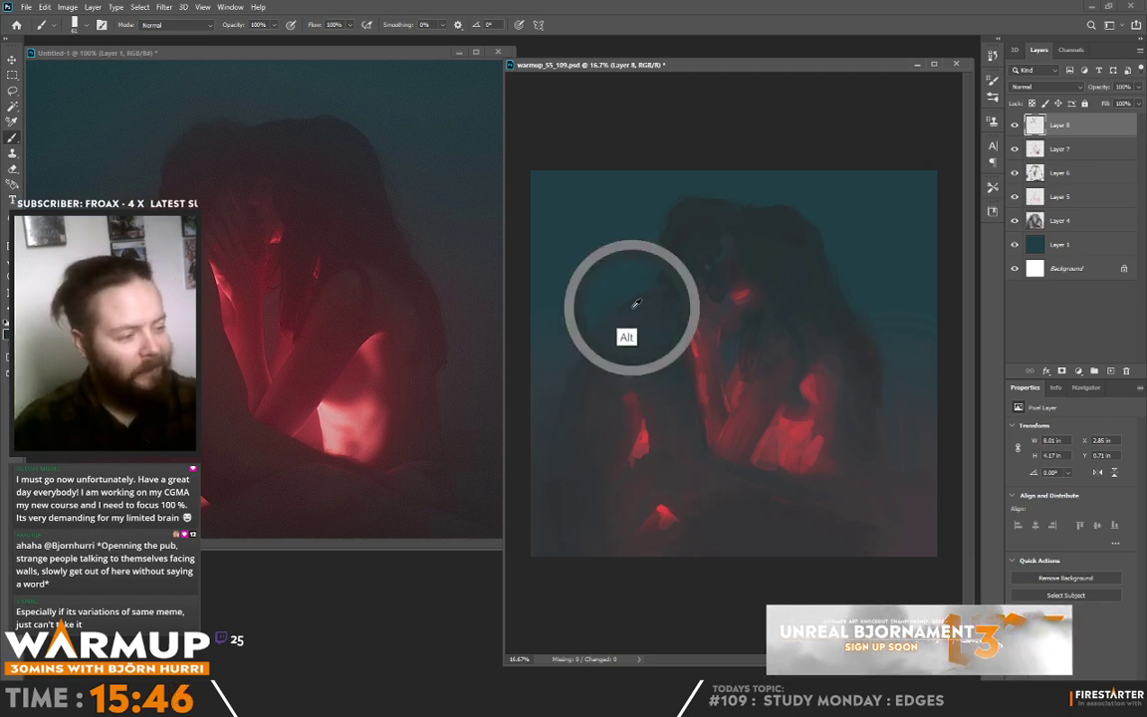
pyautogui.moveTo(552, 320); pyautogui.dragTo(554, 289)
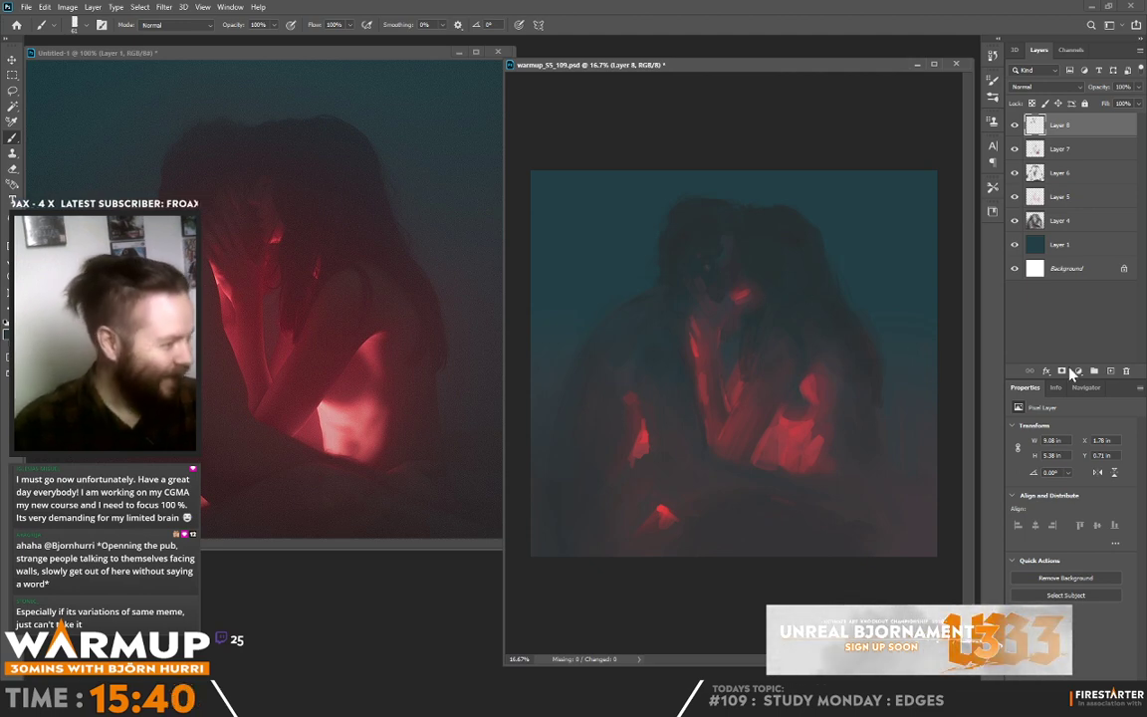
# Add a new layer and brush soft haze over the canvas's lower-left area with the soft round sketcher brush at 1102 px.
pyautogui.click(1110, 370)
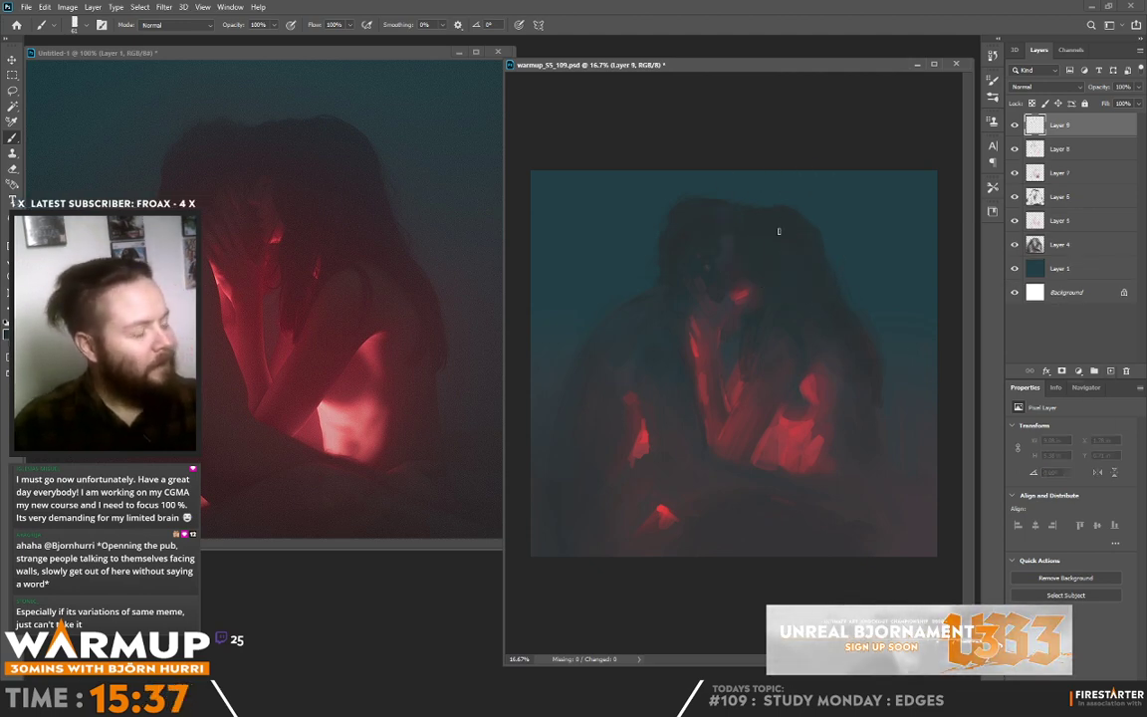
pyautogui.rightClick(780, 230)
pyautogui.click(864, 390)
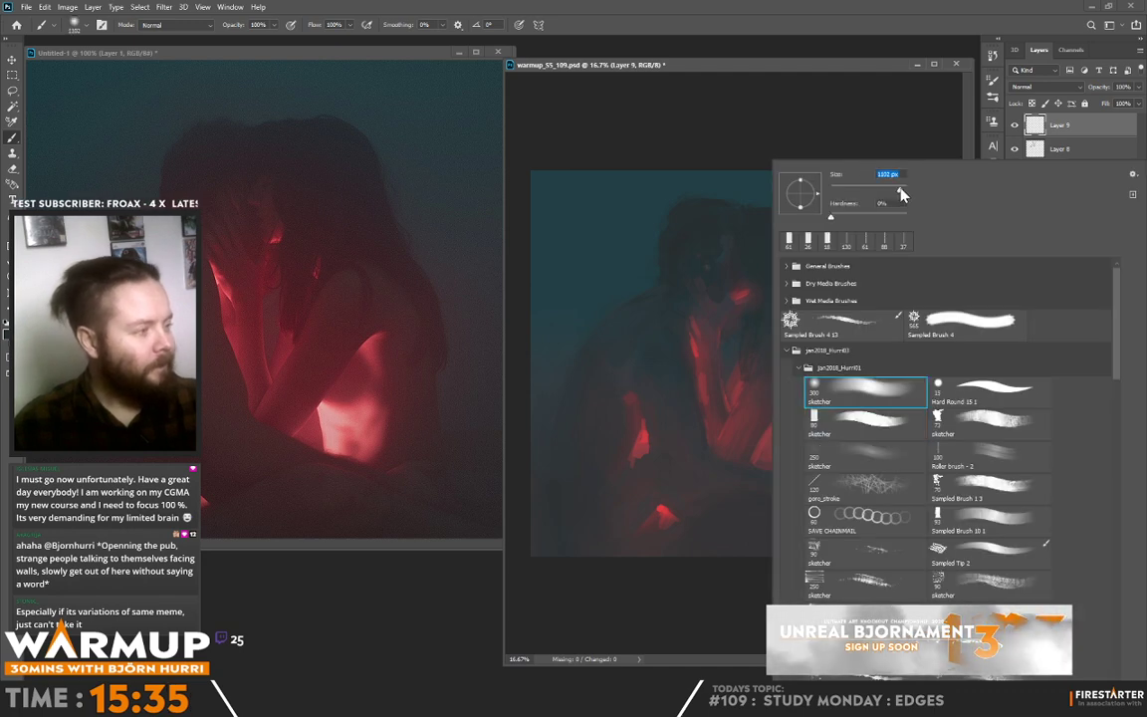
pyautogui.press('Return')
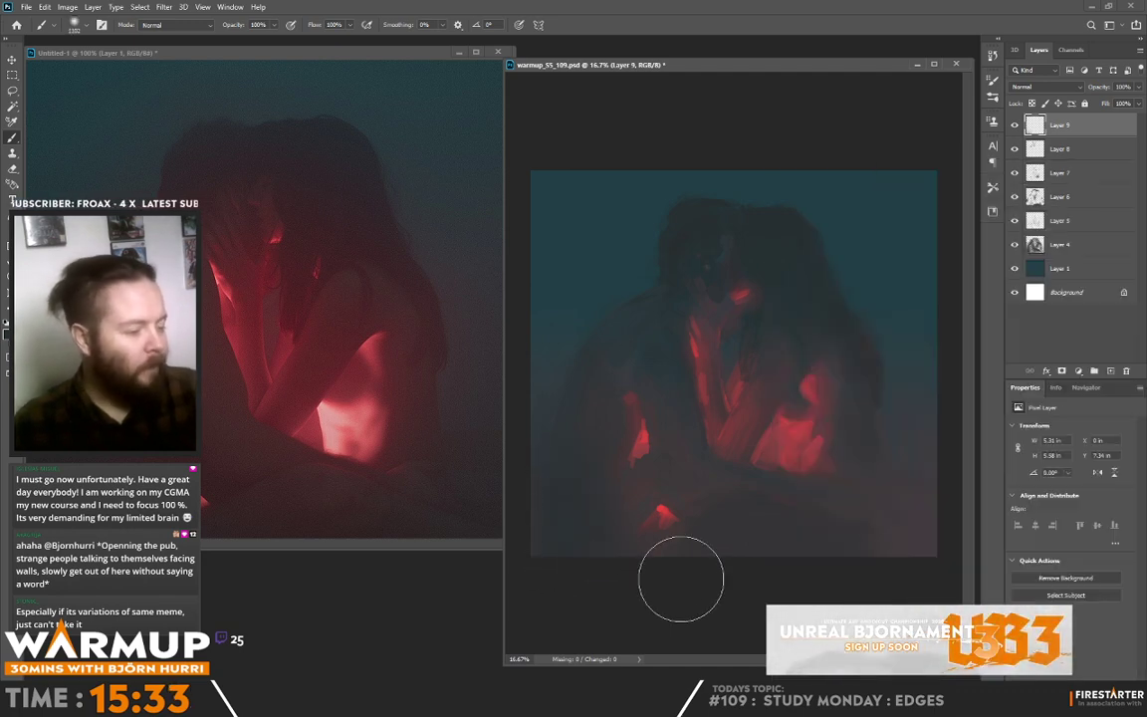
pyautogui.rightClick(679, 458)
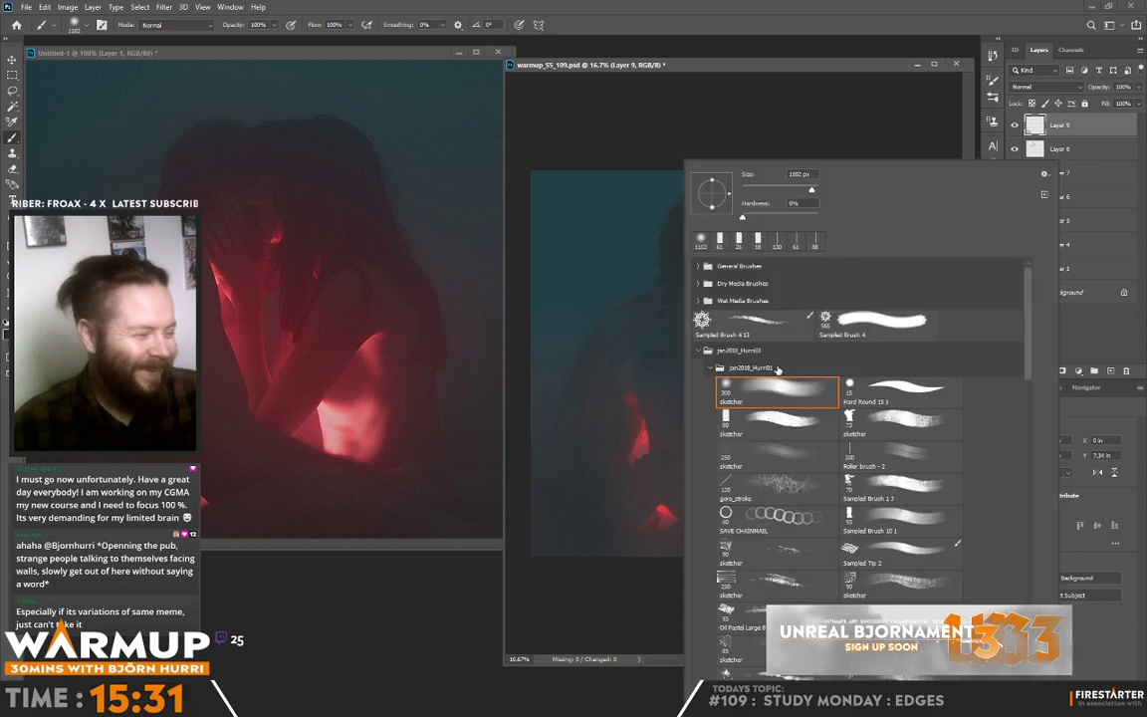
pyautogui.press('Return')
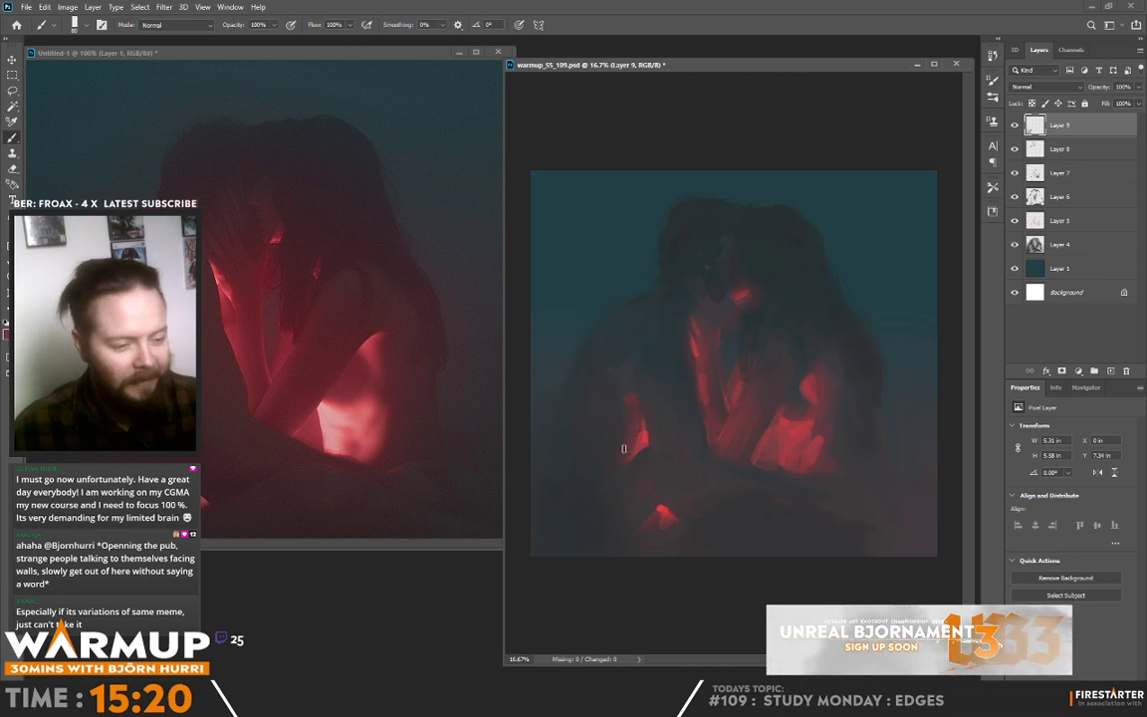
# Blend dark and muted red tones over the left figure's side and upper arm with the rectangular sketcher brush at 275 px.
pyautogui.rightClick(650, 398)
pyautogui.click(779, 191)
pyautogui.moveTo(602, 406); pyautogui.dragTo(622, 425)
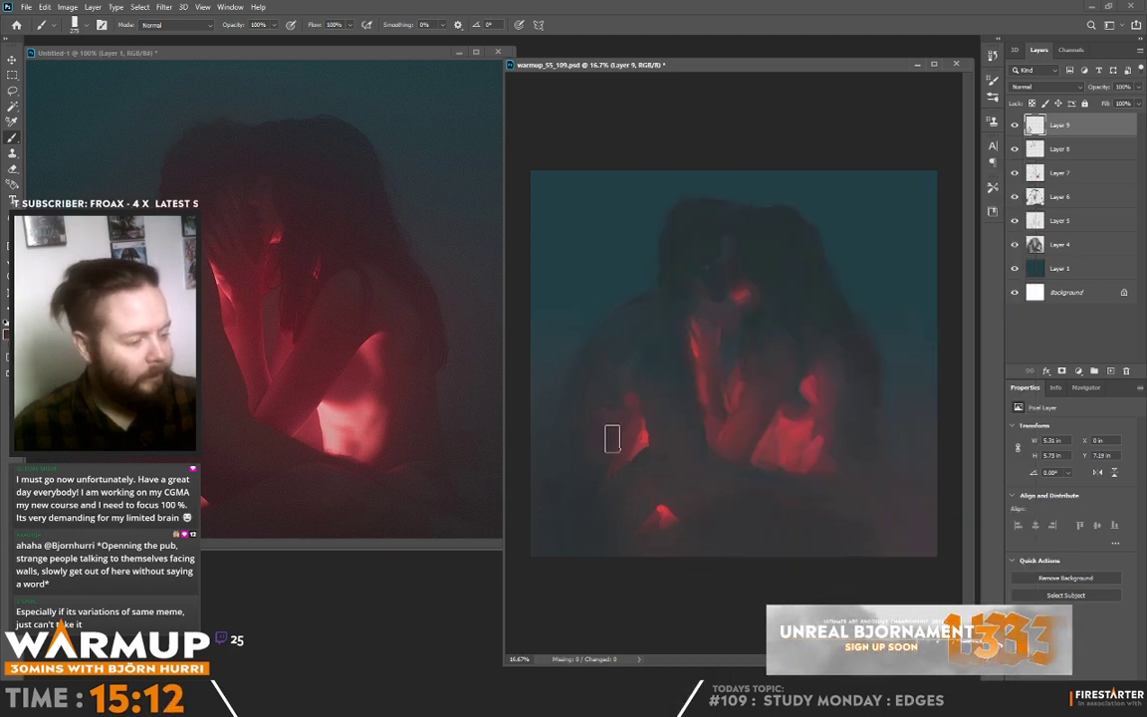
pyautogui.moveTo(612, 438)
pyautogui.mouseDown()
pyautogui.moveTo(615, 355)
pyautogui.moveTo(624, 414)
pyautogui.moveTo(633, 383)
pyautogui.mouseUp()
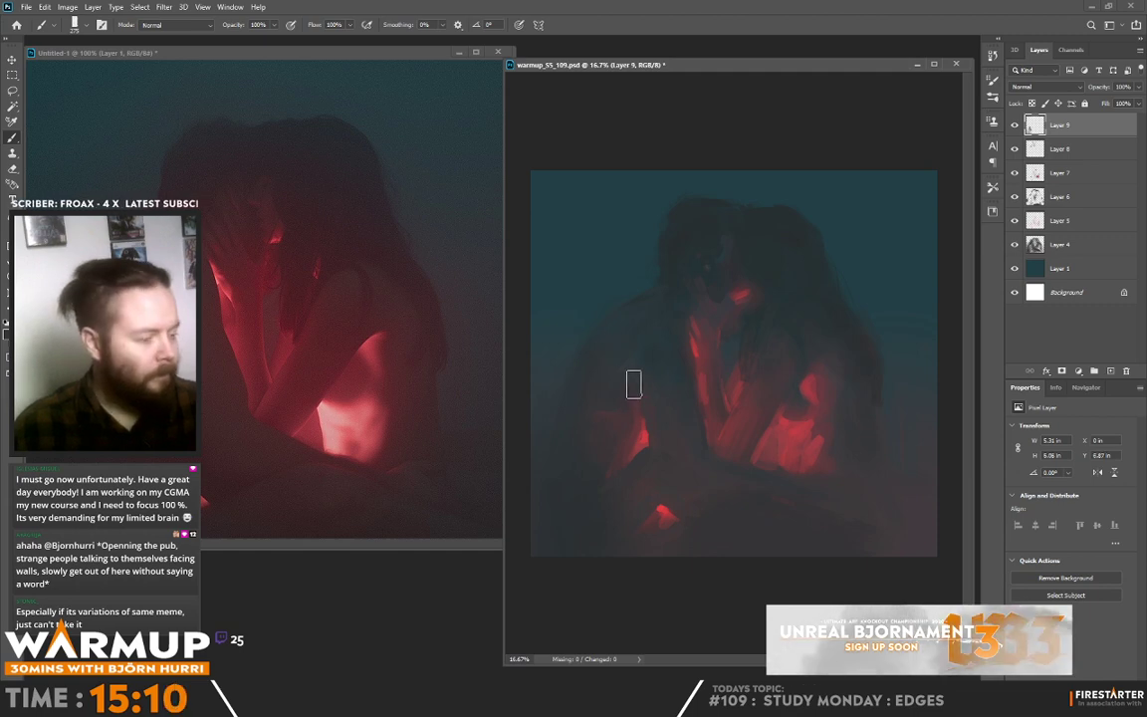
# Paint a thin red rim along the left figure's arm with a much smaller rectangular sketcher brush and save the document.
pyautogui.rightClick(637, 393)
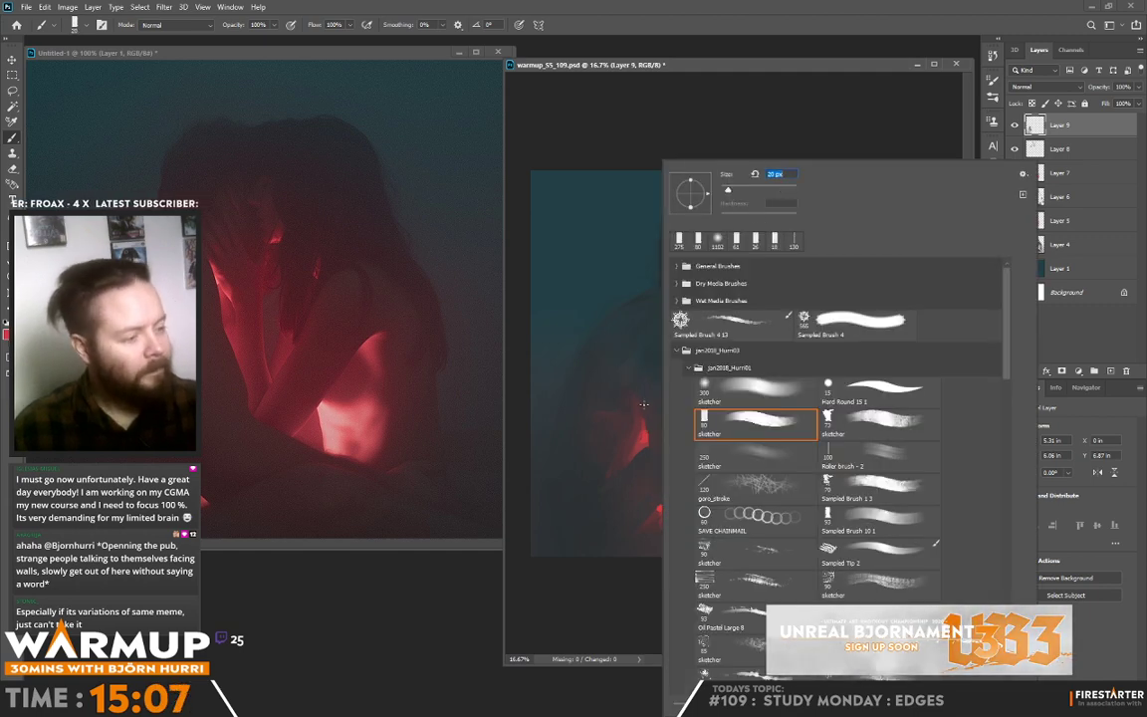
pyautogui.click(643, 403)
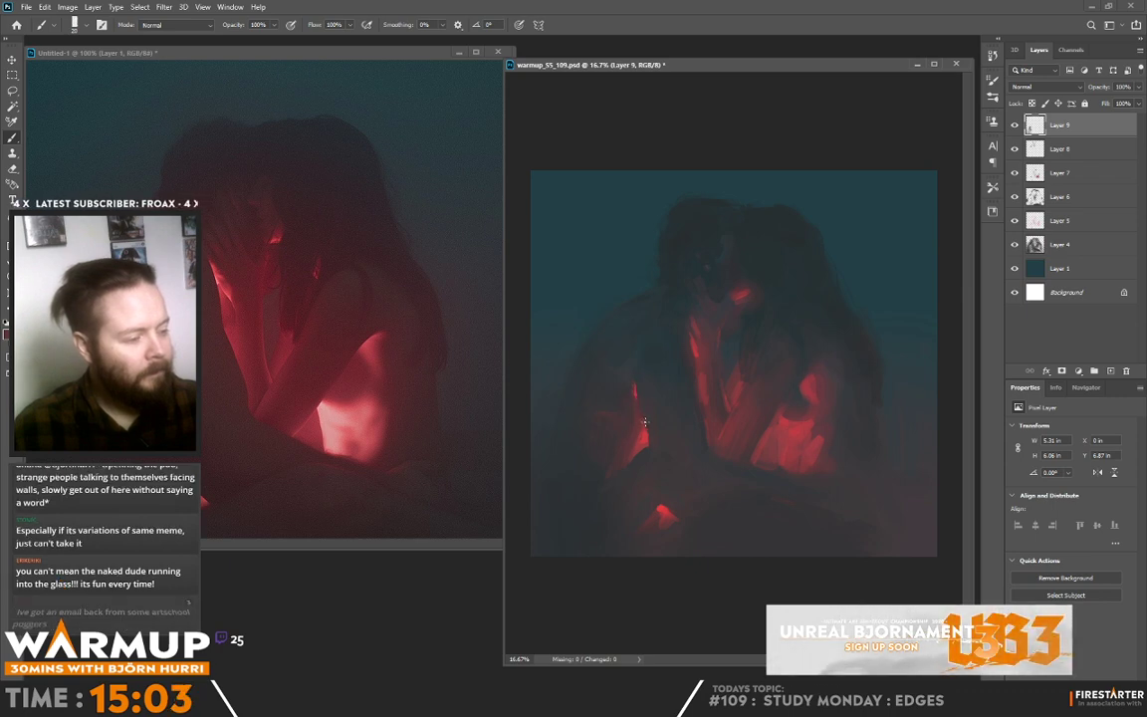
pyautogui.hotkey('ctrl', 's')
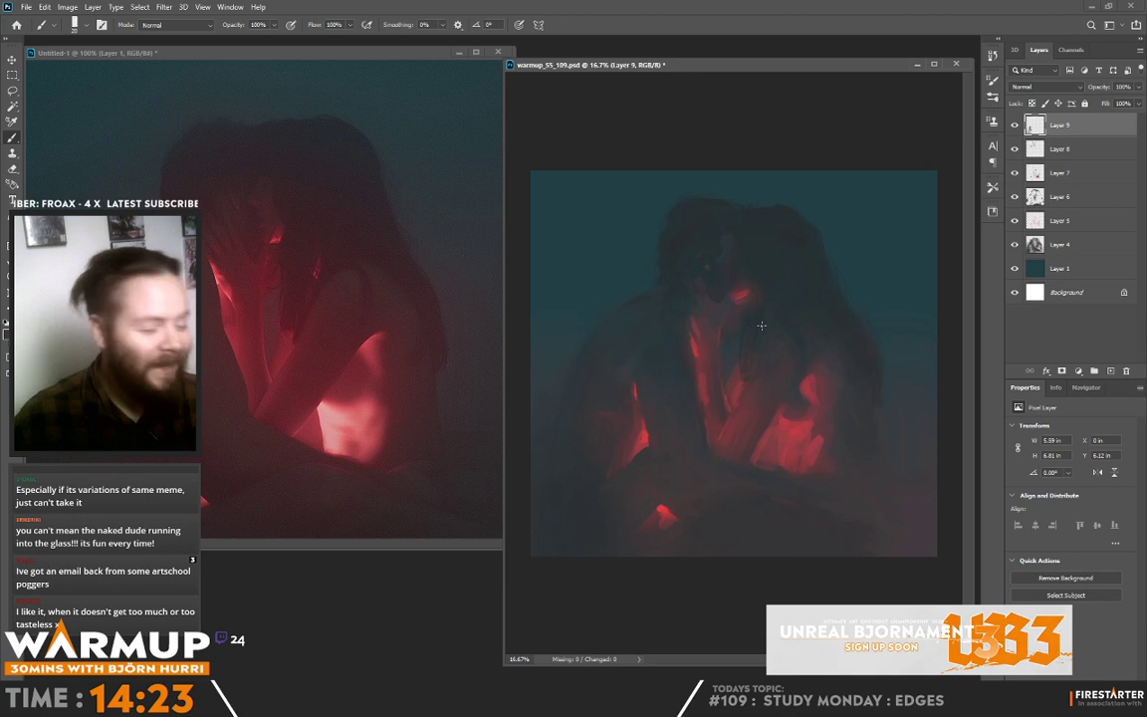
# Add a new layer in Color Dodge mode and set the foreground colour to deep red #96092d.
pyautogui.click(1111, 371)
pyautogui.click(1045, 86)
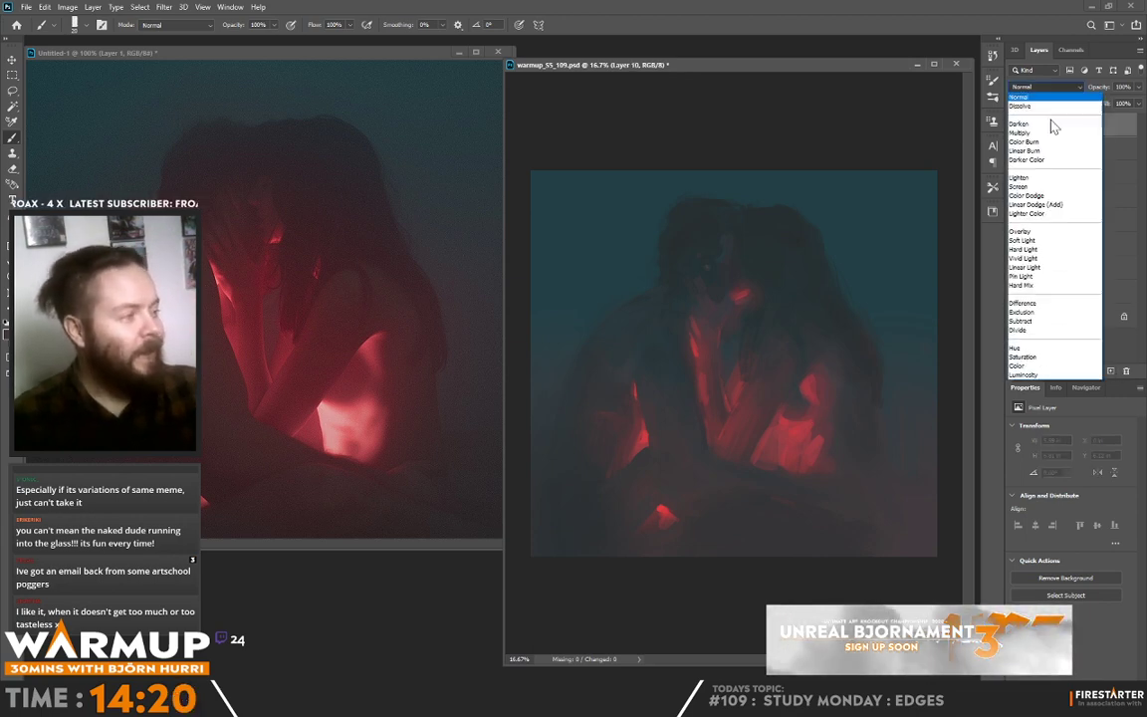
pyautogui.click(1036, 204)
pyautogui.click(15, 321)
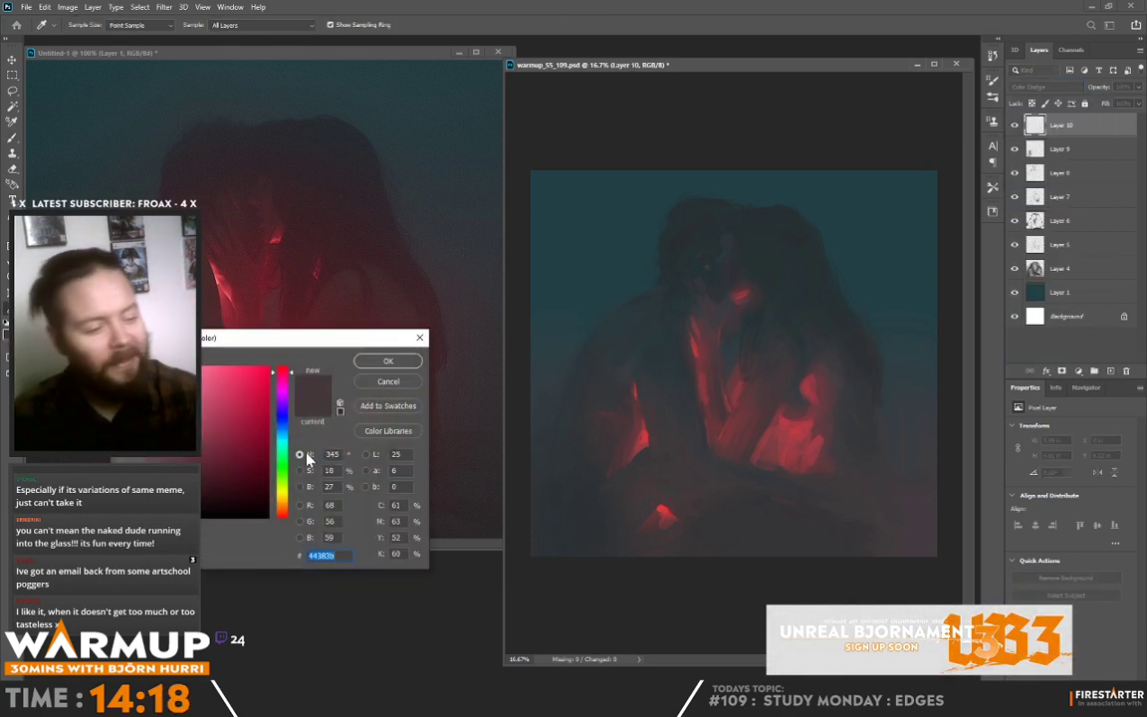
pyautogui.click(387, 361)
# Intensify the glow along the central arms at 21 px, then on the right figure's shoulder and lit torso at 53 px.
pyautogui.rightClick(844, 201)
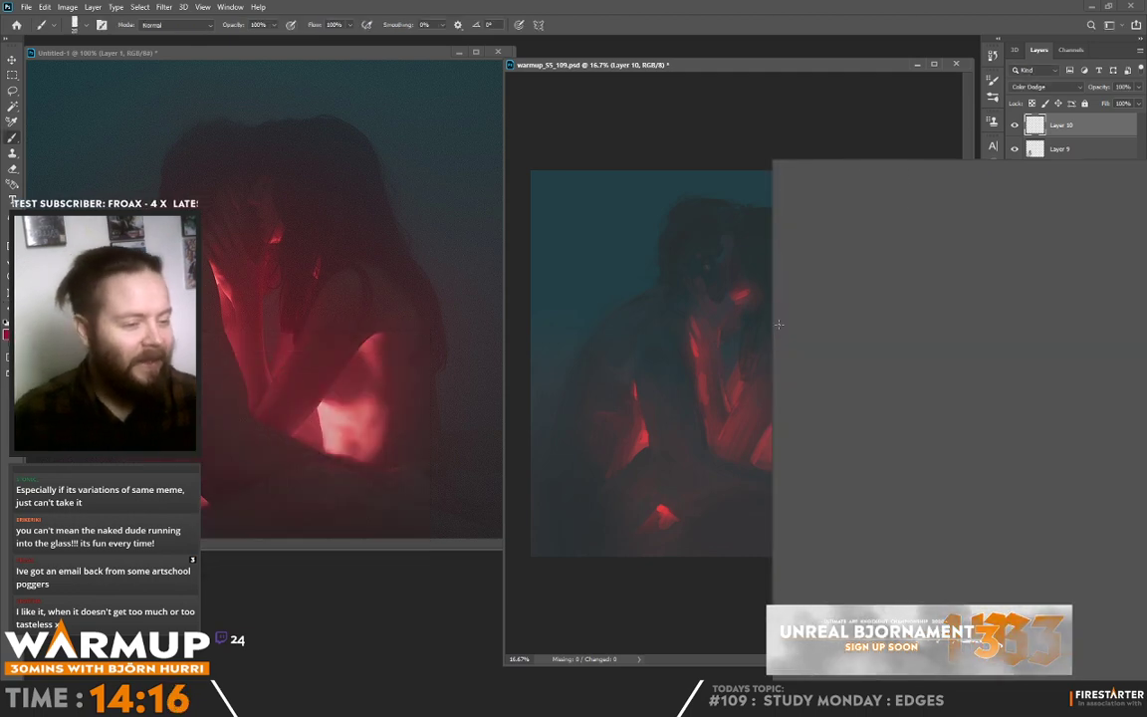
pyautogui.click(692, 352)
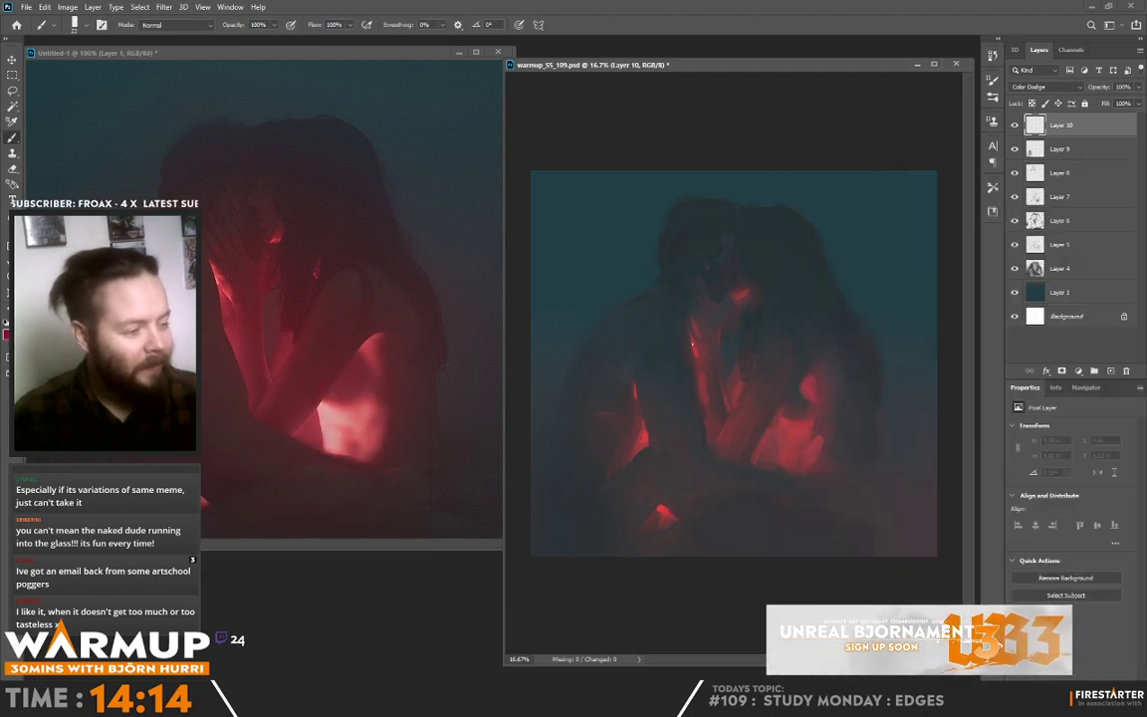
pyautogui.moveTo(690, 344)
pyautogui.mouseDown()
pyautogui.moveTo(706, 383)
pyautogui.moveTo(724, 394)
pyautogui.mouseUp()
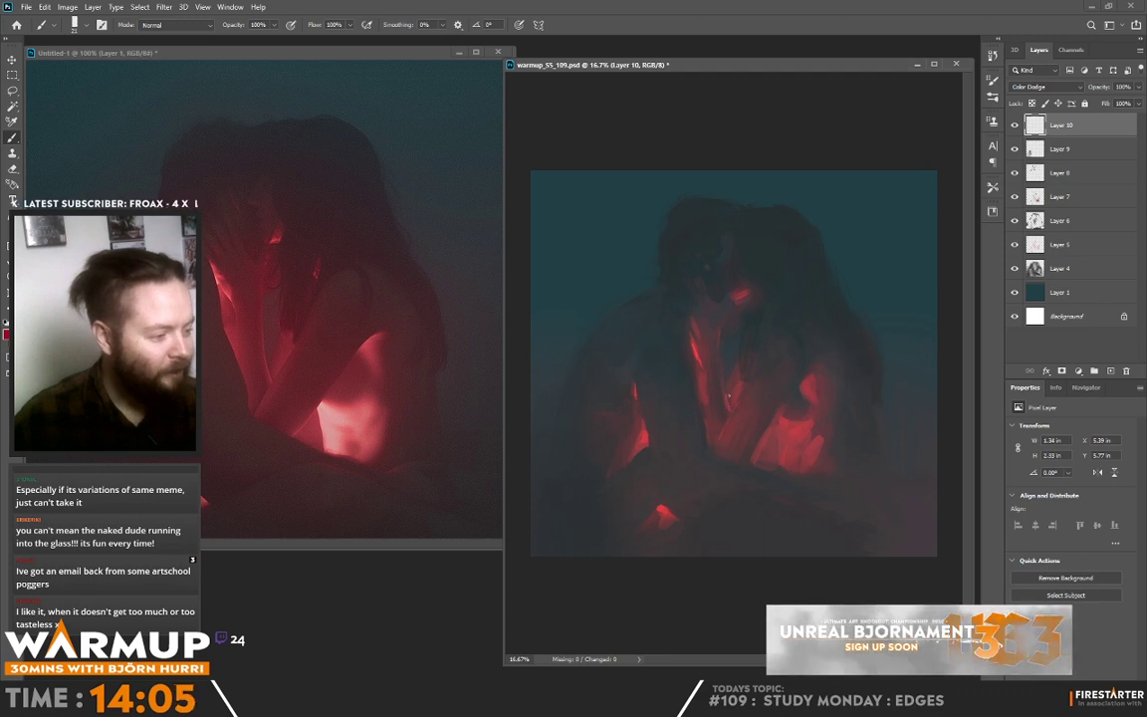
pyautogui.rightClick(772, 165)
pyautogui.press('Escape')
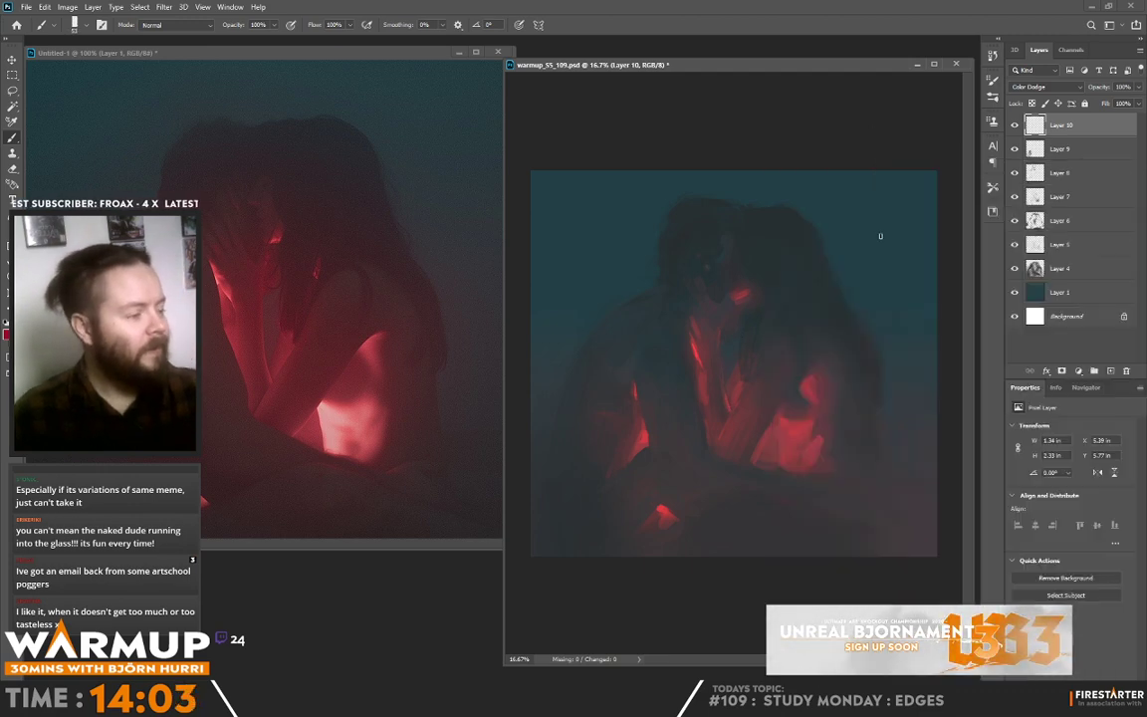
pyautogui.moveTo(803, 382); pyautogui.dragTo(816, 368)
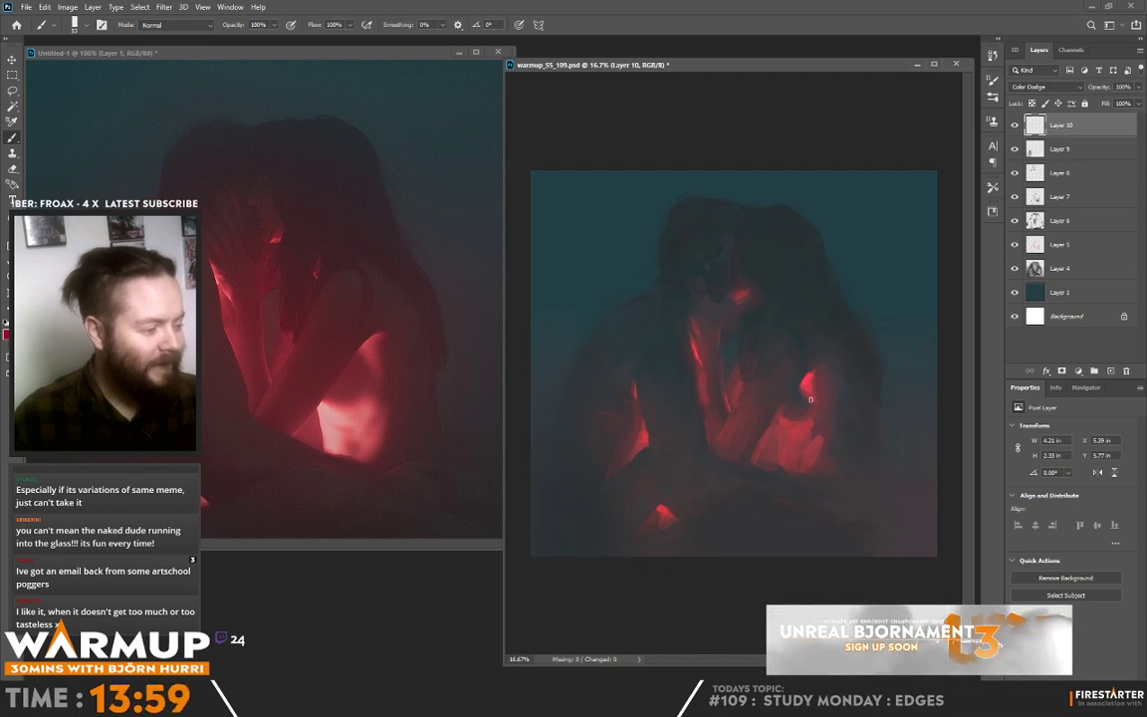
pyautogui.moveTo(784, 419); pyautogui.dragTo(825, 443)
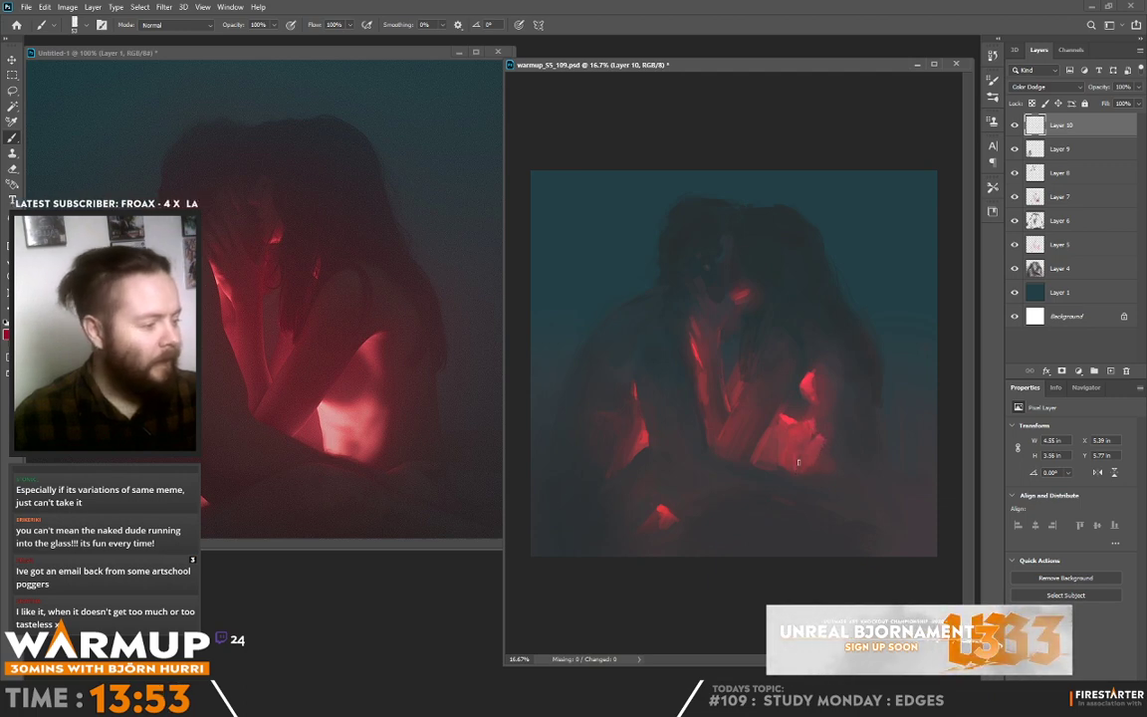
# Add a new Normal layer and mix a pale pink foreground colour #da8b95 for the brightest highlights.
pyautogui.click(1111, 370)
pyautogui.click(8, 332)
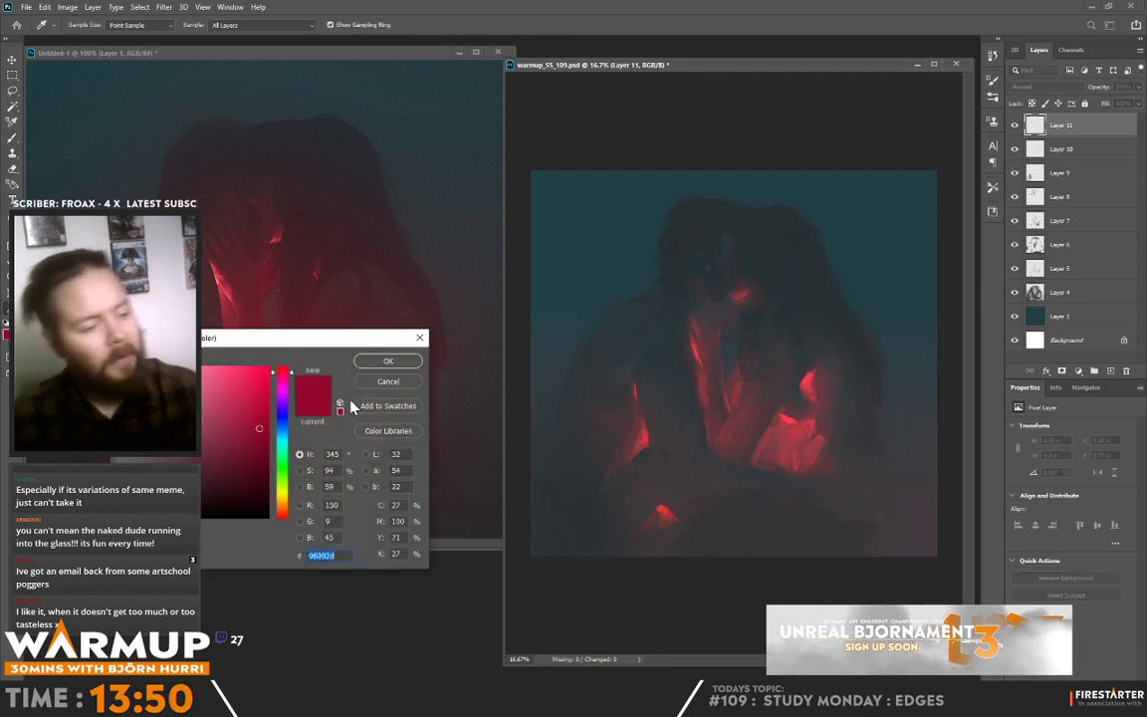
pyautogui.moveTo(315, 340); pyautogui.dragTo(337, 450)
pyautogui.click(371, 395)
pyautogui.click(809, 376)
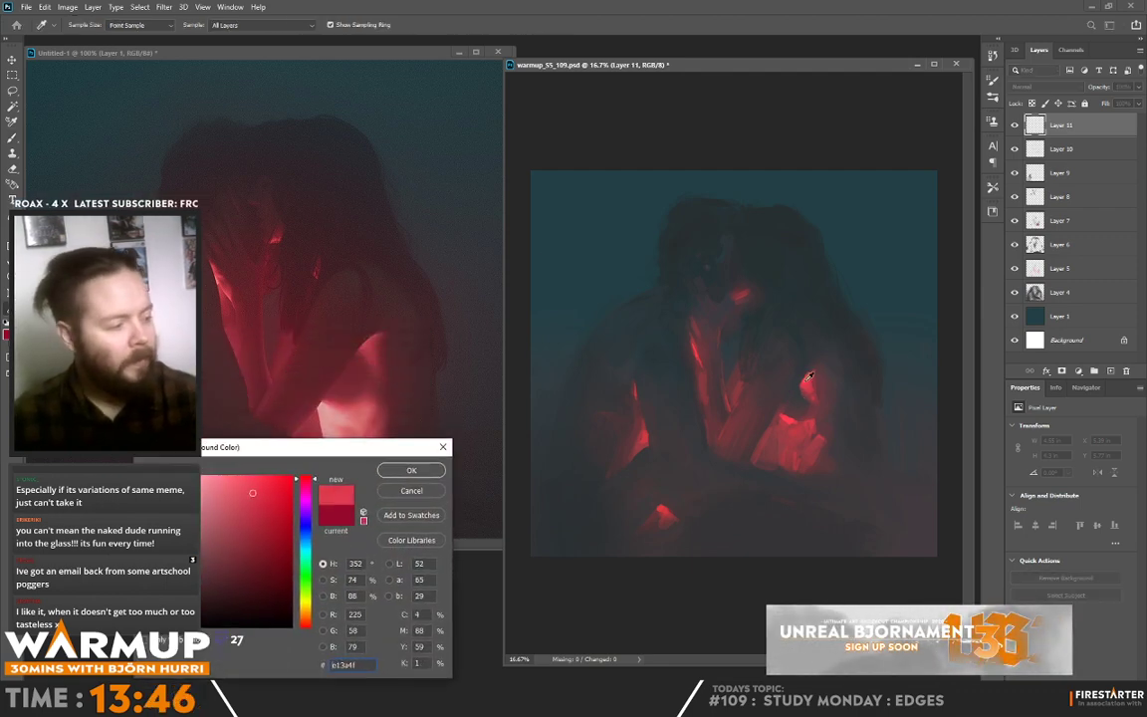
pyautogui.click(206, 496)
pyautogui.moveTo(210, 500); pyautogui.dragTo(202, 504)
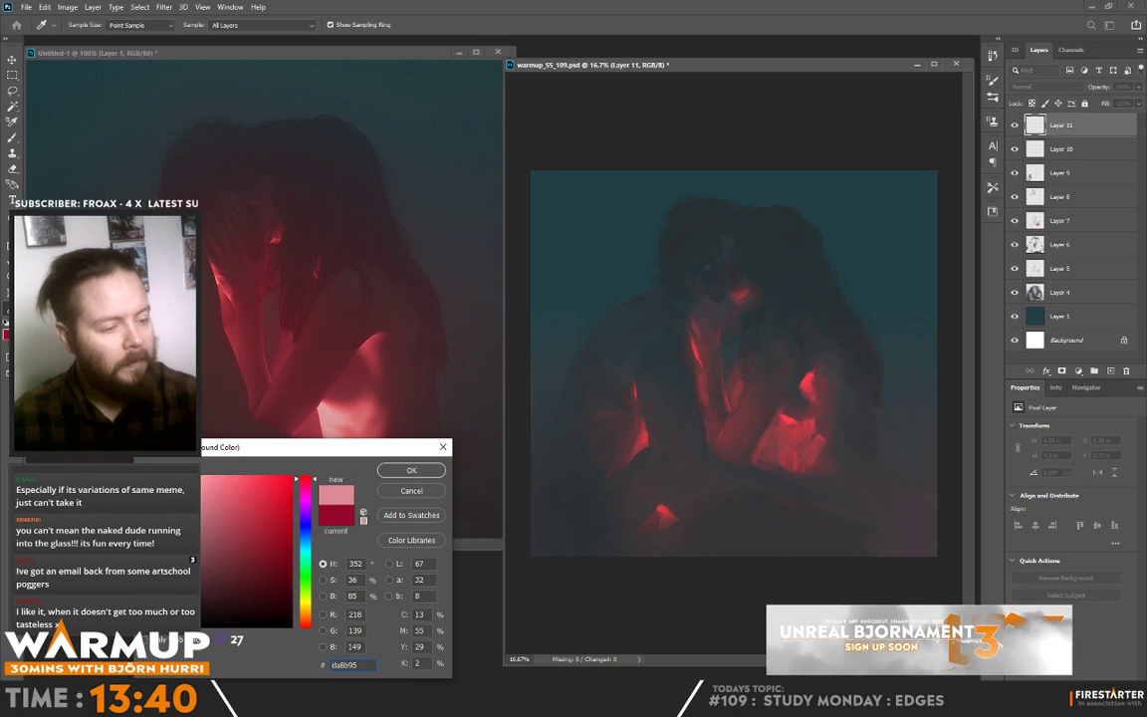
pyautogui.click(410, 472)
pyautogui.press('b')
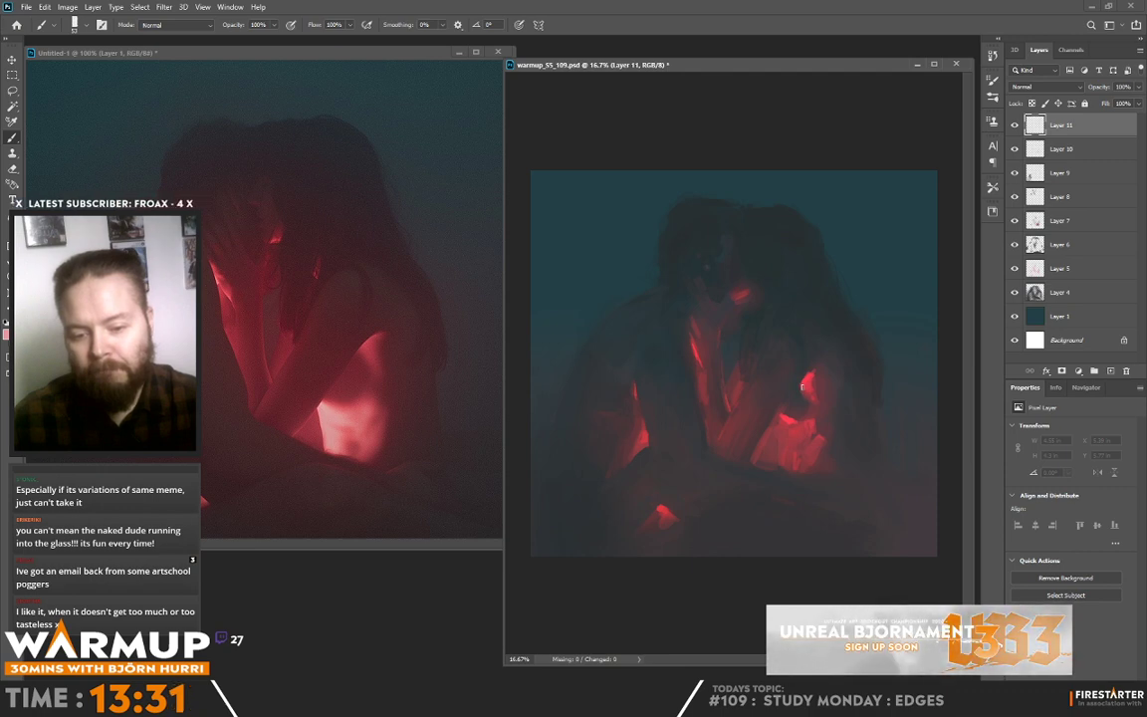
# Add another layer and block in pale pink highlights on the right figure's upper glow and brightly lit torso.
pyautogui.hotkey('ctrl', 'shift', 'alt', 'n')
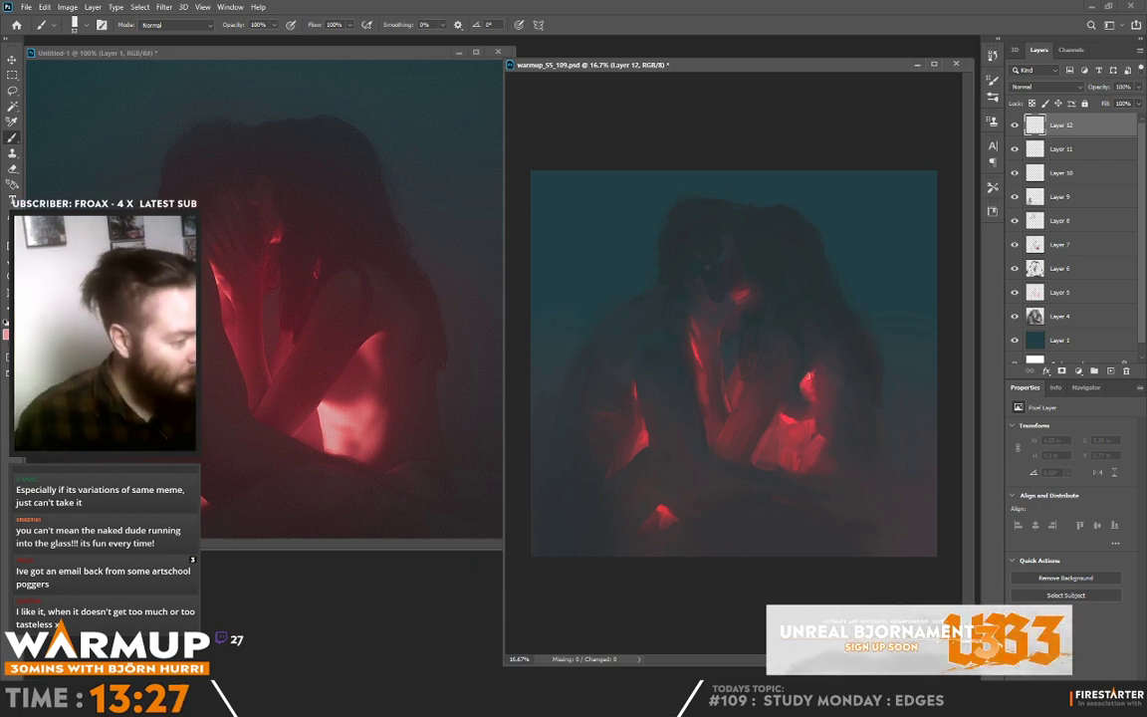
pyautogui.moveTo(802, 382); pyautogui.dragTo(807, 386)
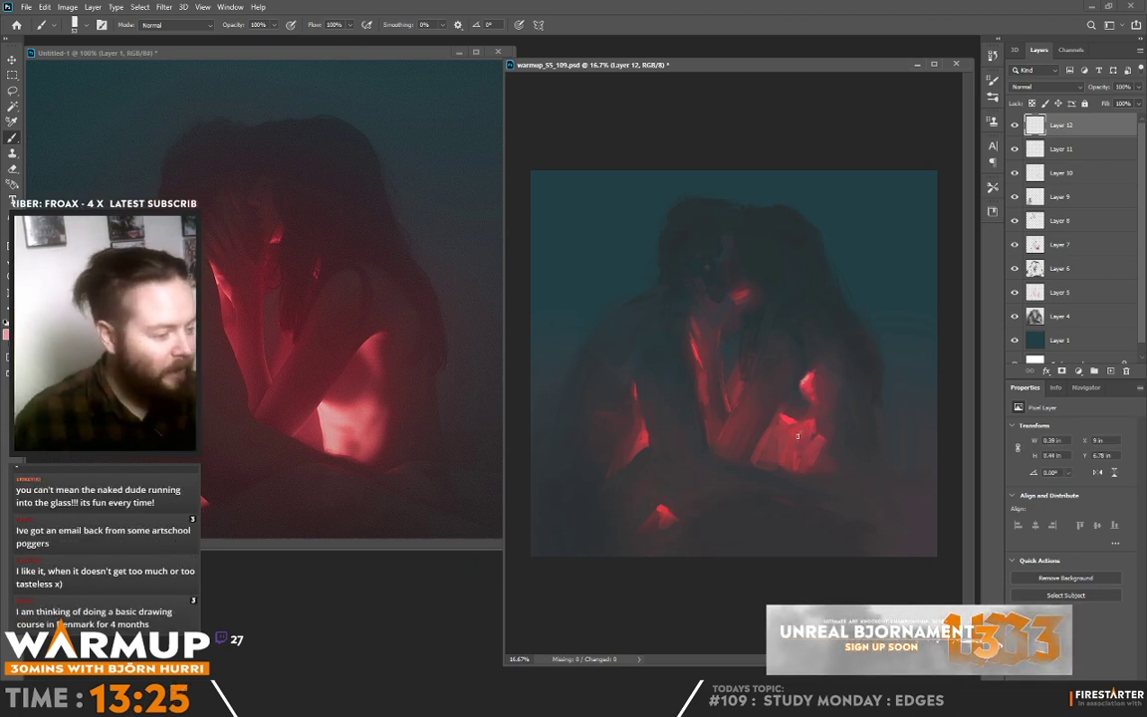
pyautogui.moveTo(798, 439); pyautogui.dragTo(796, 429)
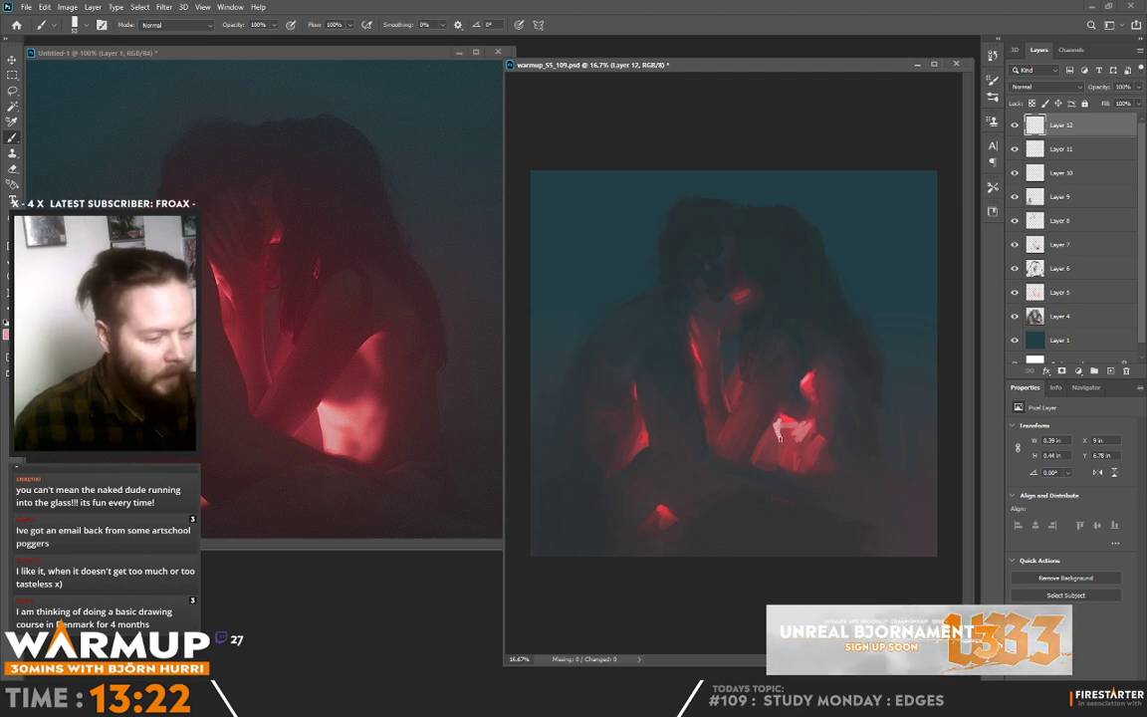
pyautogui.moveTo(779, 431)
pyautogui.mouseDown()
pyautogui.moveTo(779, 450)
pyautogui.moveTo(788, 430)
pyautogui.moveTo(793, 447)
pyautogui.mouseUp()
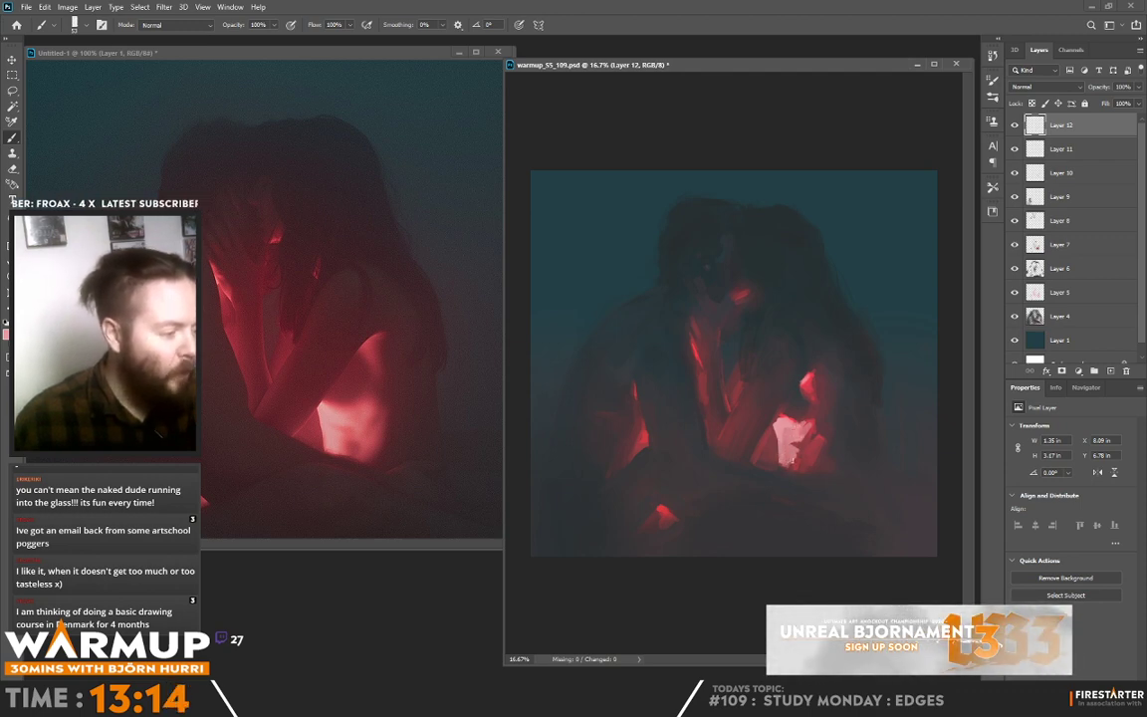
pyautogui.click(808, 453)
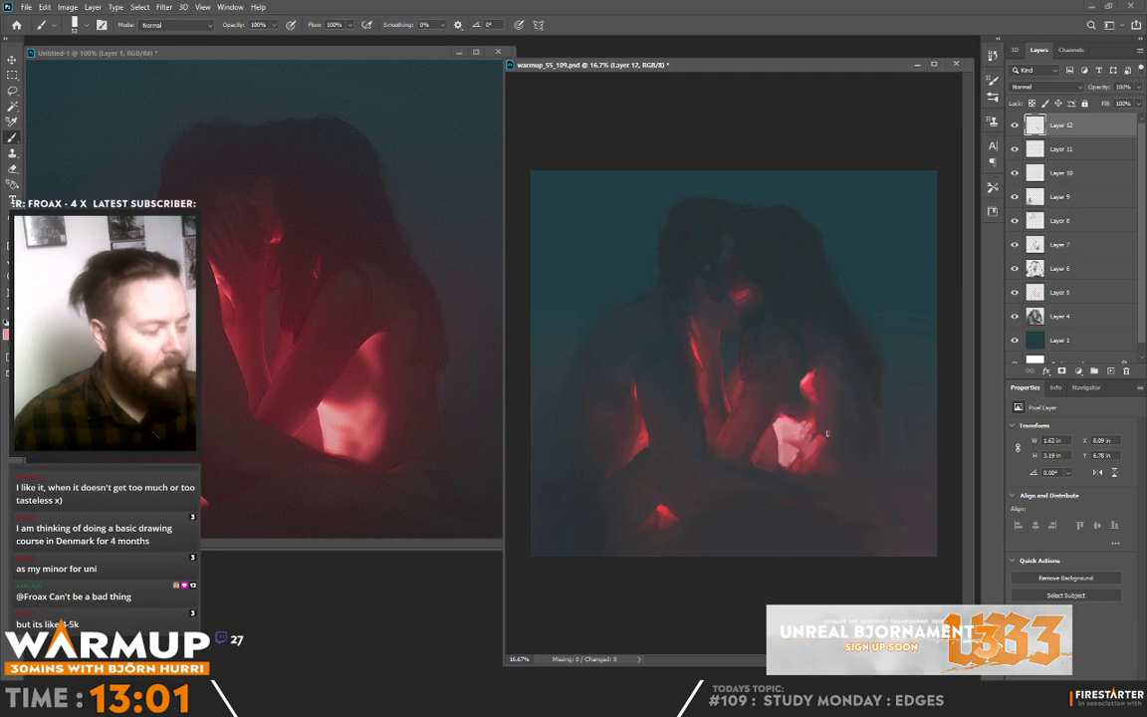
# Blend the torso highlight into its surroundings with sampled pink and red tones, shaping its upper and inner edges.
pyautogui.keyDown('alt'); pyautogui.click(794, 453); pyautogui.keyUp('alt')
pyautogui.keyDown('alt'); pyautogui.click(813, 386); pyautogui.keyUp('alt')
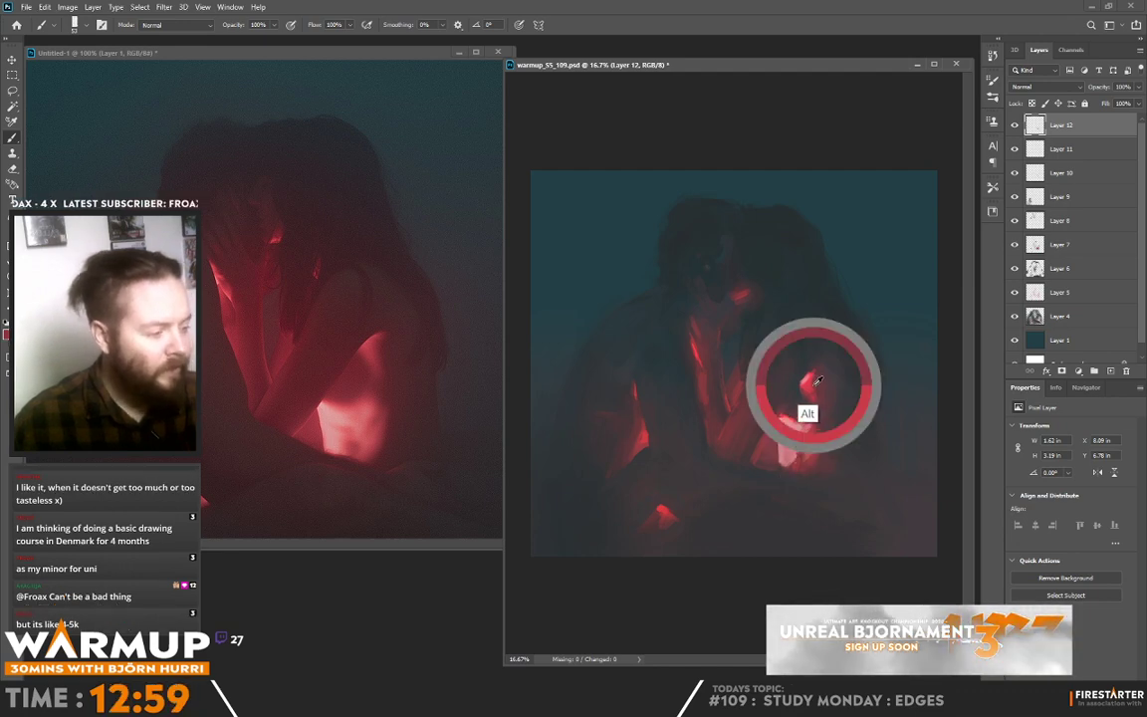
pyautogui.keyDown('alt'); pyautogui.click(807, 389); pyautogui.keyUp('alt')
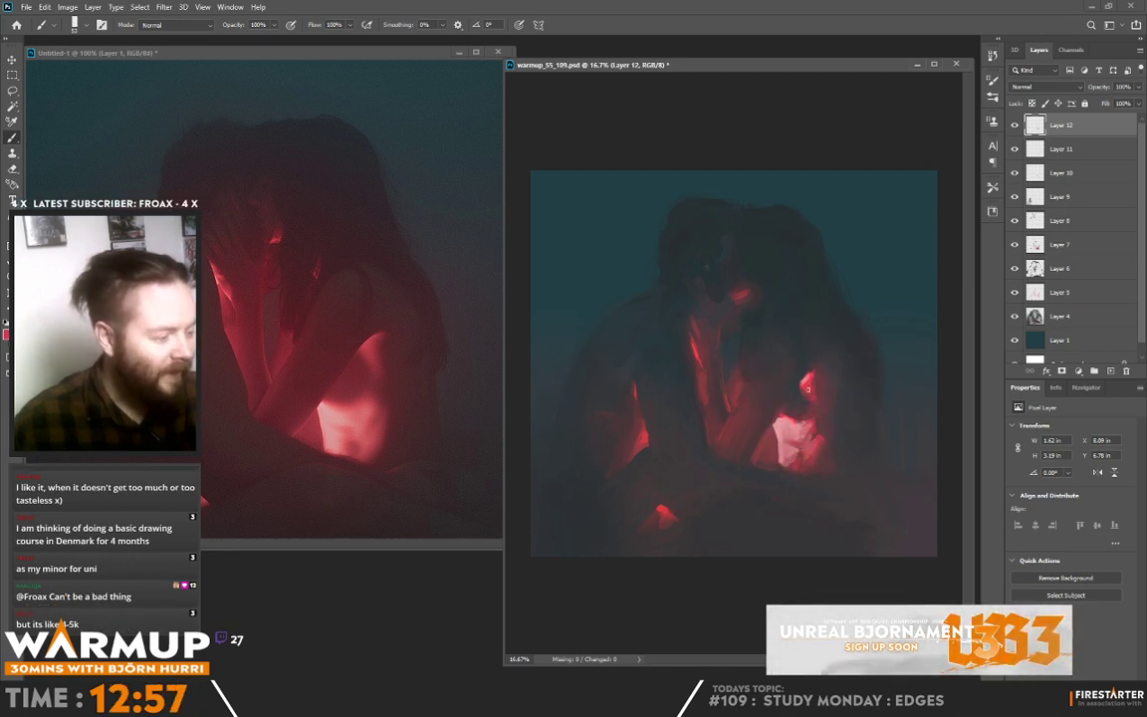
pyautogui.moveTo(791, 454); pyautogui.dragTo(778, 429)
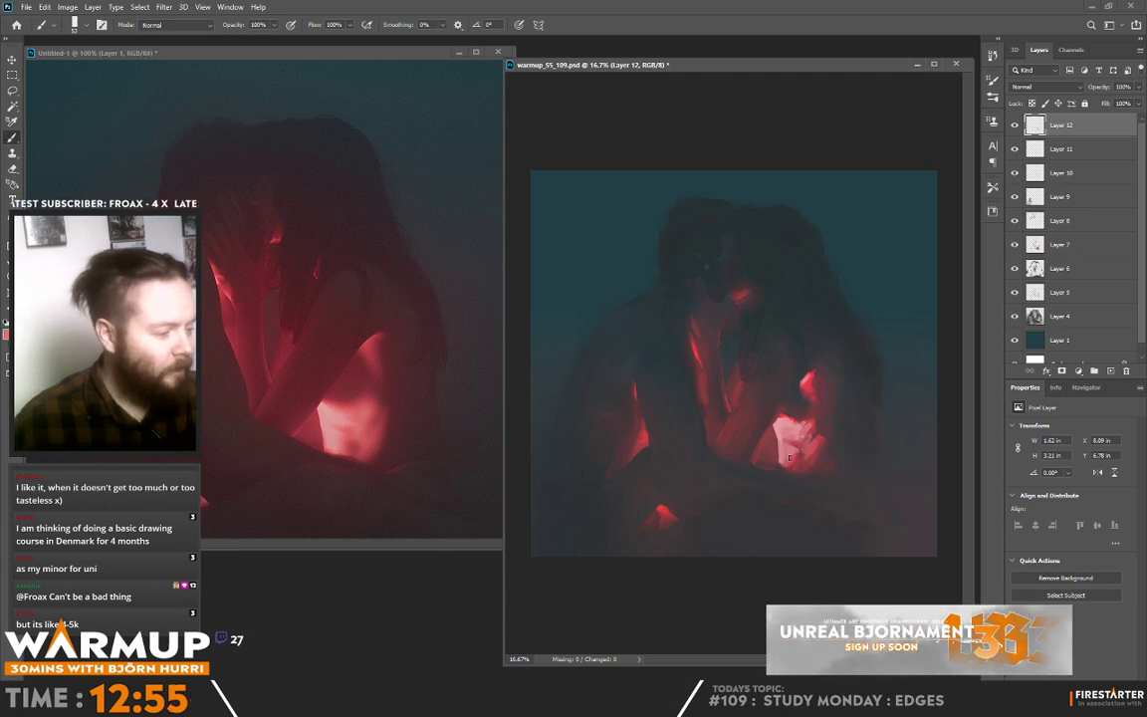
pyautogui.keyDown('alt'); pyautogui.click(780, 419); pyautogui.keyUp('alt')
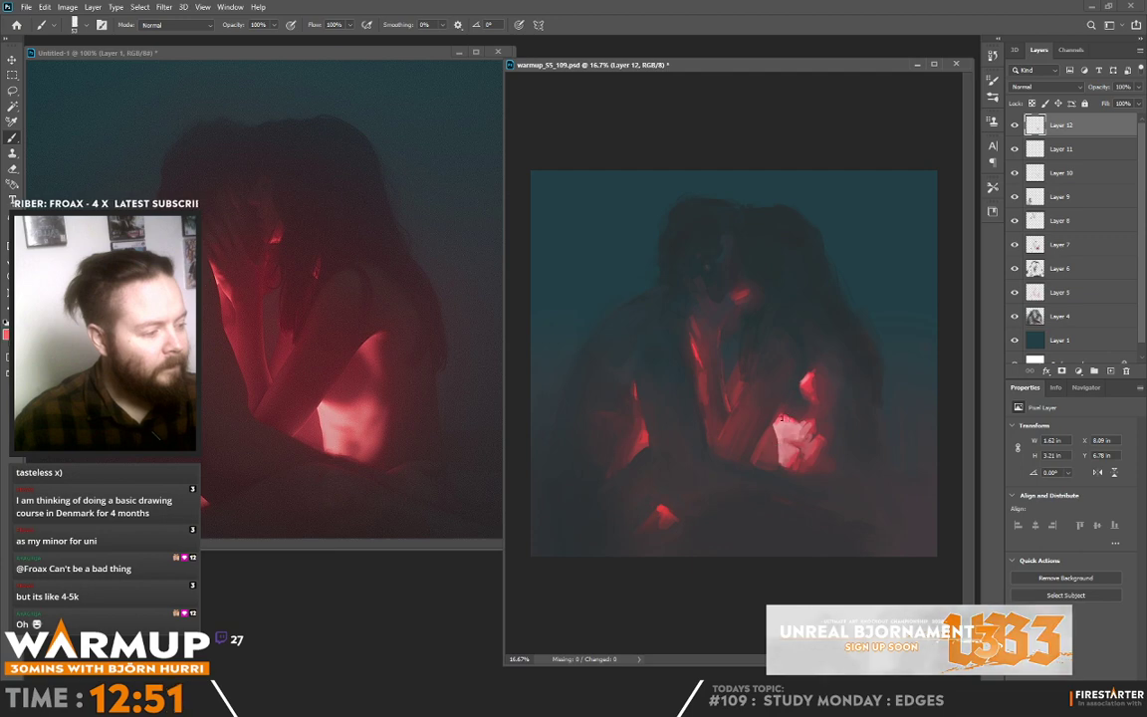
pyautogui.moveTo(788, 416); pyautogui.dragTo(794, 425)
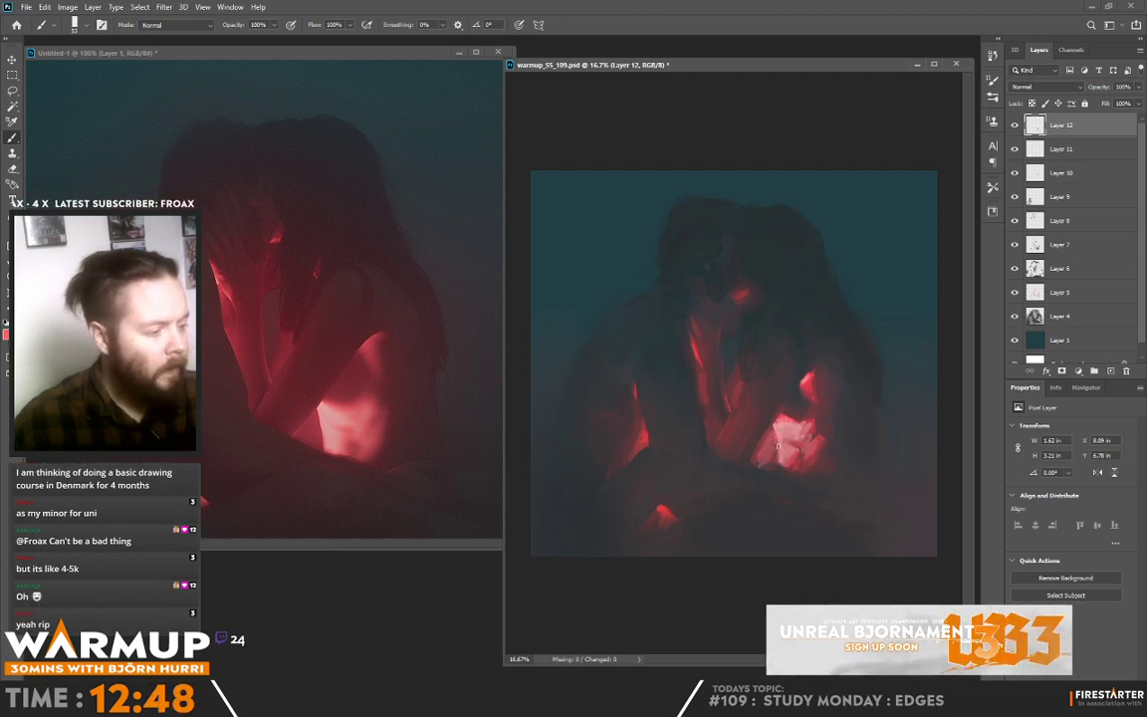
# Extend the highlight's lower edge toward the forearm with the rectangular sketcher brush at 17 px, then enlarge the brush.
pyautogui.rightClick(785, 476)
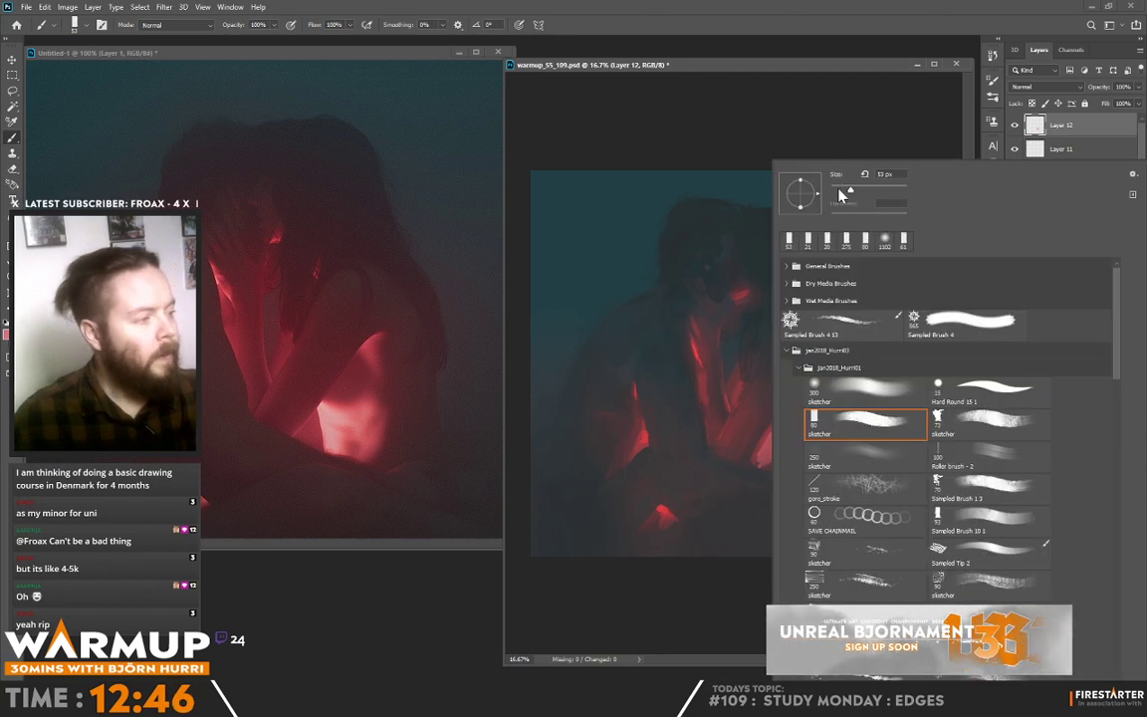
pyautogui.click(839, 190)
pyautogui.press('Return')
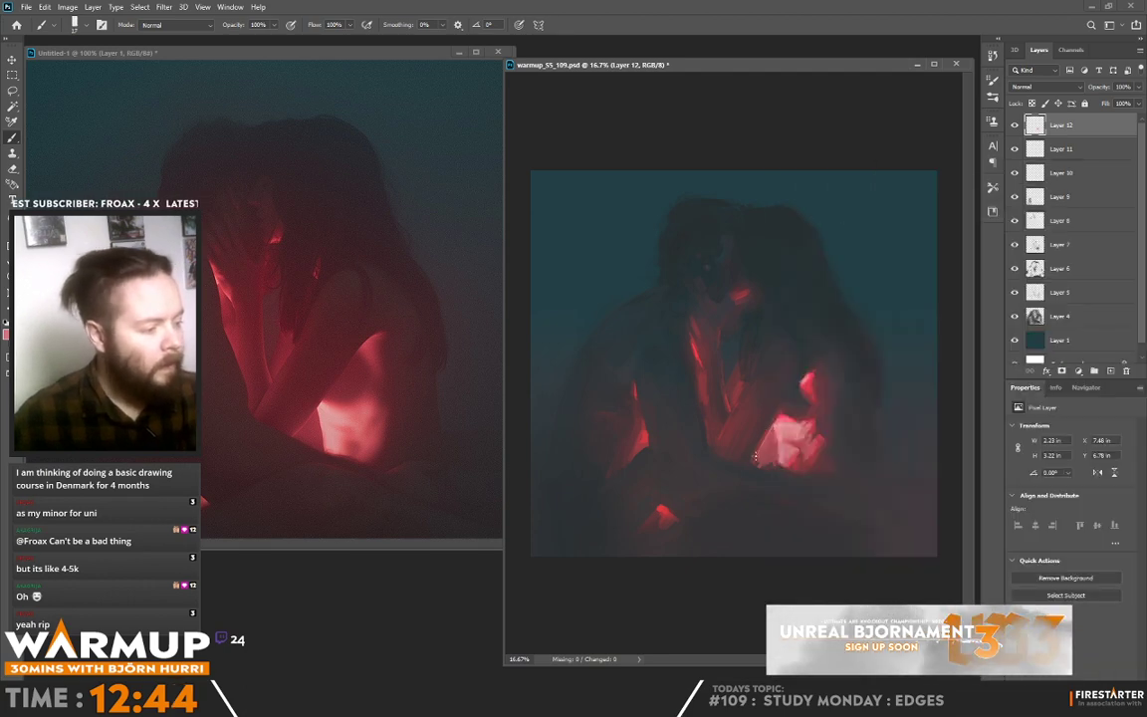
pyautogui.rightClick(755, 456)
pyautogui.press('Escape')
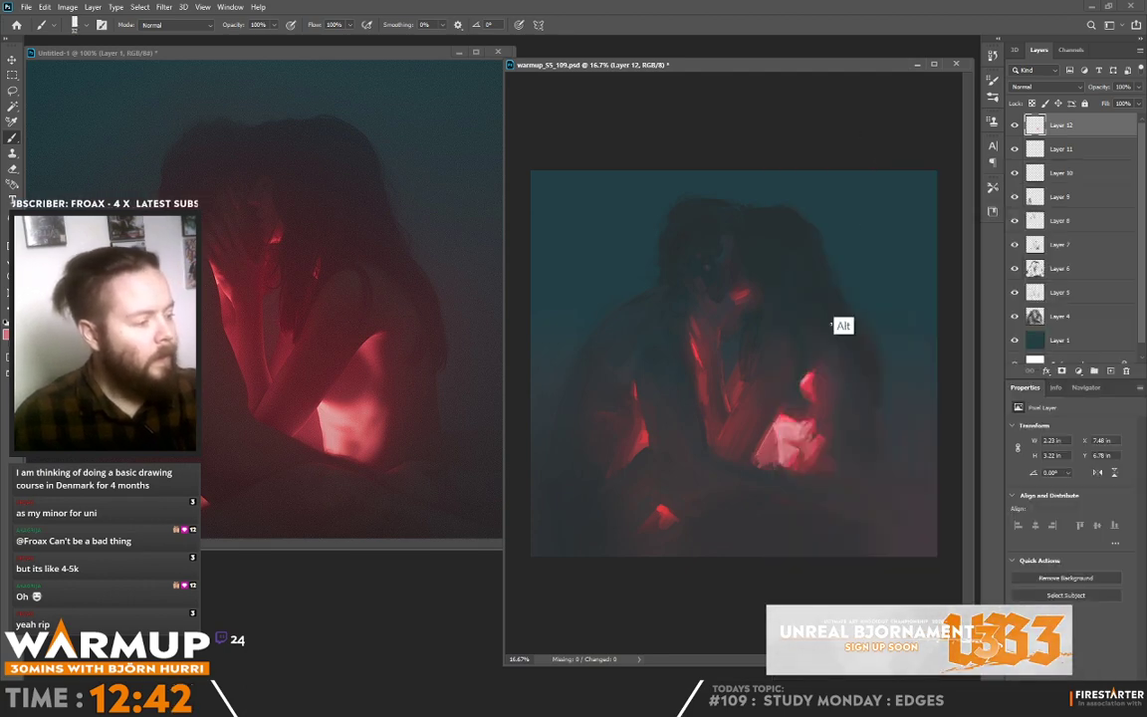
# Extend the bright torso highlight's lower edge along the forearm with pink and red tones sampled from the glow.
pyautogui.keyDown('alt'); pyautogui.click(778, 442); pyautogui.keyUp('alt')
pyautogui.moveTo(763, 446); pyautogui.dragTo(750, 459)
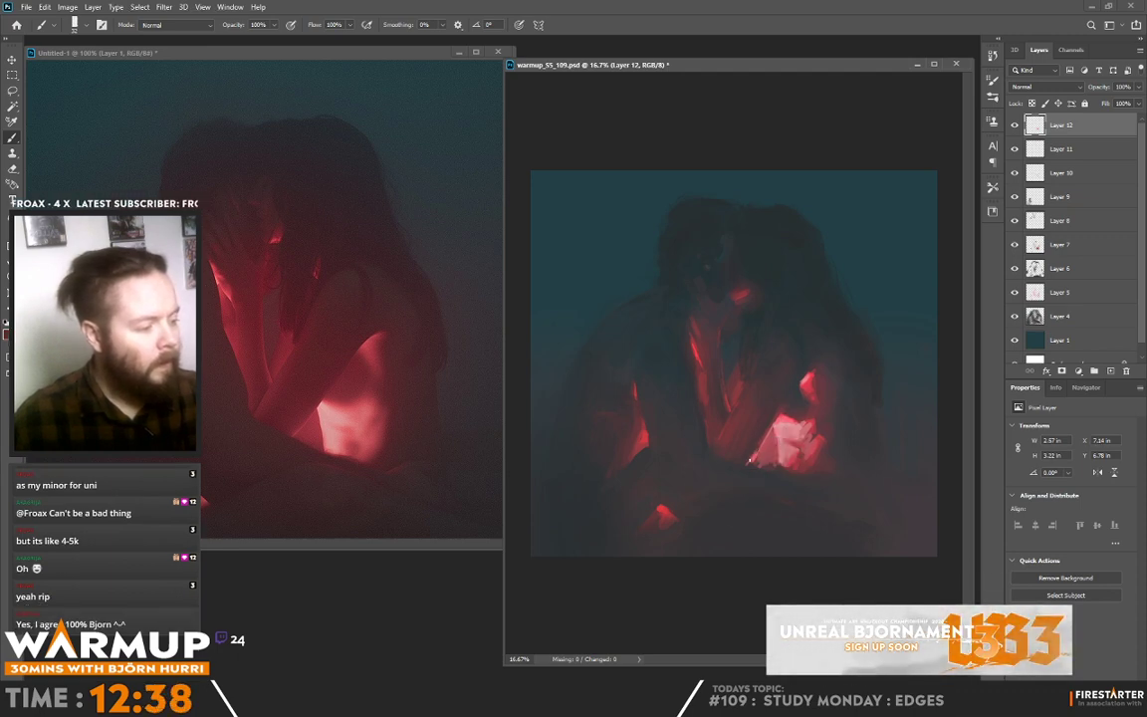
pyautogui.keyDown('alt'); pyautogui.click(781, 461); pyautogui.keyUp('alt')
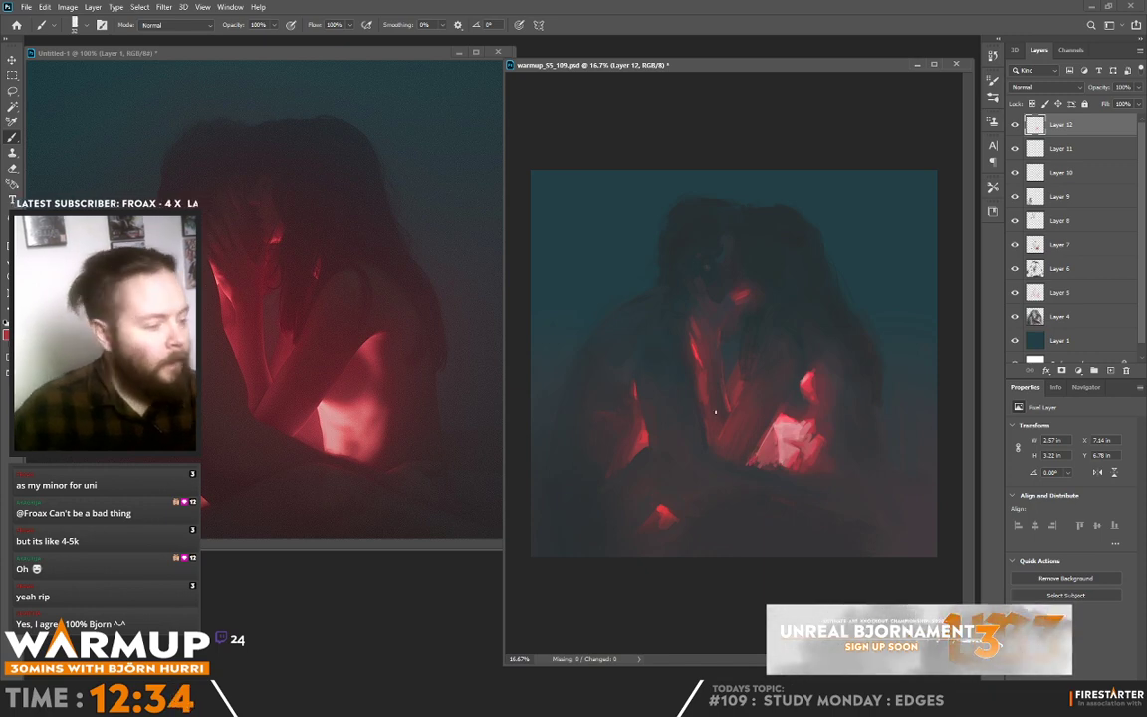
# Paint sampled dark tones over the left figure's arm, leg and outer back with the rectangular sketcher brush at 89 px, softening their edges.
pyautogui.keyDown('alt'); pyautogui.click(700, 403); pyautogui.keyUp('alt')
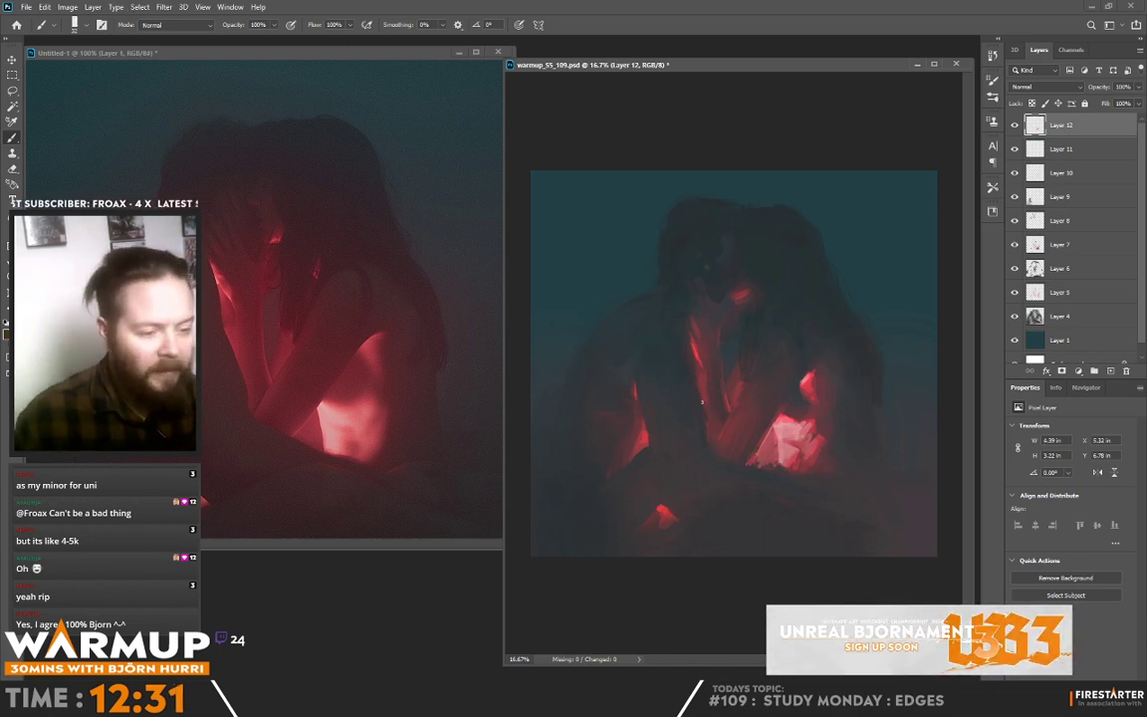
pyautogui.rightClick(732, 363)
pyautogui.press('Escape')
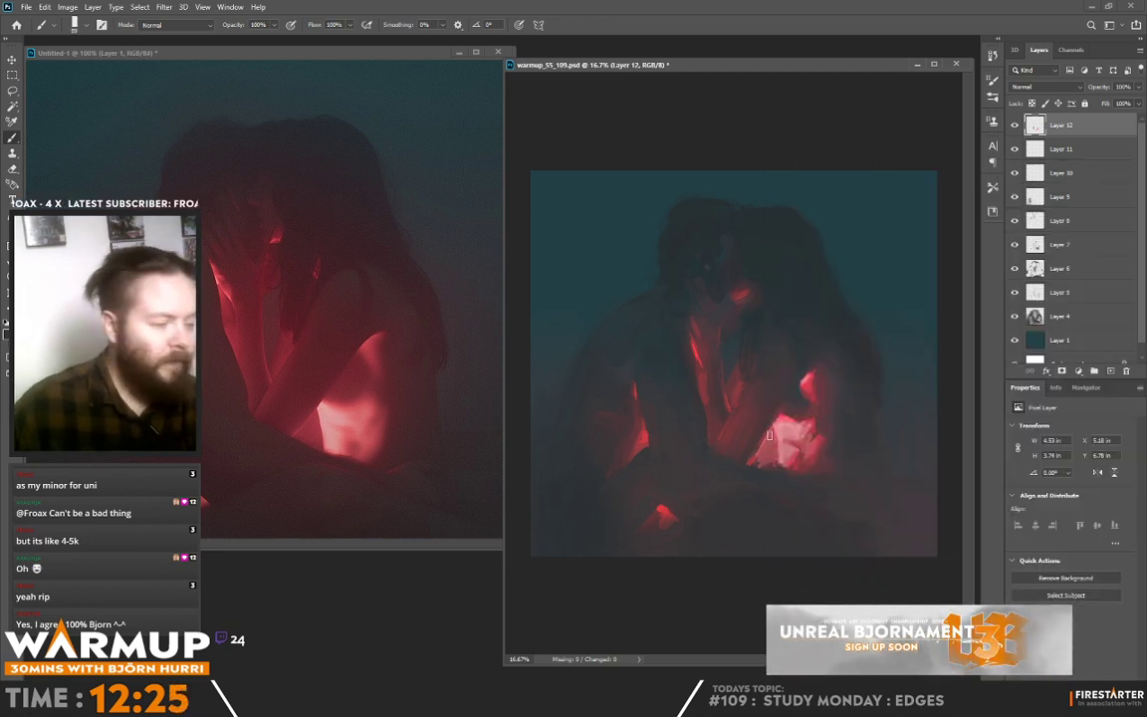
pyautogui.keyDown('alt'); pyautogui.click(874, 391); pyautogui.keyUp('alt')
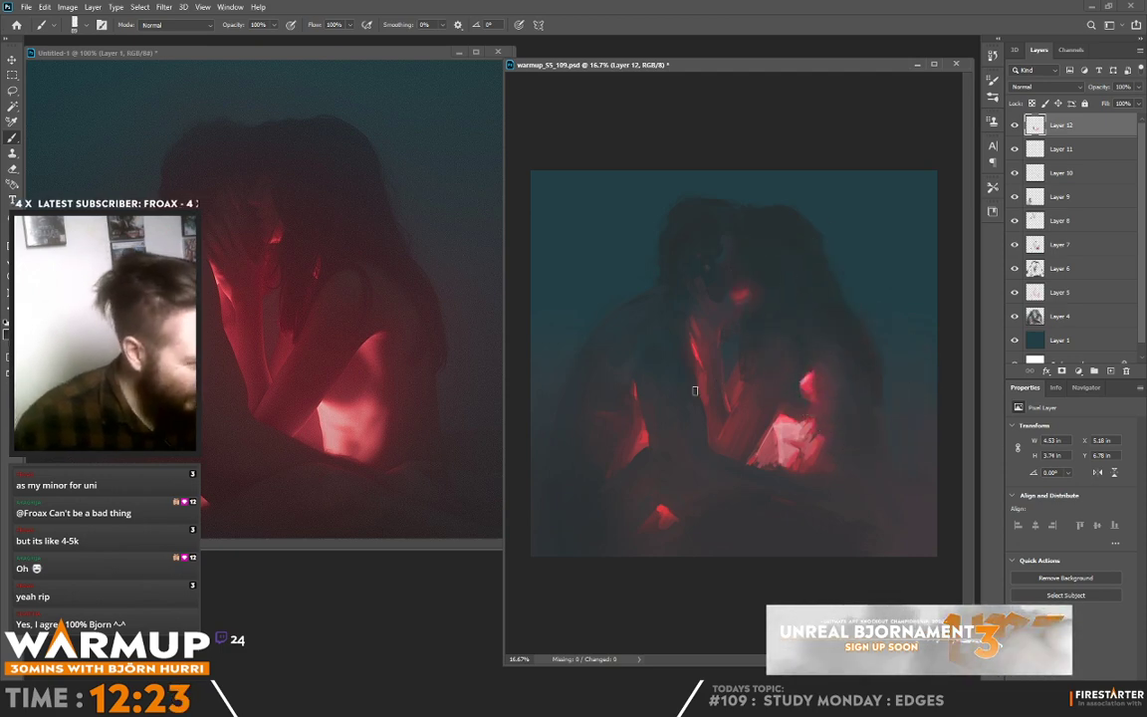
pyautogui.moveTo(649, 450)
pyautogui.mouseDown()
pyautogui.moveTo(643, 451)
pyautogui.moveTo(627, 463)
pyautogui.moveTo(648, 443)
pyautogui.moveTo(606, 483)
pyautogui.moveTo(563, 489)
pyautogui.mouseUp()
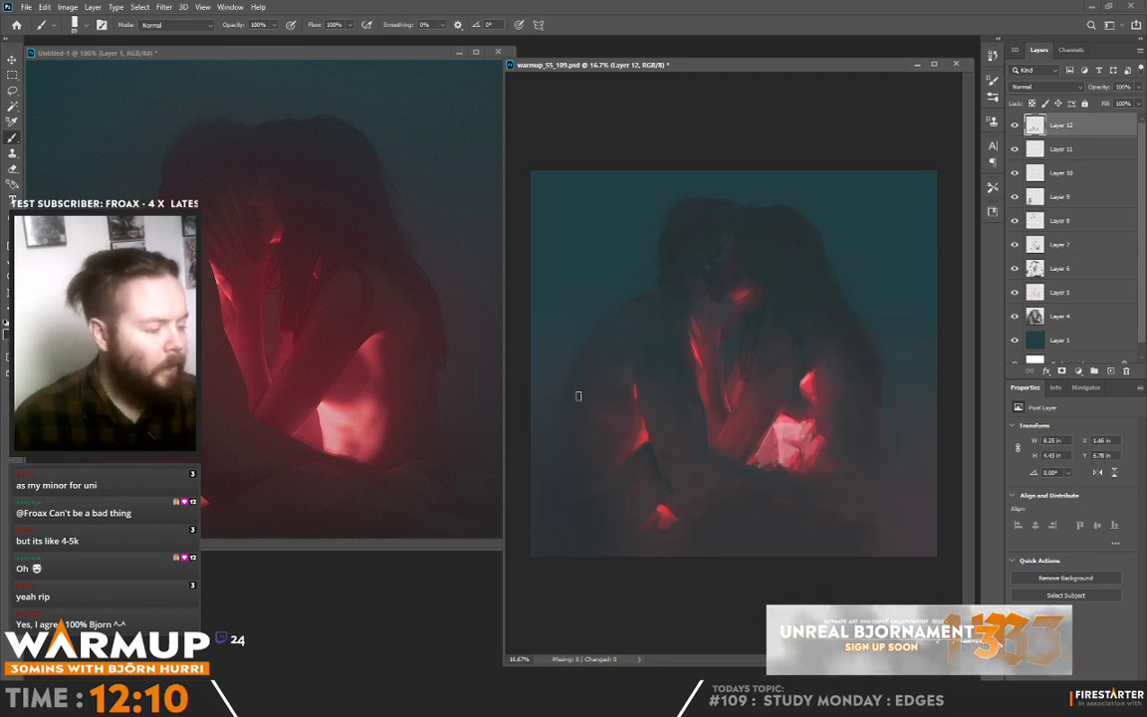
pyautogui.moveTo(554, 341); pyautogui.dragTo(557, 317)
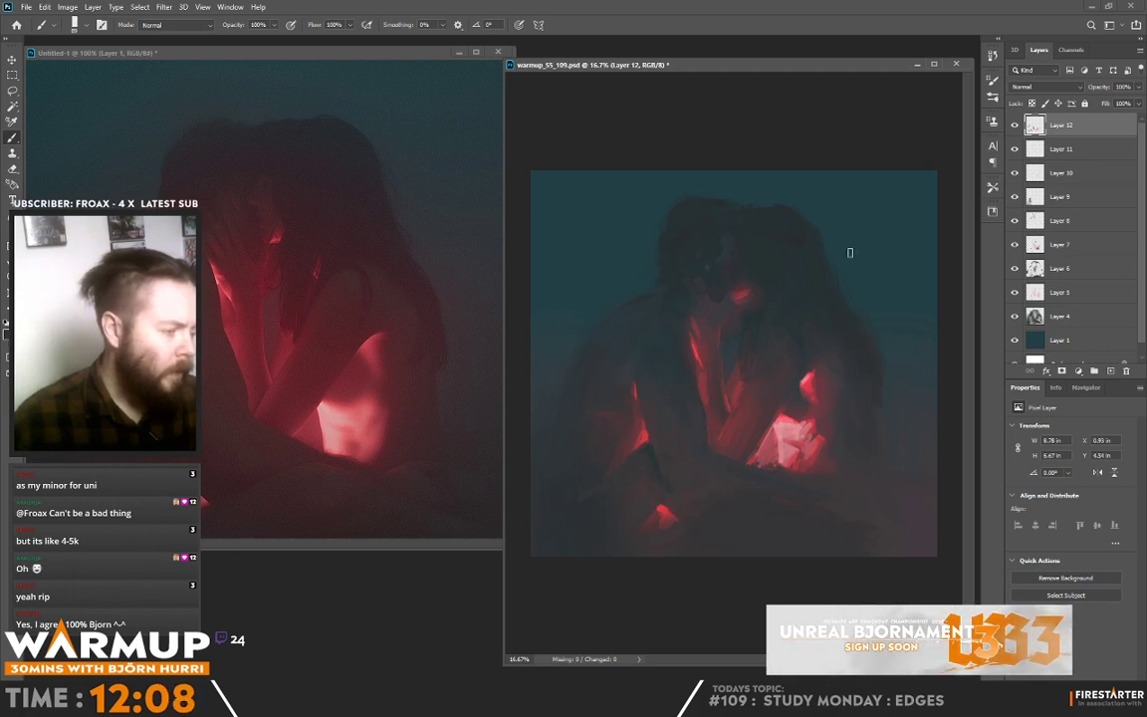
# Refine the left figure's shoulder and the area between the faces with sampled tones, reducing the sketcher brush to 44 px.
pyautogui.keyDown('alt'); pyautogui.click(641, 360); pyautogui.keyUp('alt')
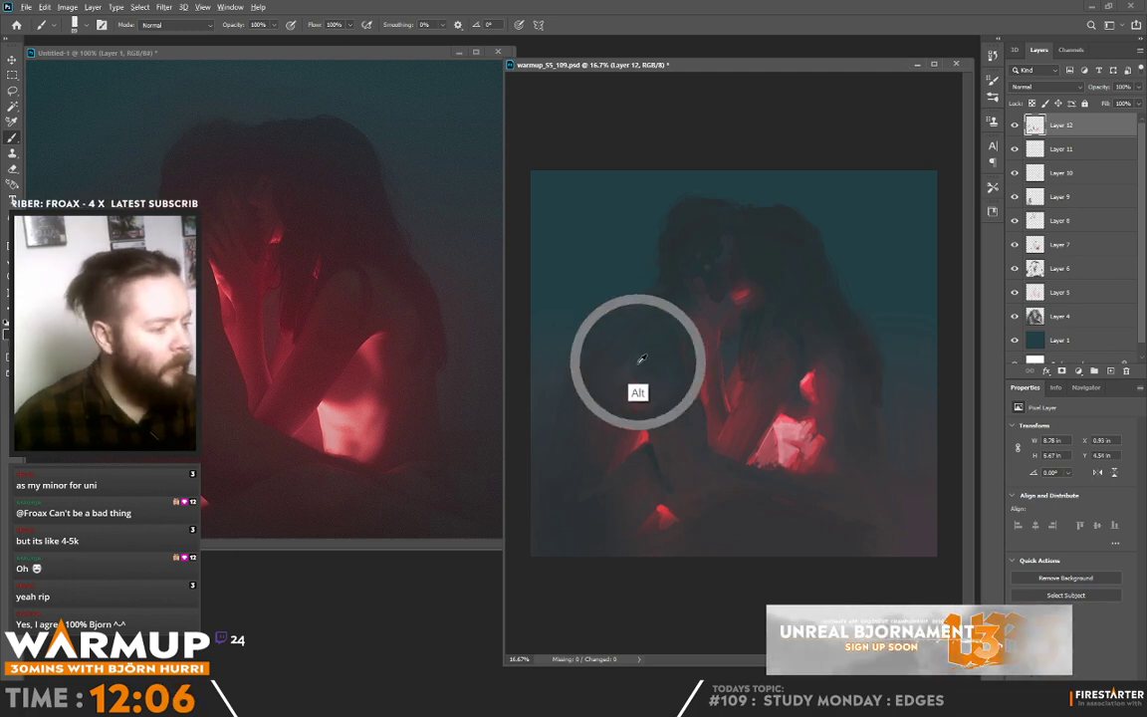
pyautogui.moveTo(665, 310); pyautogui.dragTo(638, 314)
pyautogui.click(662, 318)
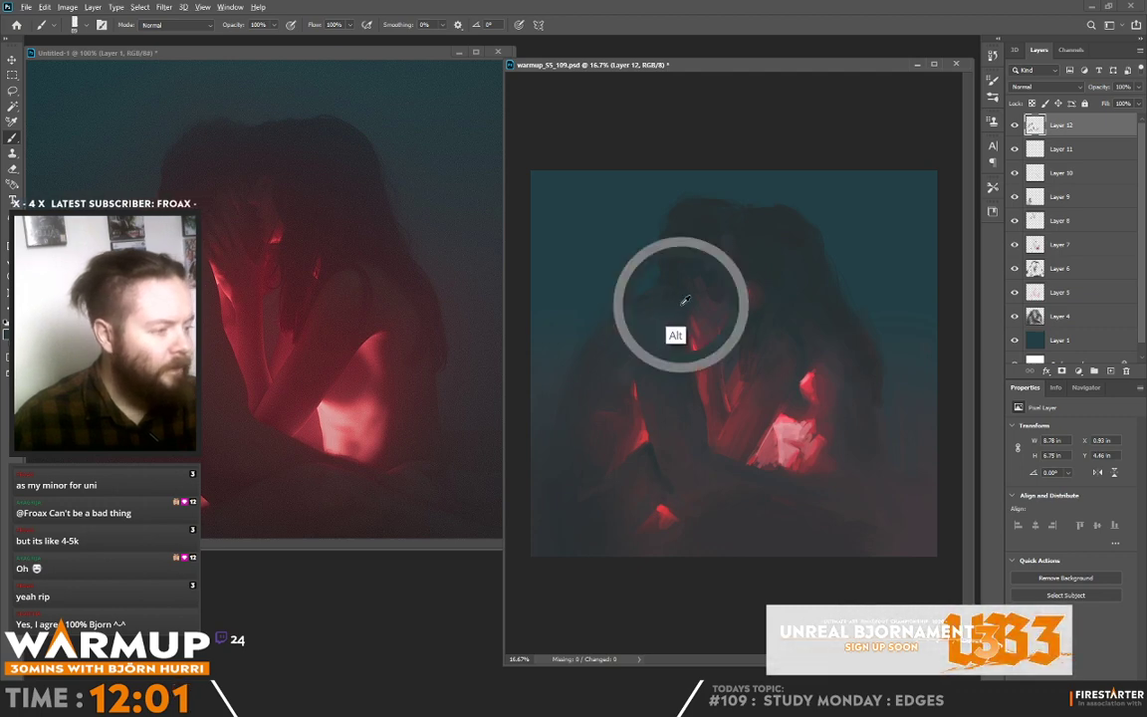
pyautogui.click(585, 318)
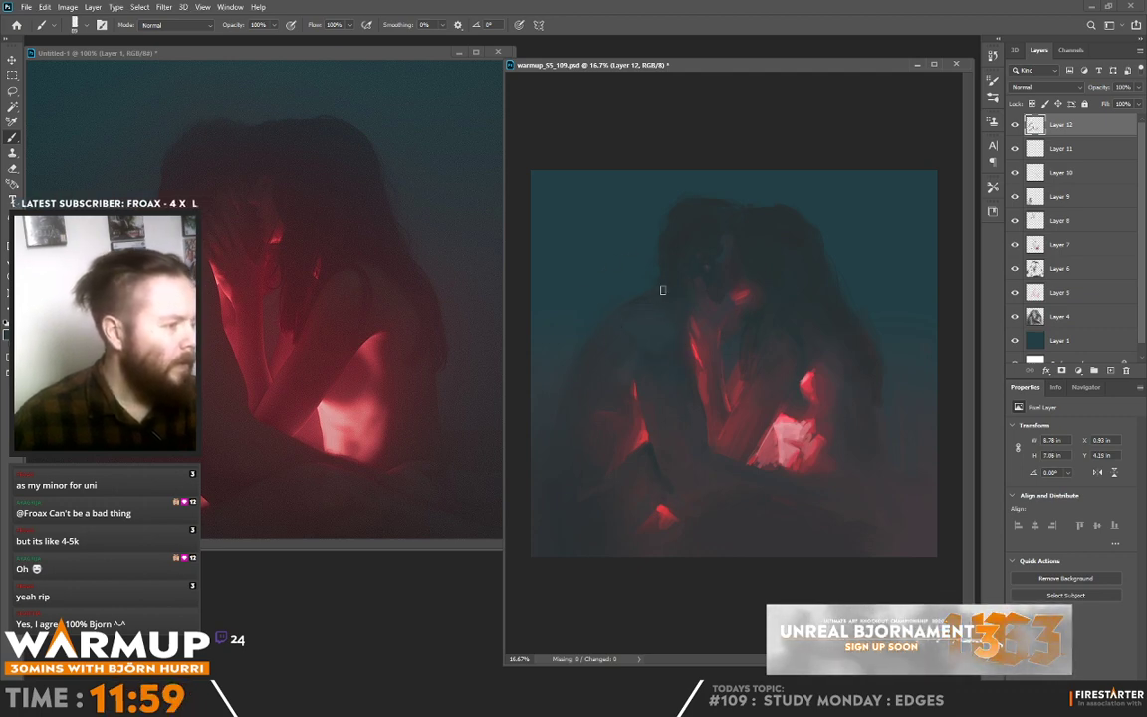
pyautogui.click(727, 290)
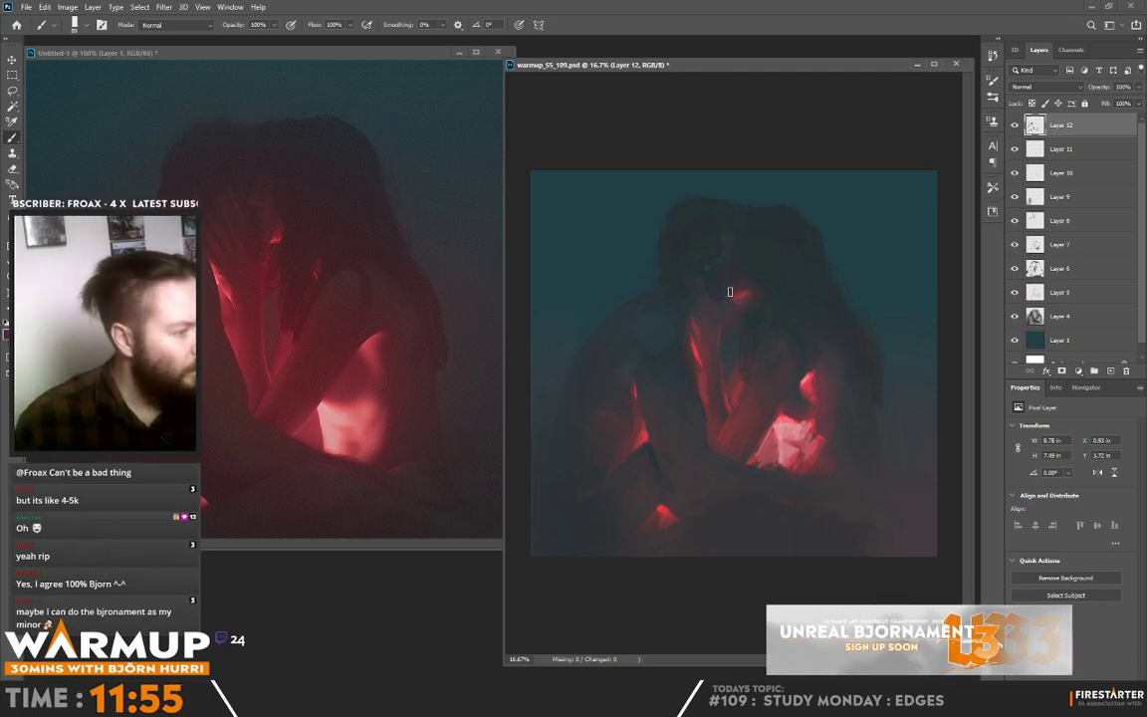
pyautogui.click(732, 287)
pyautogui.rightClick(810, 238)
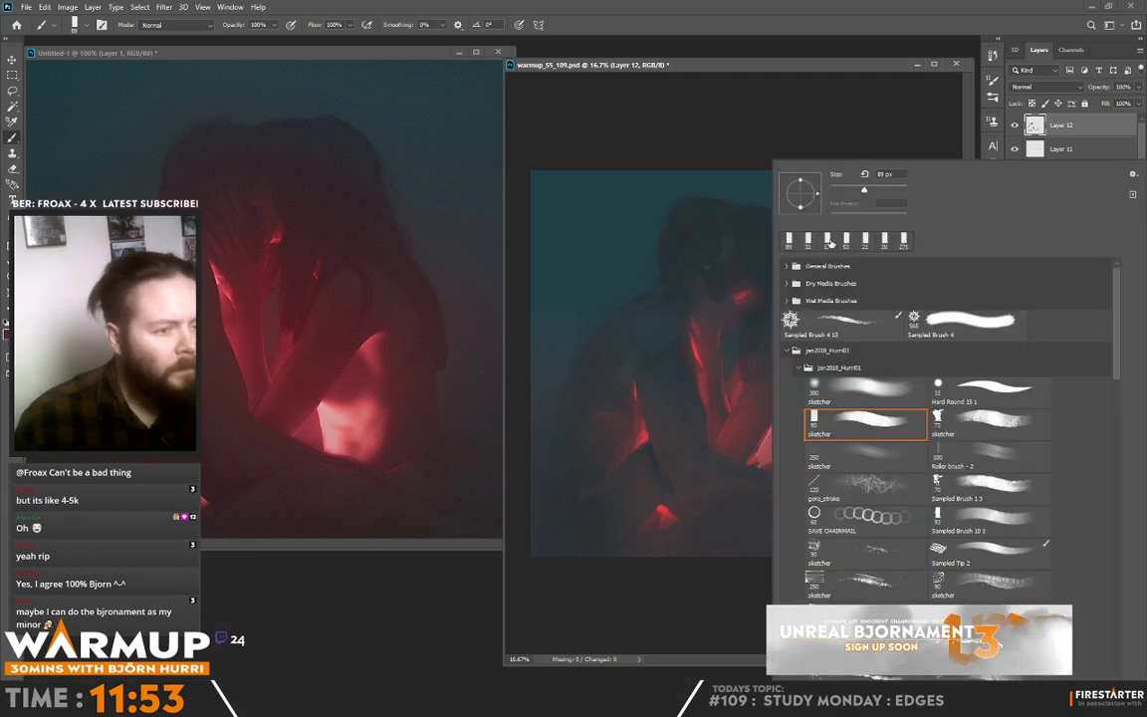
pyautogui.press('Escape')
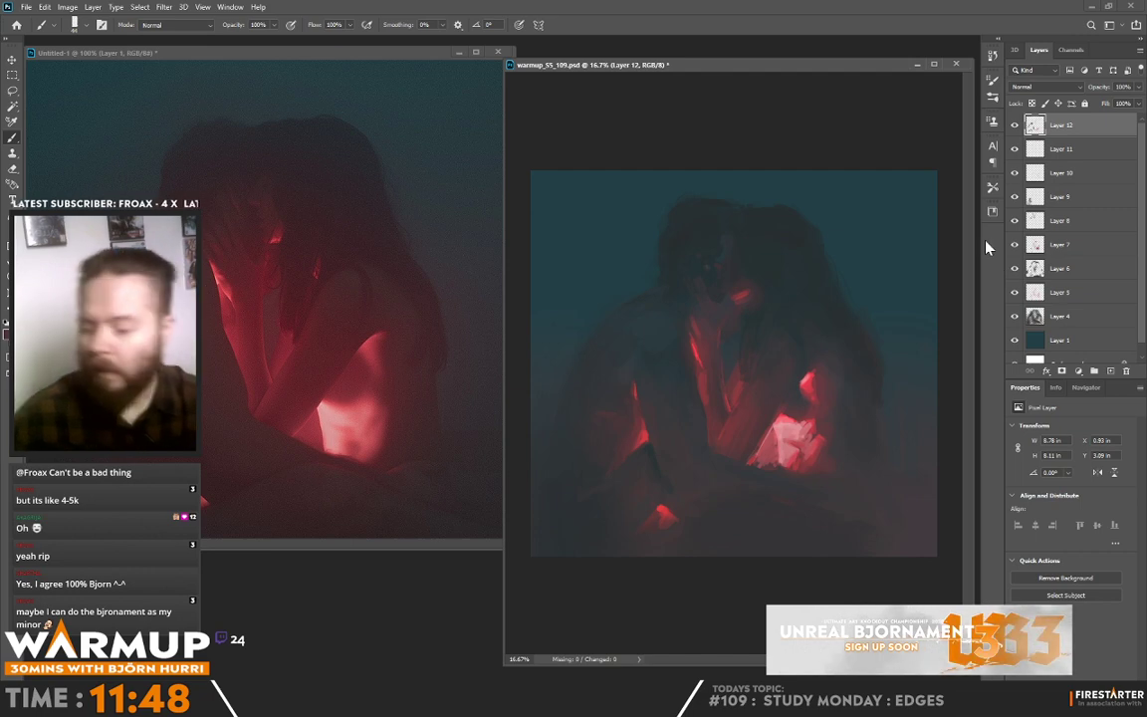
# Mirror both the painting and the reference image horizontally.
pyautogui.press('h')
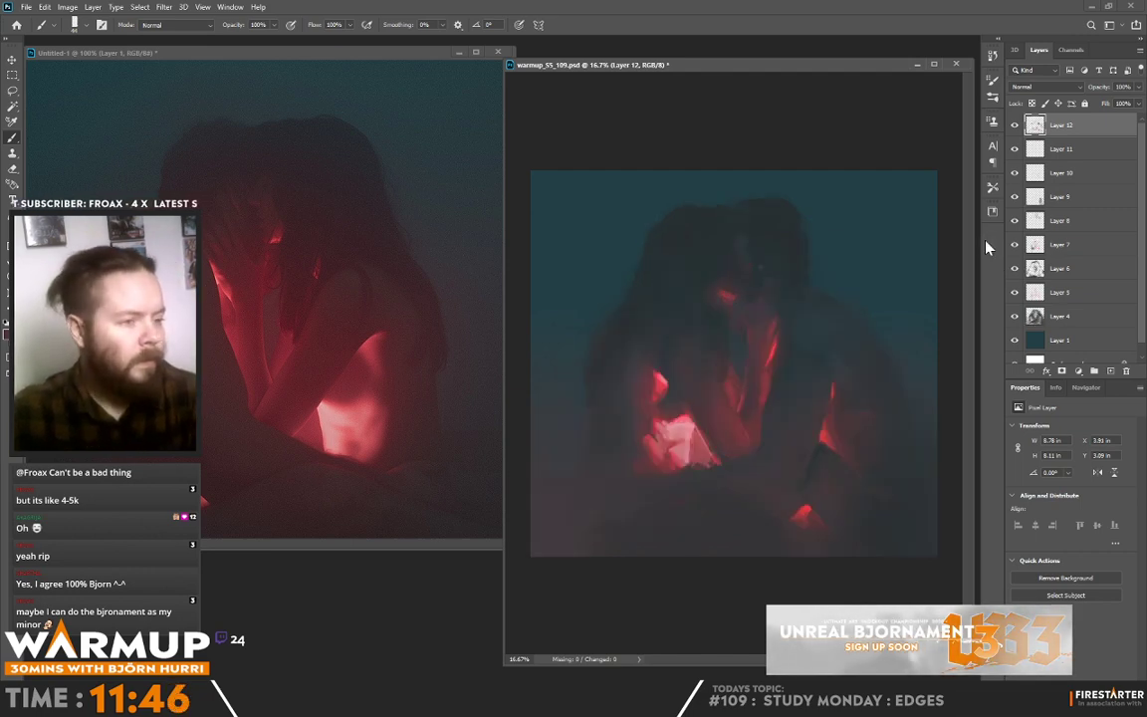
pyautogui.moveTo(504, 164); pyautogui.dragTo(514, 163)
pyautogui.press('h')
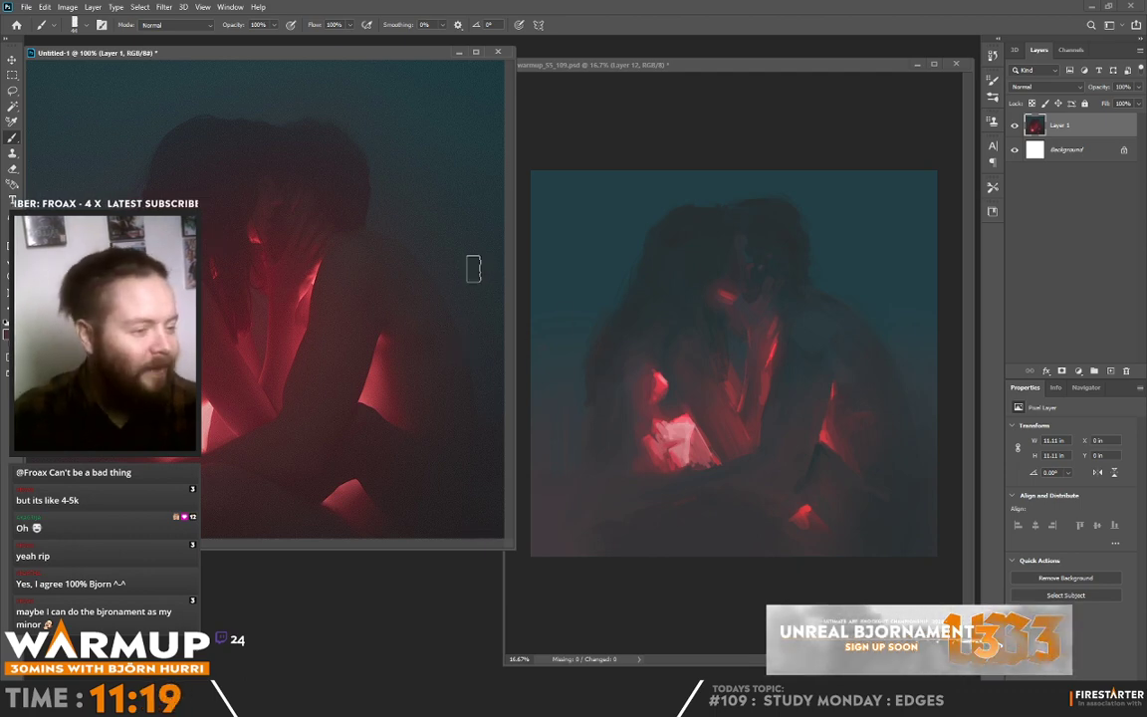
# Paint dark hair strands and facial shadows around the two heads, accenting the small red glow between the faces with a sampled pink.
pyautogui.click(667, 248)
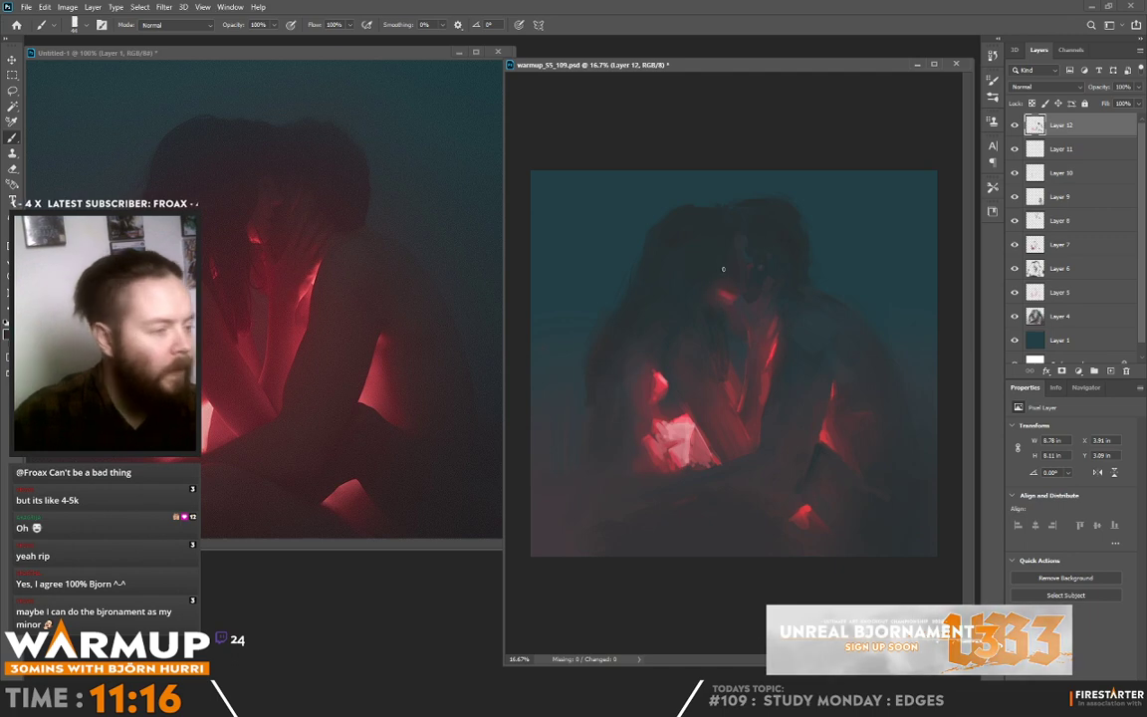
pyautogui.moveTo(714, 299); pyautogui.dragTo(705, 301)
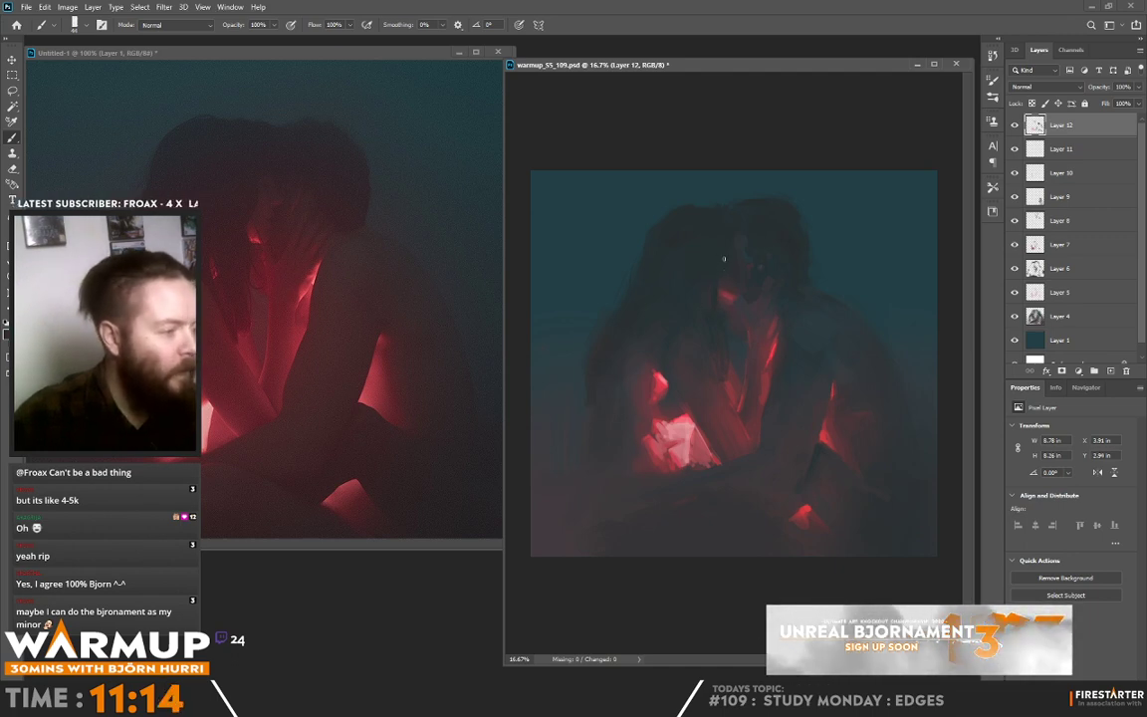
pyautogui.moveTo(723, 259); pyautogui.dragTo(738, 289)
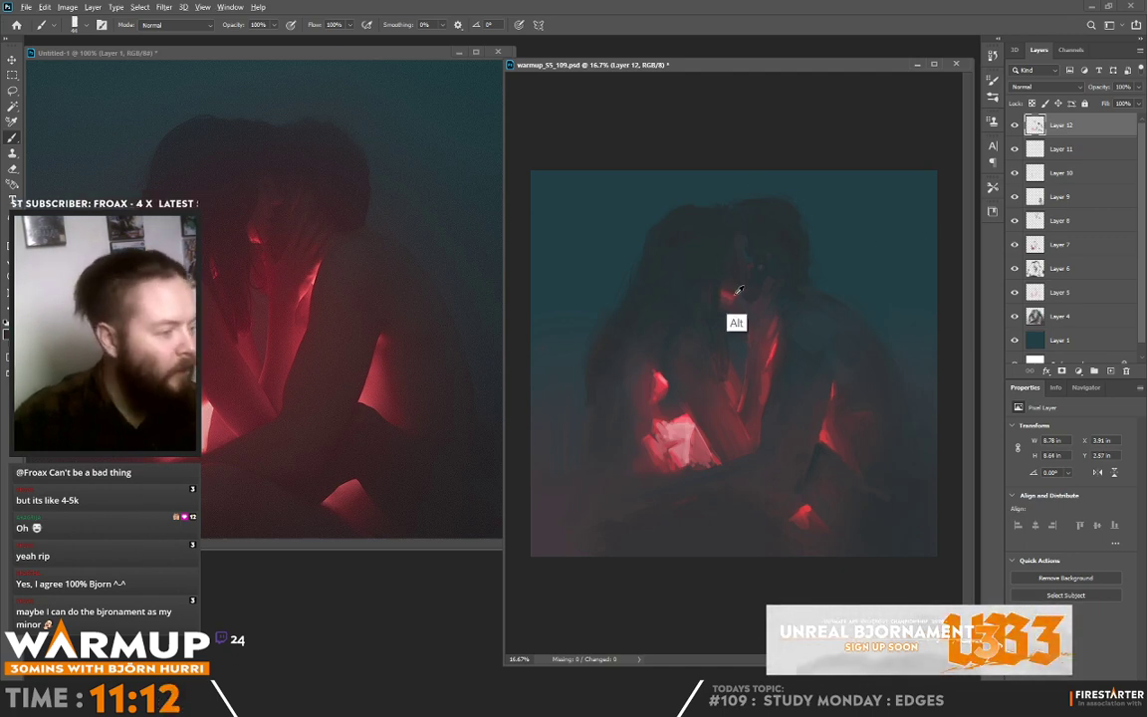
pyautogui.keyDown('alt'); pyautogui.click(686, 433); pyautogui.keyUp('alt')
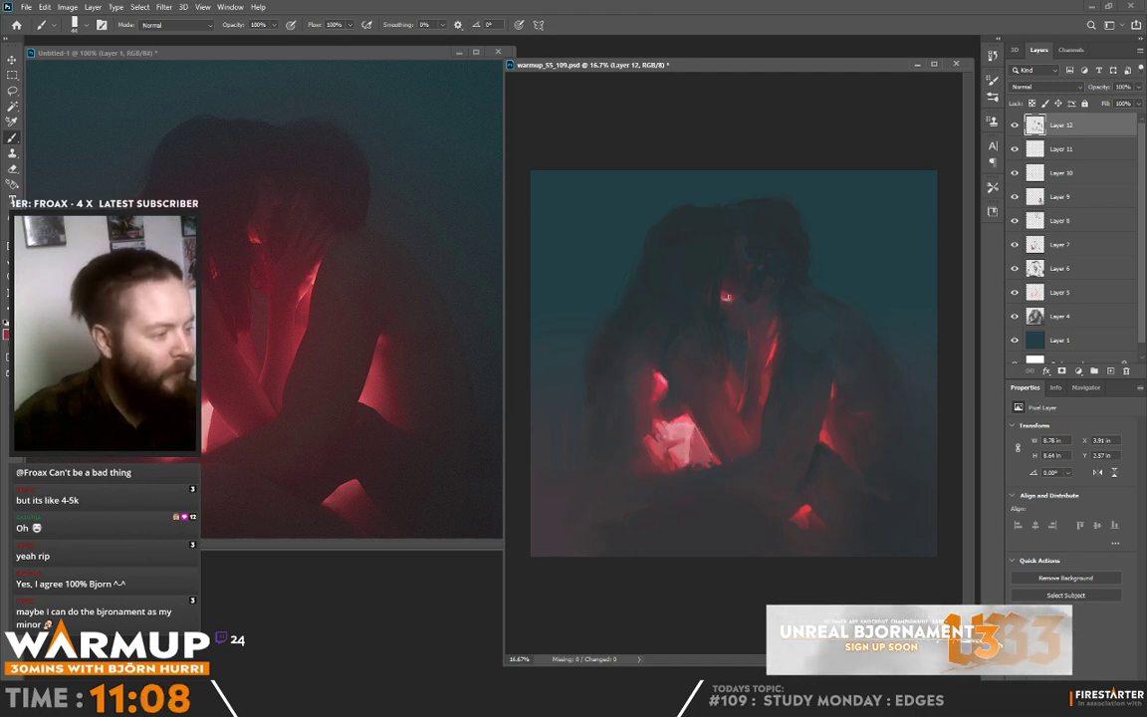
pyautogui.keyDown('alt'); pyautogui.click(655, 270); pyautogui.keyUp('alt')
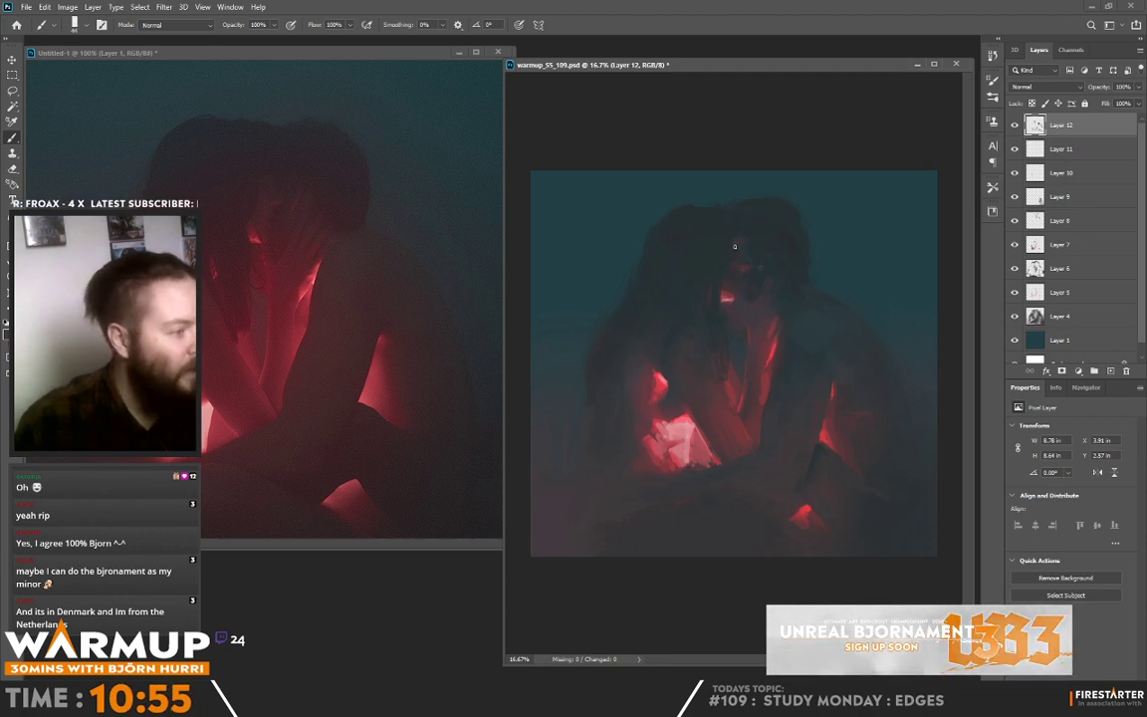
pyautogui.moveTo(719, 225); pyautogui.dragTo(732, 249)
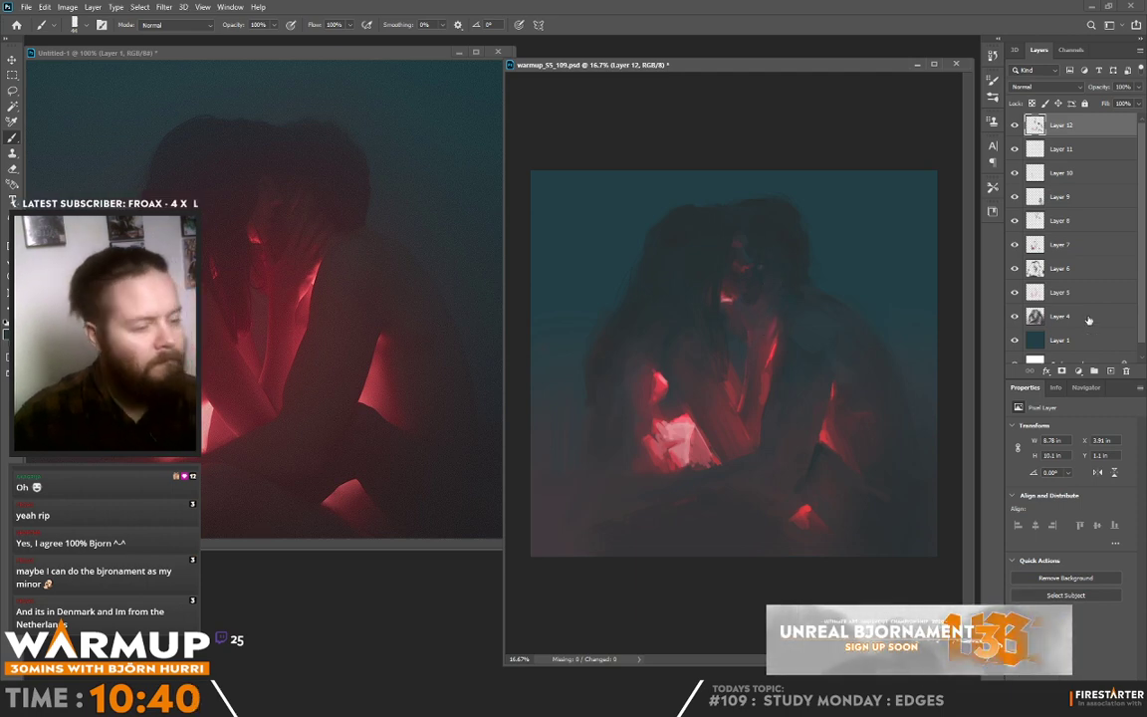
# Reshape the left torso glow's upper edge and soften that figure's outer silhouette with the sketcher brush at 81 px, and save the document.
pyautogui.rightClick(857, 254)
pyautogui.click(683, 445)
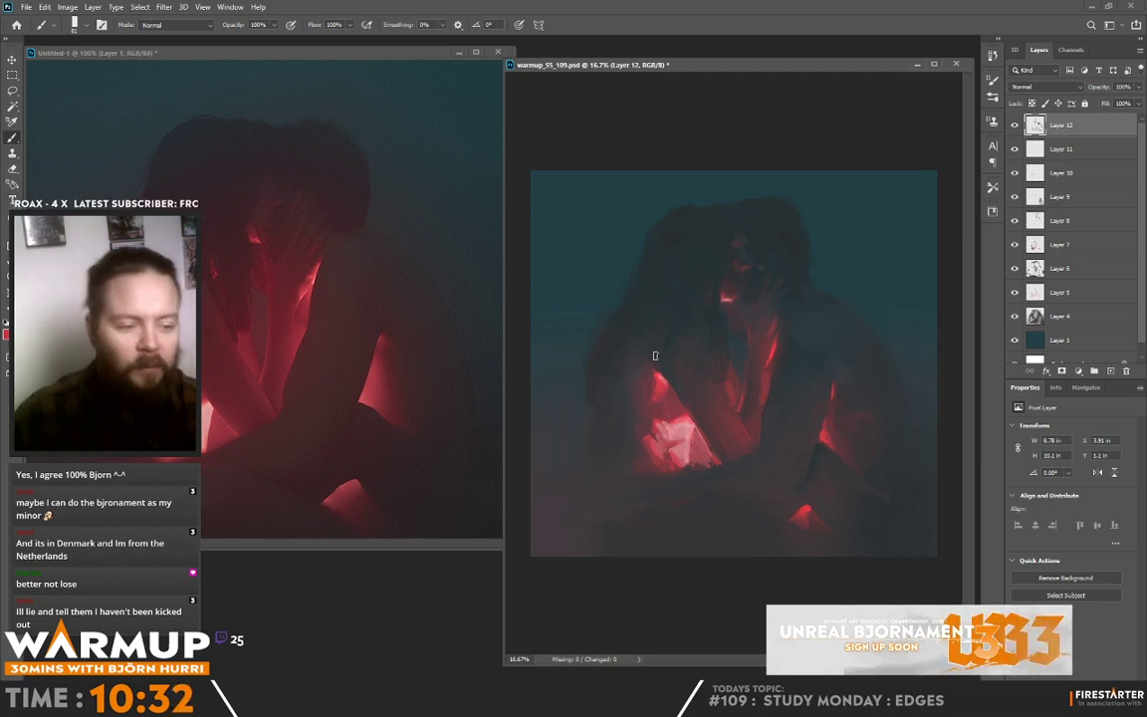
pyautogui.press('alt')
pyautogui.keyDown('alt'); pyautogui.click(579, 417); pyautogui.keyUp('alt')
pyautogui.moveTo(584, 421); pyautogui.dragTo(580, 444)
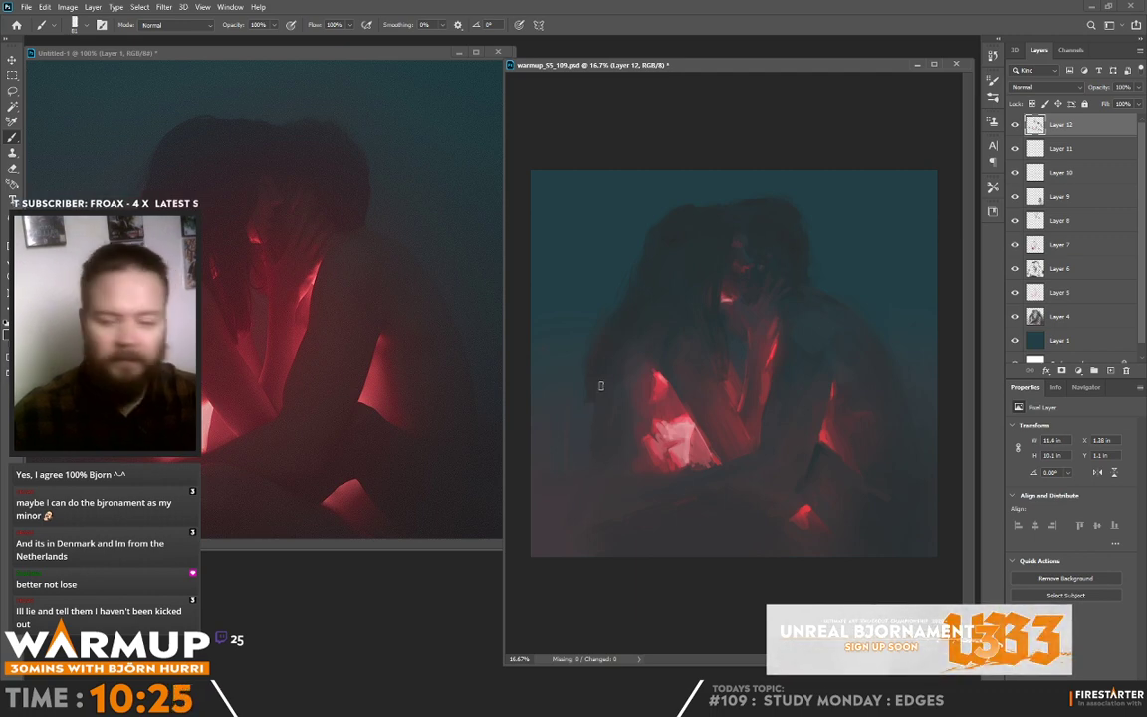
pyautogui.hotkey('ctrl', 's')
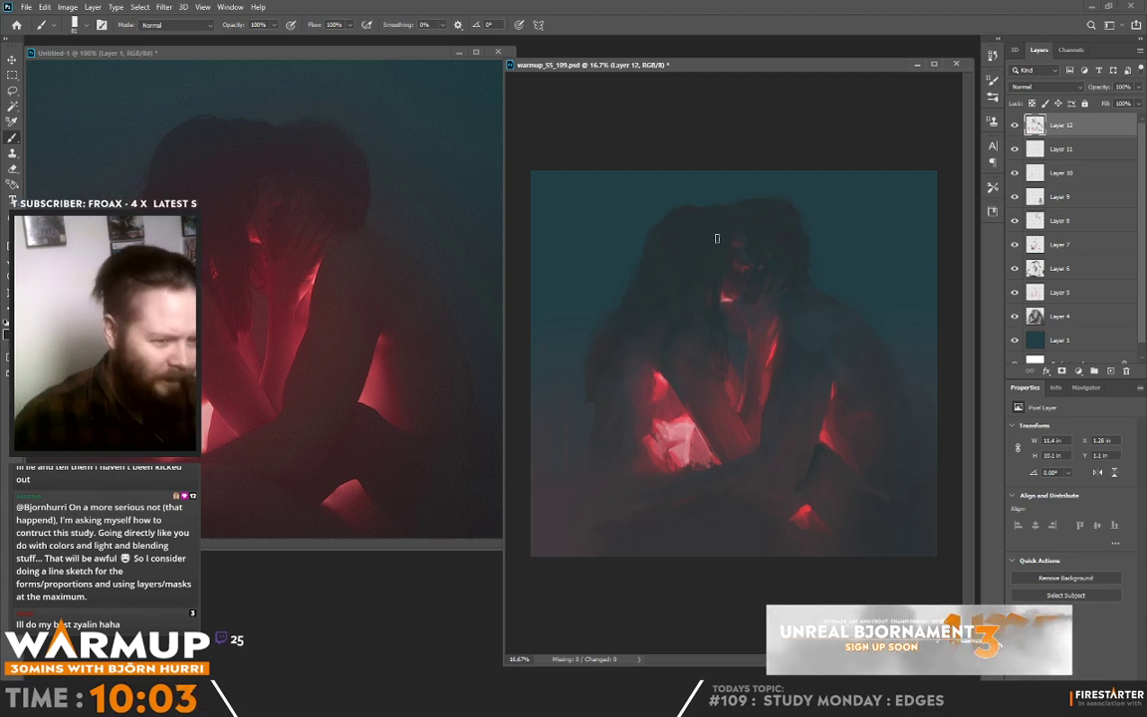
# Add a new Overlay layer and dab sampled pink over the torso glow with a very large soft round sketcher brush.
pyautogui.click(1110, 370)
pyautogui.click(1040, 91)
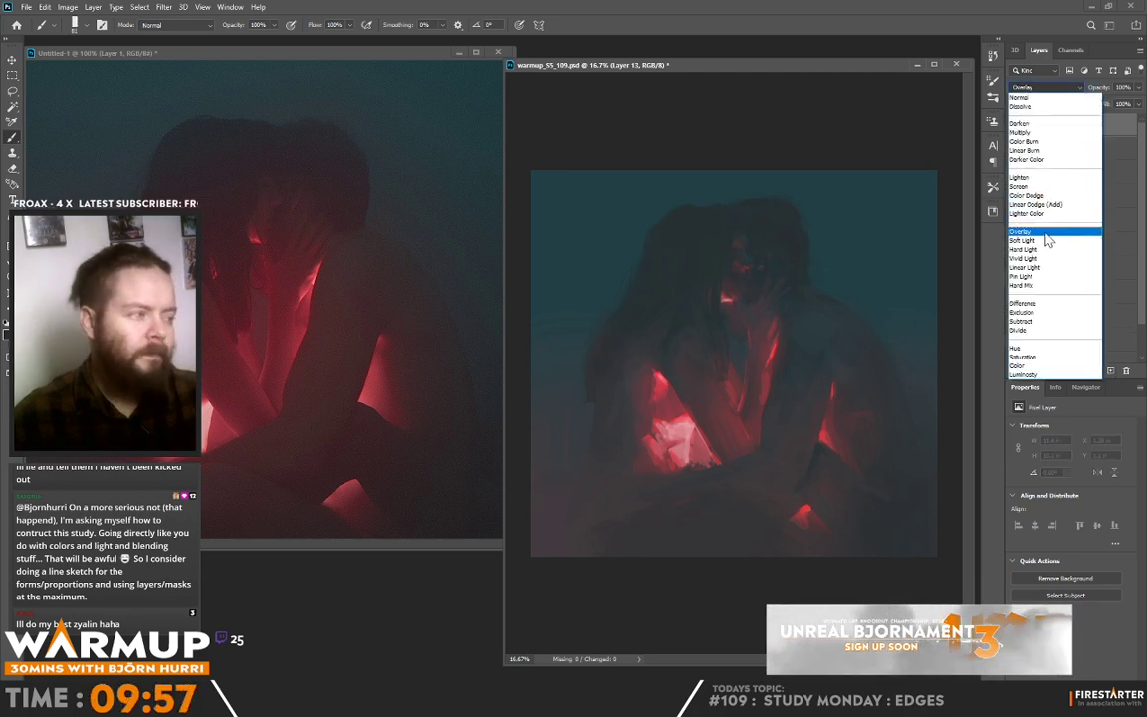
pyautogui.click(1025, 231)
pyautogui.keyDown('alt'); pyautogui.click(684, 414); pyautogui.keyUp('alt')
pyautogui.rightClick(687, 410)
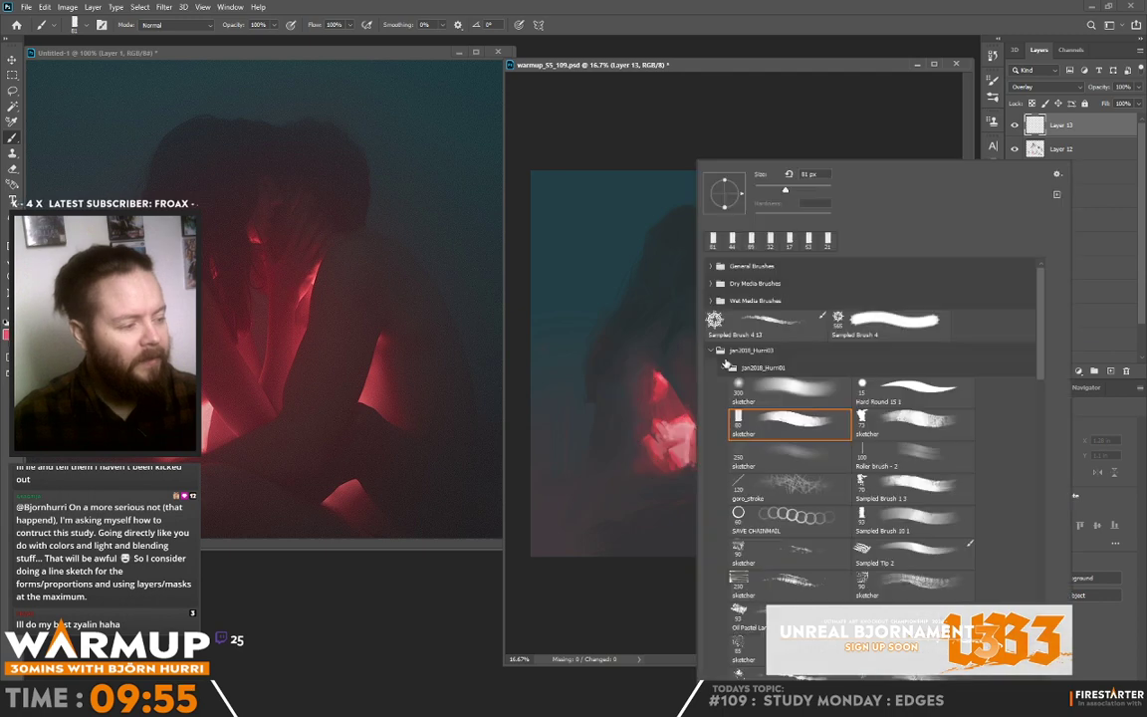
pyautogui.click(843, 398)
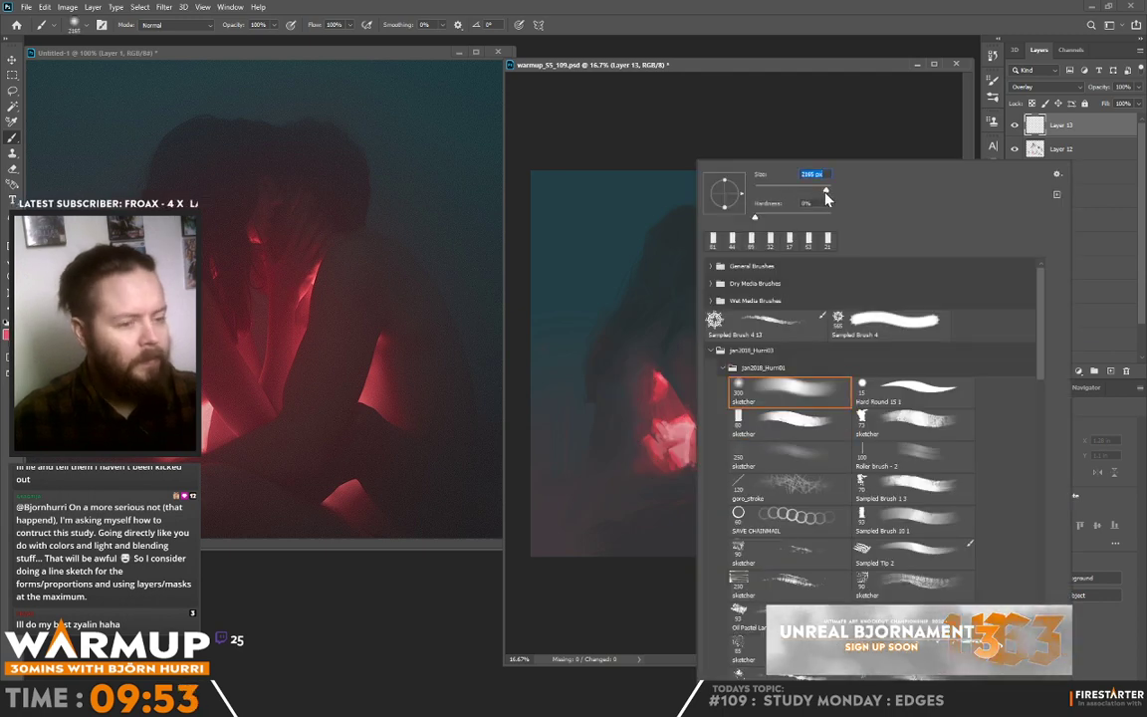
pyautogui.click(632, 416)
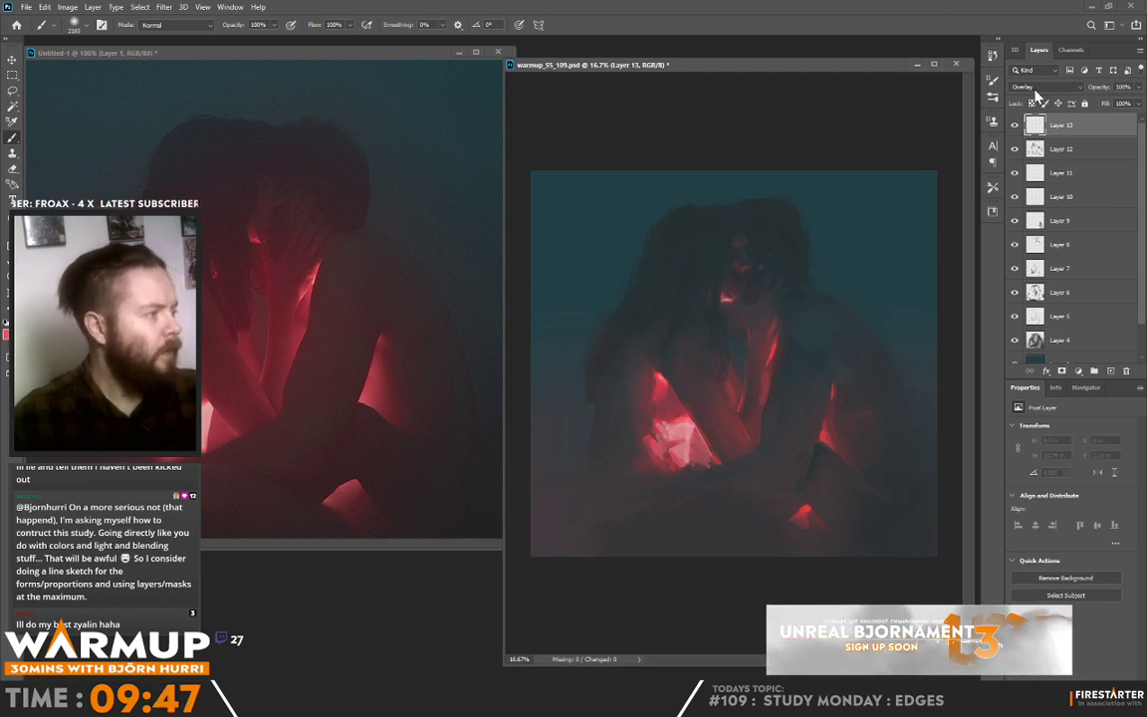
# Switch the glow layer to Lighter Color blending and airbrush a dark red #861422 haze across both figures.
pyautogui.click(1051, 88)
pyautogui.click(1031, 213)
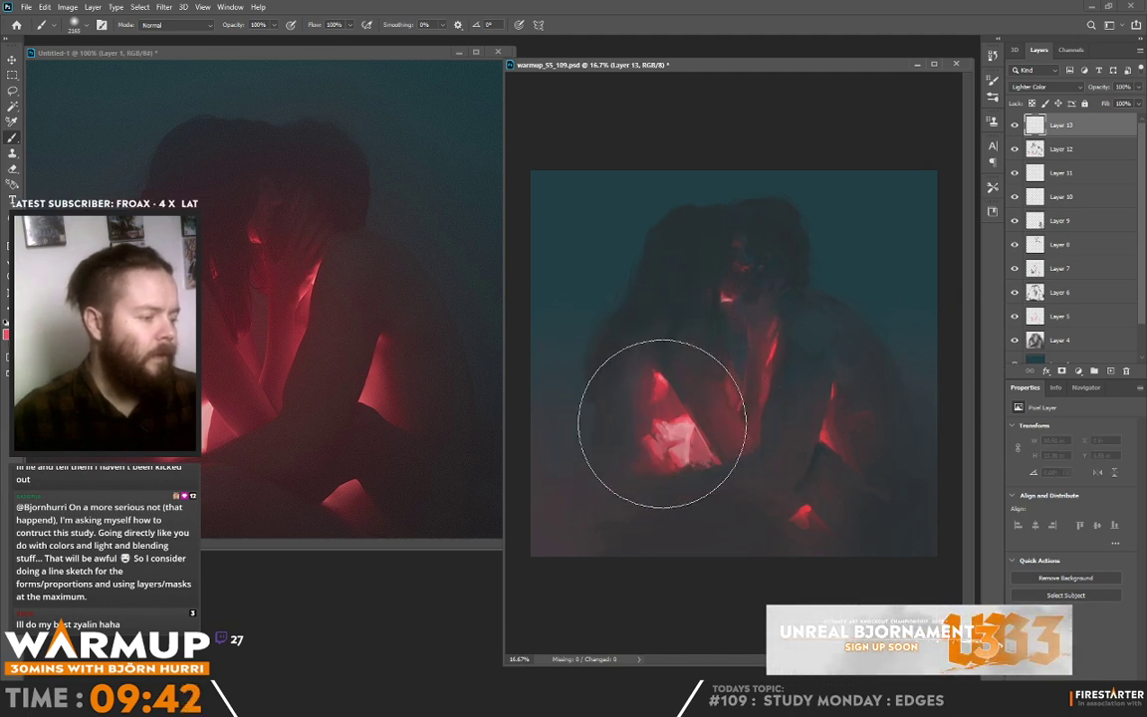
pyautogui.click(8, 335)
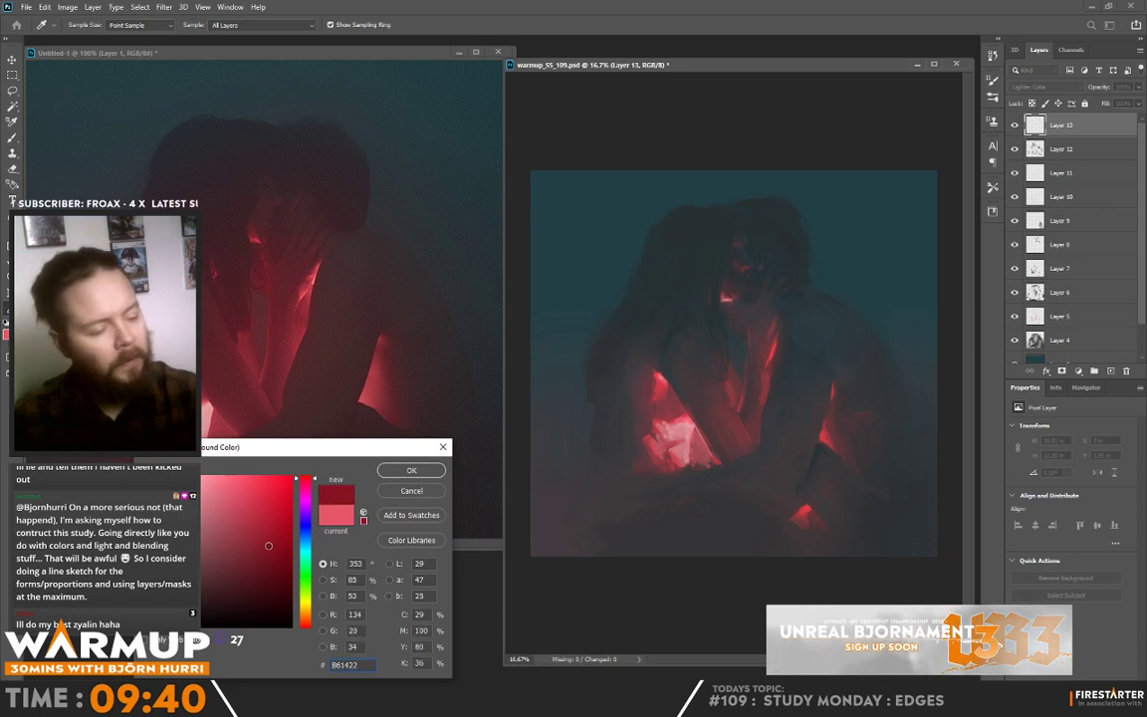
pyautogui.click(422, 475)
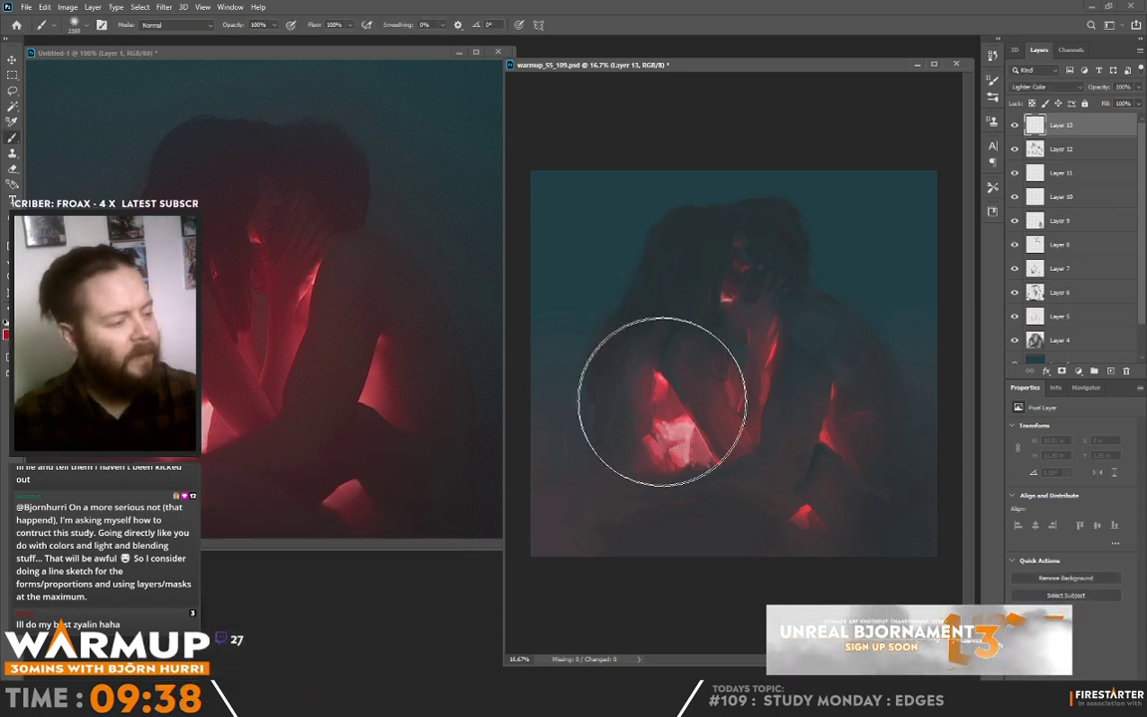
pyautogui.moveTo(767, 415); pyautogui.dragTo(1032, 389)
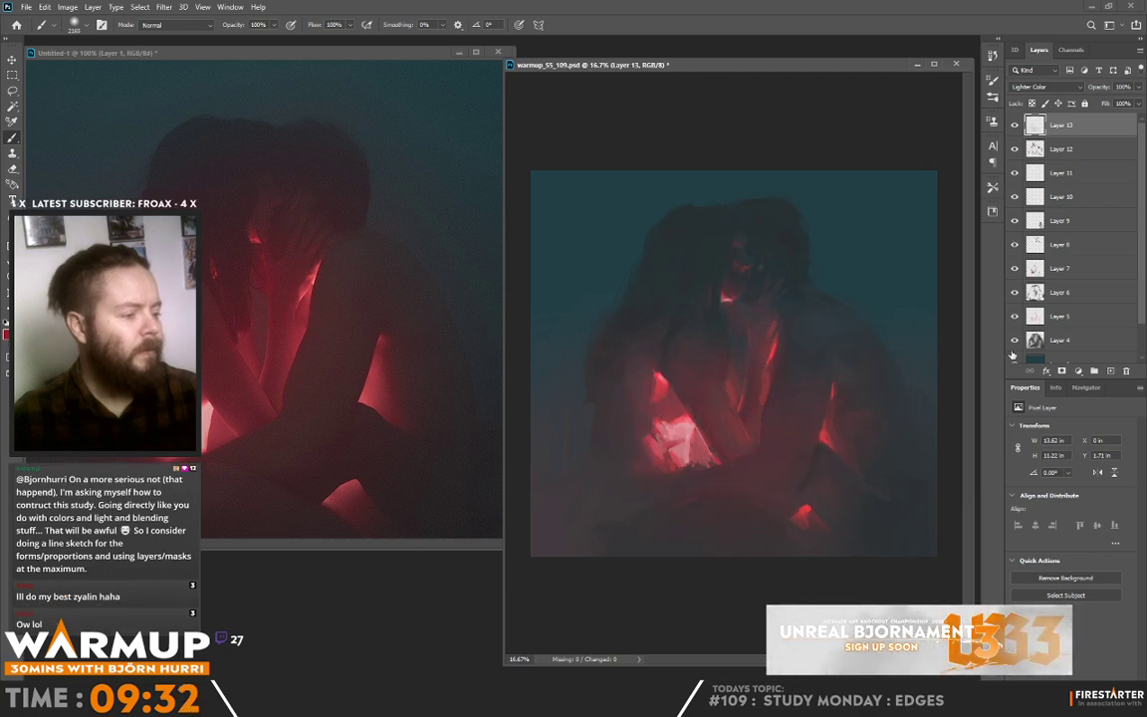
pyautogui.moveTo(714, 319); pyautogui.dragTo(732, 306)
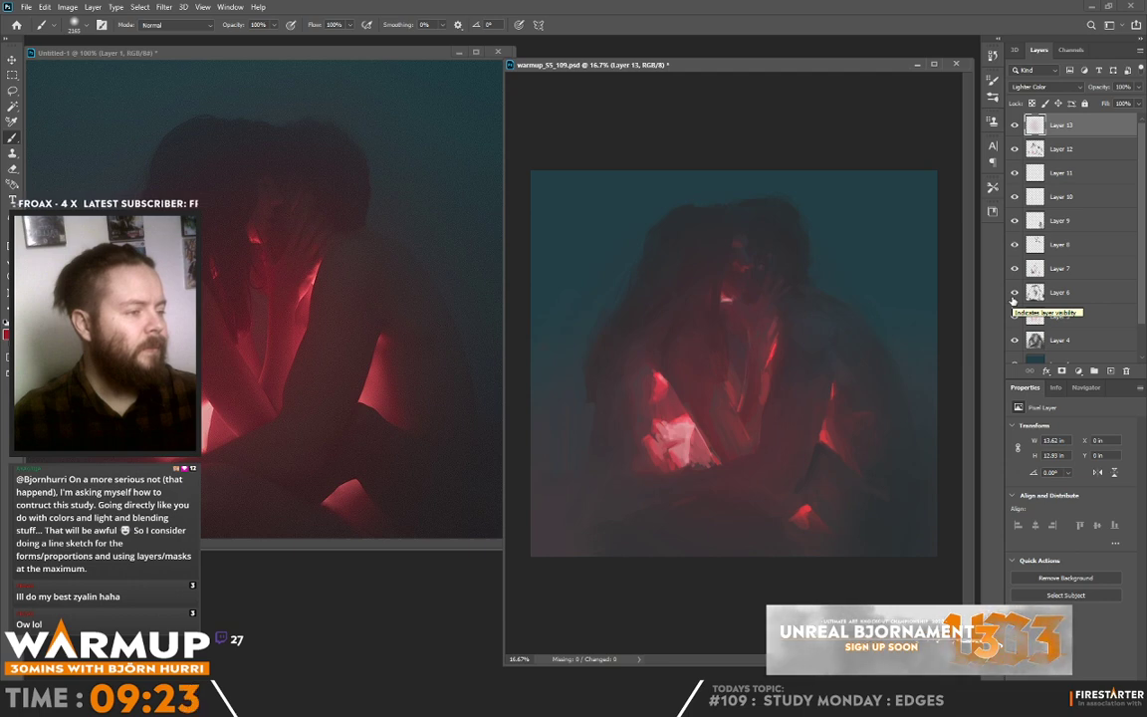
# Add a new layer in Color blending mode and choose the goro_stroke brush from the preset list.
pyautogui.hotkey('ctrl', 'shift', 'alt', 'n')
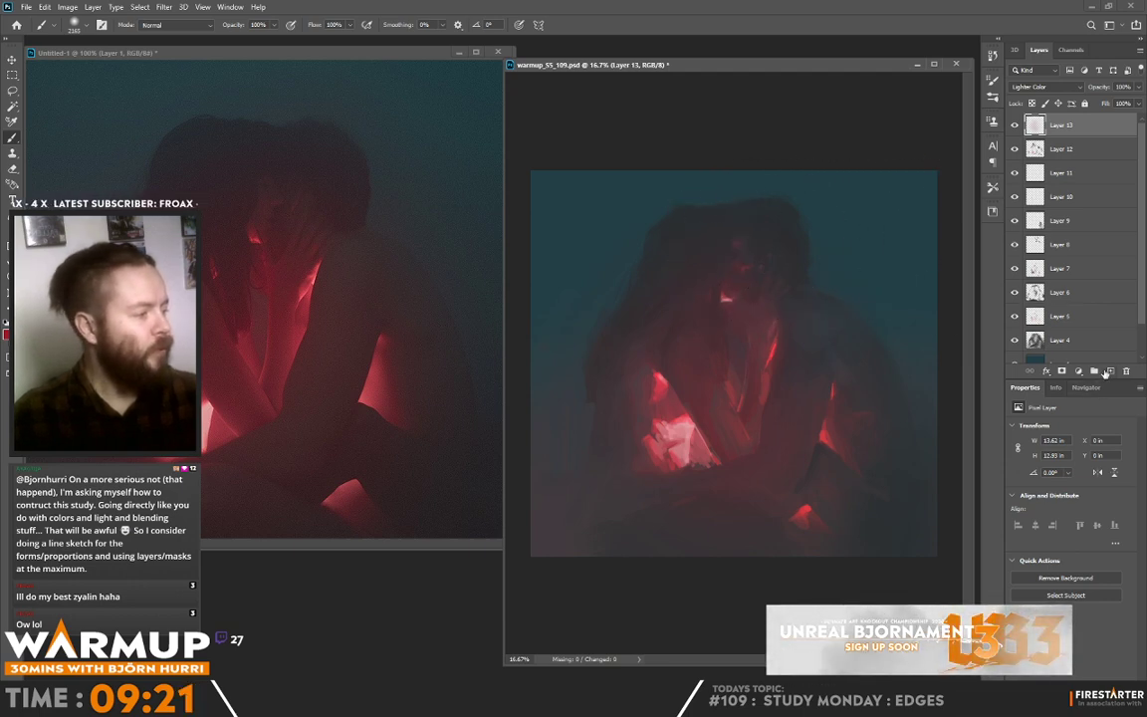
pyautogui.click(1025, 88)
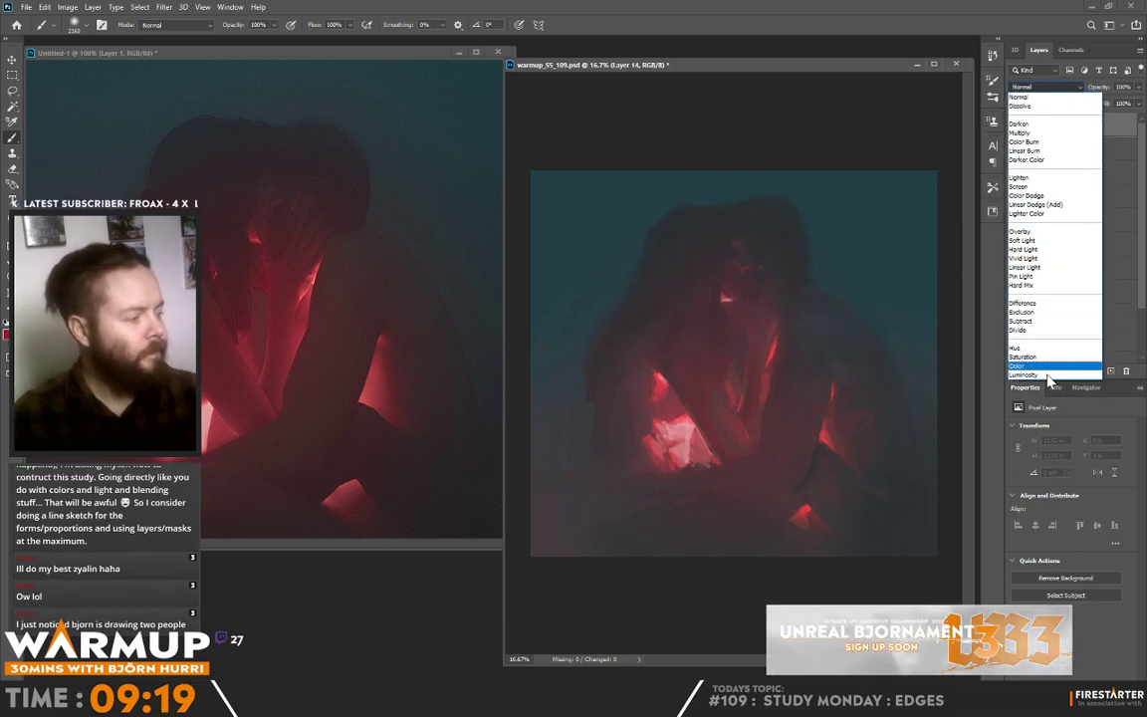
pyautogui.click(1027, 364)
pyautogui.rightClick(691, 256)
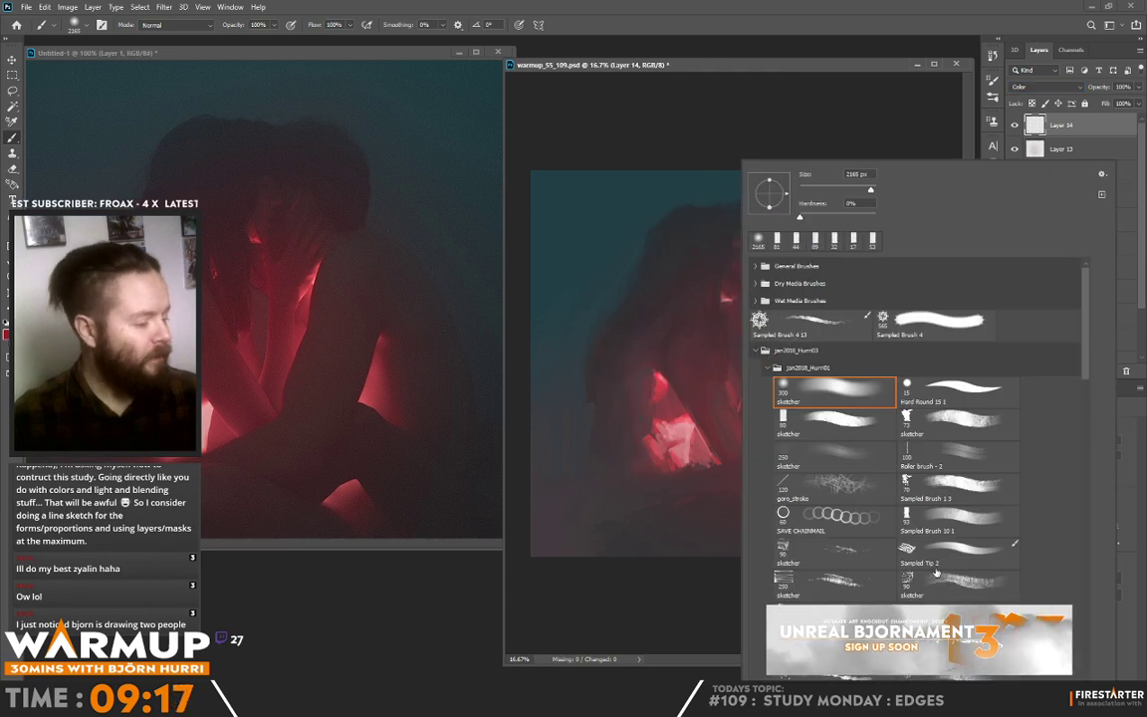
pyautogui.scroll(-5, 1087, 398)
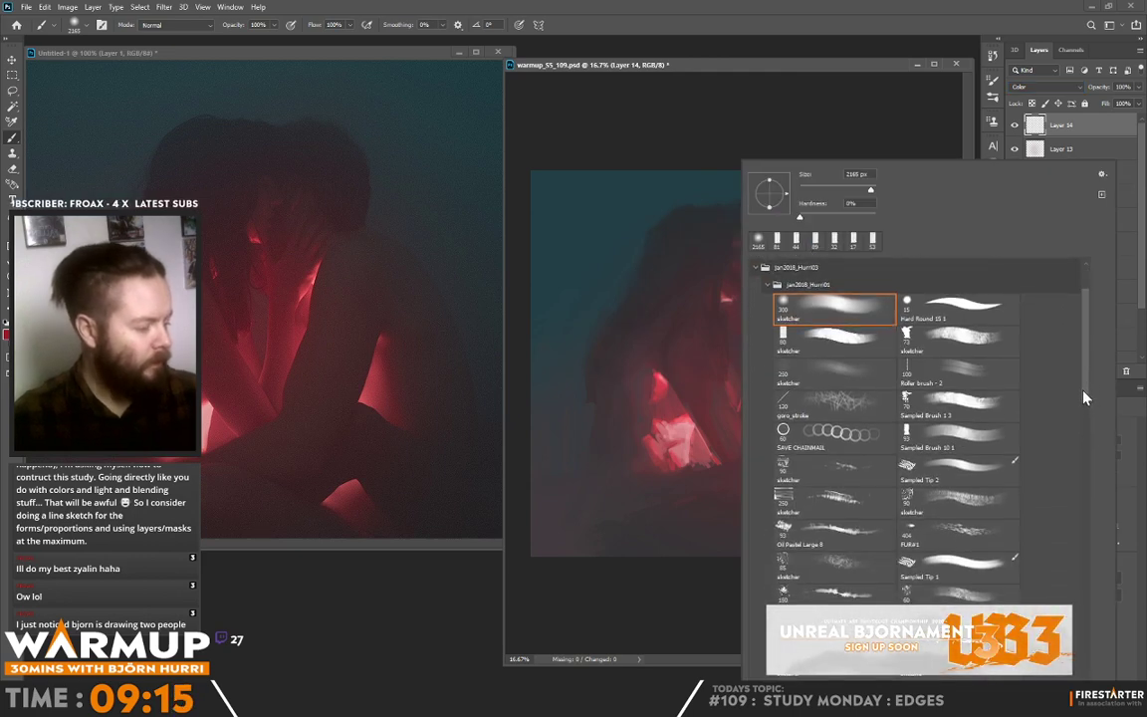
pyautogui.scroll(-5, 1087, 438)
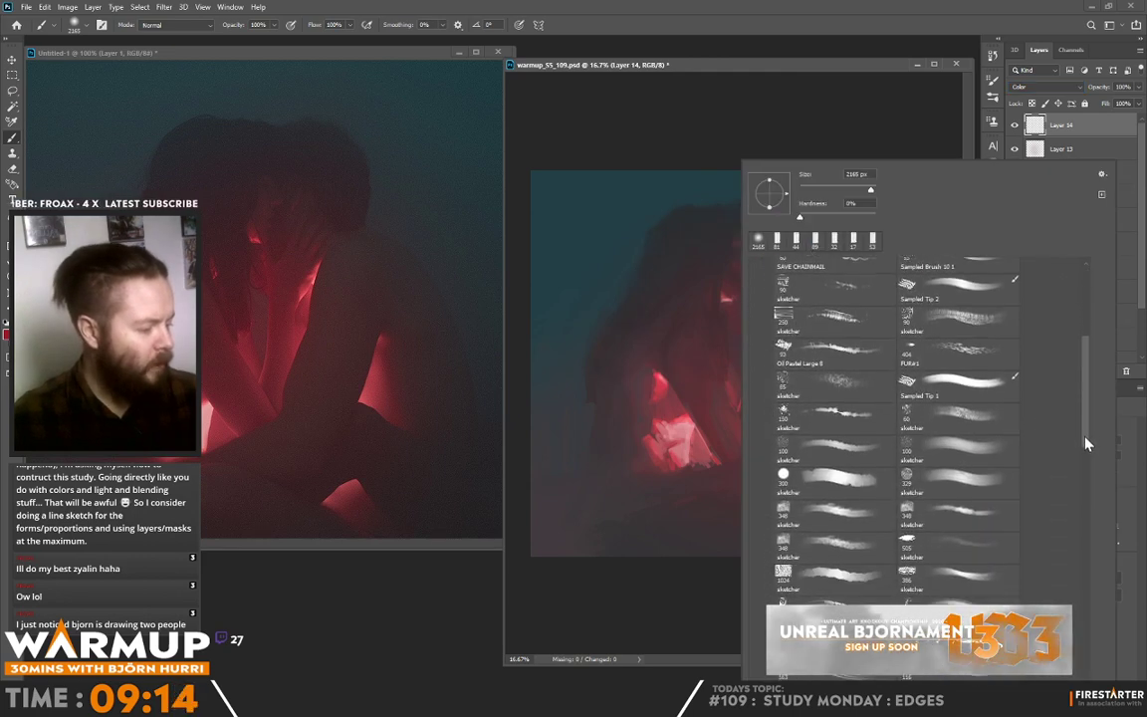
pyautogui.moveTo(1086, 464); pyautogui.dragTo(1083, 370)
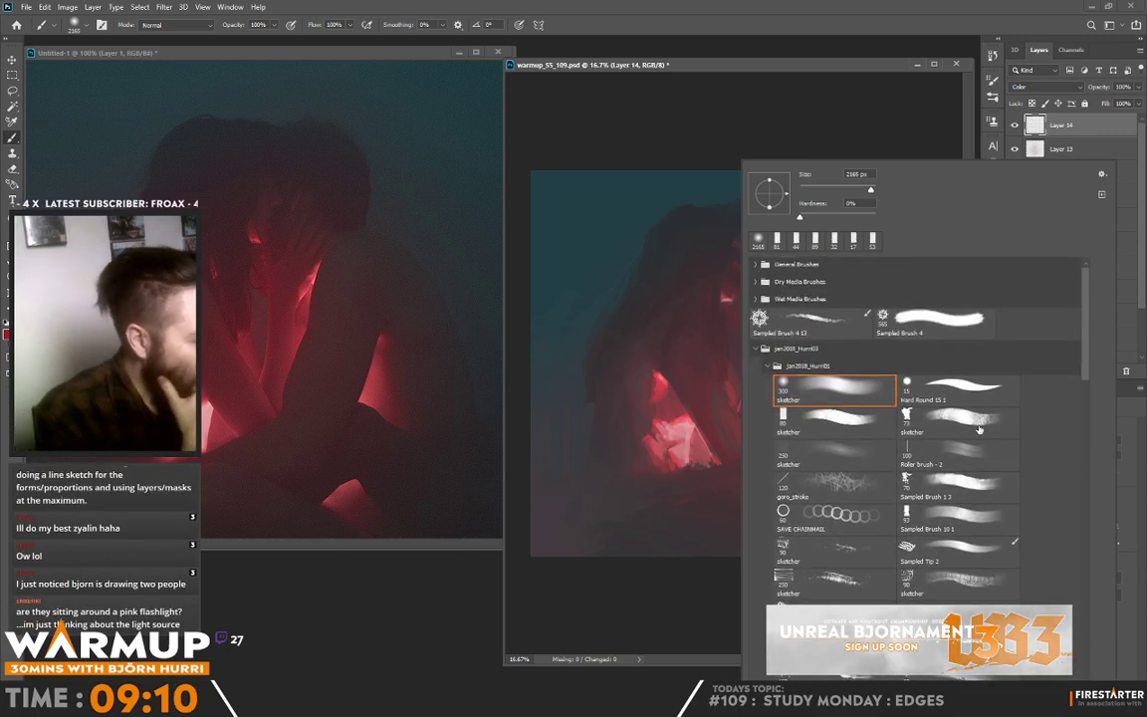
pyautogui.click(834, 485)
# Undo the red test strokes, tint the background around both figures' heads and shoulders with goro_stroke at 243 px, and save the document.
pyautogui.click(606, 236)
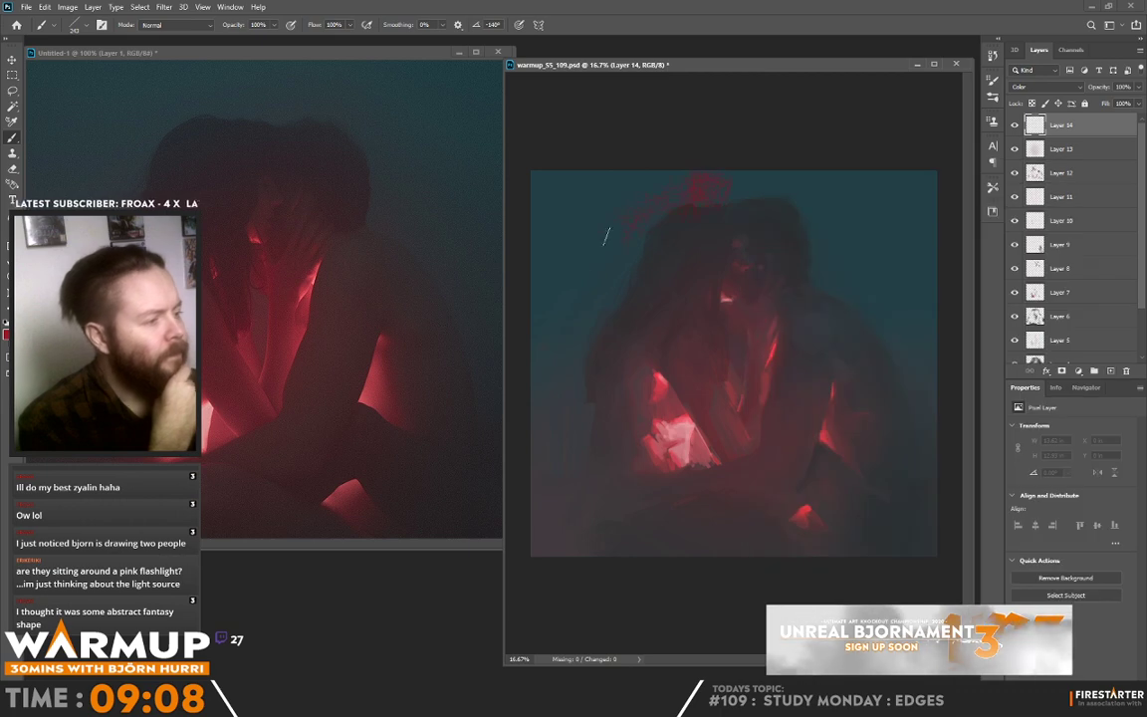
pyautogui.hotkey('ctrl', 'z')
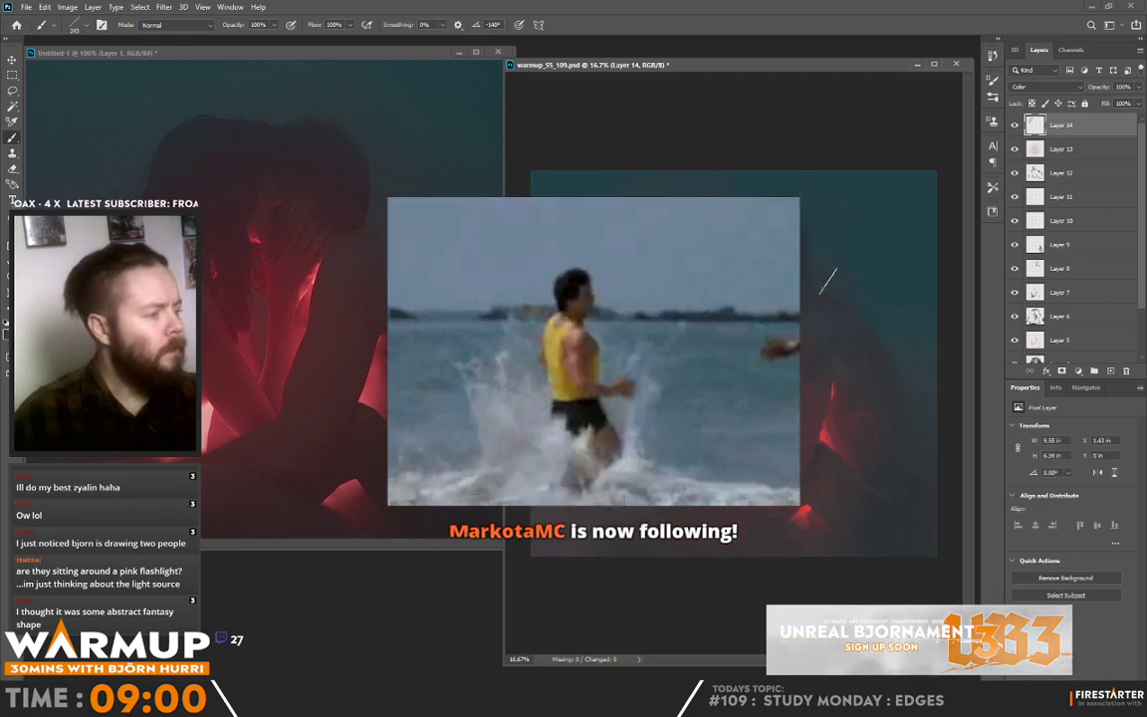
pyautogui.moveTo(921, 352)
pyautogui.mouseDown()
pyautogui.moveTo(863, 212)
pyautogui.moveTo(909, 248)
pyautogui.moveTo(840, 269)
pyautogui.mouseUp()
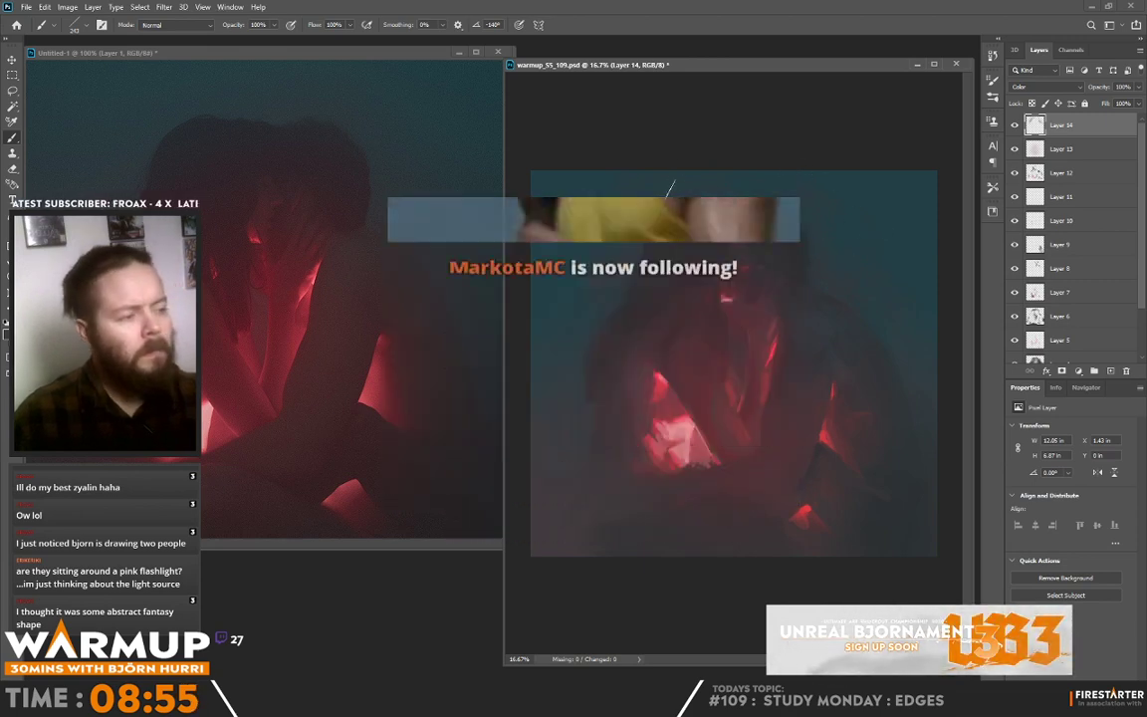
pyautogui.hotkey('ctrl', 's')
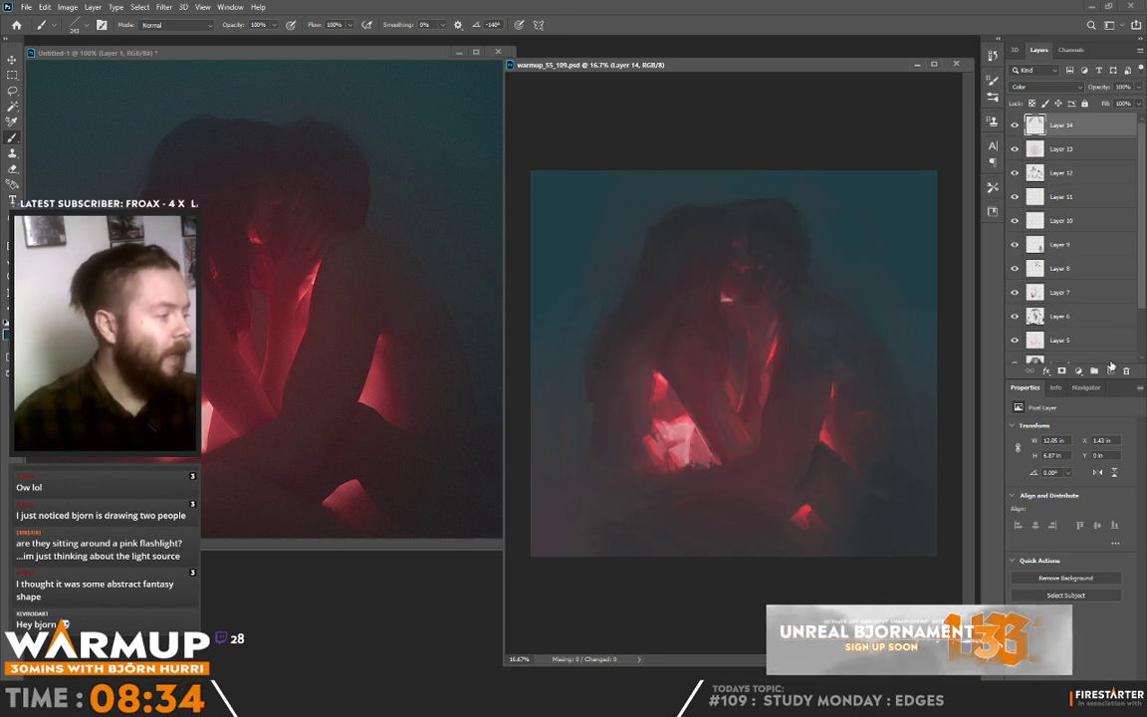
# Add a new layer and paint small sampled-red accents beside the left figure's face and upper arm with the sketcher brush at 29 px.
pyautogui.click(1111, 370)
pyautogui.rightClick(838, 335)
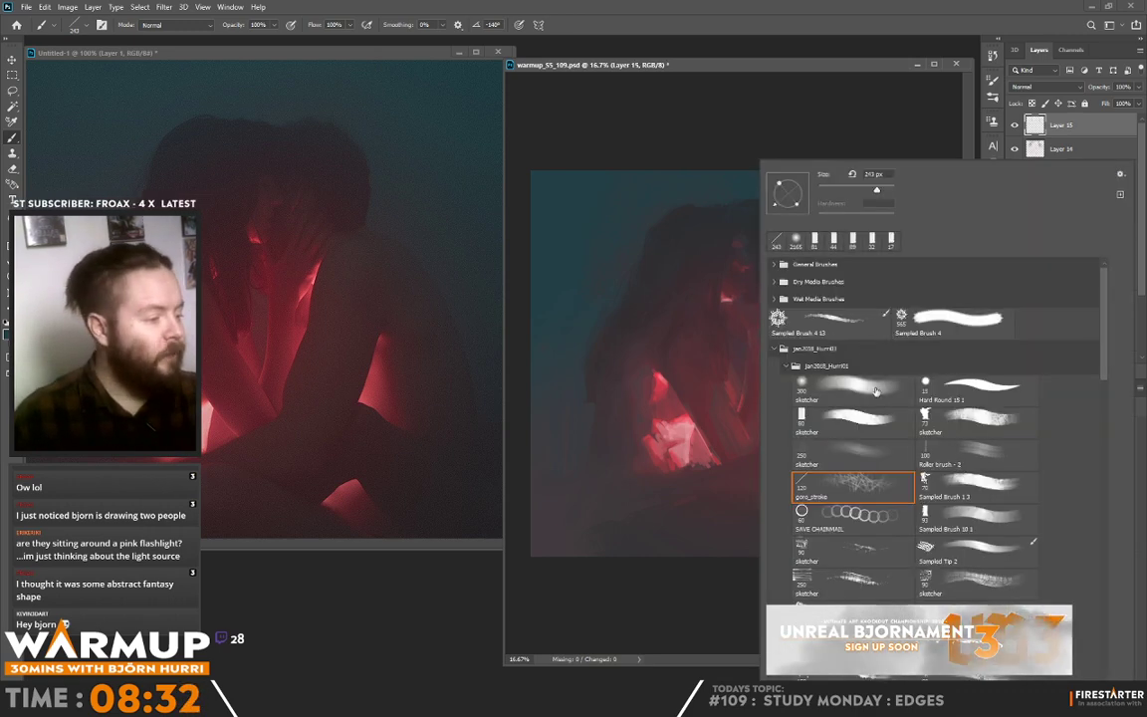
pyautogui.scroll(-2, 856, 418)
pyautogui.click(820, 131)
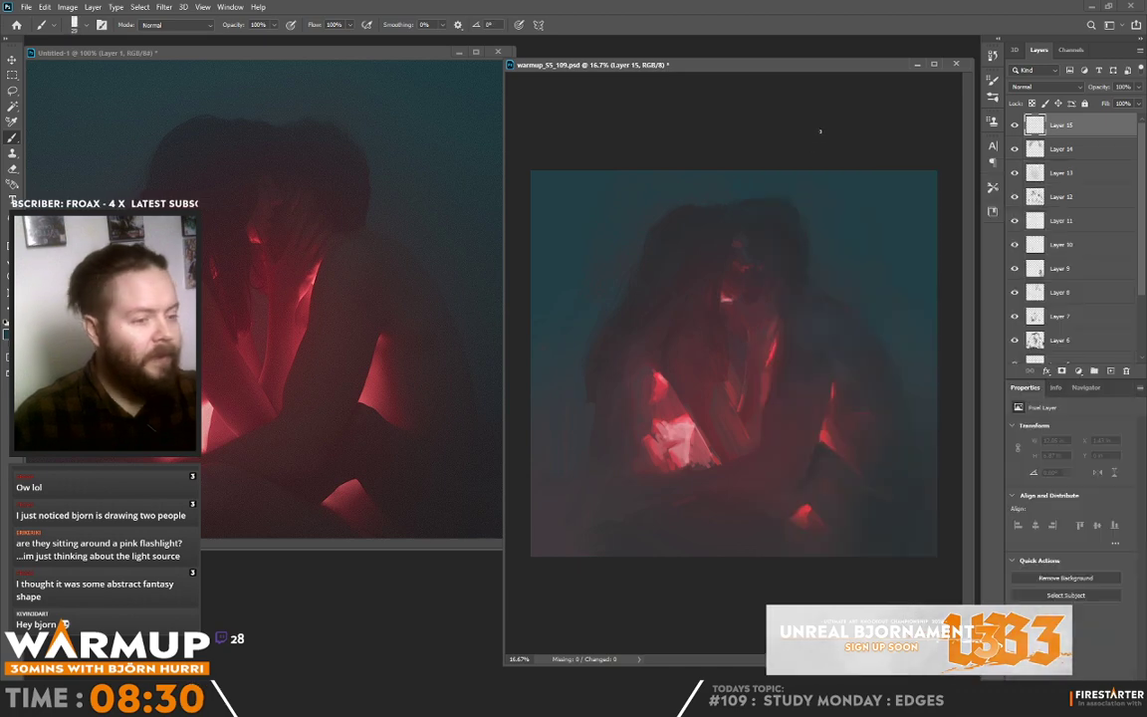
pyautogui.keyDown('alt'); pyautogui.click(659, 374); pyautogui.keyUp('alt')
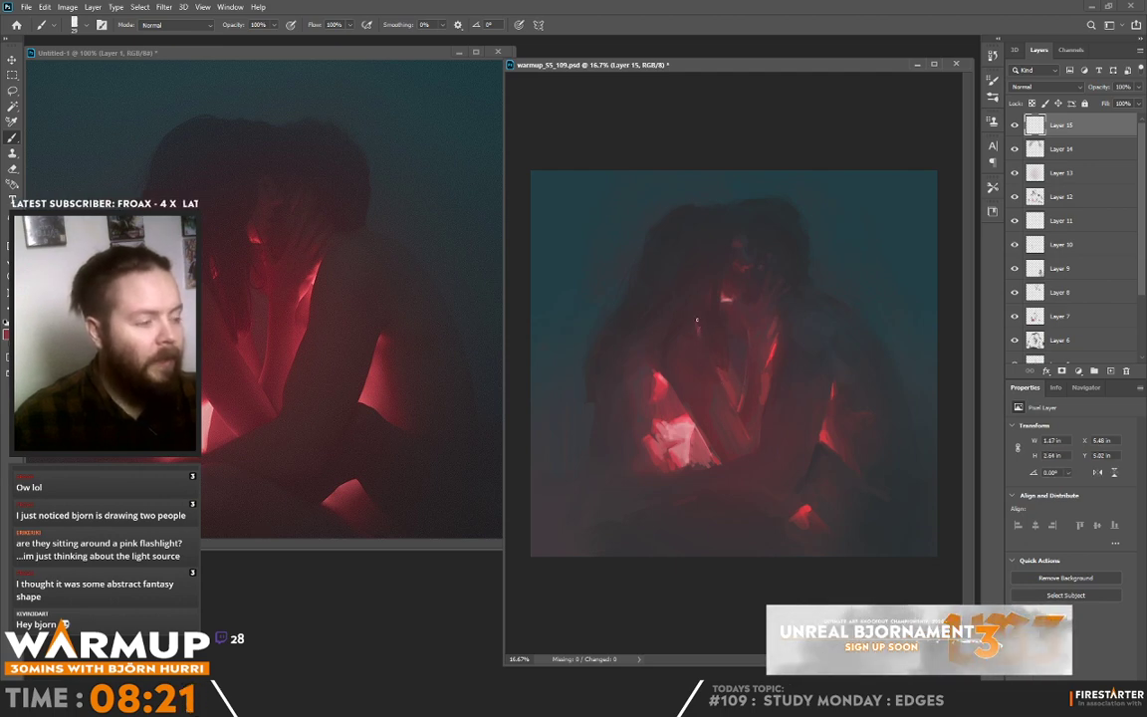
pyautogui.moveTo(697, 320); pyautogui.dragTo(693, 319)
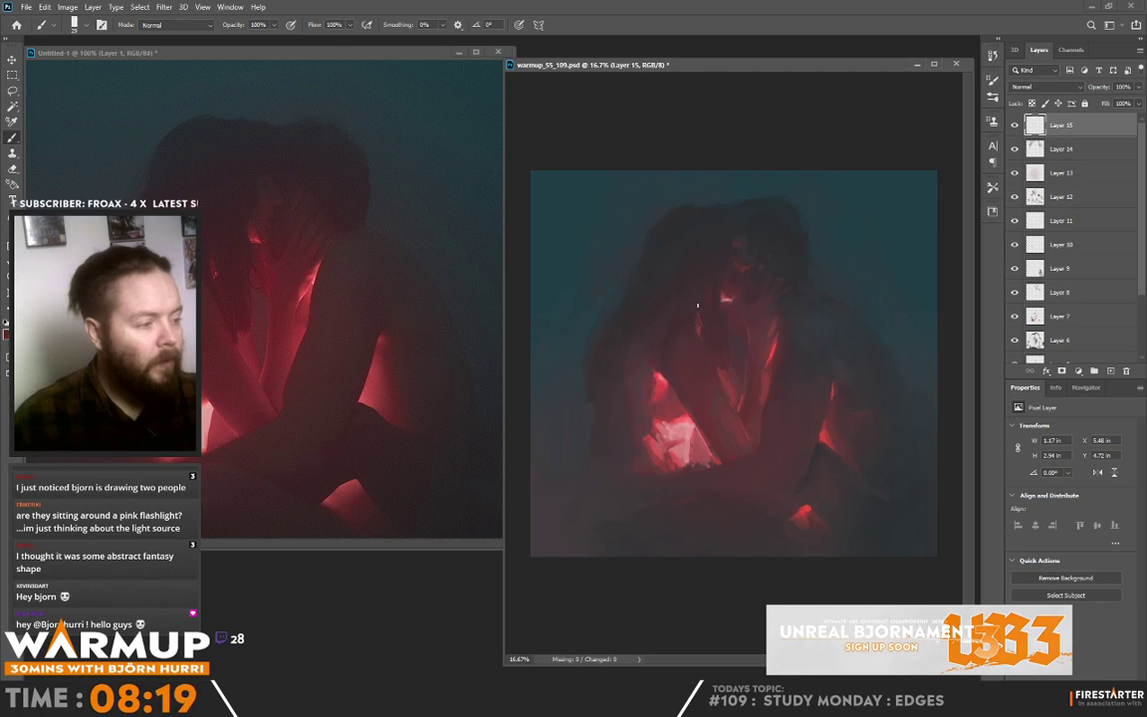
pyautogui.moveTo(694, 311); pyautogui.dragTo(694, 356)
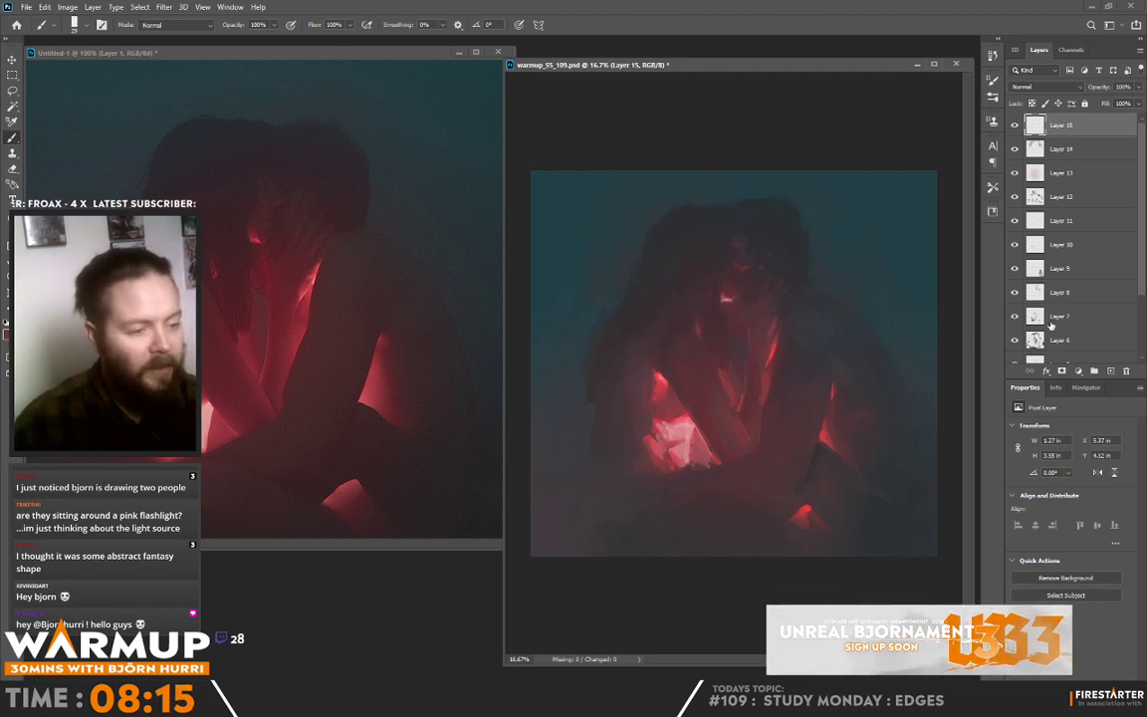
# Refine the bright highlight along the raised forearm beside the right figure's shoulder, using reds and darks sampled from the painting at 29 px.
pyautogui.press('alt')
pyautogui.keyDown('alt'); pyautogui.click(778, 342); pyautogui.keyUp('alt')
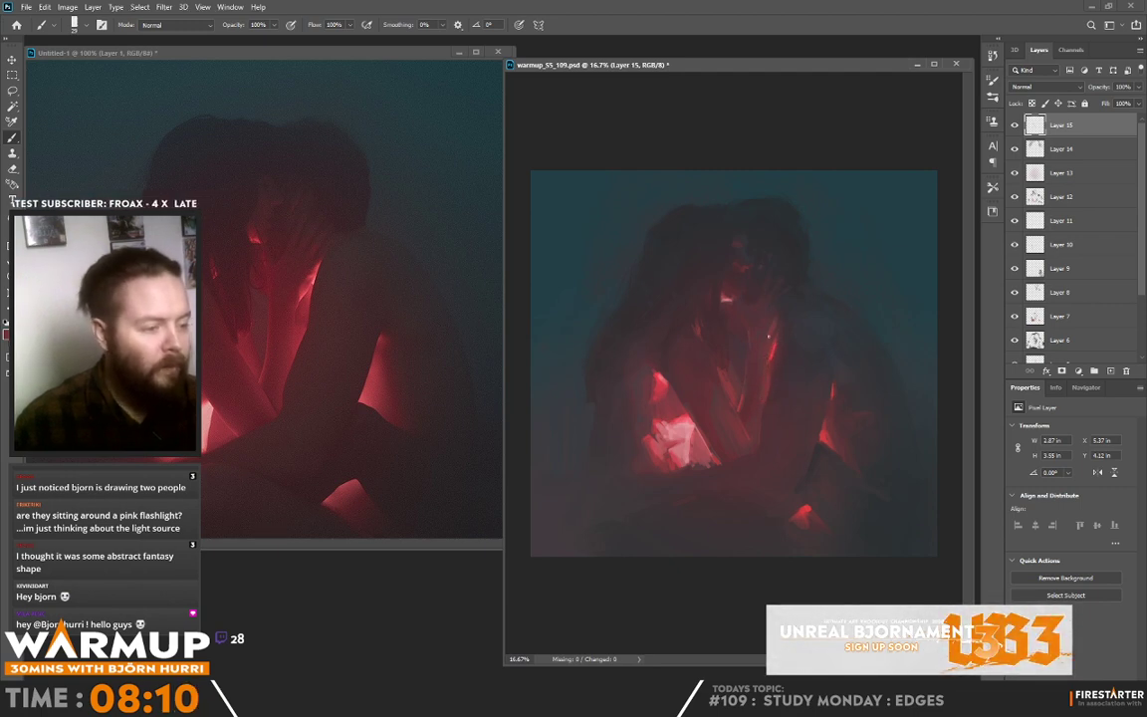
pyautogui.keyDown('alt'); pyautogui.click(693, 324); pyautogui.keyUp('alt')
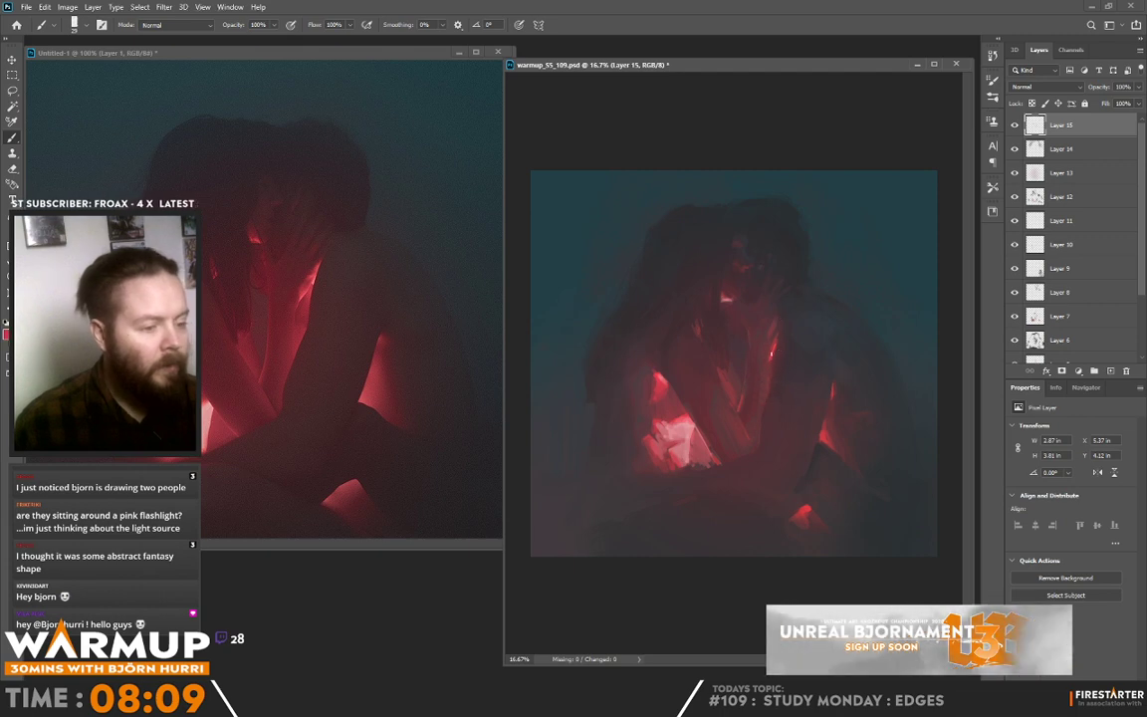
pyautogui.keyDown('alt'); pyautogui.click(694, 425); pyautogui.keyUp('alt')
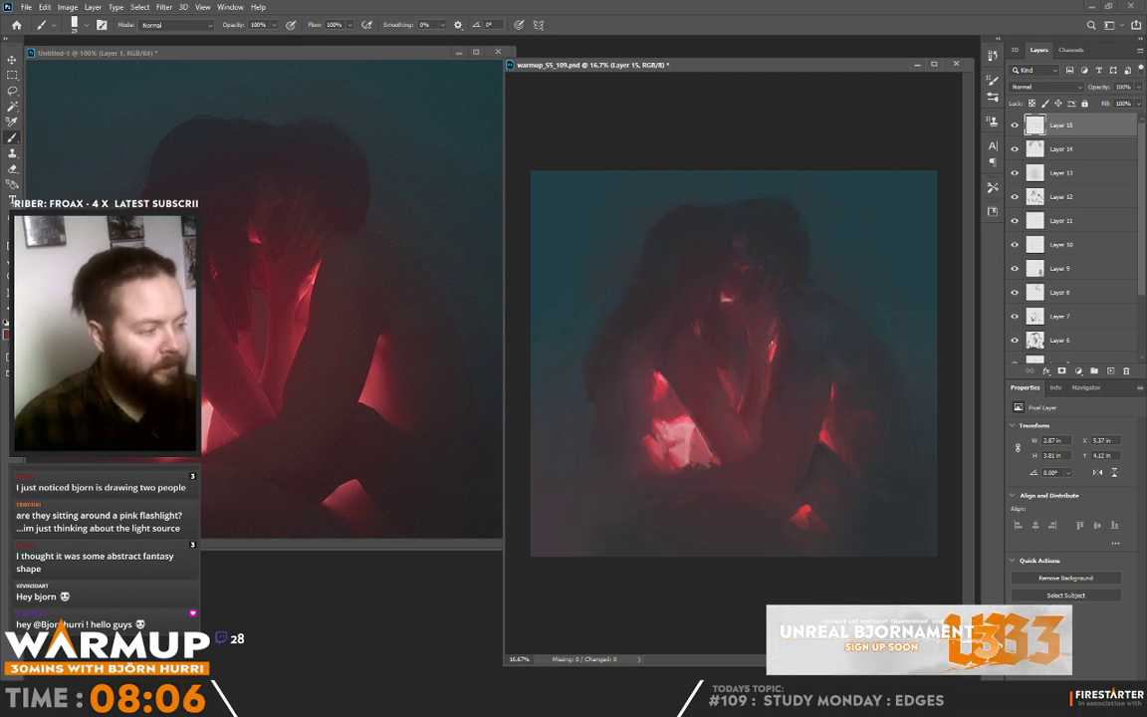
pyautogui.keyDown('alt'); pyautogui.click(774, 348); pyautogui.keyUp('alt')
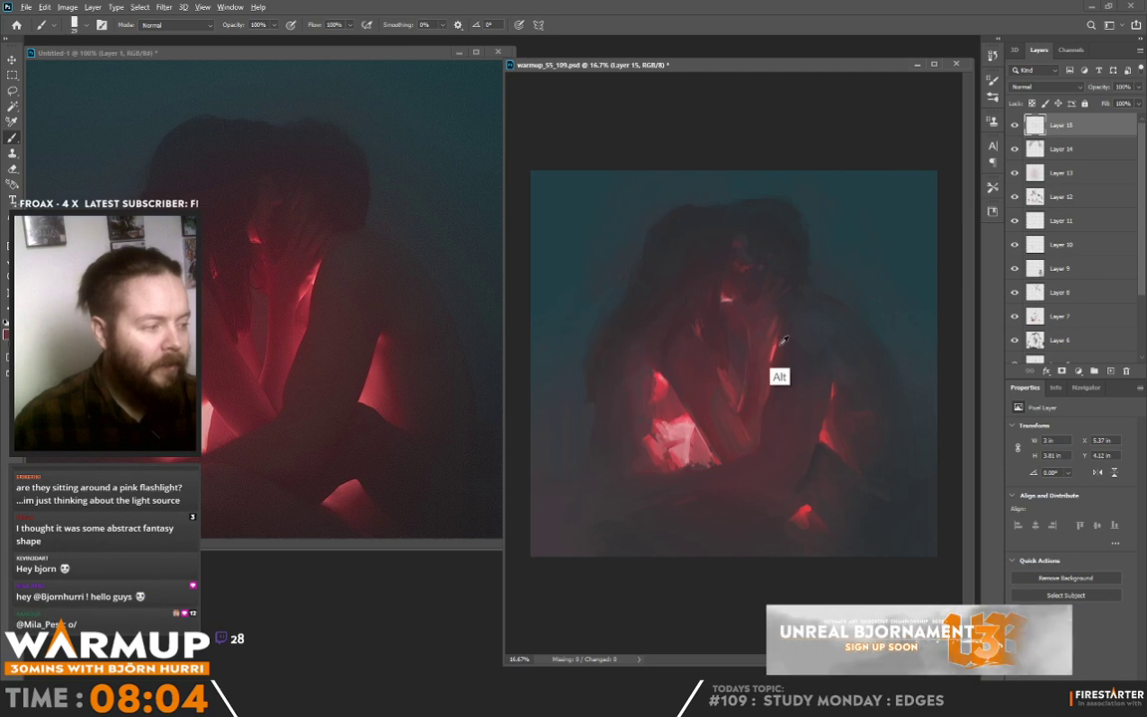
pyautogui.click(777, 346)
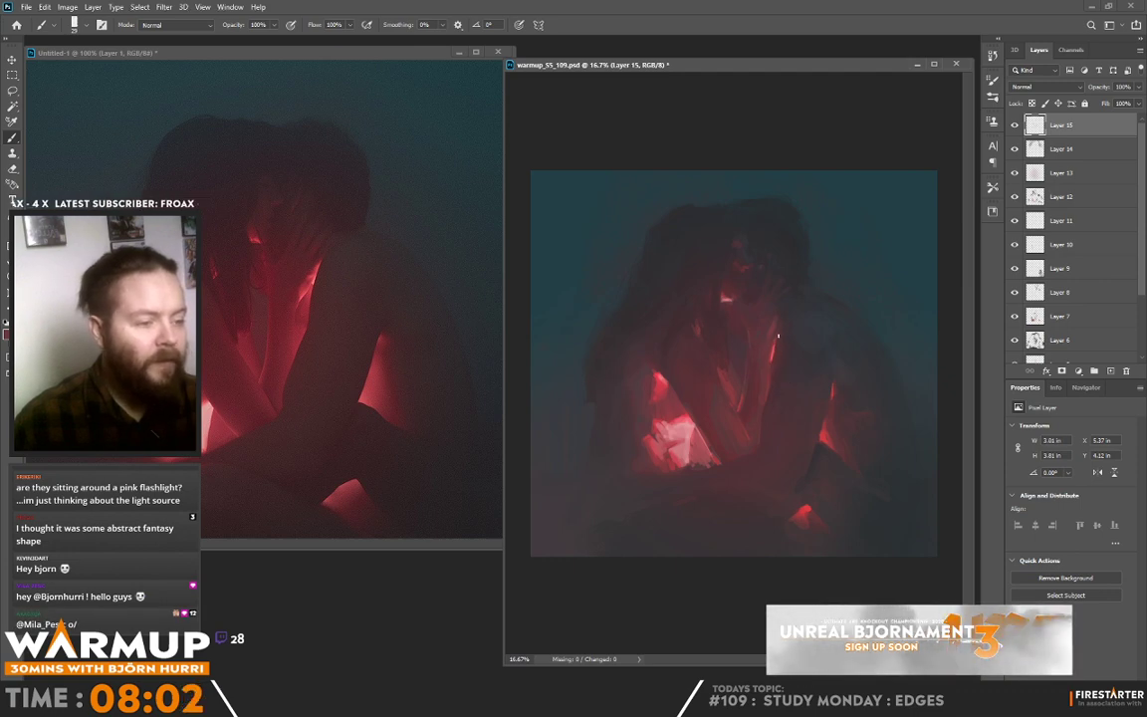
pyautogui.keyDown('alt'); pyautogui.click(787, 320); pyautogui.keyUp('alt')
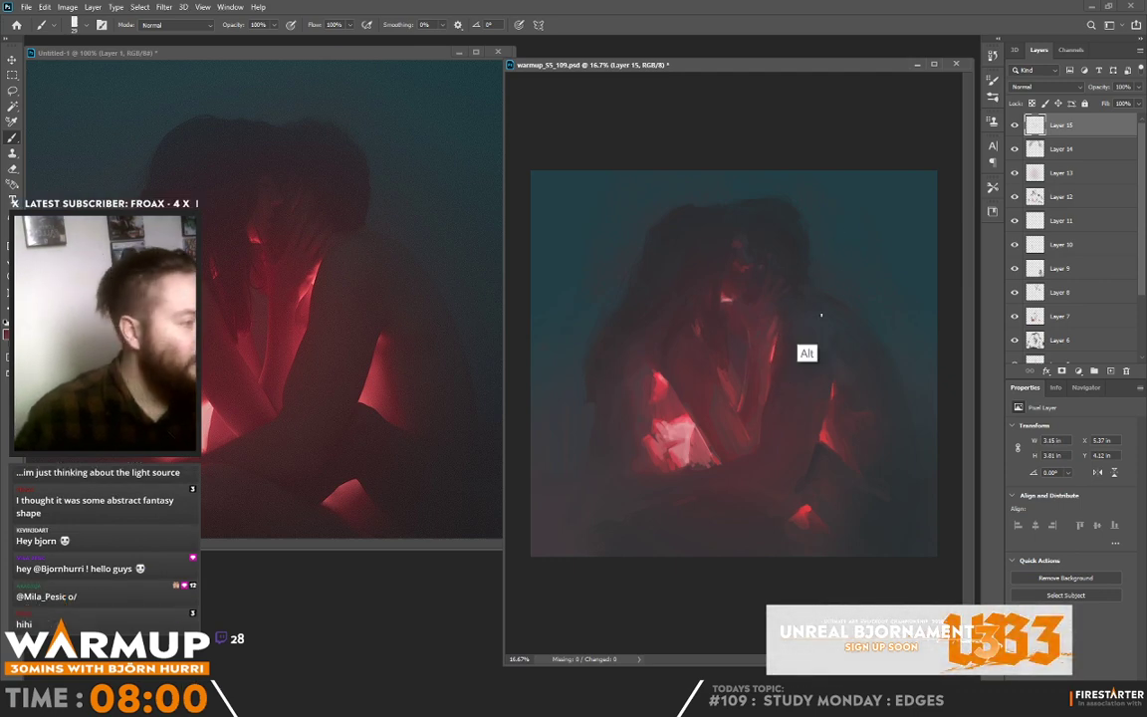
pyautogui.click(798, 307)
# Rework the right figure's shoulder with the sketcher brush at 70 px, and enlarge the brush to 155 px for the arm area.
pyautogui.rightClick(816, 315)
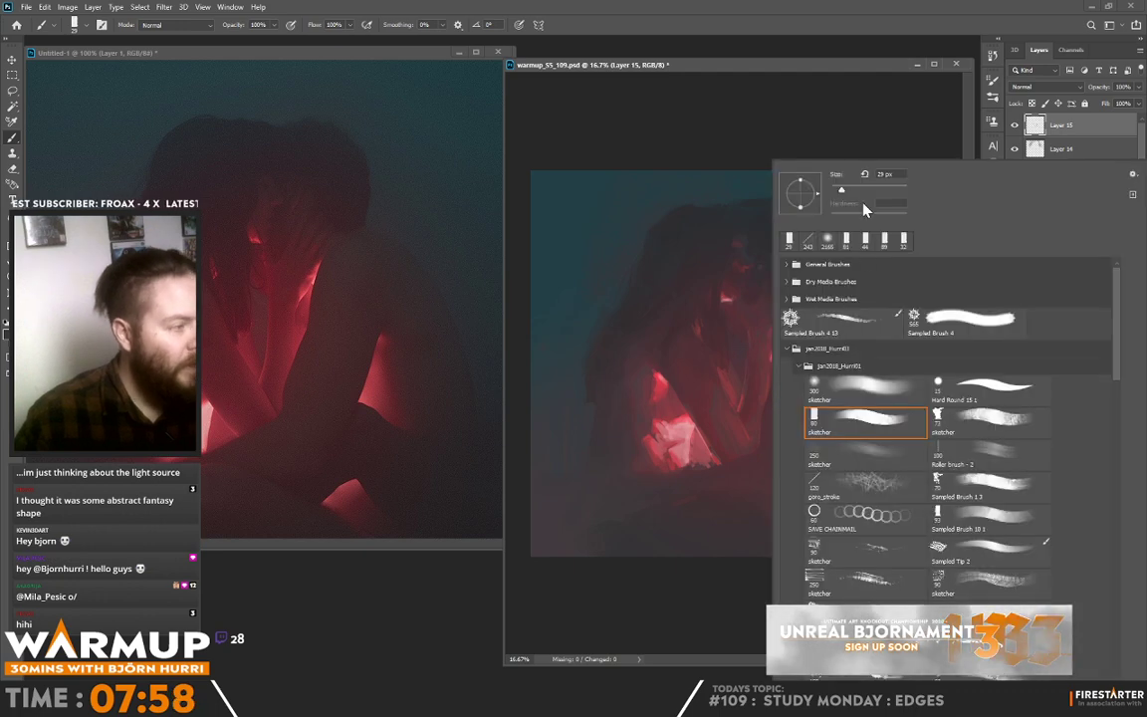
pyautogui.click(879, 127)
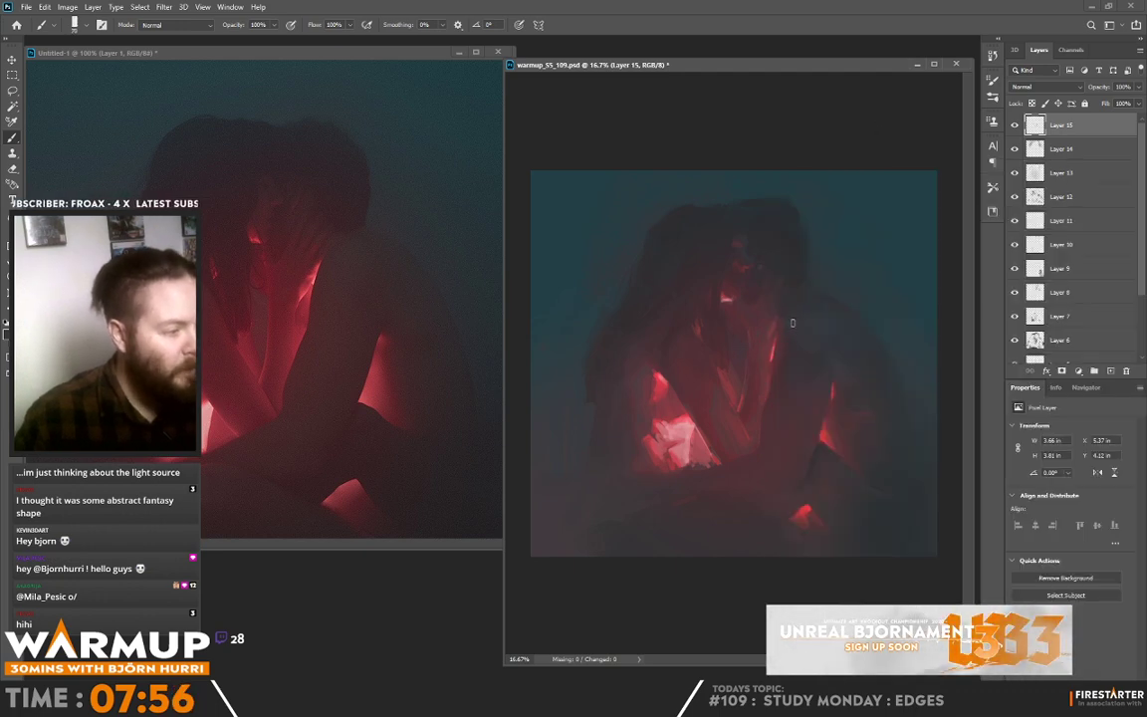
pyautogui.click(802, 313)
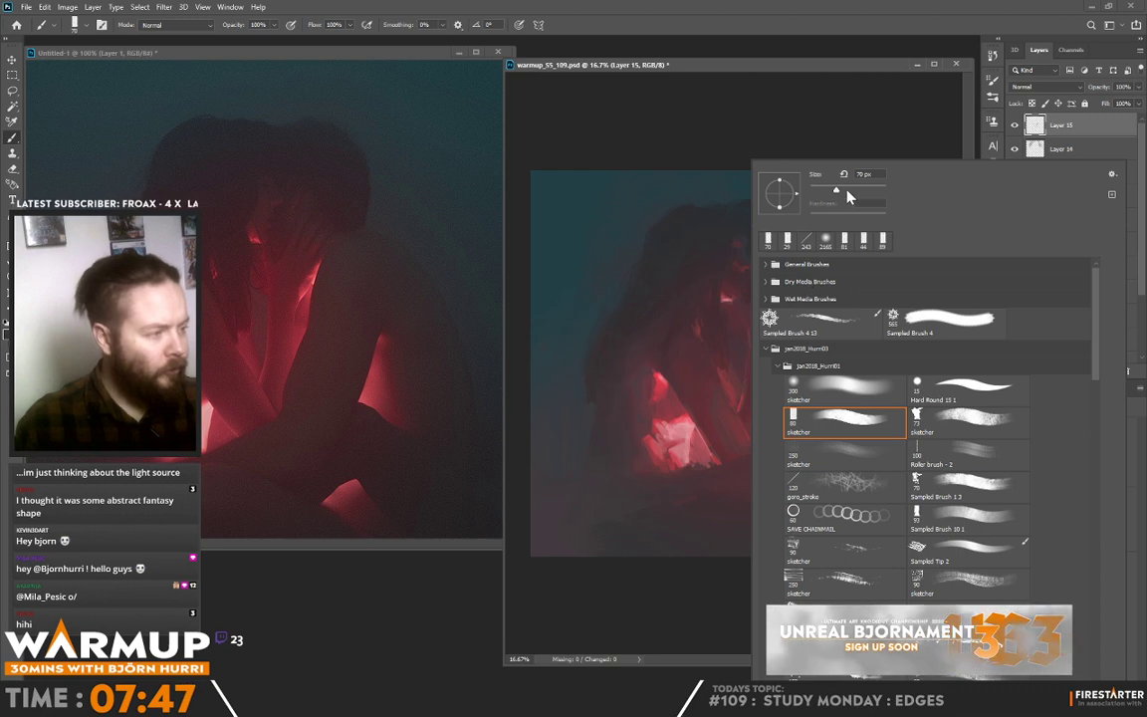
pyautogui.press('Escape')
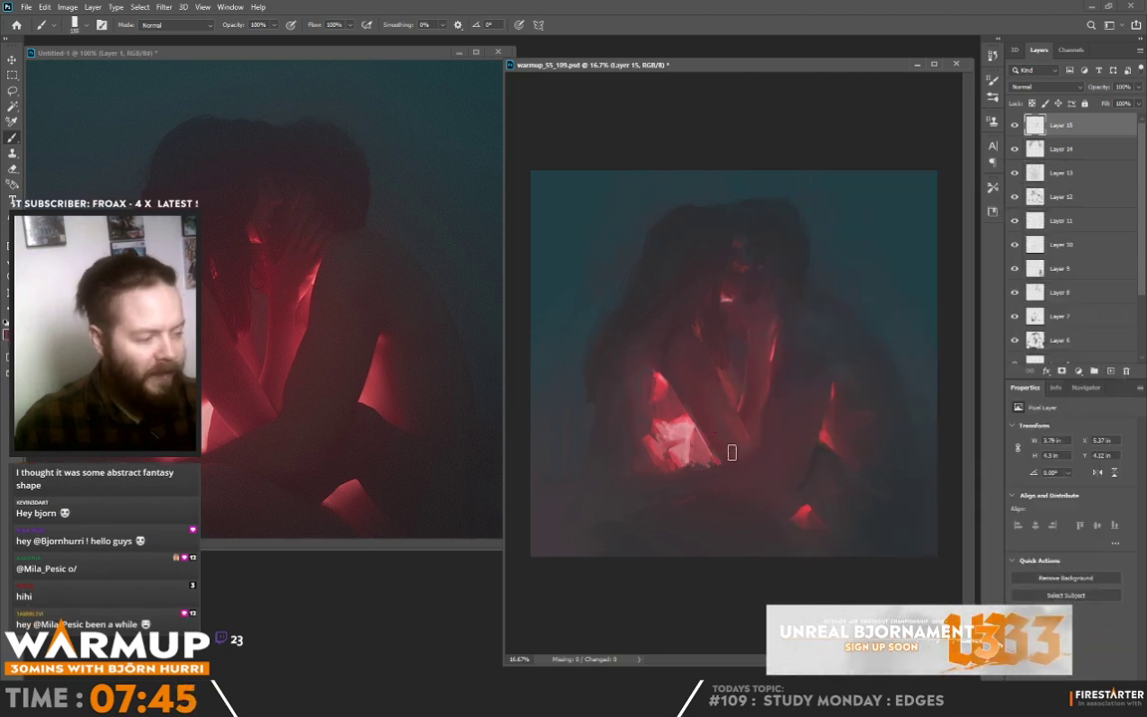
# Reduce the sketcher brush to 64 px and blend the forearms and the gap between them with sampled reds.
pyautogui.rightClick(756, 404)
pyautogui.keyDown('alt'); pyautogui.rightClick(731, 390); pyautogui.keyUp('alt')
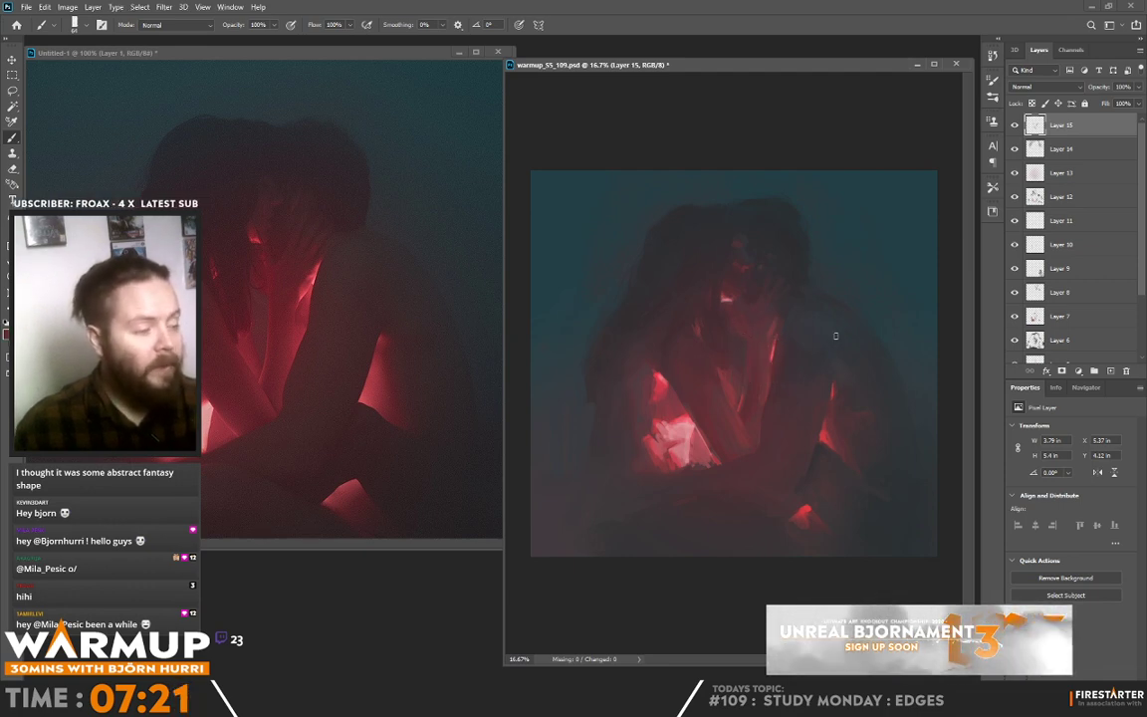
pyautogui.keyDown('alt'); pyautogui.click(658, 355); pyautogui.keyUp('alt')
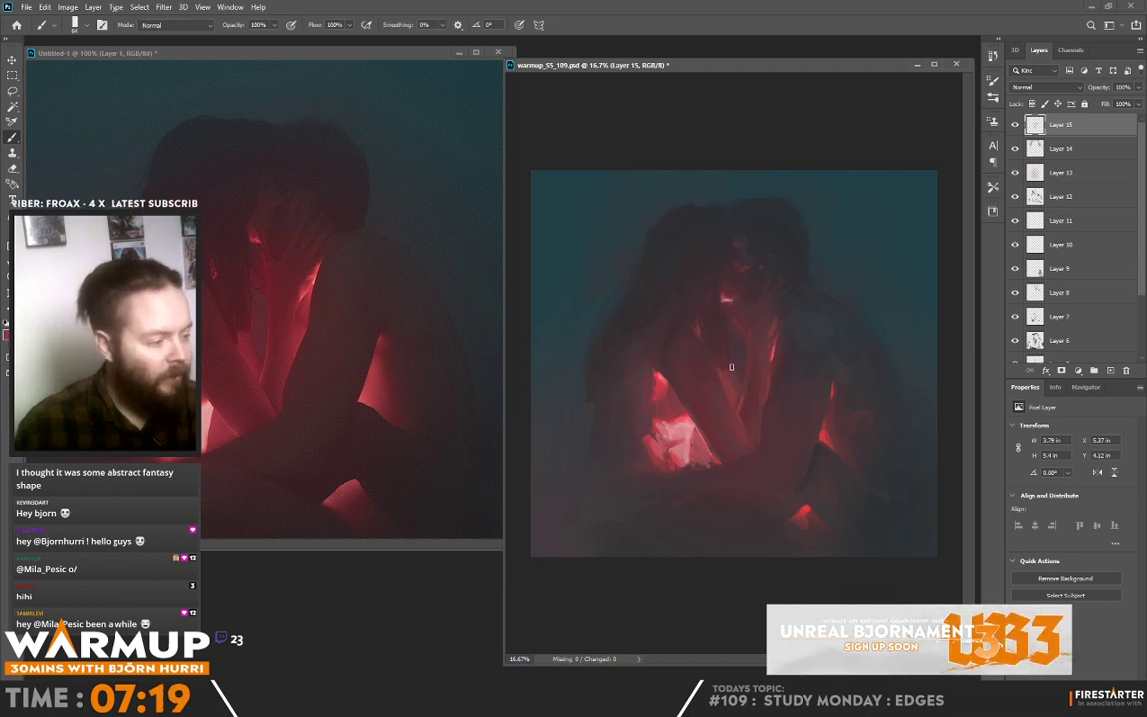
pyautogui.keyDown('alt'); pyautogui.click(658, 386); pyautogui.keyUp('alt')
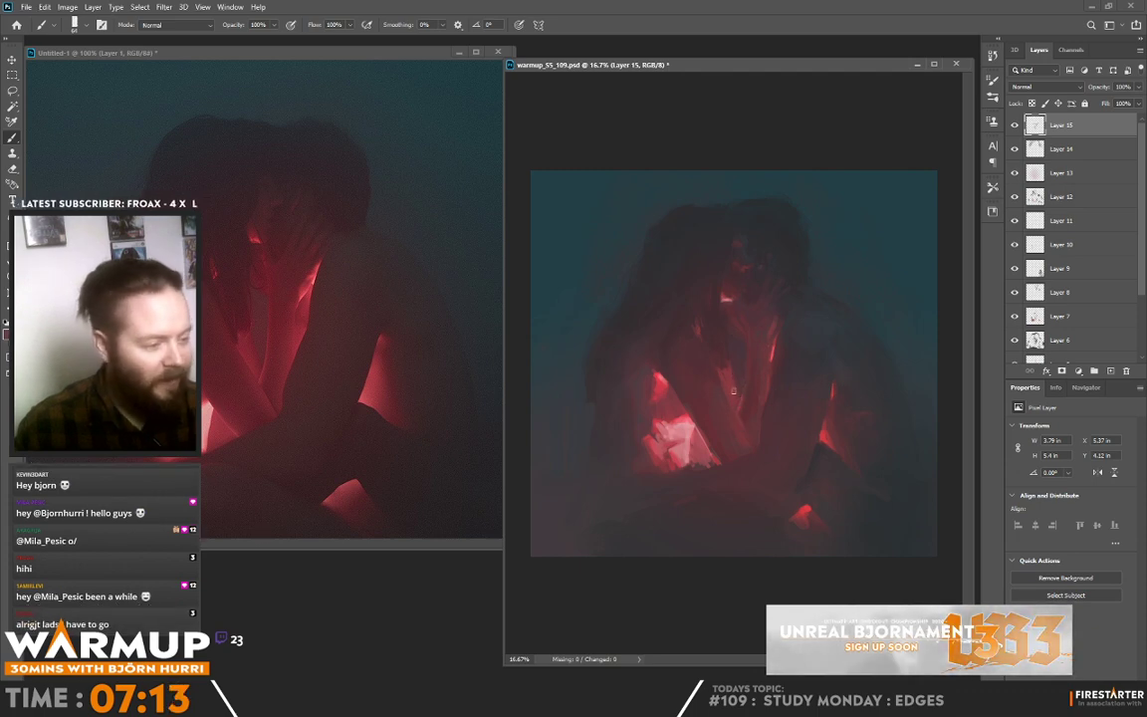
pyautogui.press('alt')
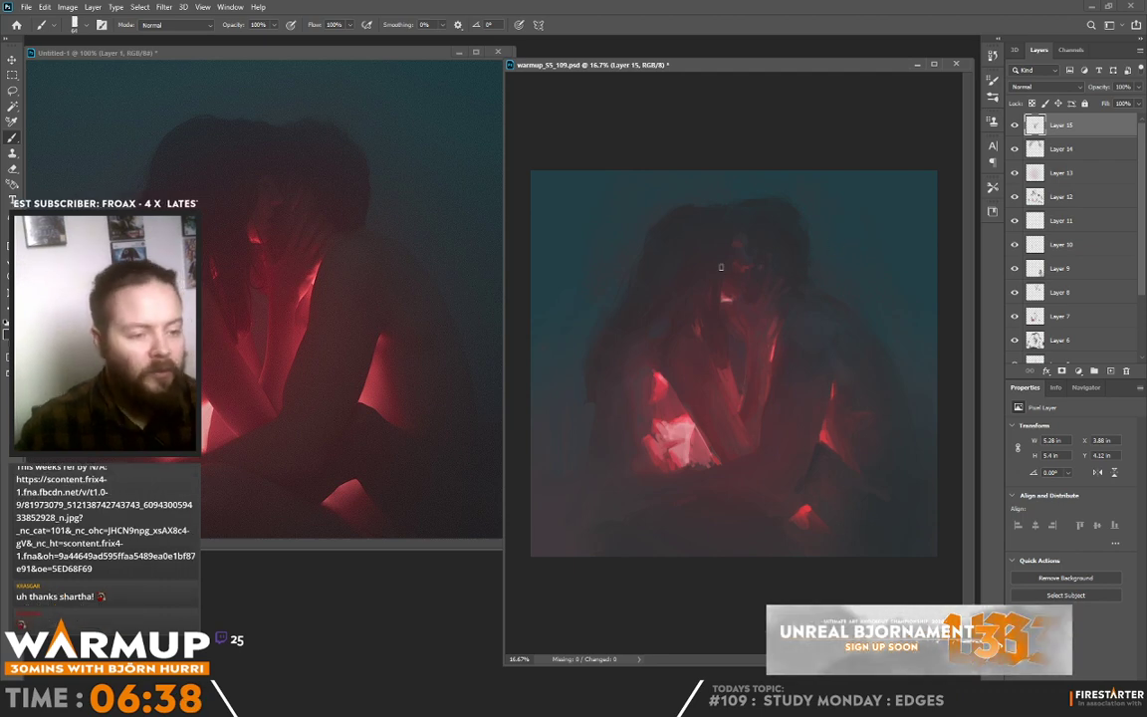
# Soften the left figure's outer shoulder edge by painting over it with sampled silhouette and background tones at 64 px.
pyautogui.click(599, 330)
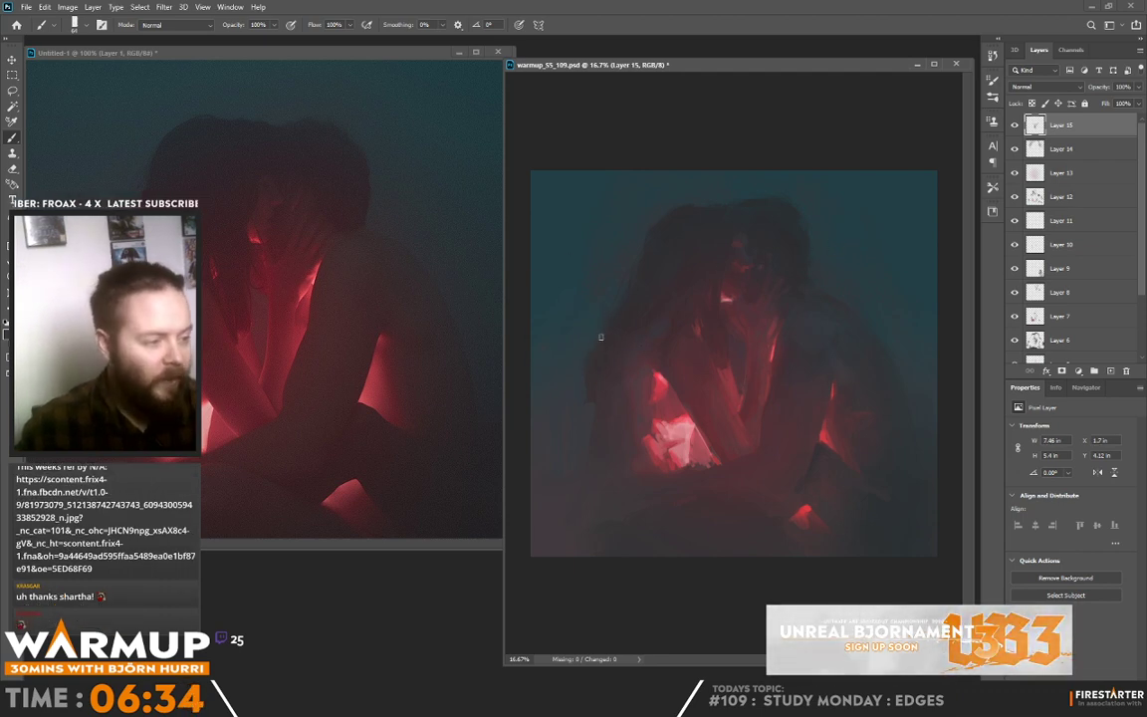
pyautogui.keyDown('alt'); pyautogui.click(625, 322); pyautogui.keyUp('alt')
pyautogui.keyDown('alt'); pyautogui.click(584, 330); pyautogui.keyUp('alt')
pyautogui.moveTo(608, 319); pyautogui.dragTo(602, 334)
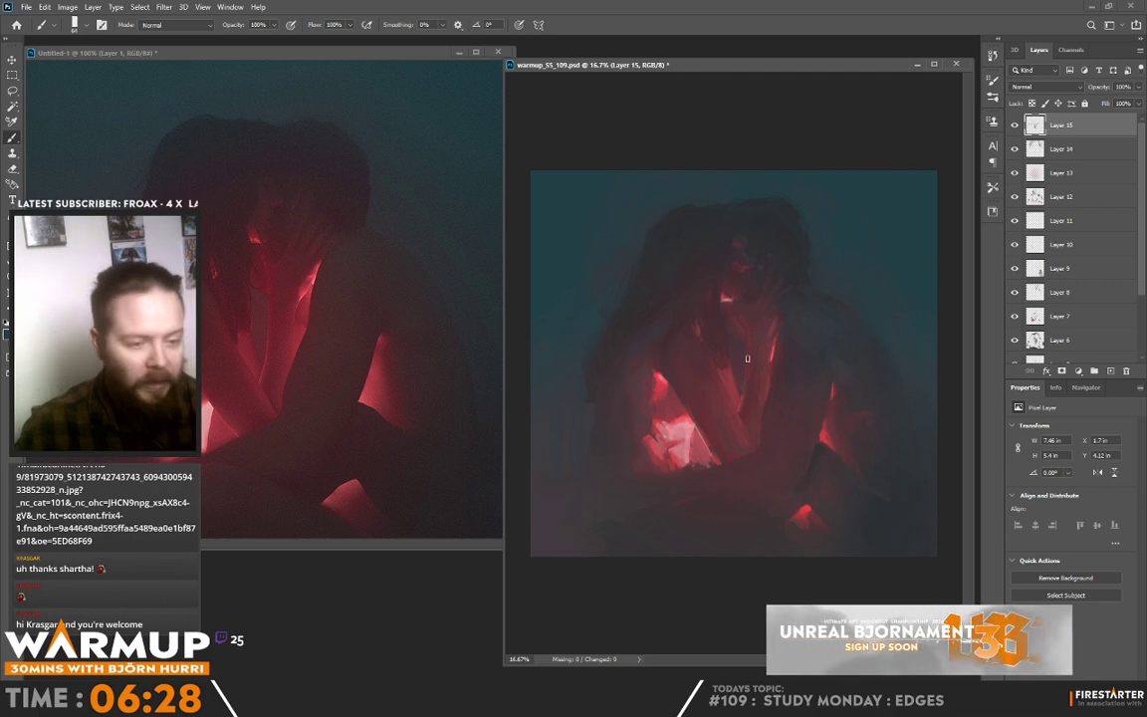
# Touch up the figures' outer edges with the sketcher brush, using it at 25 px and at 51 px.
pyautogui.rightClick(592, 397)
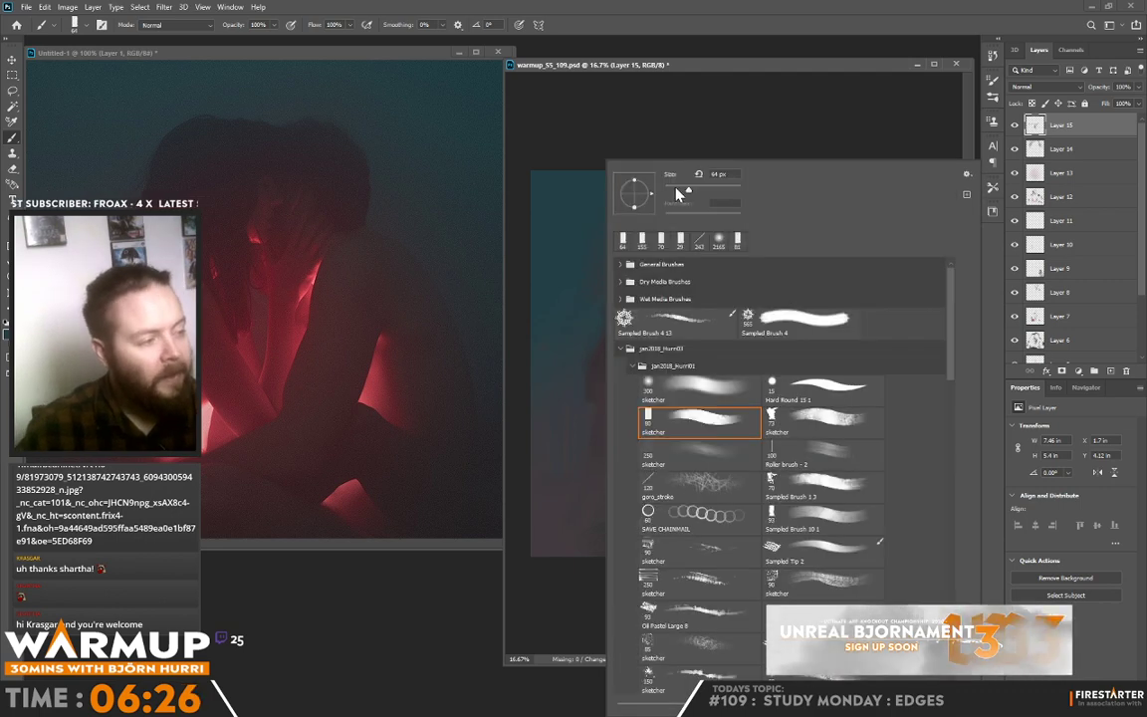
pyautogui.click(584, 394)
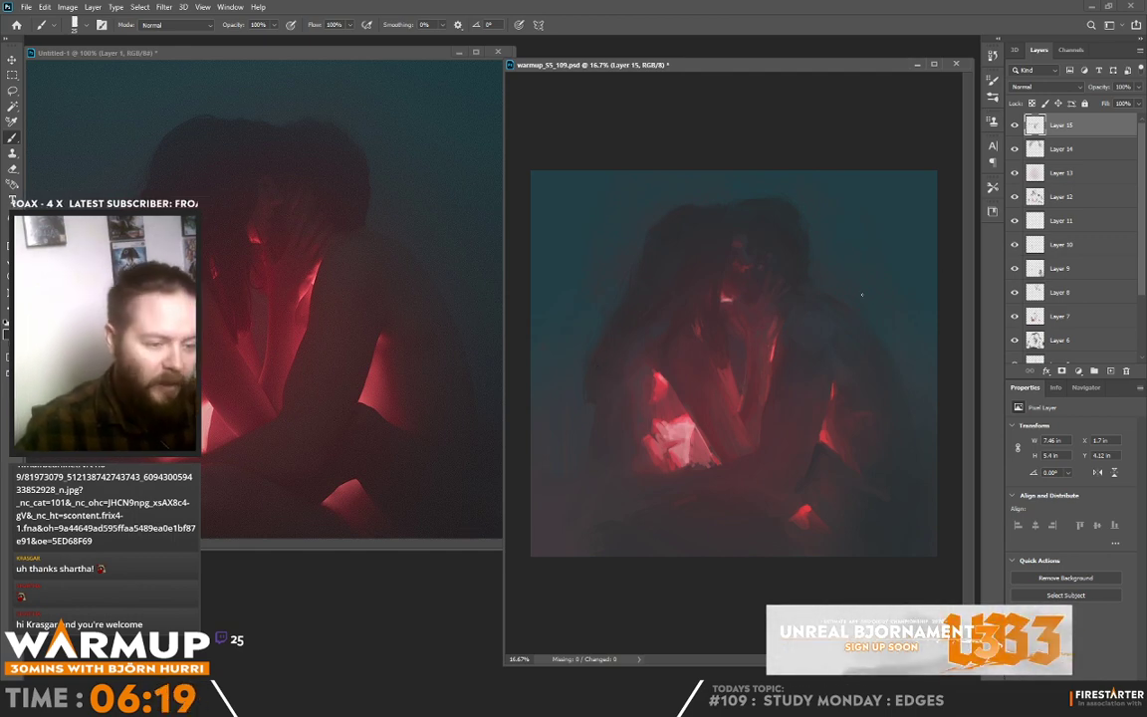
pyautogui.rightClick(738, 360)
pyautogui.click(586, 438)
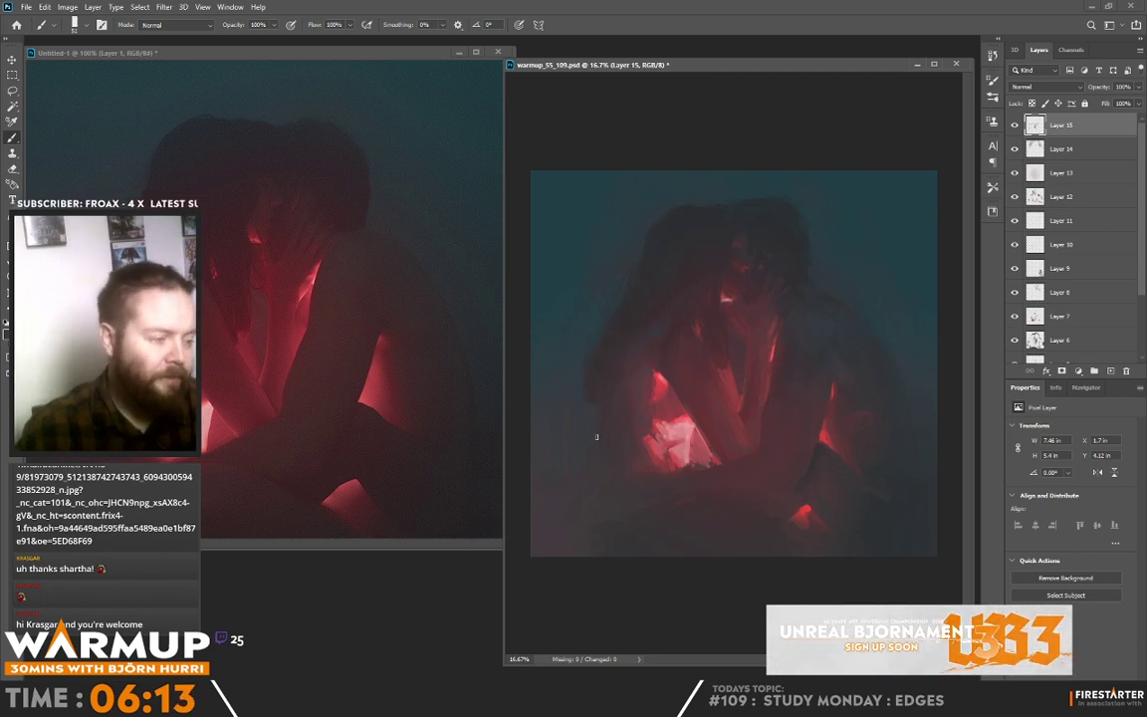
# Enlarge the sketcher brush to 99 px and soften the left figure's shoulder and hair edge against the teal background.
pyautogui.rightClick(681, 361)
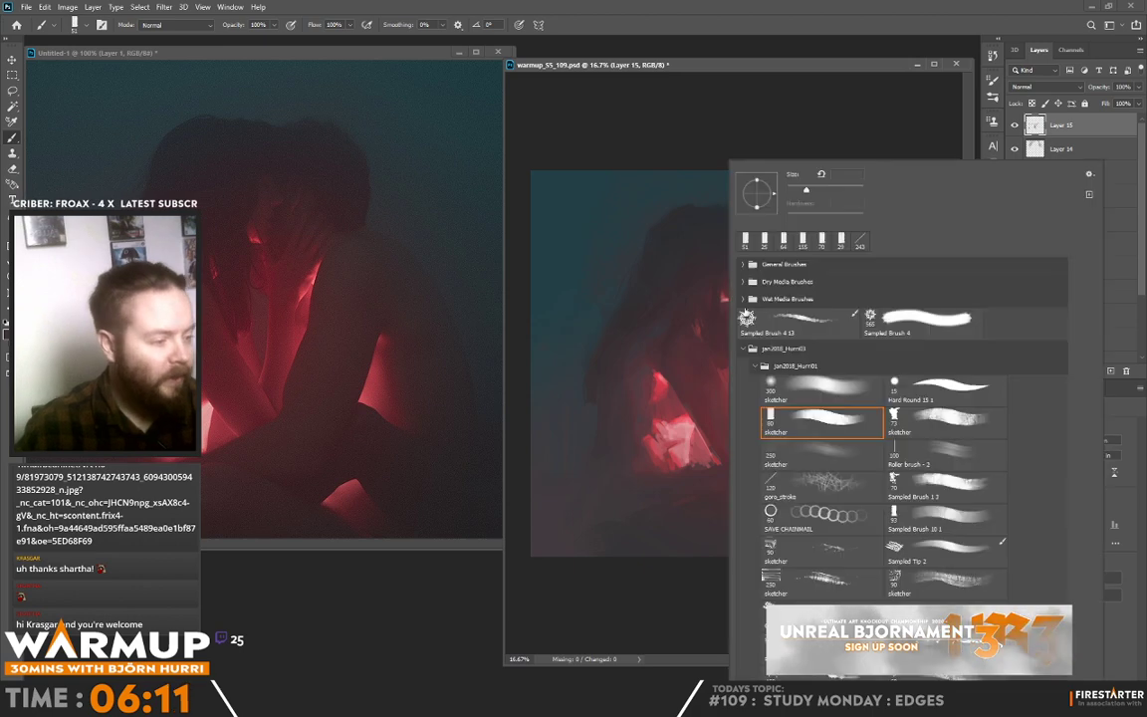
pyautogui.press('Escape')
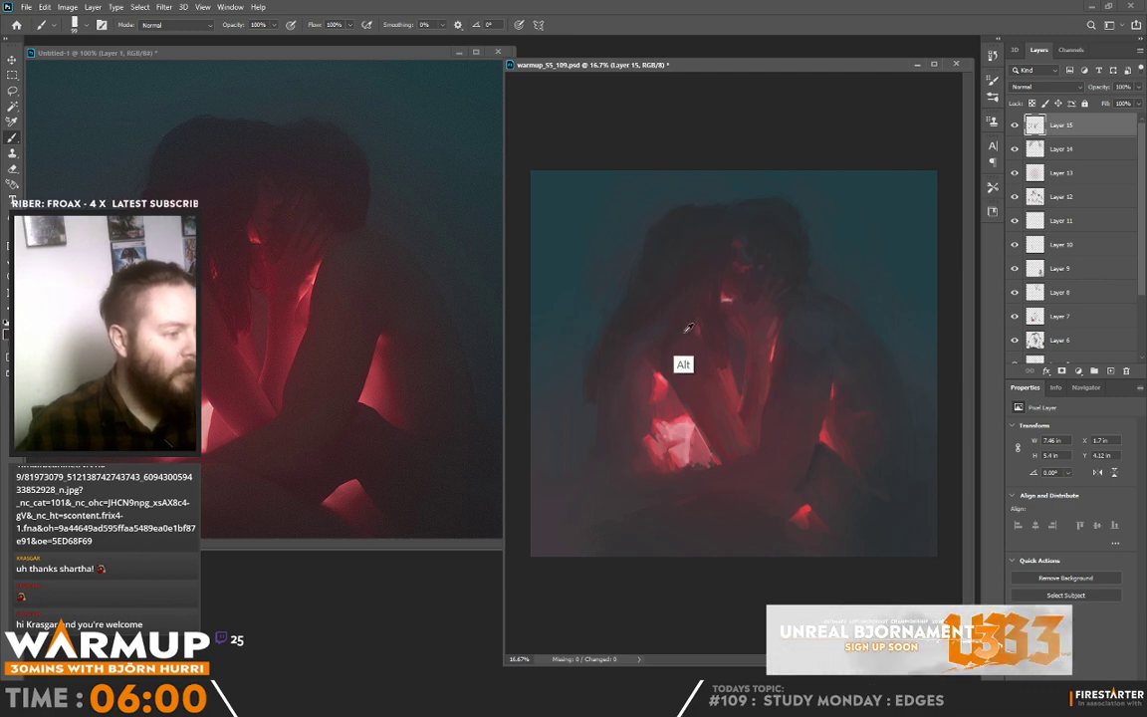
pyautogui.rightClick(772, 248)
pyautogui.click(614, 300)
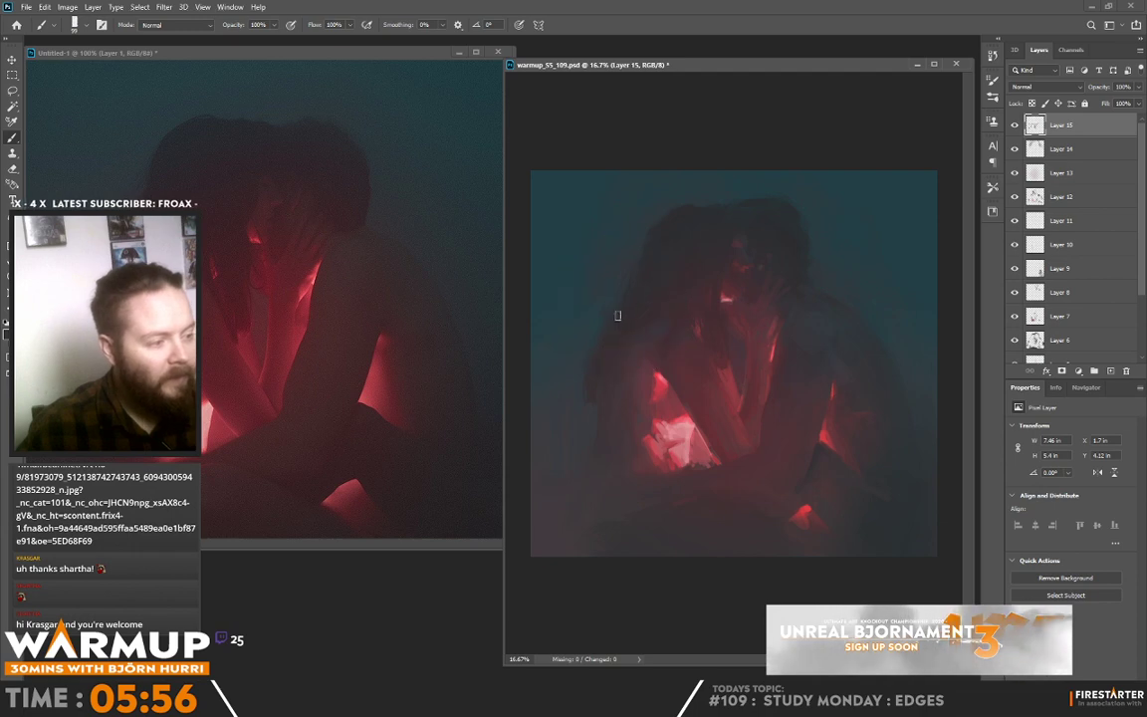
pyautogui.moveTo(617, 315); pyautogui.dragTo(658, 277)
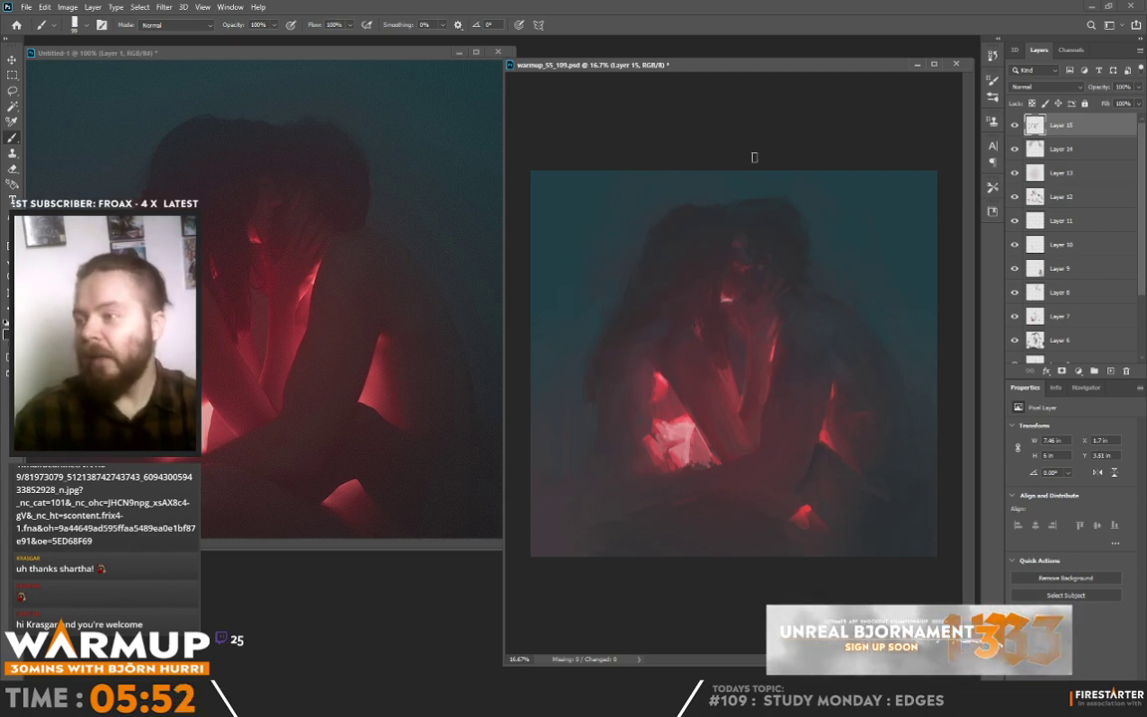
pyautogui.click(670, 217)
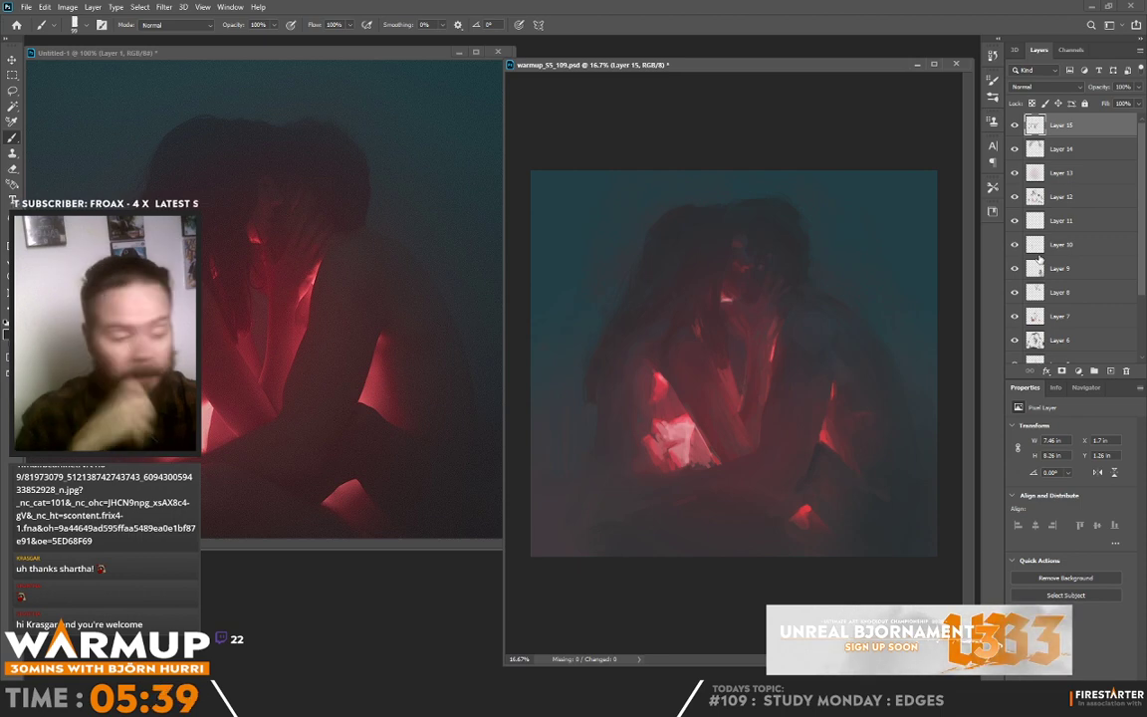
# Soften the right figure's shoulder and back edge with sampled dark tones, and rework the red glow beside that figure's arm with sampled red.
pyautogui.keyDown('alt'); pyautogui.click(855, 320); pyautogui.keyUp('alt')
pyautogui.moveTo(848, 311)
pyautogui.mouseDown()
pyautogui.moveTo(857, 331)
pyautogui.moveTo(870, 336)
pyautogui.moveTo(844, 313)
pyautogui.moveTo(879, 332)
pyautogui.moveTo(909, 415)
pyautogui.mouseUp()
pyautogui.keyDown('alt'); pyautogui.click(846, 315); pyautogui.keyUp('alt')
pyautogui.keyDown('alt'); pyautogui.click(855, 319); pyautogui.keyUp('alt')
pyautogui.keyDown('alt'); pyautogui.click(852, 328); pyautogui.keyUp('alt')
pyautogui.keyDown('alt'); pyautogui.click(886, 328); pyautogui.keyUp('alt')
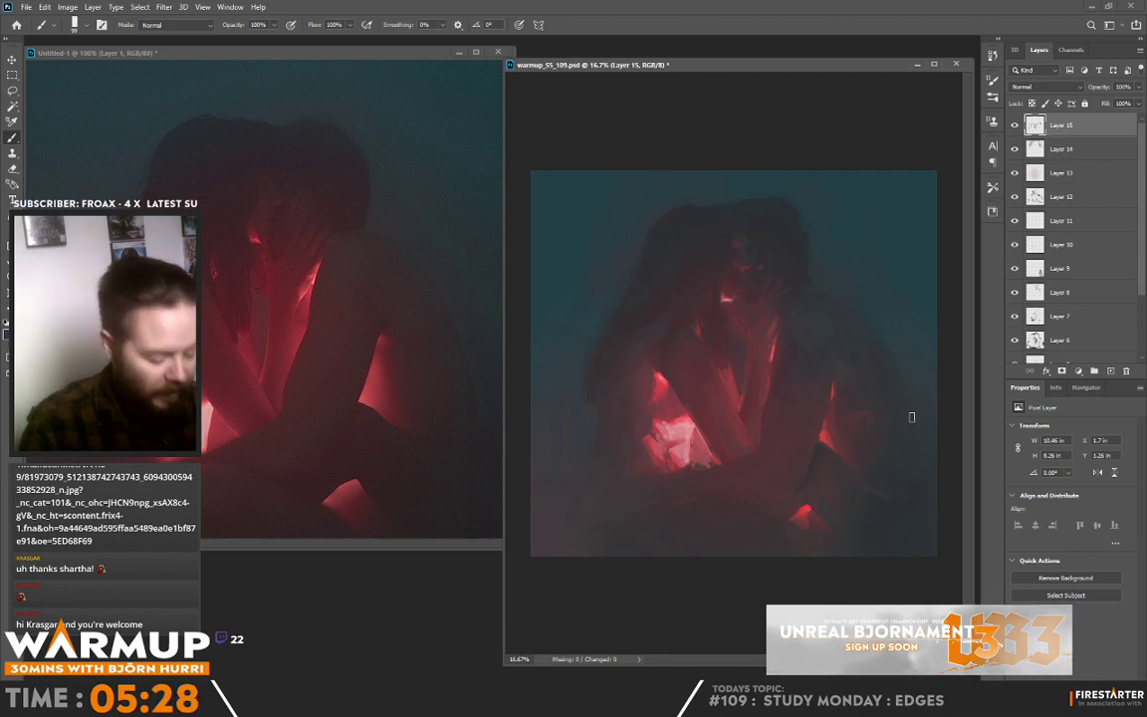
pyautogui.keyDown('alt'); pyautogui.click(833, 438); pyautogui.keyUp('alt')
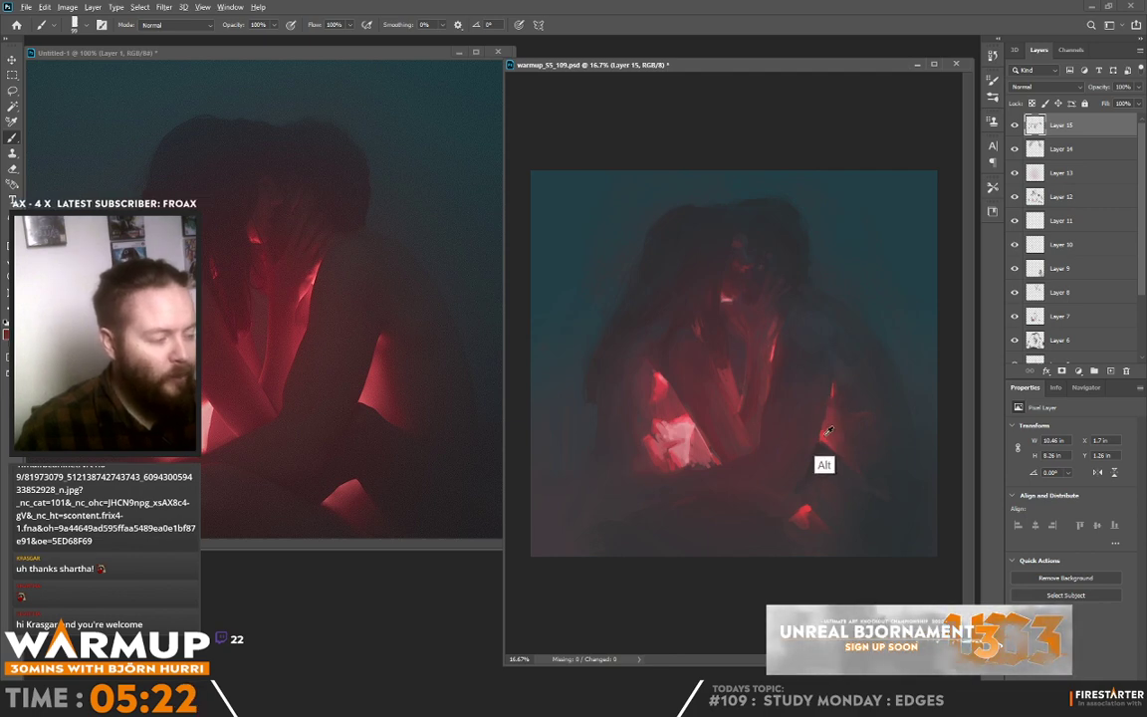
pyautogui.press('alt')
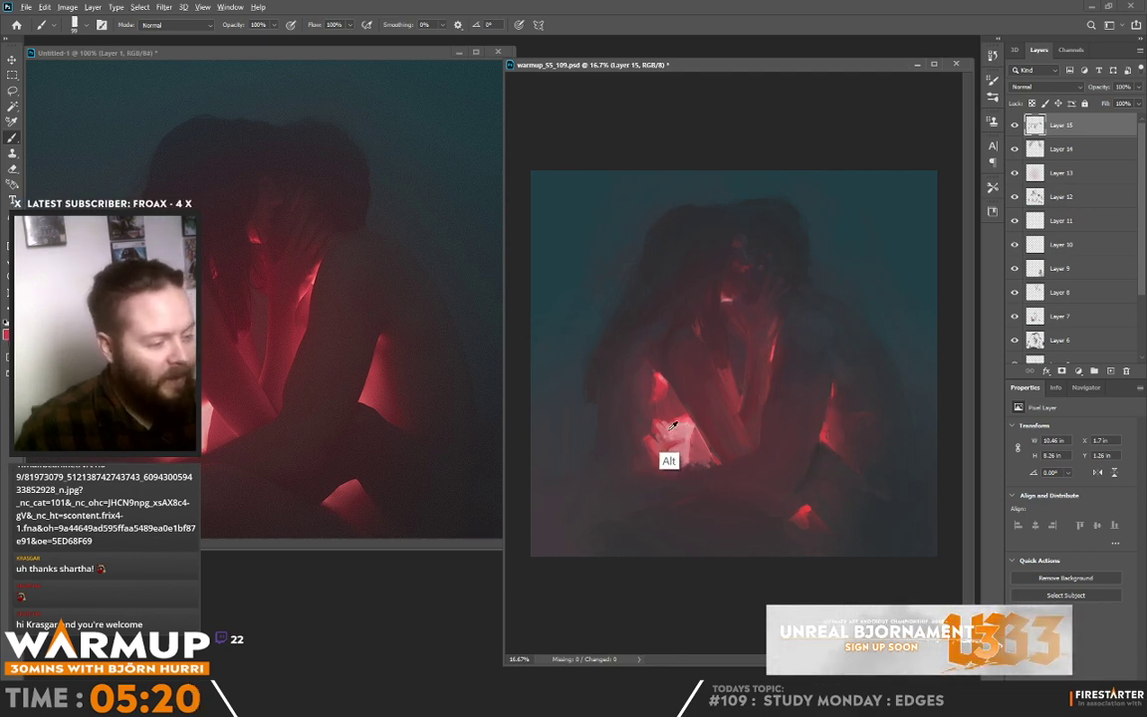
# Repaint the lower part of the bright glow under the left figure's arm with pinks and reds sampled from it.
pyautogui.keyDown('alt'); pyautogui.click(670, 419); pyautogui.keyUp('alt')
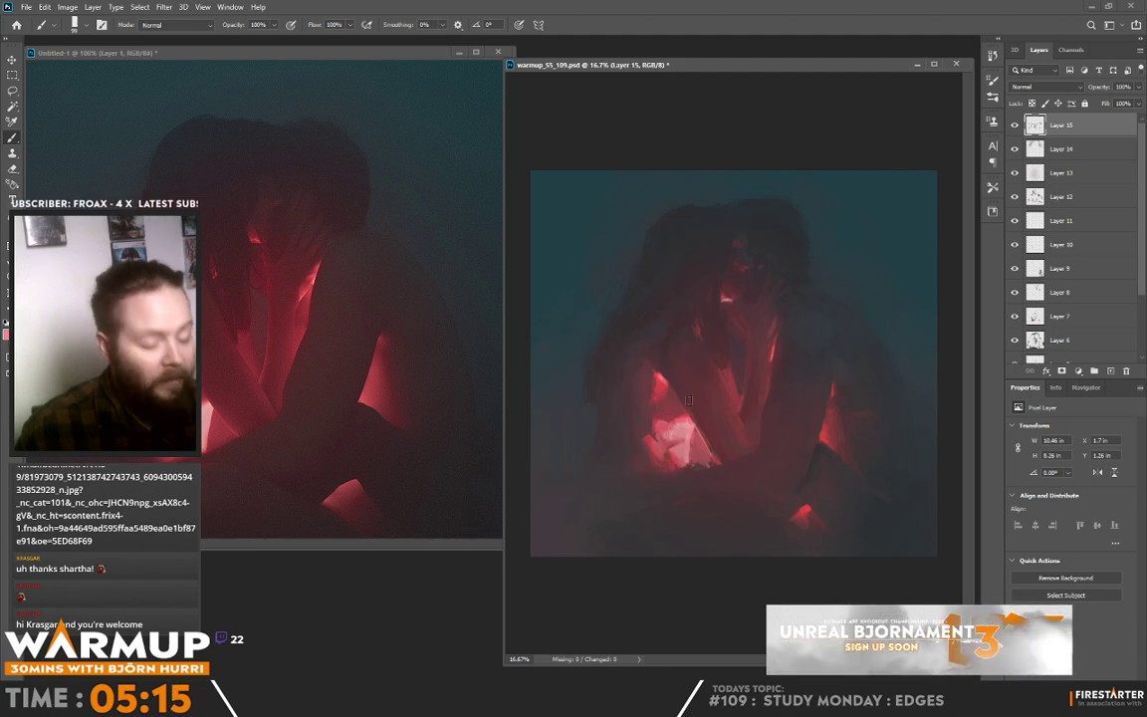
pyautogui.keyDown('alt'); pyautogui.click(644, 436); pyautogui.keyUp('alt')
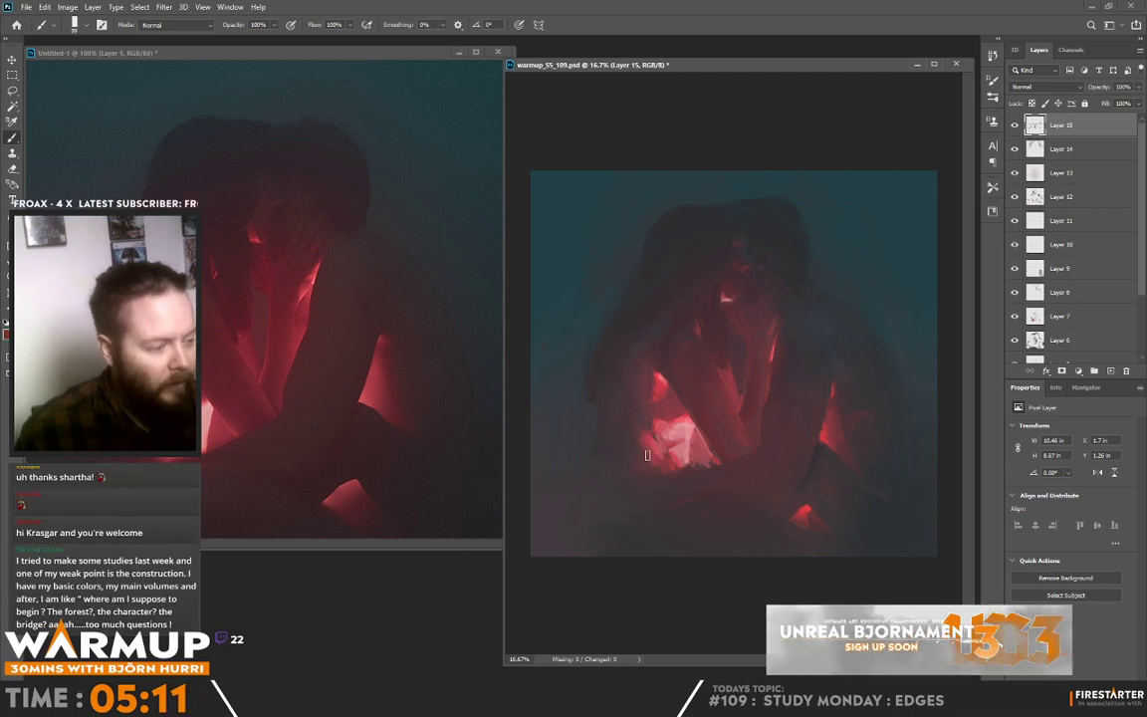
pyautogui.moveTo(643, 441)
pyautogui.mouseDown()
pyautogui.moveTo(646, 463)
pyautogui.moveTo(661, 453)
pyautogui.mouseUp()
pyautogui.keyDown('alt'); pyautogui.click(657, 470); pyautogui.keyUp('alt')
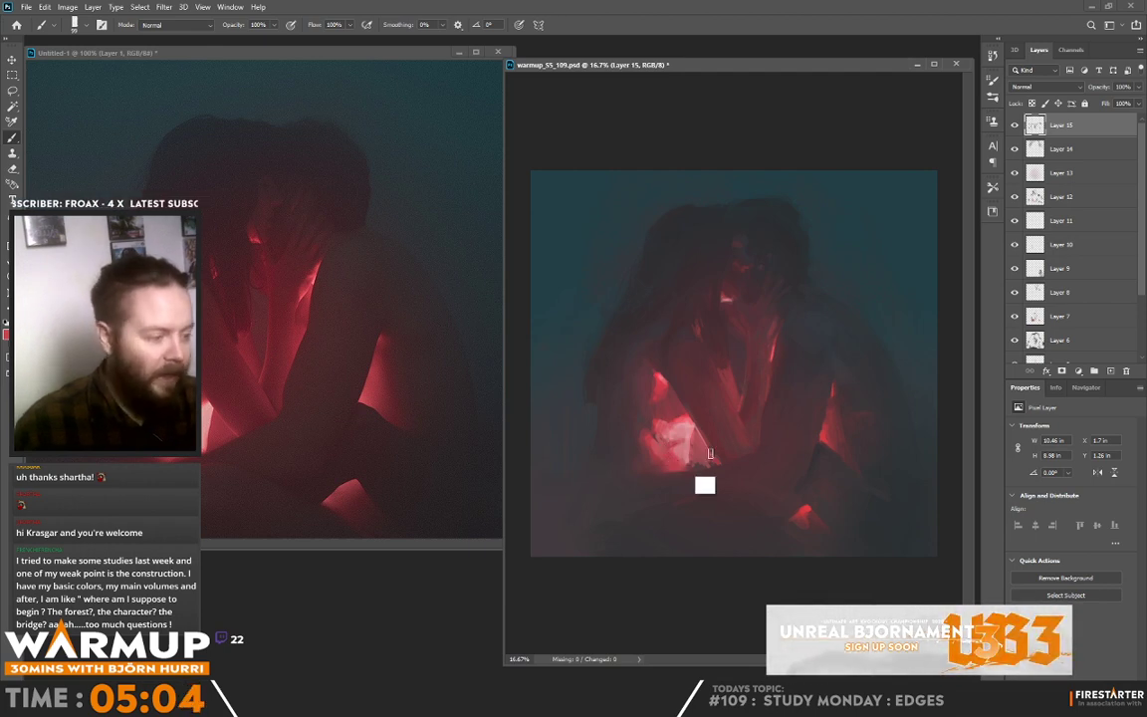
pyautogui.keyDown('alt'); pyautogui.click(687, 464); pyautogui.keyUp('alt')
pyautogui.keyDown('alt'); pyautogui.click(686, 460); pyautogui.keyUp('alt')
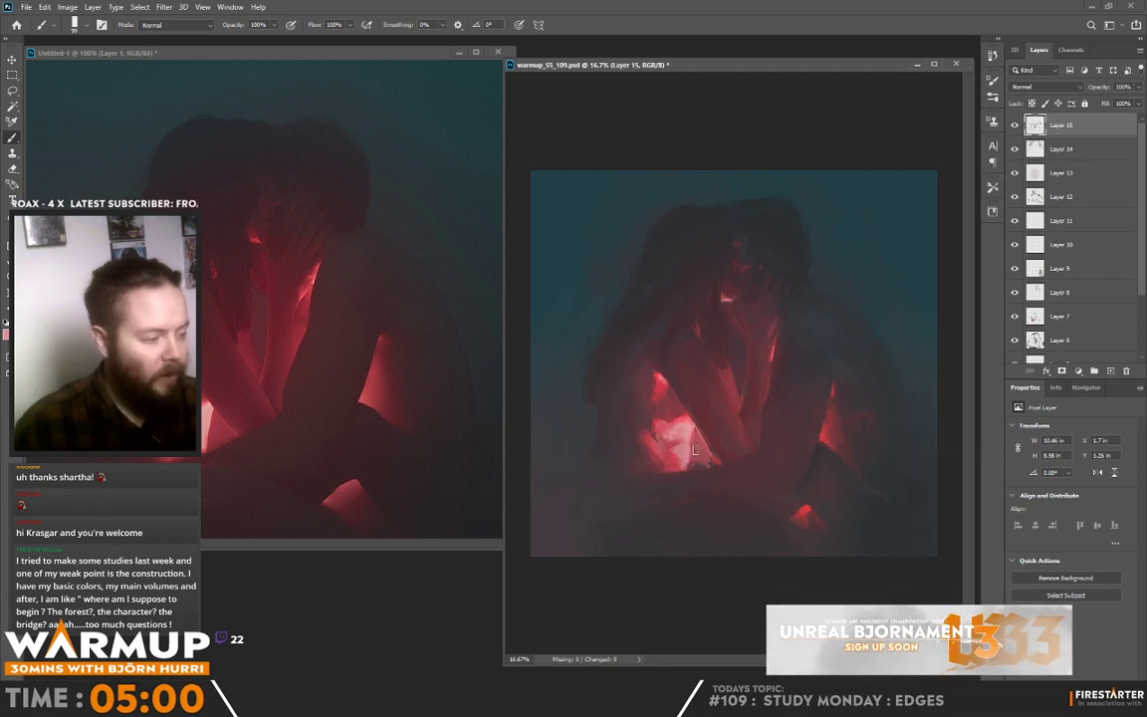
pyautogui.keyDown('alt'); pyautogui.click(696, 455); pyautogui.keyUp('alt')
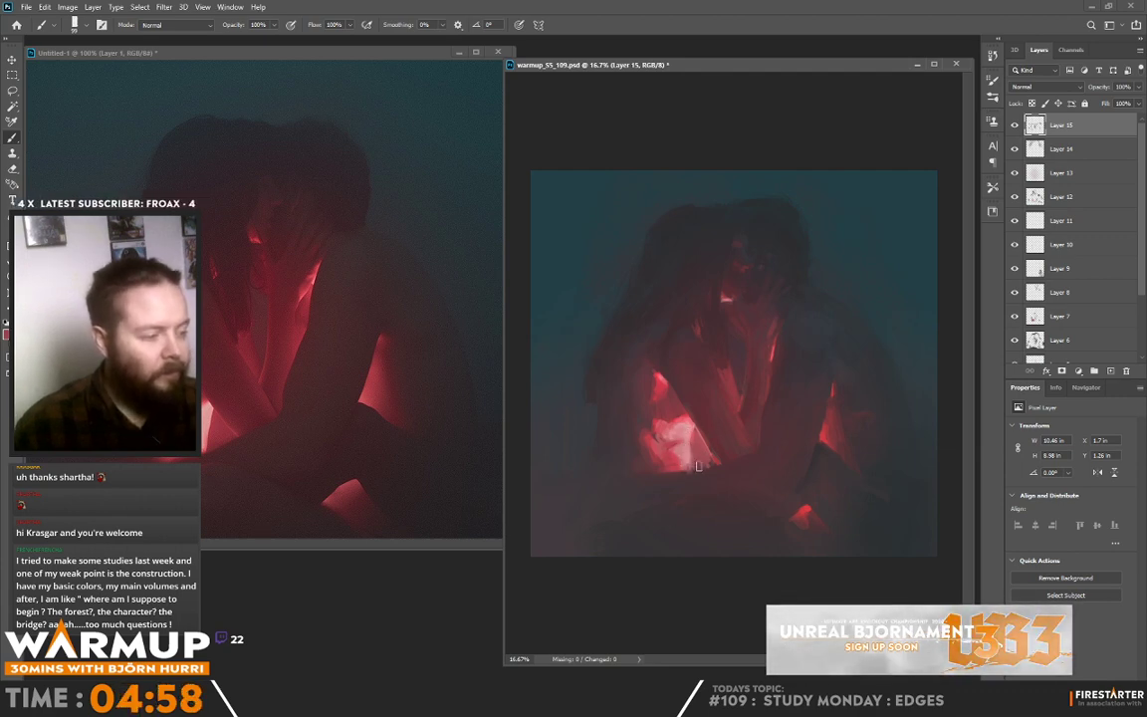
# Reshape the upper tip of the glow under the left figure's arm with sampled reds and darks.
pyautogui.keyDown('alt'); pyautogui.click(654, 398); pyautogui.keyUp('alt')
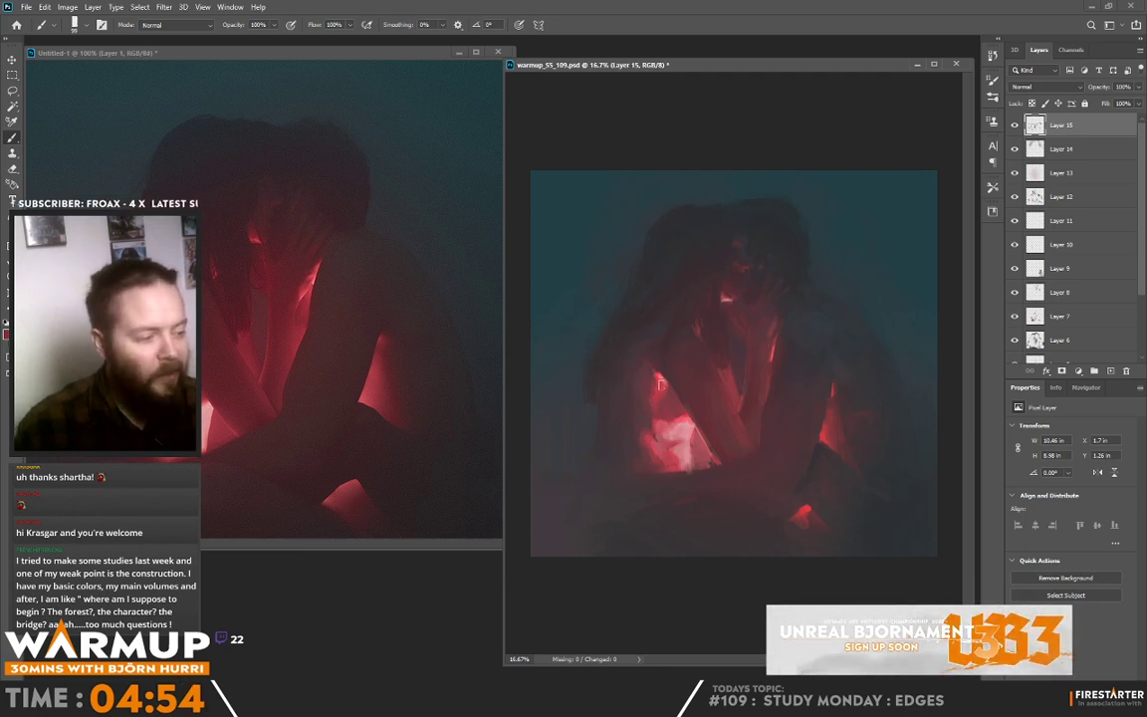
pyautogui.keyDown('alt'); pyautogui.click(684, 404); pyautogui.keyUp('alt')
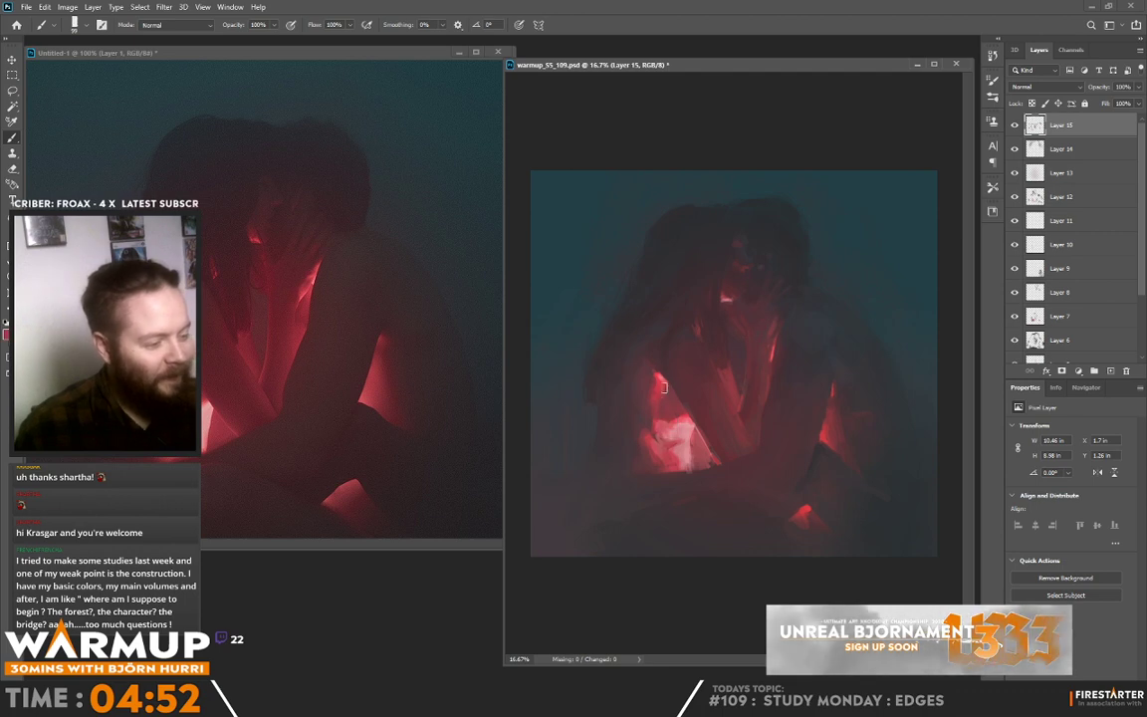
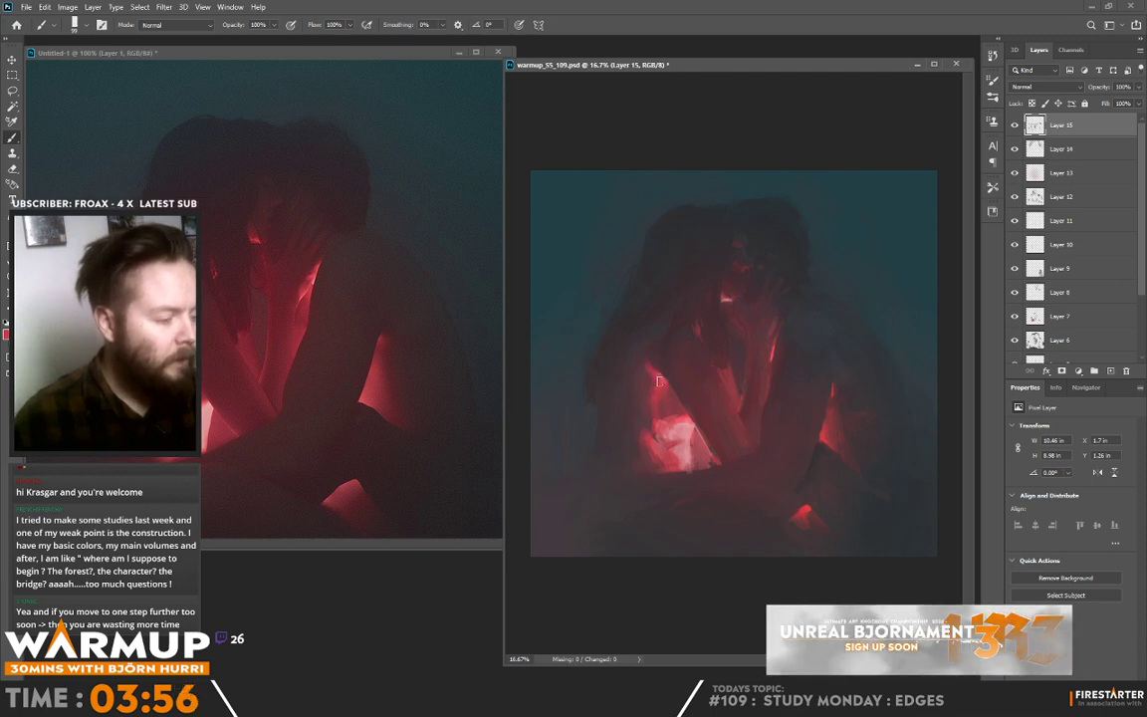
pyautogui.keyDown('alt'); pyautogui.click(657, 379); pyautogui.keyUp('alt')
pyautogui.keyDown('alt'); pyautogui.click(656, 365); pyautogui.keyUp('alt')
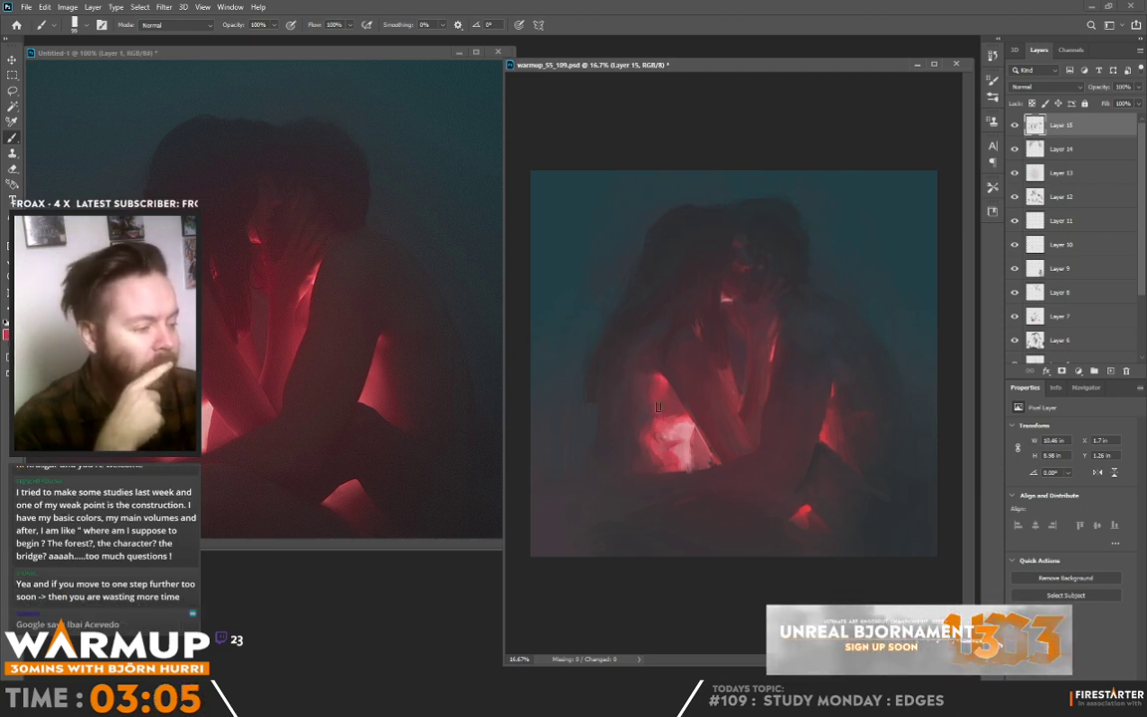
pyautogui.press('alt')
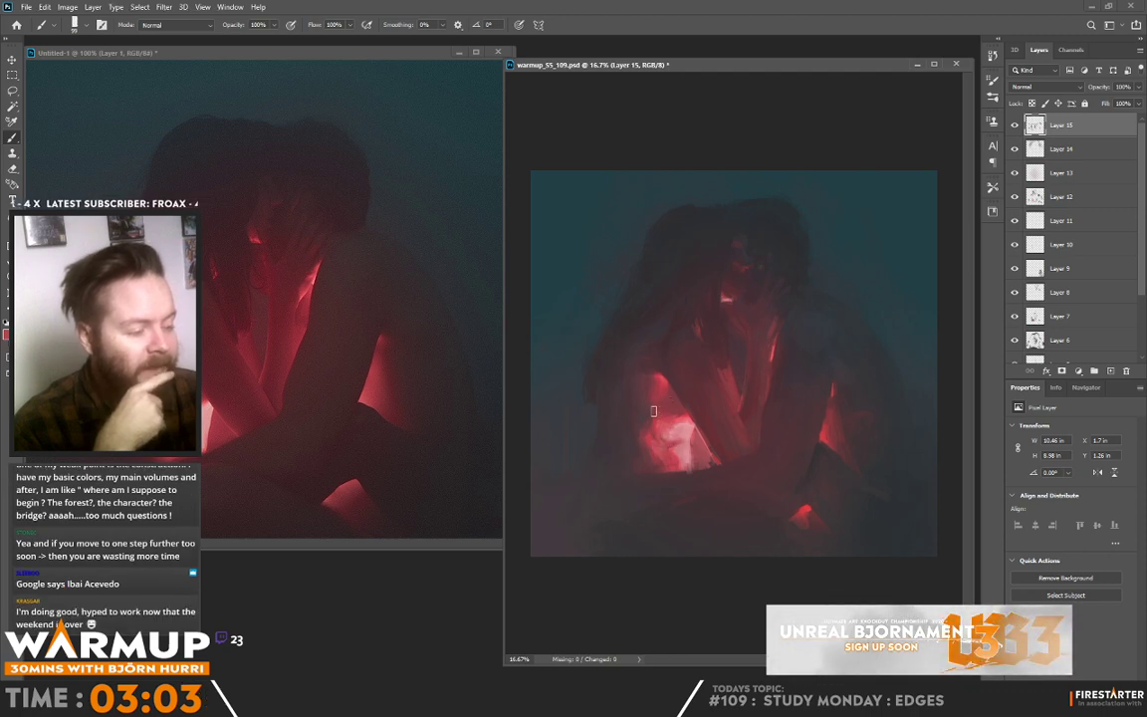
pyautogui.keyDown('alt'); pyautogui.click(587, 378); pyautogui.keyUp('alt')
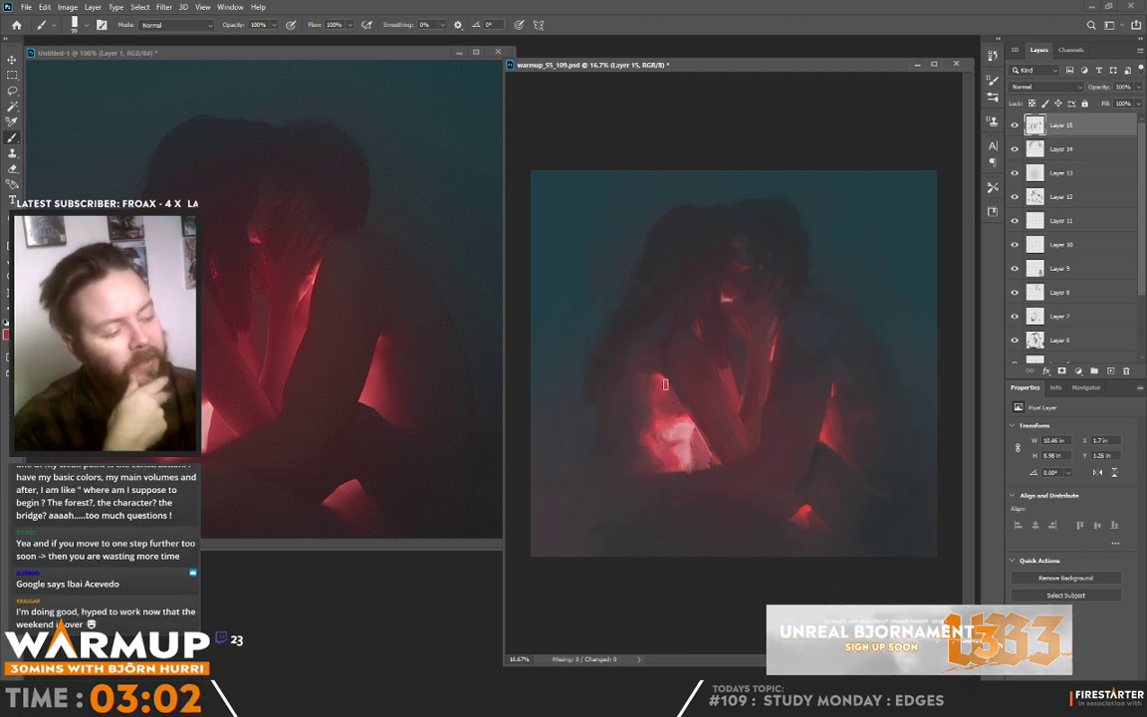
pyautogui.moveTo(642, 366); pyautogui.dragTo(686, 435)
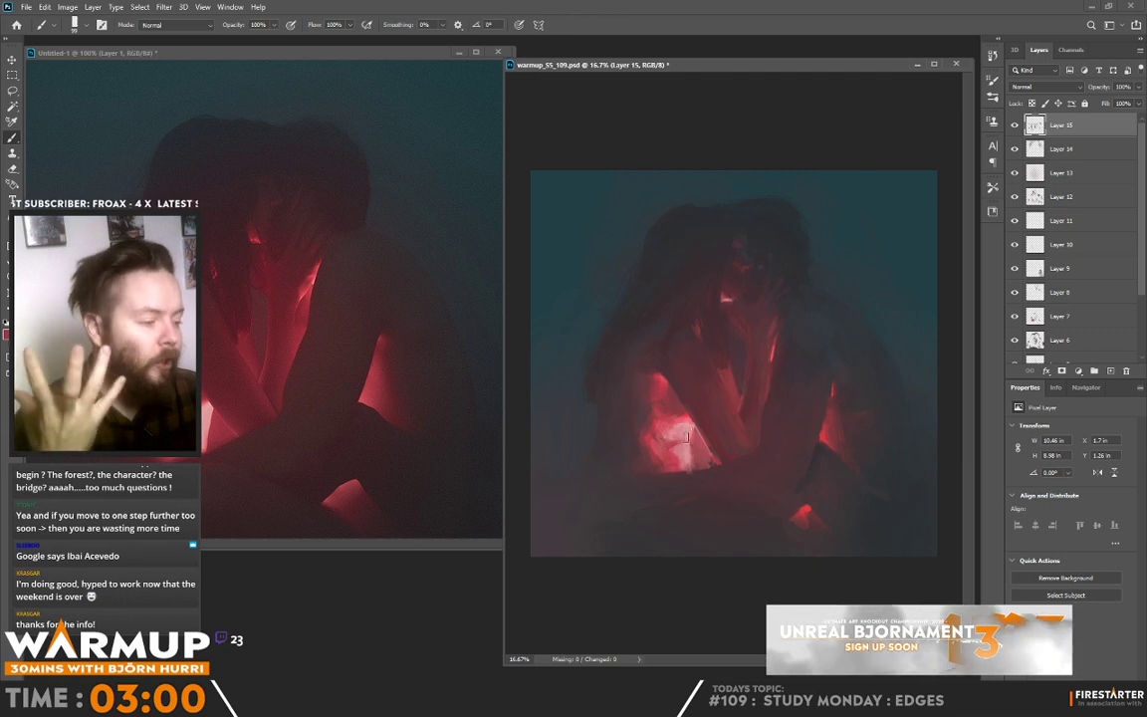
# Blend the bright core of the glow under the left figure's arm using sampled pink and red tones.
pyautogui.keyDown('alt'); pyautogui.click(671, 436); pyautogui.keyUp('alt')
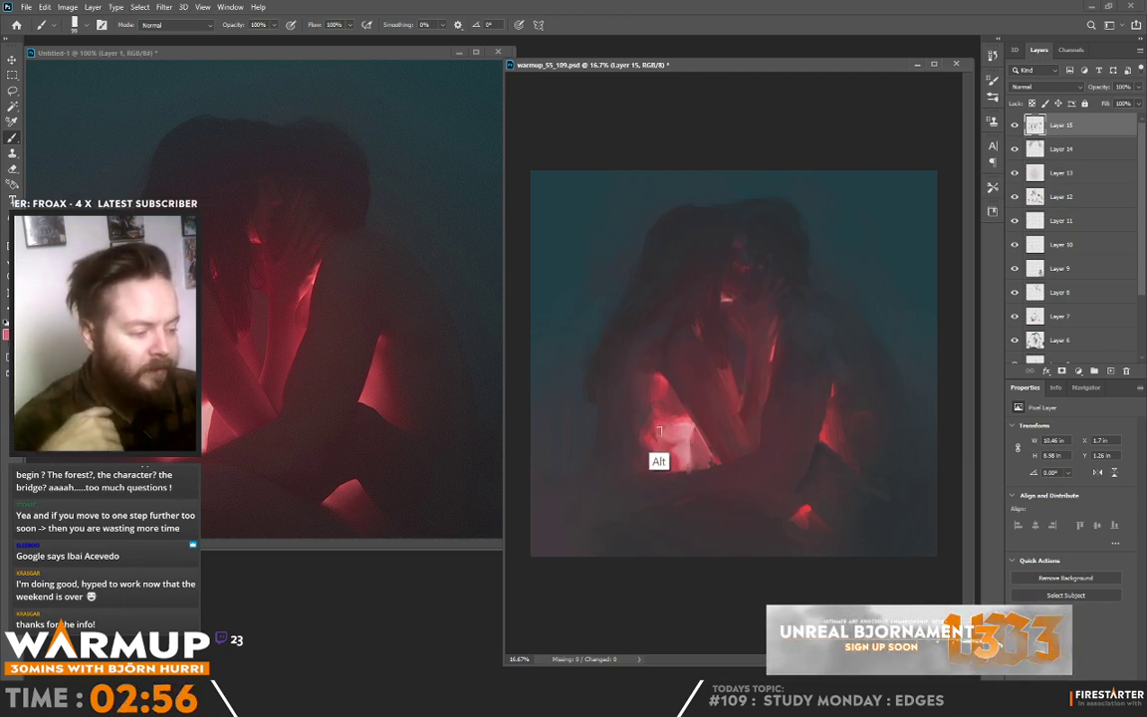
pyautogui.keyDown('alt'); pyautogui.click(675, 448); pyautogui.keyUp('alt')
pyautogui.keyDown('alt'); pyautogui.click(675, 448); pyautogui.keyUp('alt')
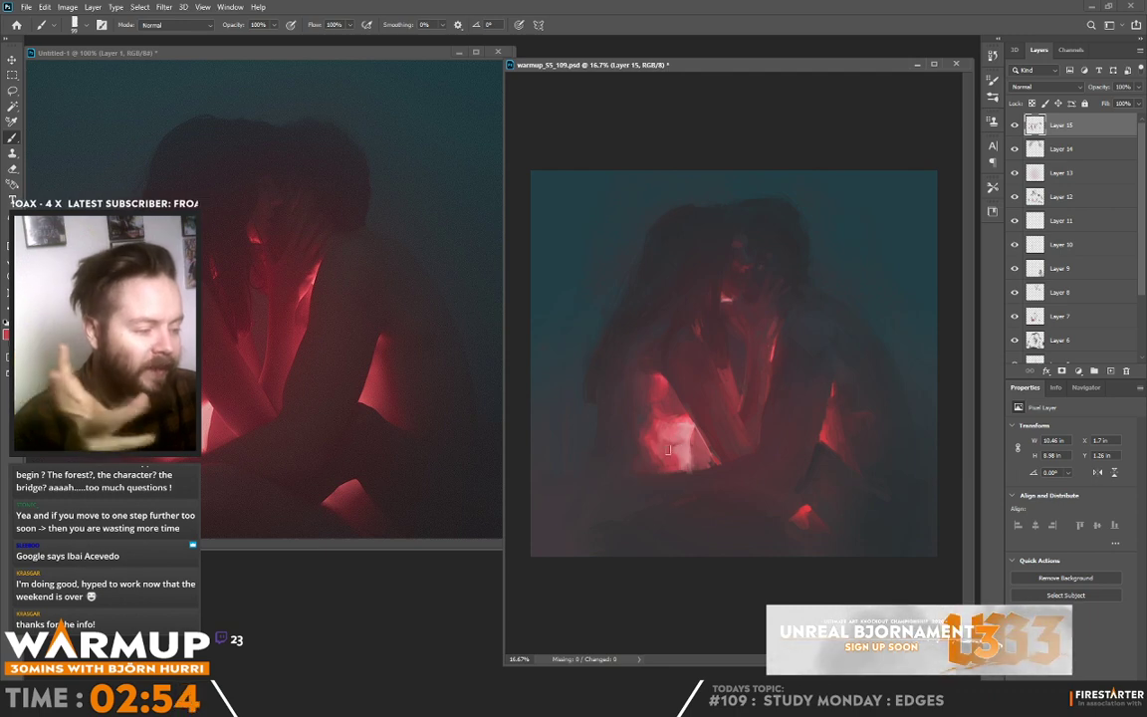
pyautogui.keyDown('alt'); pyautogui.click(672, 443); pyautogui.keyUp('alt')
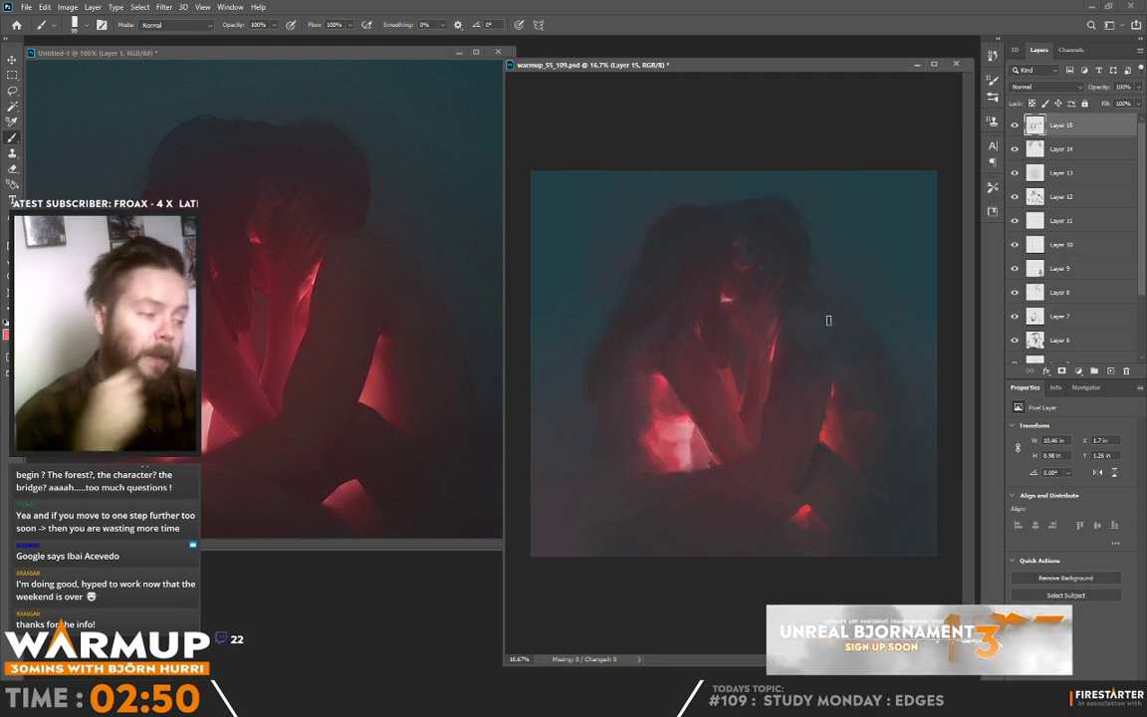
pyautogui.keyDown('alt'); pyautogui.click(684, 450); pyautogui.keyUp('alt')
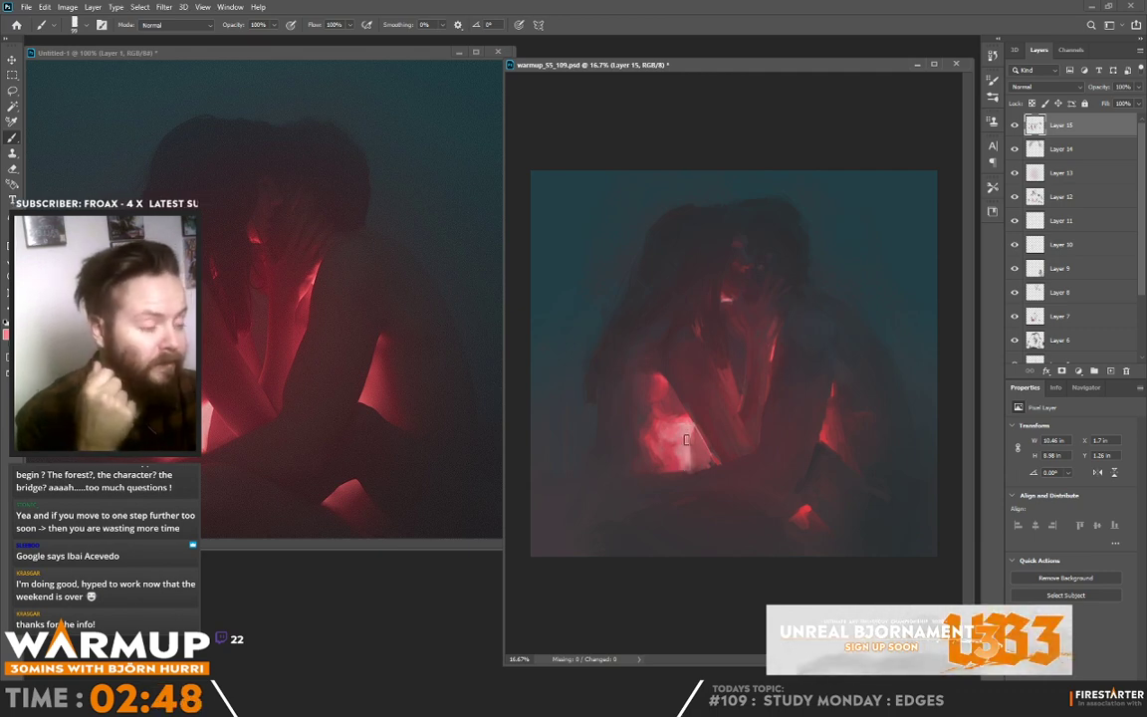
pyautogui.keyDown('alt'); pyautogui.click(686, 445); pyautogui.keyUp('alt')
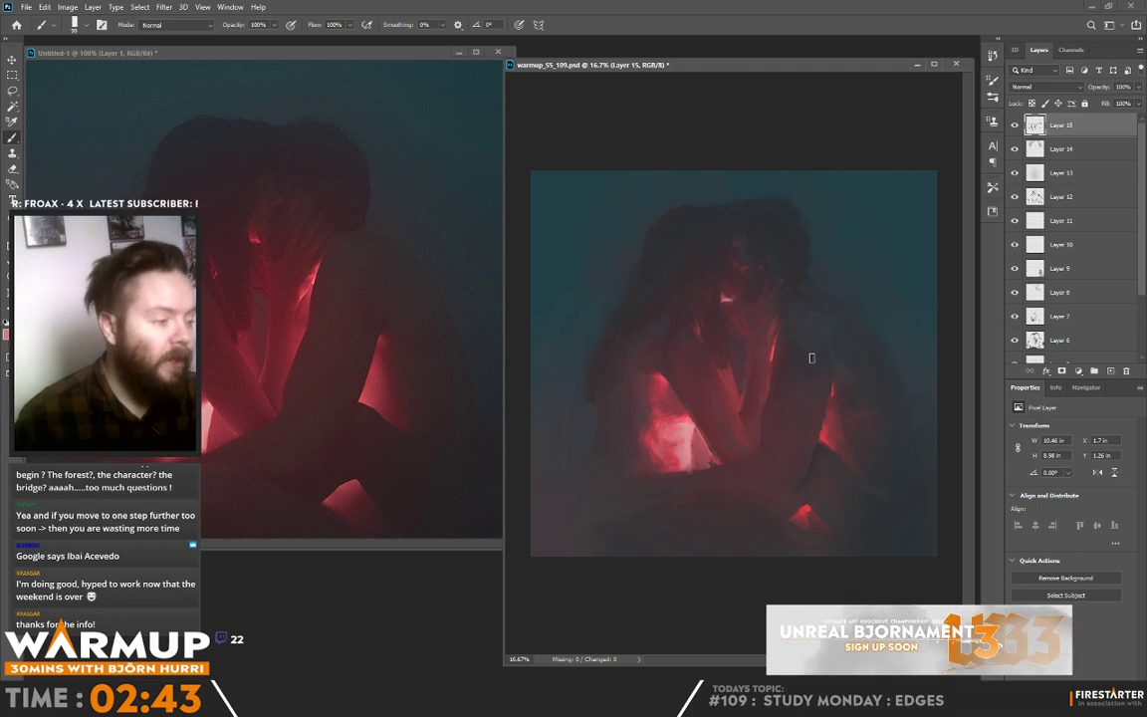
# Reduce the sketcher brush to 50 px and refine the raised forearm's highlight and the glow beside the right figure's arm.
pyautogui.rightClick(802, 323)
pyautogui.press('Escape')
pyautogui.keyDown('alt'); pyautogui.click(671, 458); pyautogui.keyUp('alt')
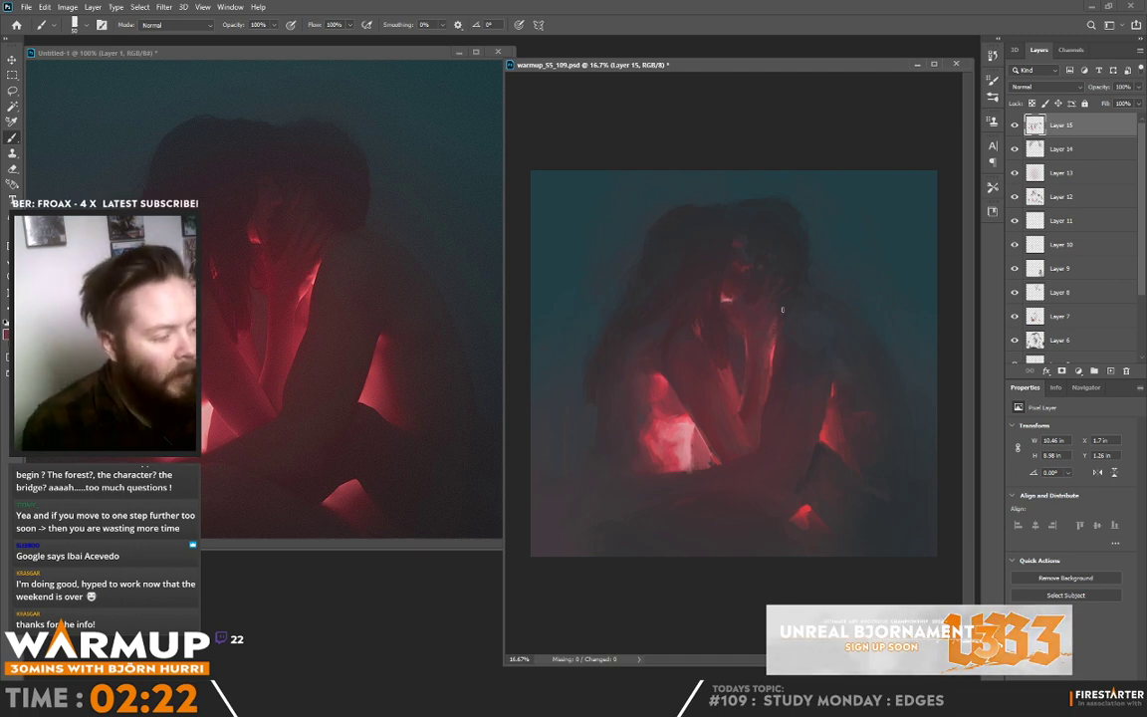
pyautogui.click(837, 394)
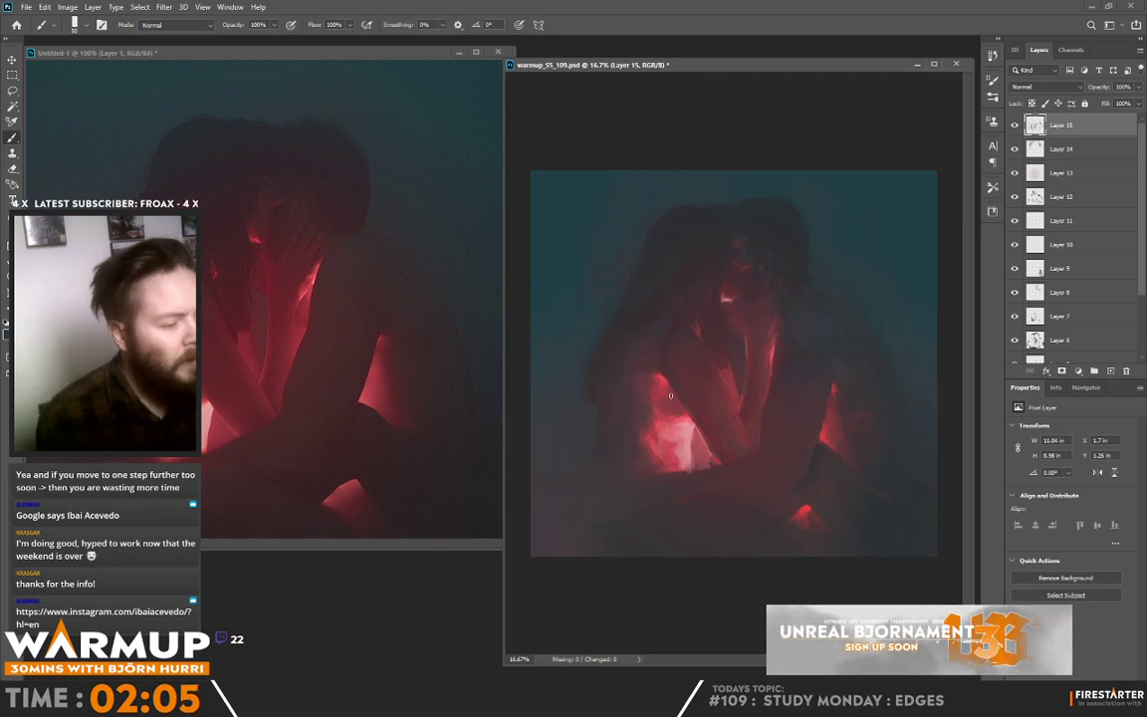
# Clean up the glow's lower corner where it meets the crossed forearms, using sampled pinks, reds and darks at 50 px.
pyautogui.keyDown('alt'); pyautogui.click(615, 388); pyautogui.keyUp('alt')
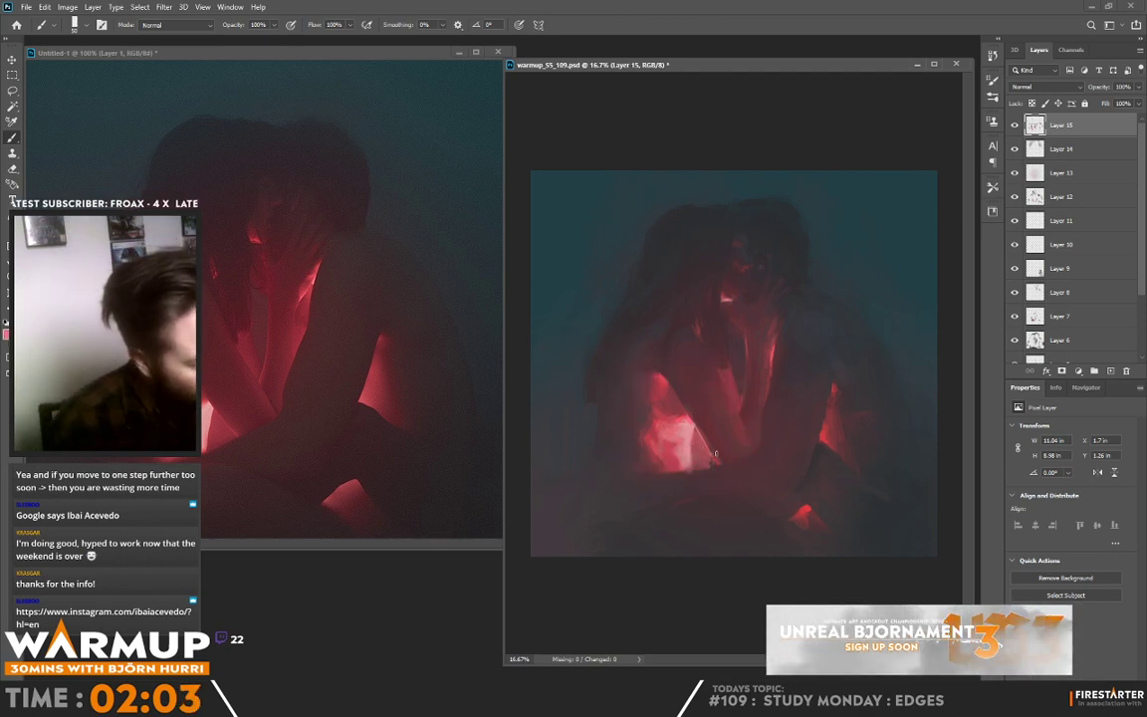
pyautogui.keyDown('alt'); pyautogui.click(713, 460); pyautogui.keyUp('alt')
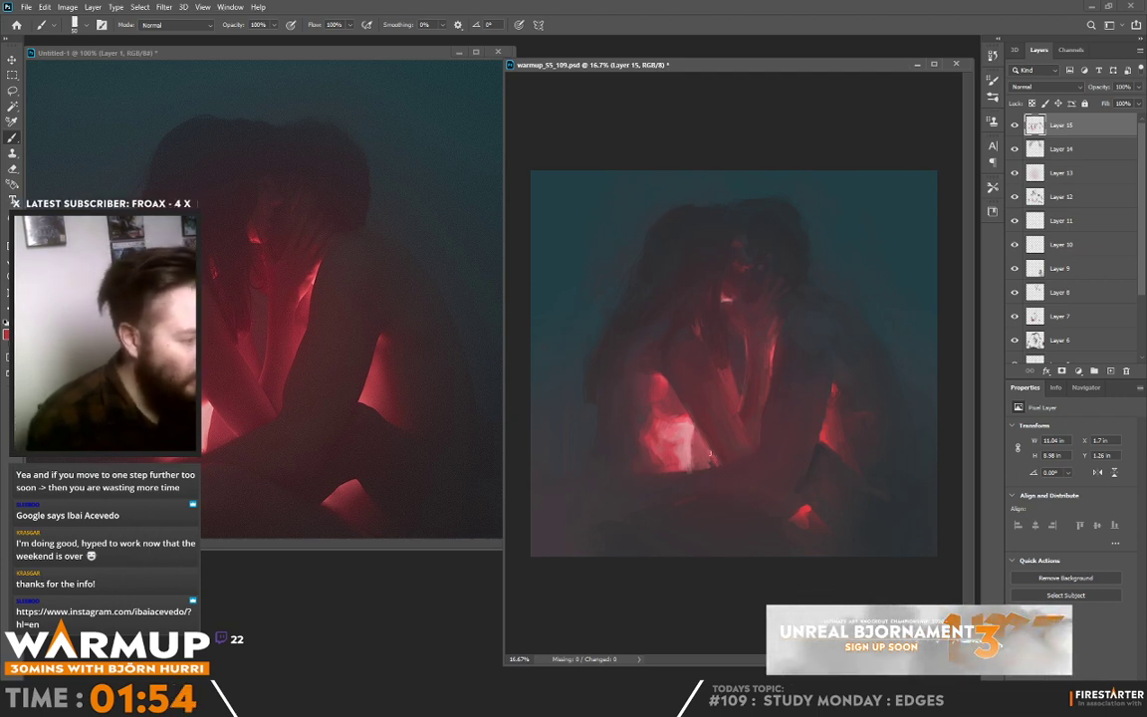
pyautogui.keyDown('alt'); pyautogui.click(686, 449); pyautogui.keyUp('alt')
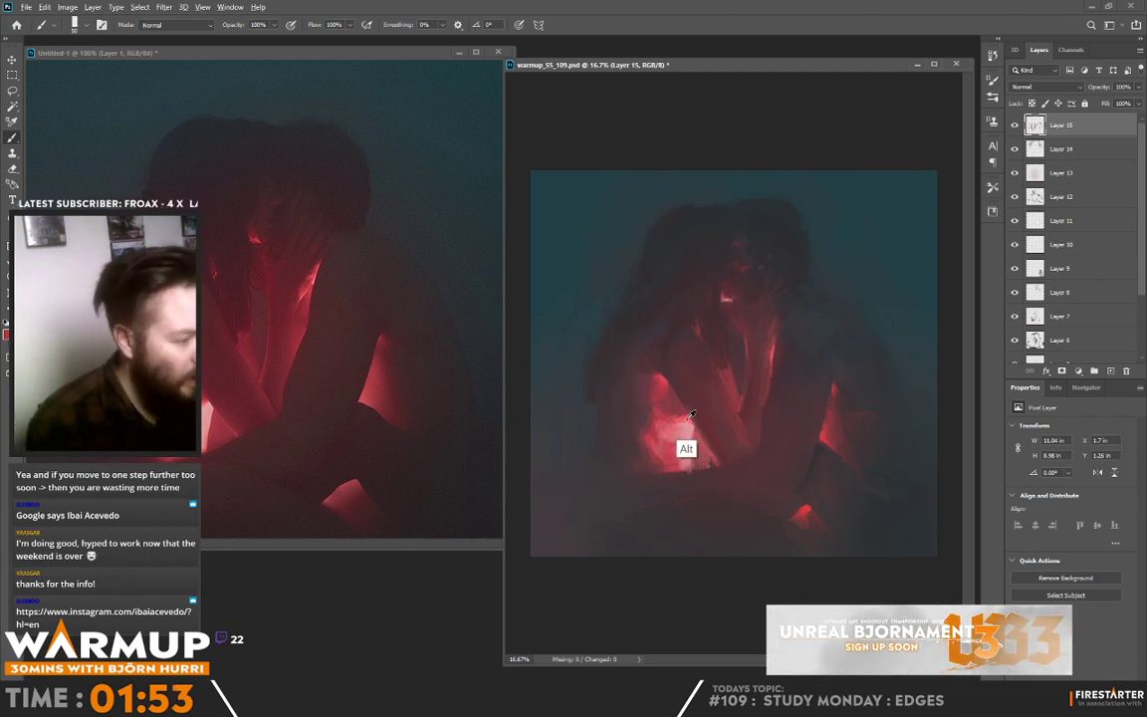
pyautogui.keyDown('alt'); pyautogui.click(713, 467); pyautogui.keyUp('alt')
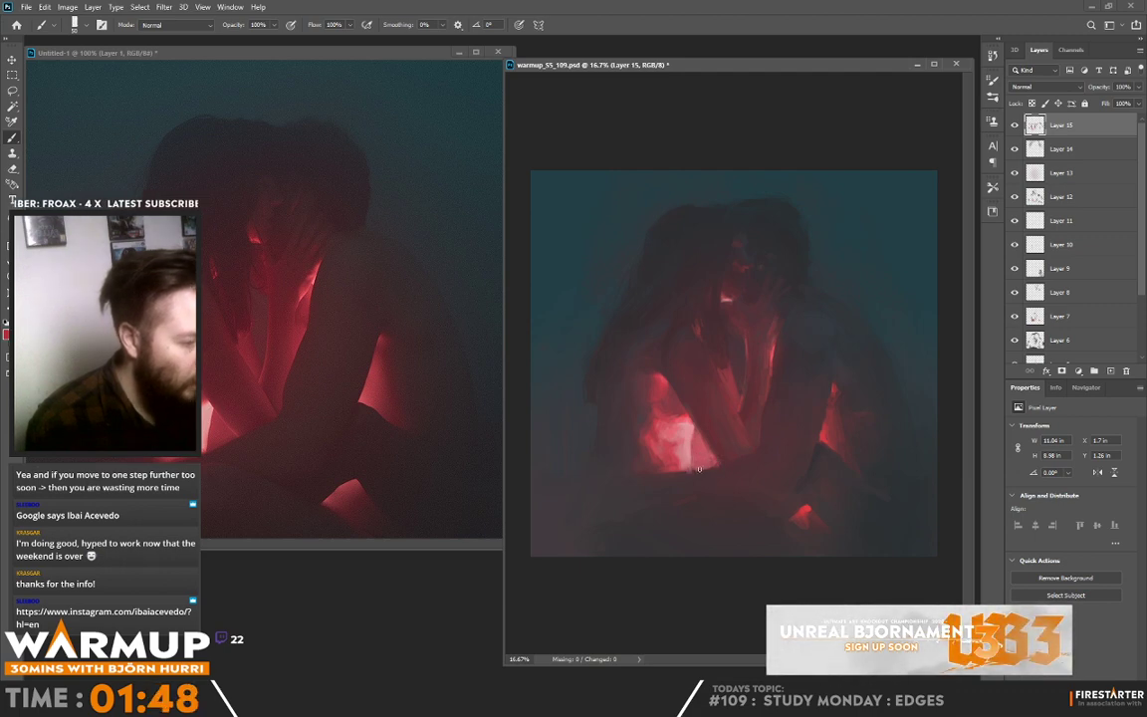
pyautogui.keyDown('alt'); pyautogui.click(721, 468); pyautogui.keyUp('alt')
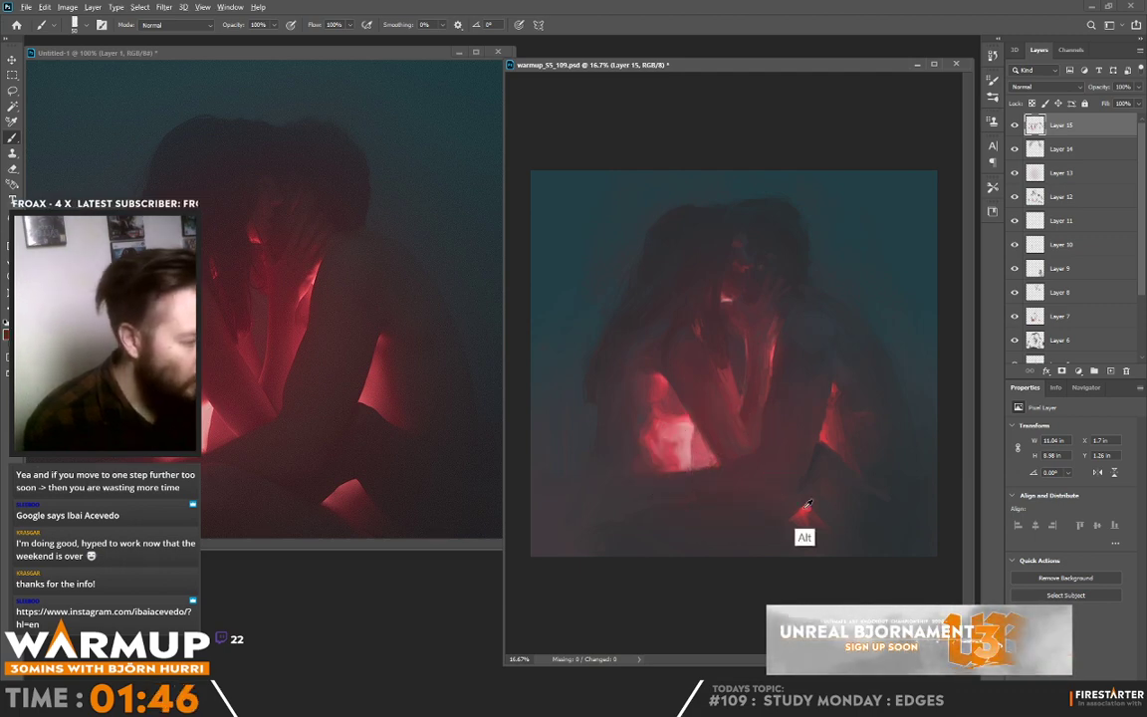
# Refine the glow's lower edge along the left figure's forearm using deep red #84161e and sampled dark tones.
pyautogui.keyDown('alt'); pyautogui.click(722, 466); pyautogui.keyUp('alt')
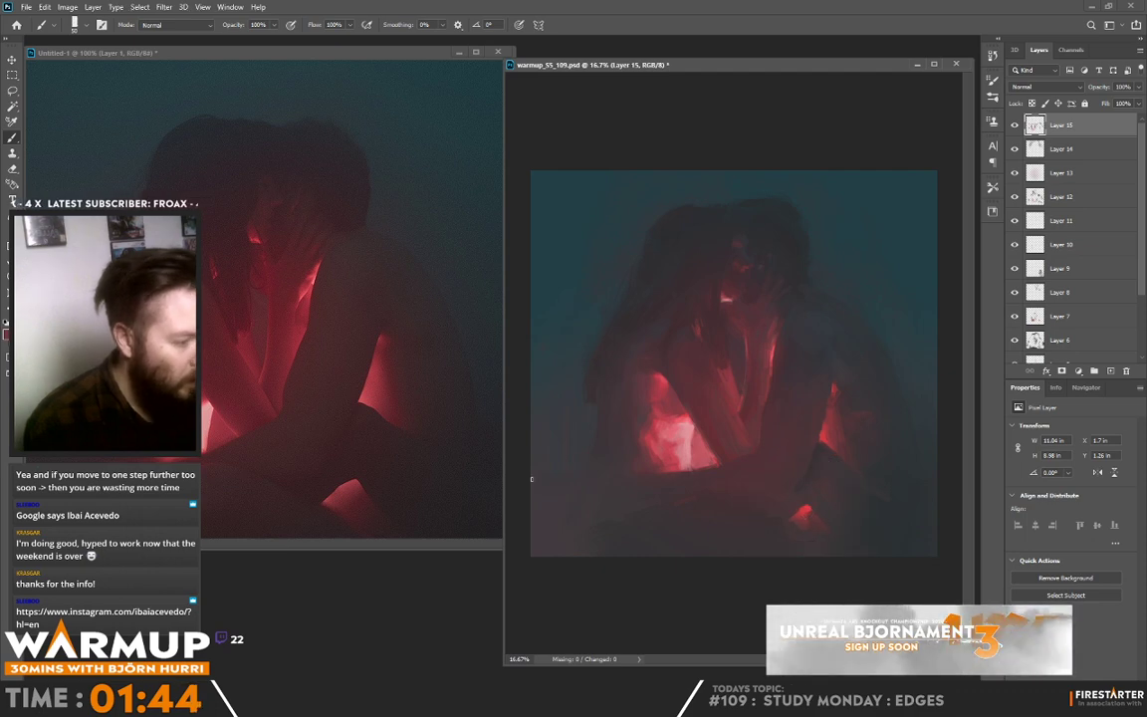
pyautogui.click(7, 321)
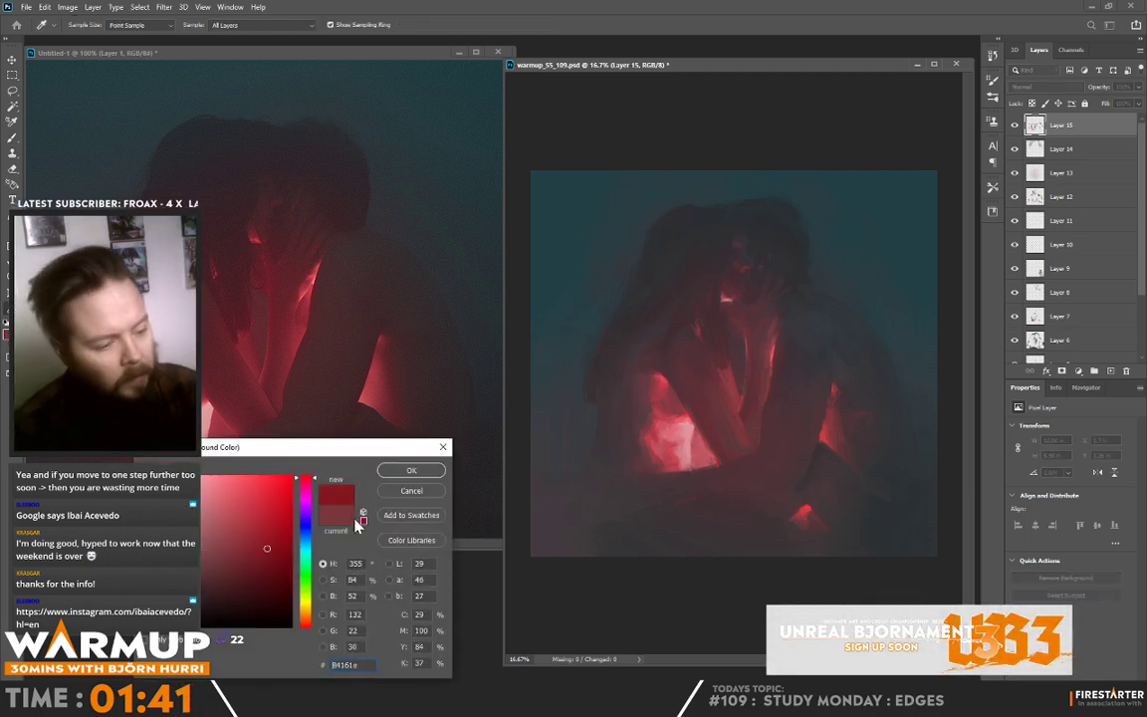
pyautogui.click(411, 470)
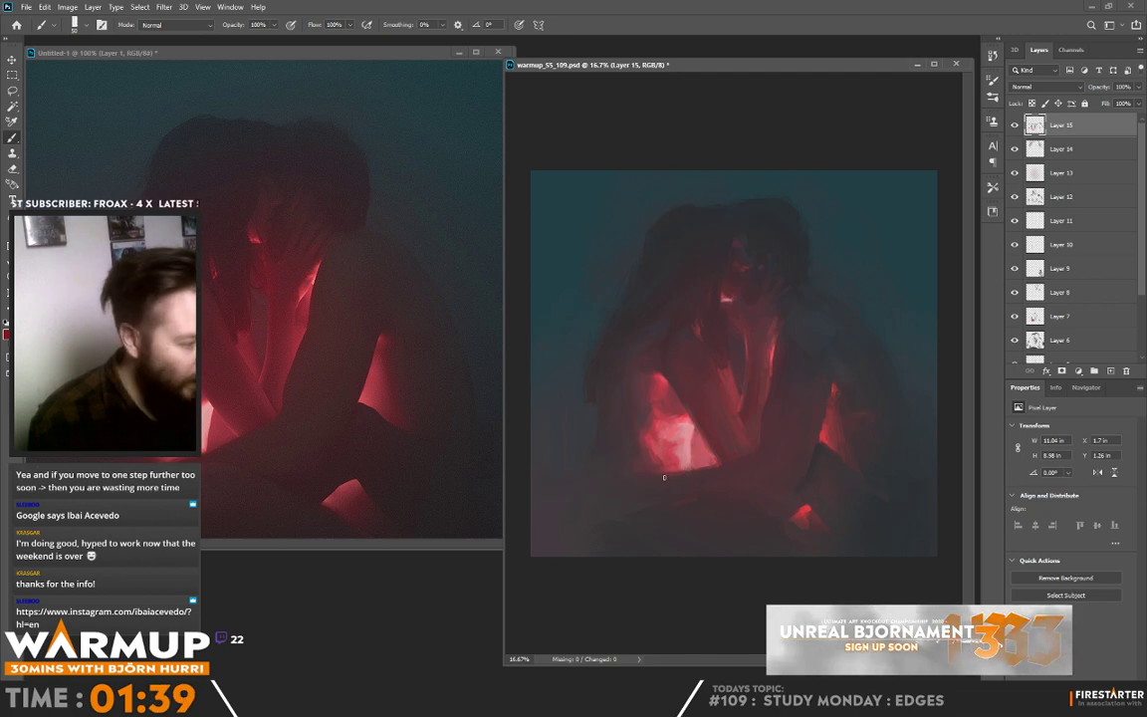
pyautogui.moveTo(652, 474); pyautogui.dragTo(676, 469)
pyautogui.keyDown('alt'); pyautogui.click(672, 477); pyautogui.keyUp('alt')
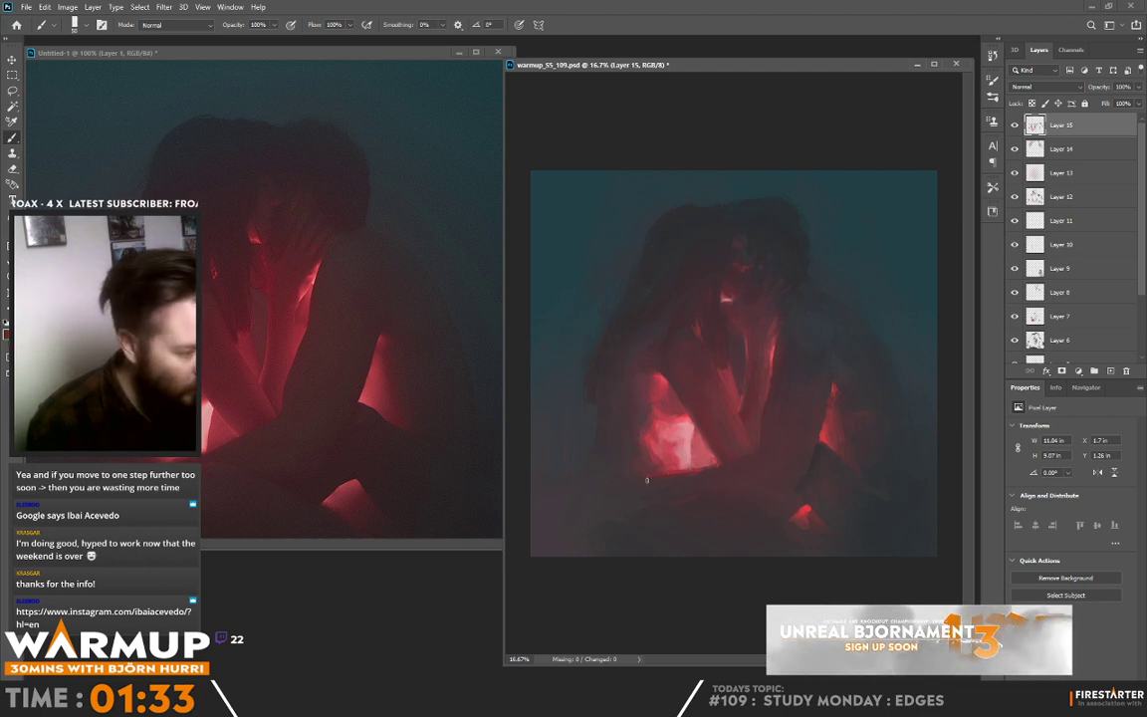
pyautogui.keyDown('alt'); pyautogui.click(603, 421); pyautogui.keyUp('alt')
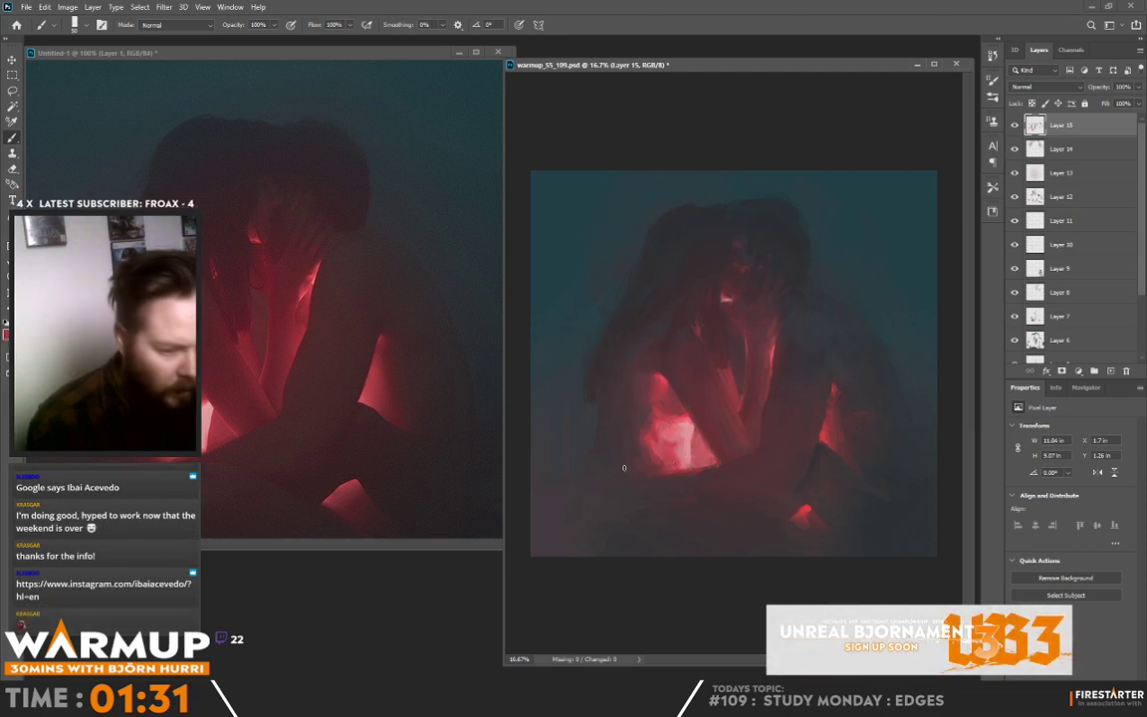
pyautogui.keyDown('alt'); pyautogui.click(641, 472); pyautogui.keyUp('alt')
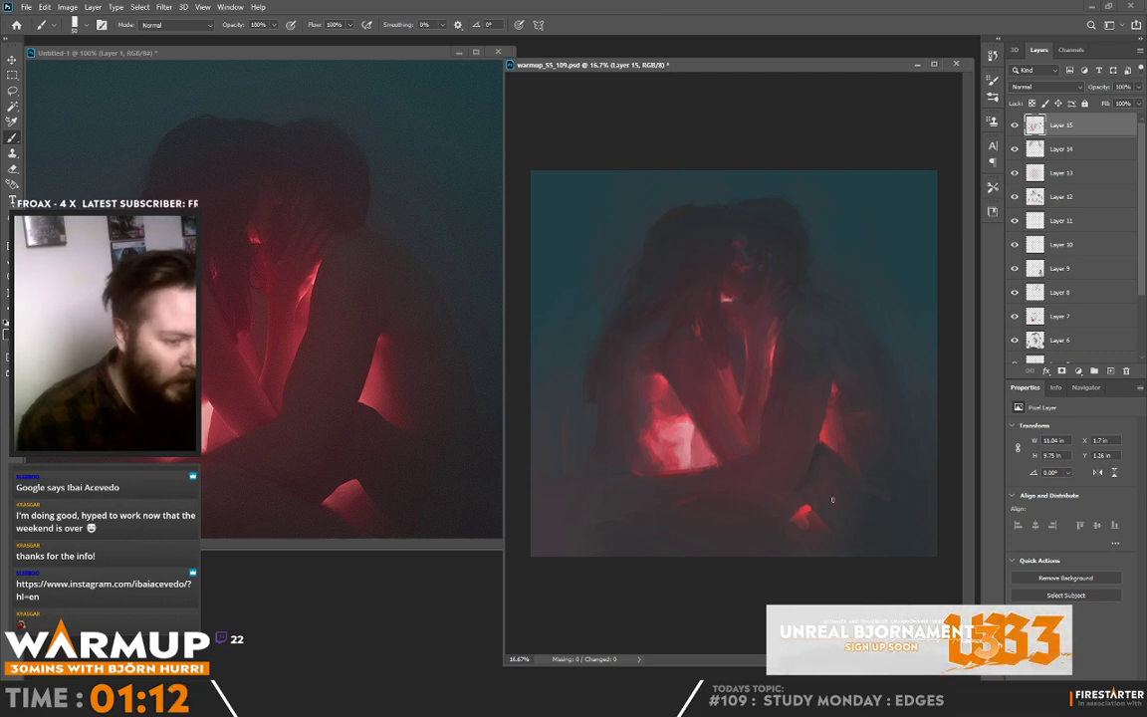
# Switch to Roller brush - 2, enlarge it to 432 px, and soften the dark leg area along the painting's bottom.
pyautogui.rightClick(737, 499)
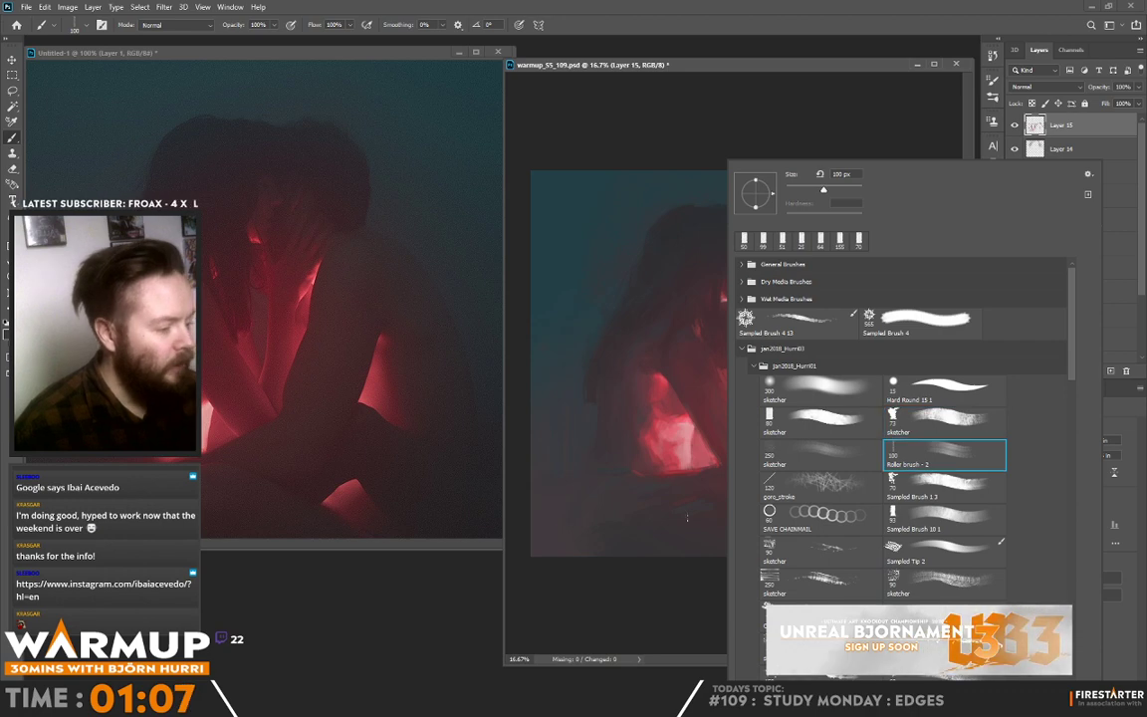
pyautogui.click(761, 521)
pyautogui.moveTo(761, 528); pyautogui.dragTo(677, 514)
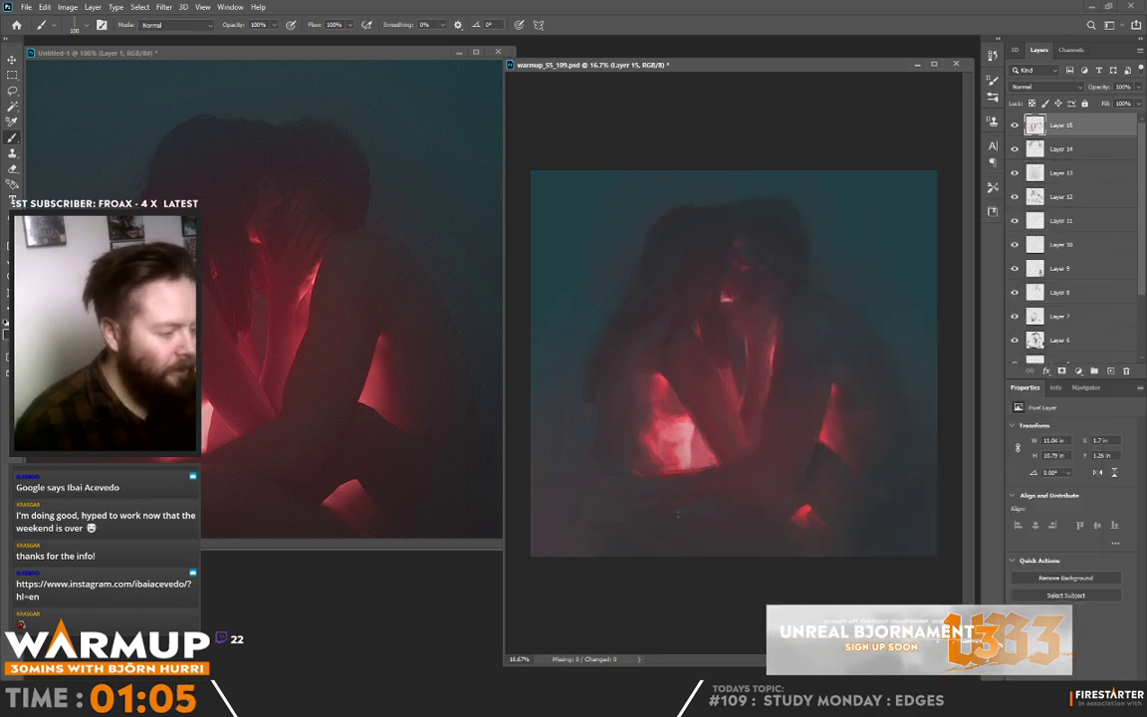
pyautogui.rightClick(687, 169)
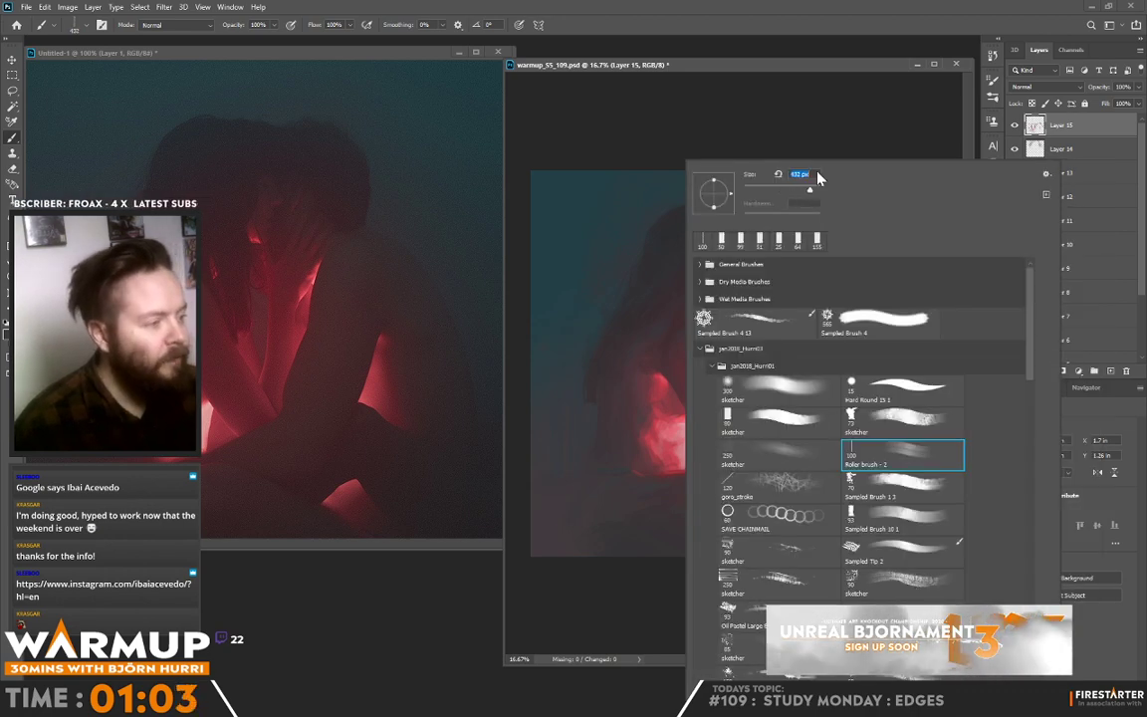
pyautogui.press('Return')
pyautogui.moveTo(714, 525); pyautogui.dragTo(797, 564)
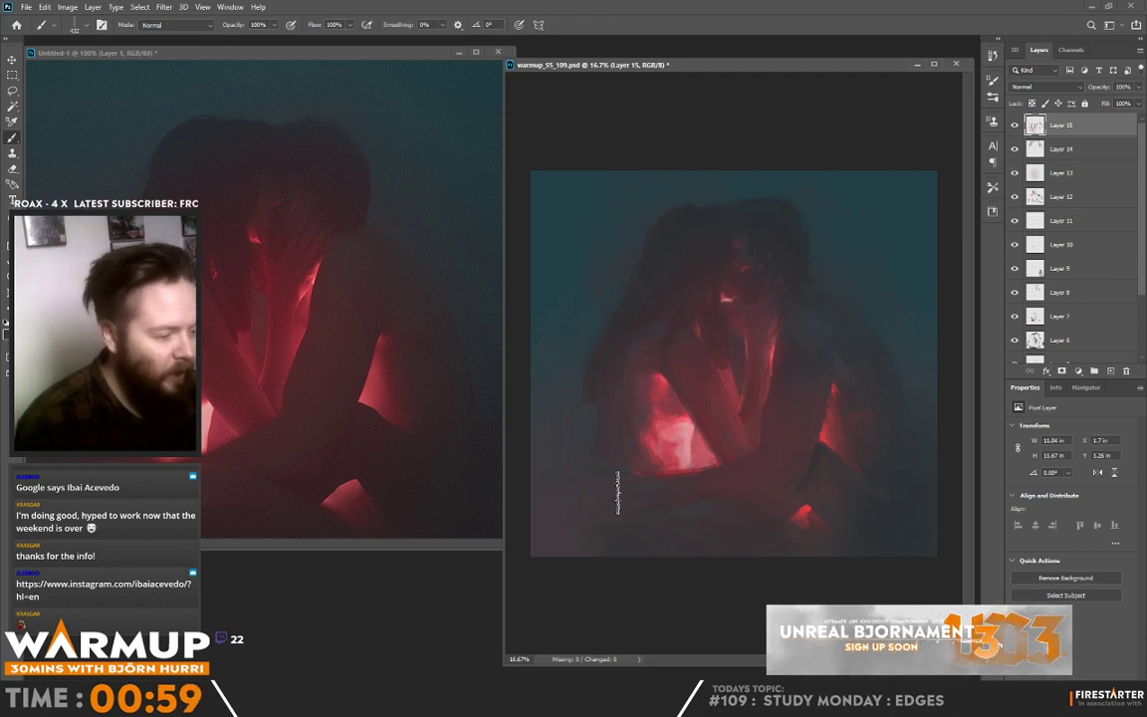
# Blend the background beside the figures at the painting's lower left and lower right with broad sampled strokes, and save the document.
pyautogui.press('alt')
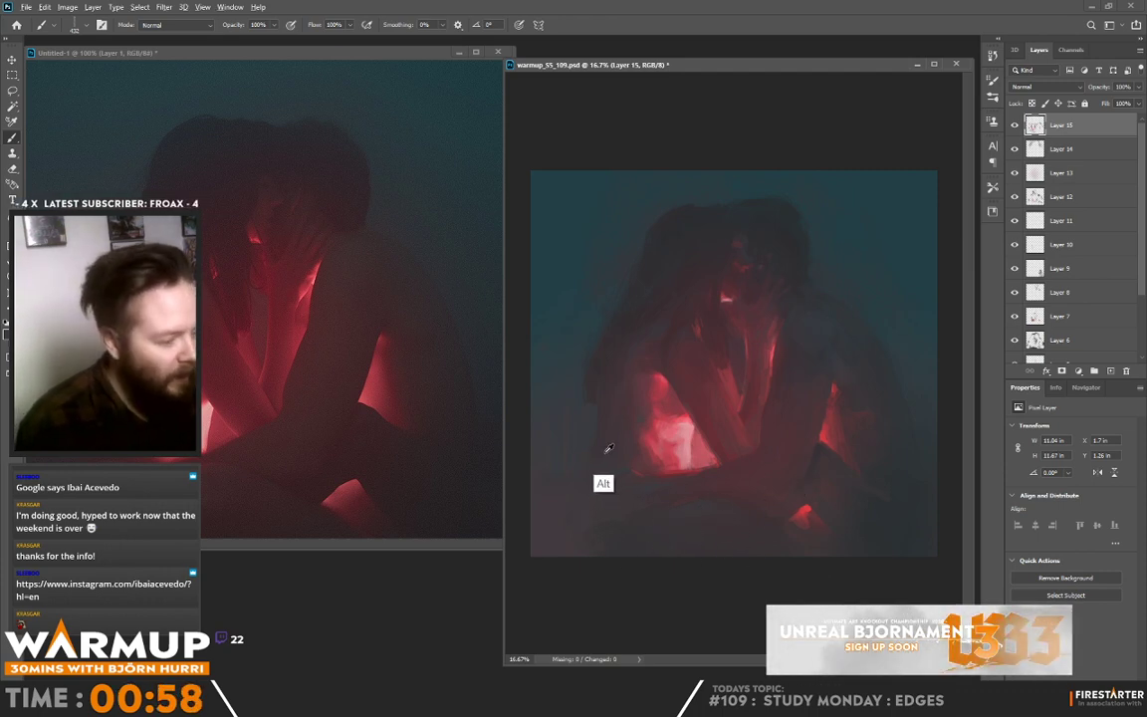
pyautogui.moveTo(596, 373)
pyautogui.mouseDown()
pyautogui.moveTo(550, 542)
pyautogui.moveTo(552, 453)
pyautogui.moveTo(549, 561)
pyautogui.moveTo(567, 425)
pyautogui.moveTo(550, 637)
pyautogui.mouseUp()
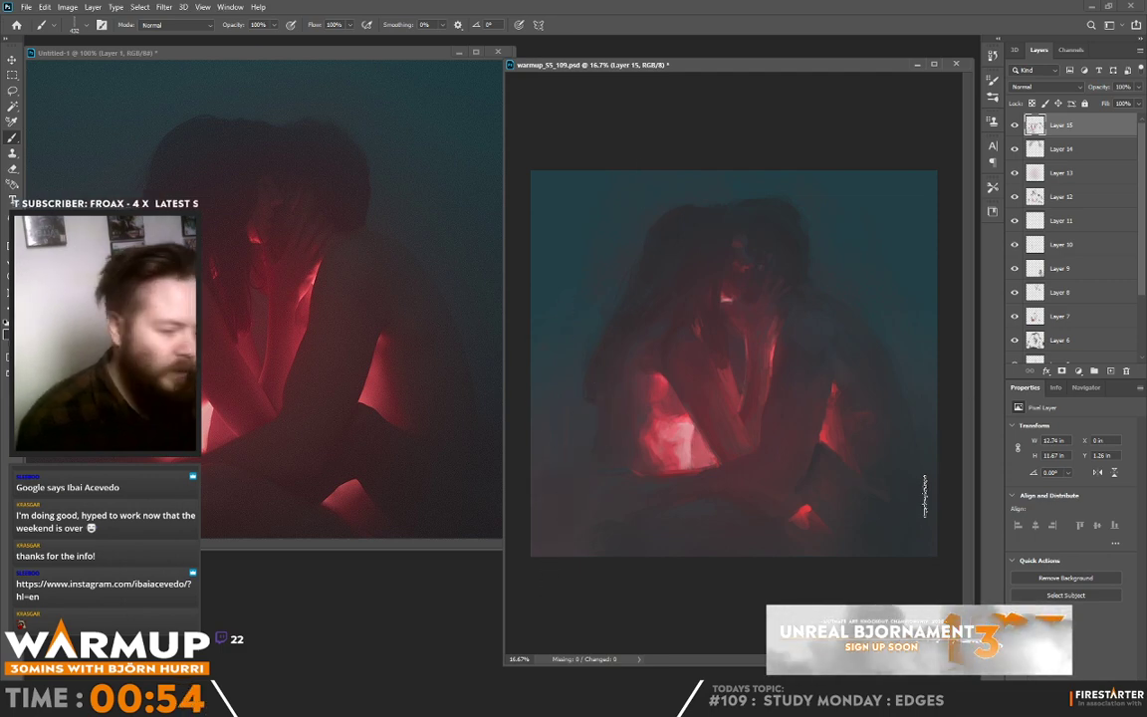
pyautogui.moveTo(911, 493)
pyautogui.mouseDown()
pyautogui.moveTo(908, 532)
pyautogui.moveTo(922, 562)
pyautogui.moveTo(882, 507)
pyautogui.moveTo(920, 546)
pyautogui.moveTo(917, 507)
pyautogui.mouseUp()
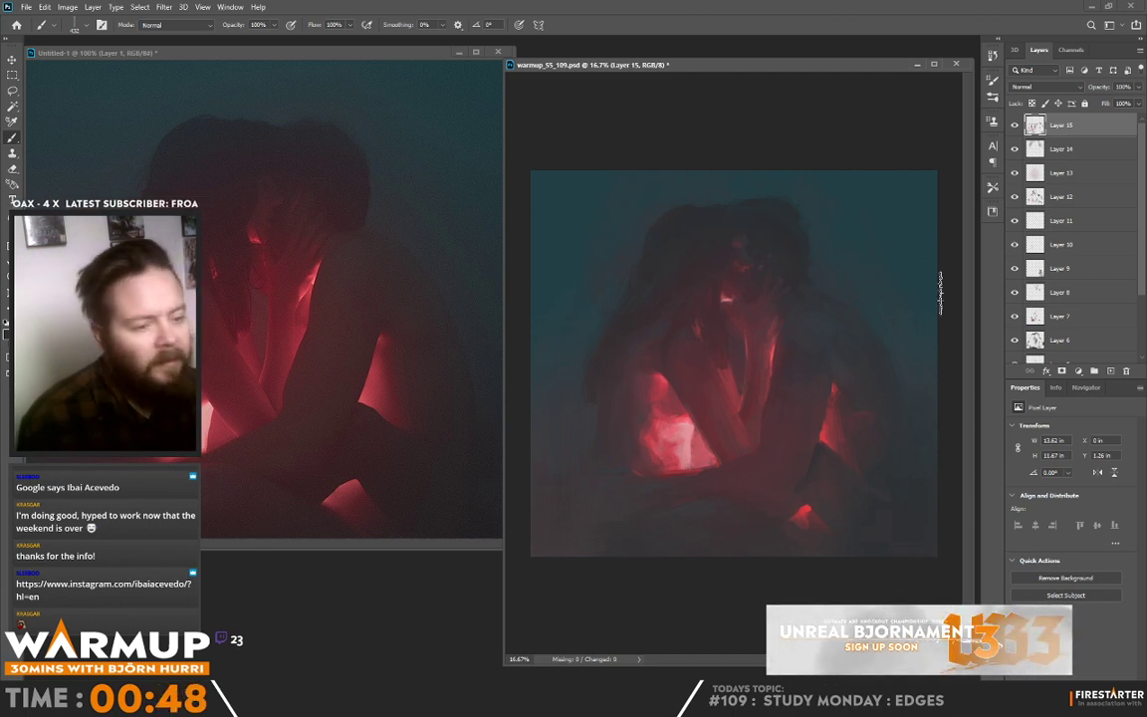
pyautogui.keyDown('alt'); pyautogui.click(599, 328); pyautogui.keyUp('alt')
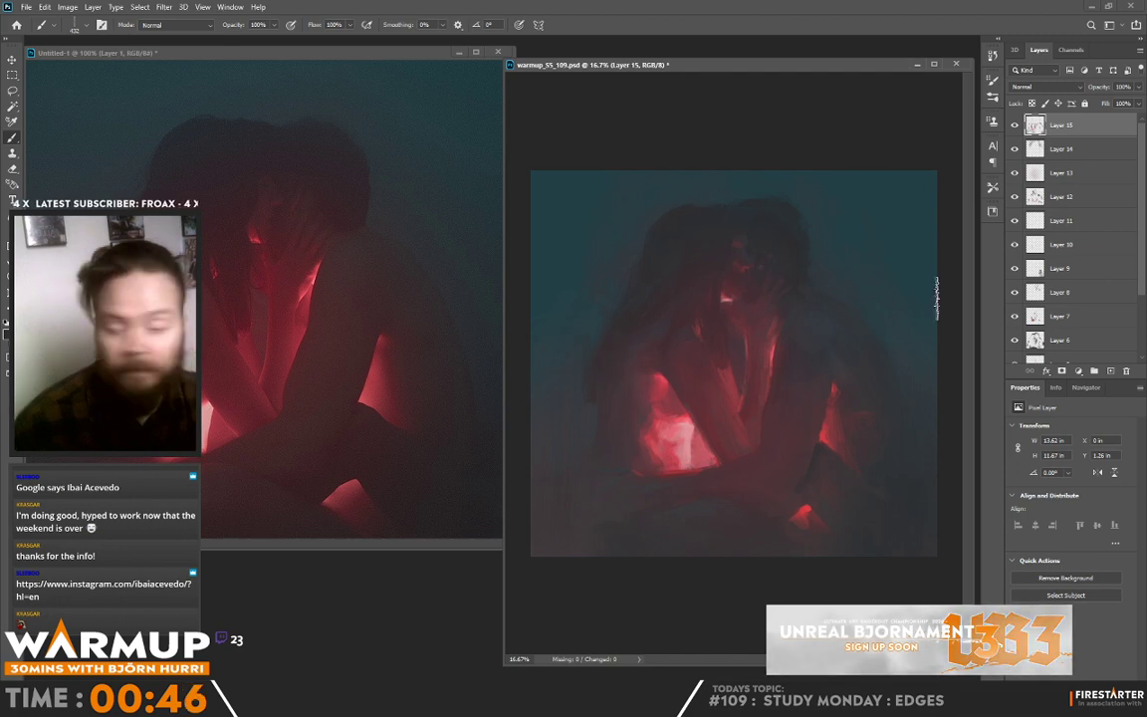
pyautogui.hotkey('ctrl', 's')
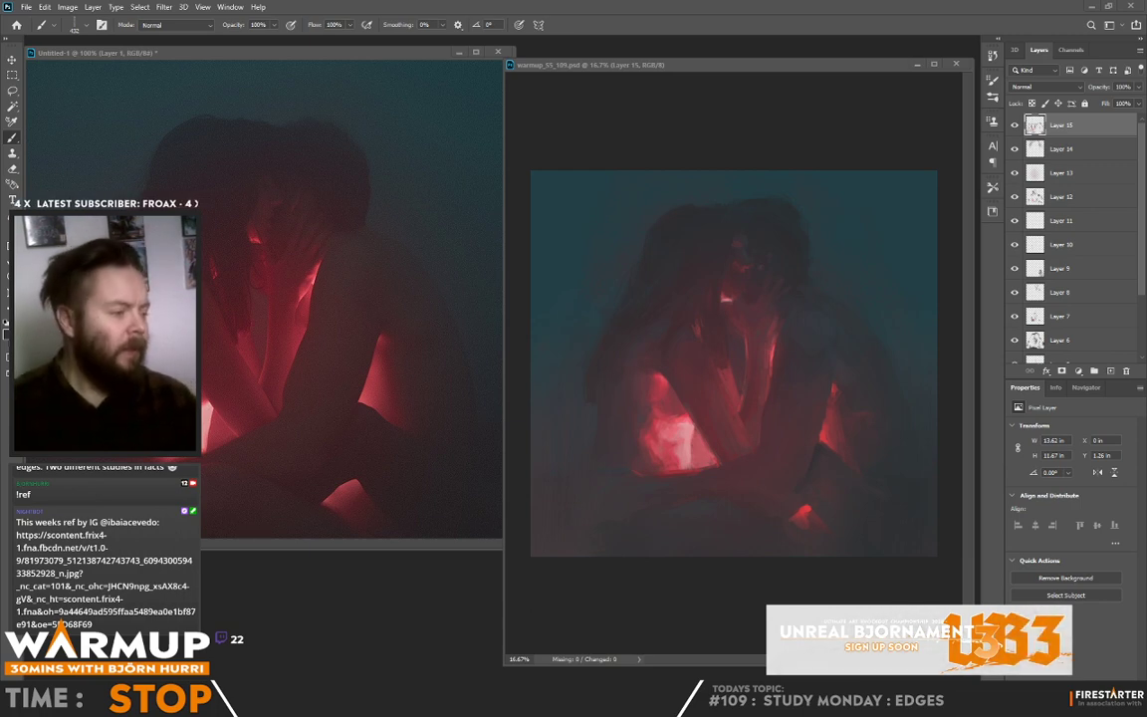
pyautogui.click(886, 584)
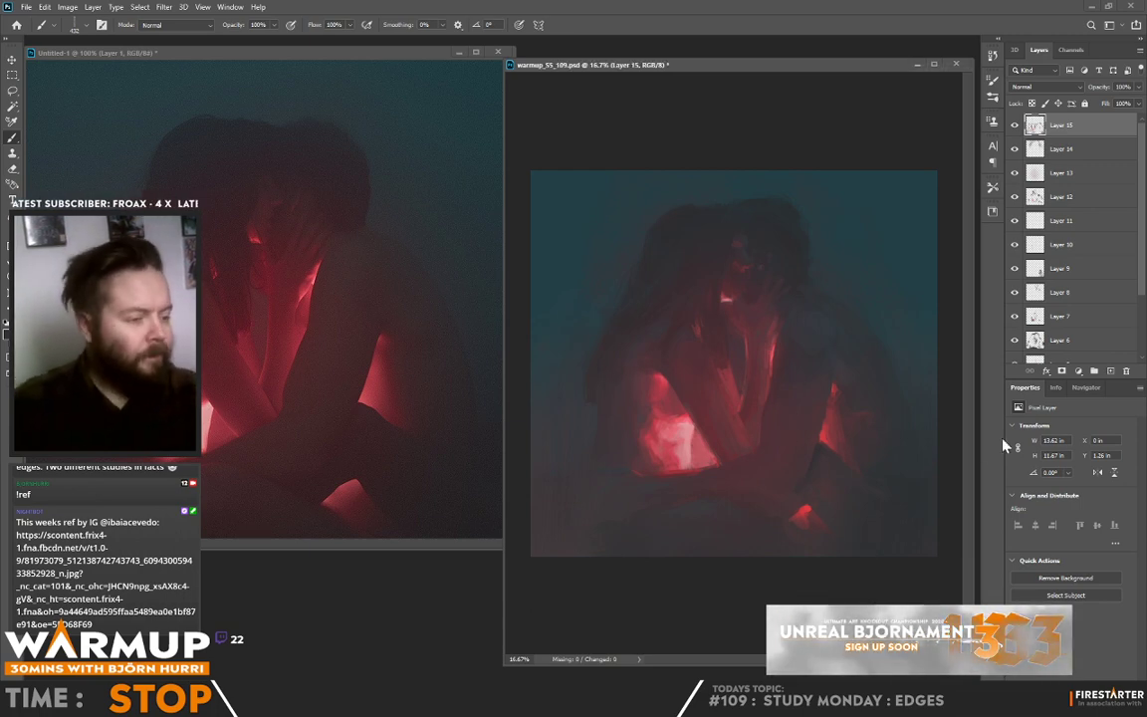